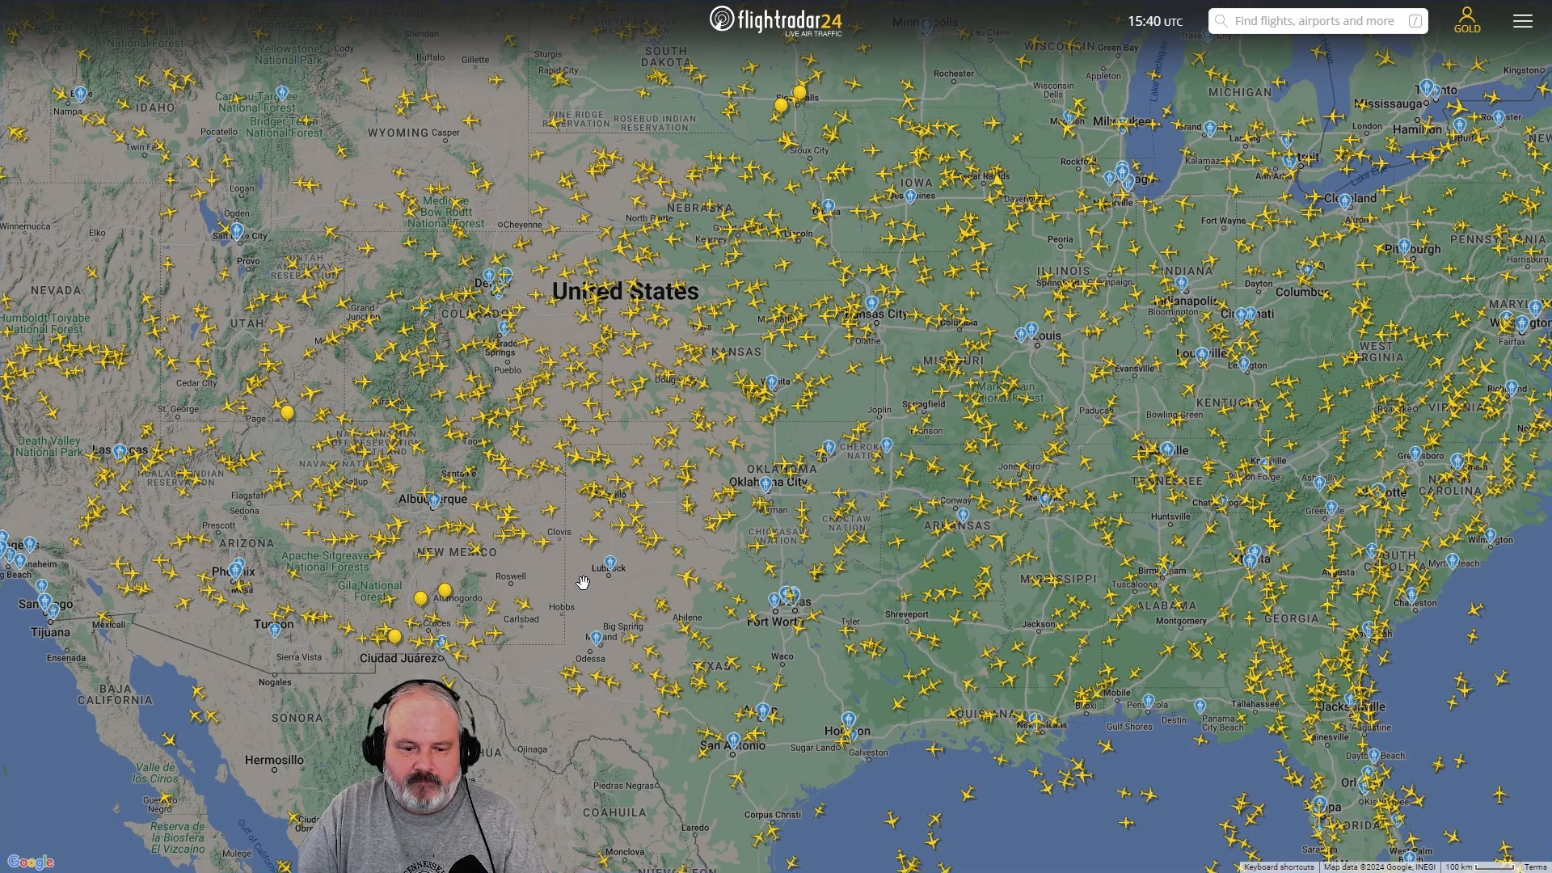
# Show the hidden map controls and widgets, and collapse the Bookmarks and Most tracked flights lists.
pyautogui.press('u')
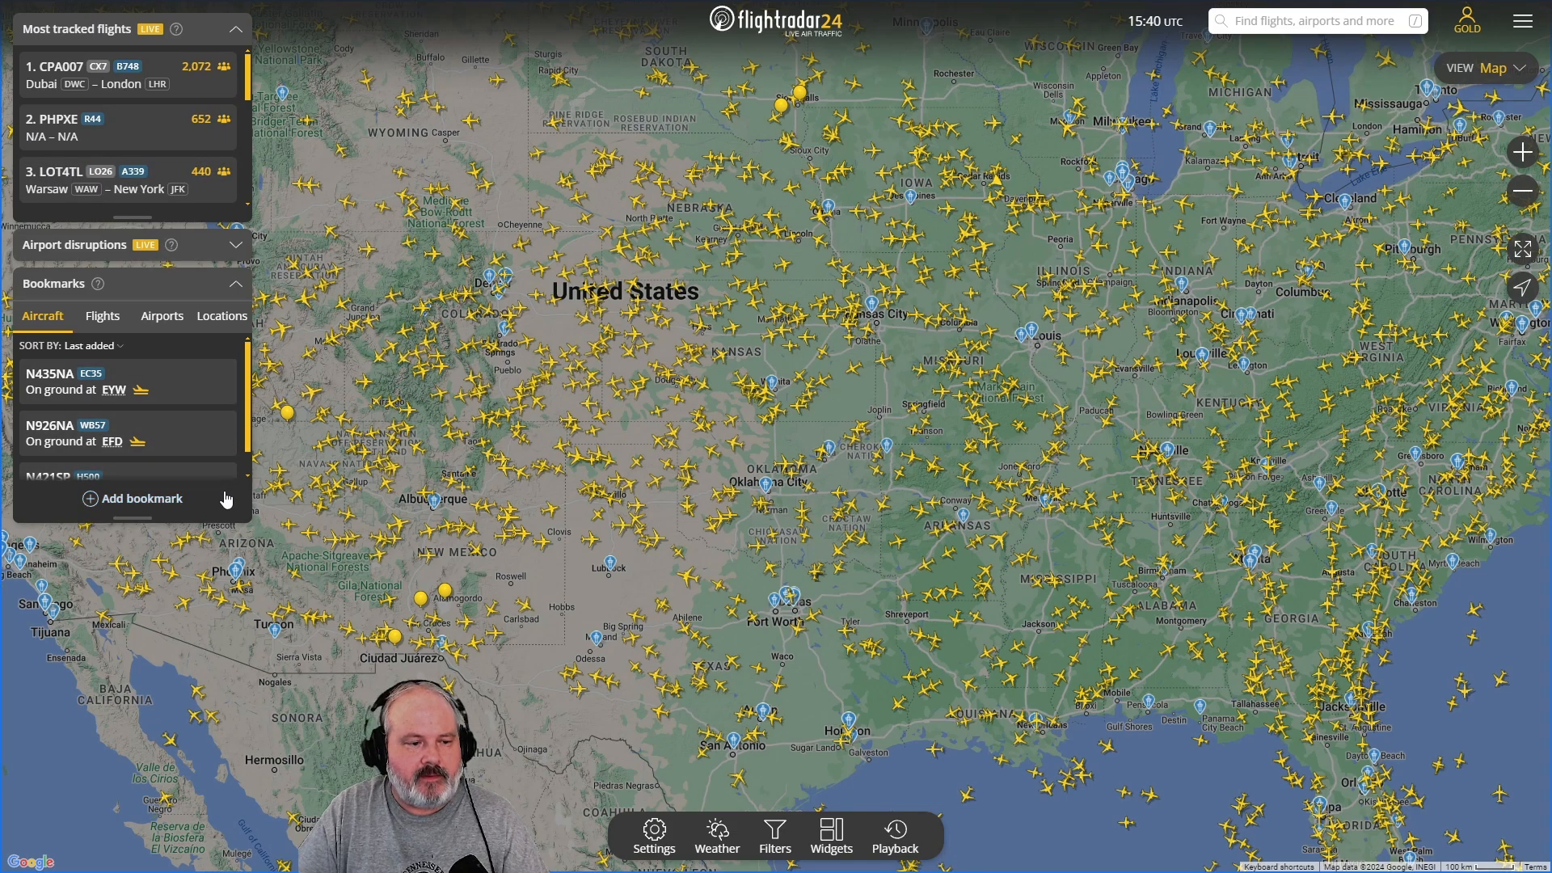
pyautogui.click(235, 285)
pyautogui.click(235, 29)
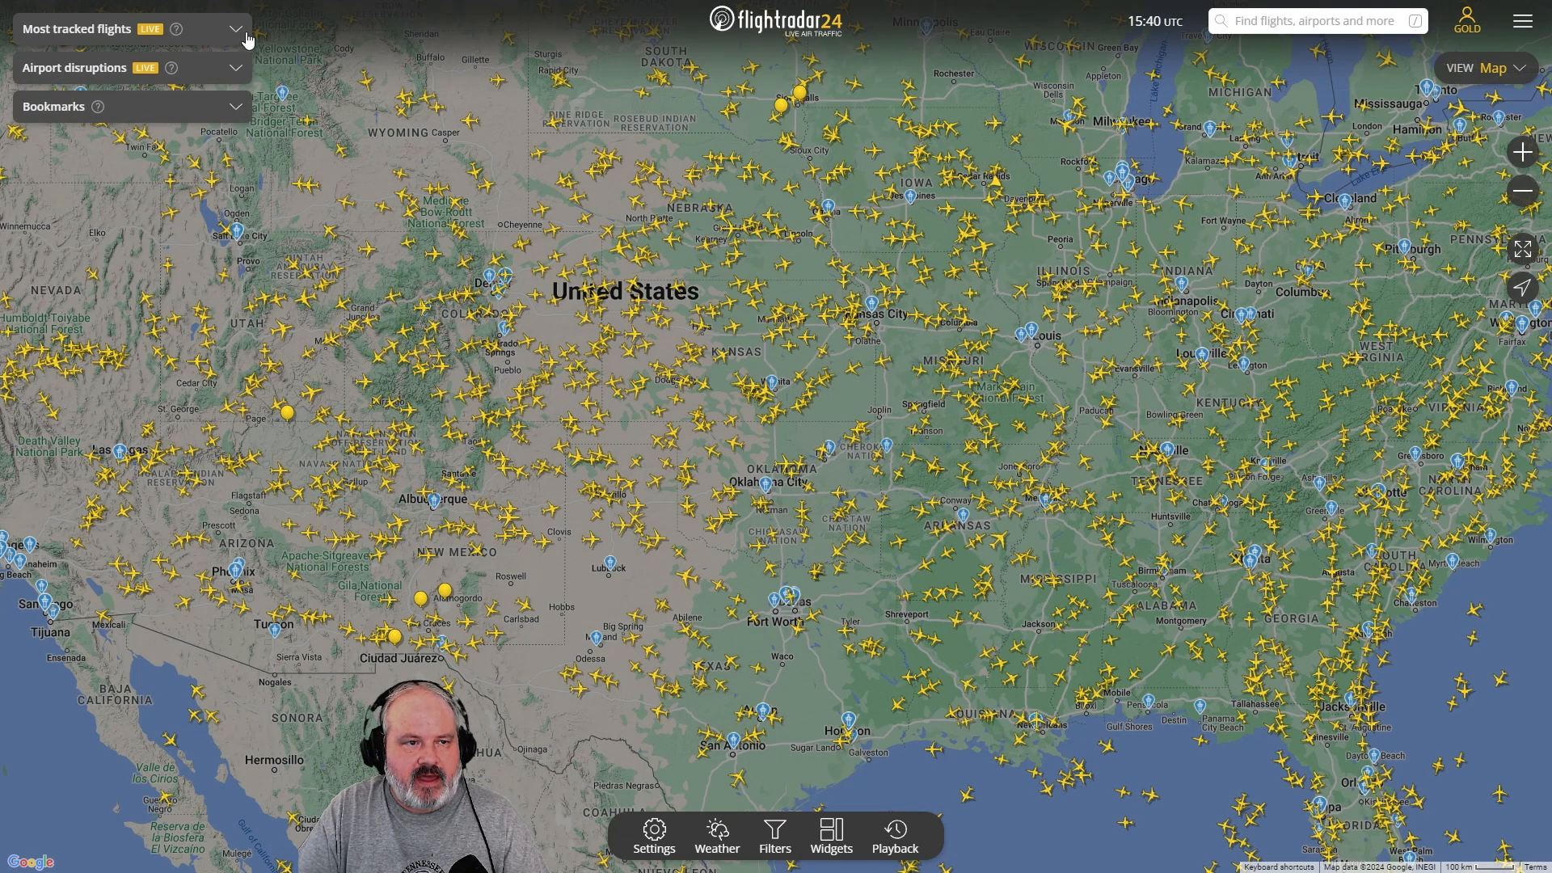
# Expand the Most tracked flights list again and look through the bookmarked aircraft, leaving the Bookmarks list collapsed.
pyautogui.click(236, 32)
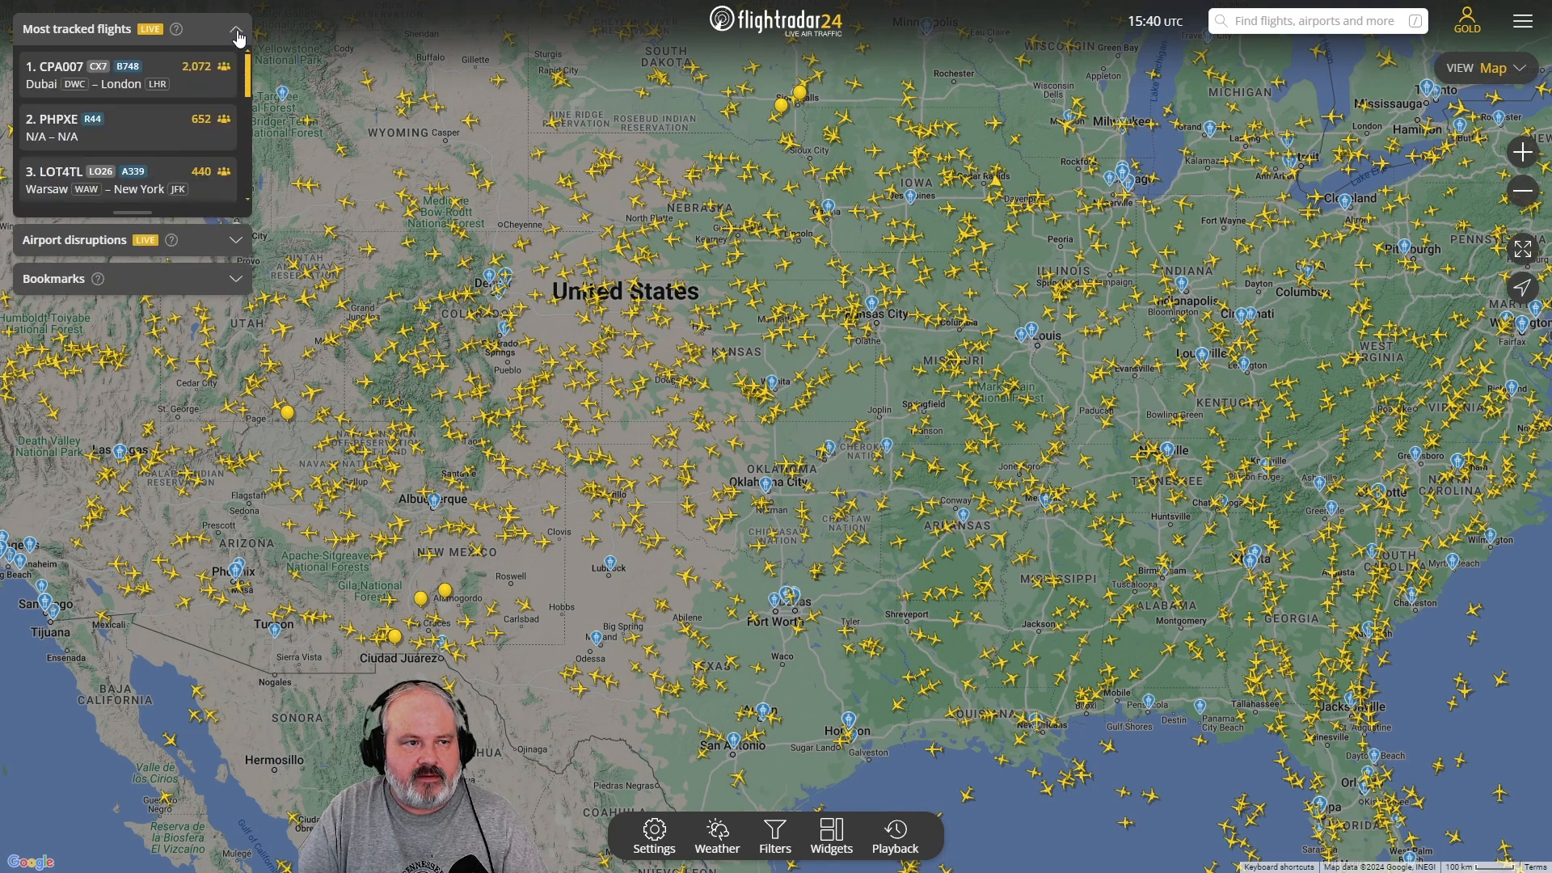
pyautogui.click(236, 285)
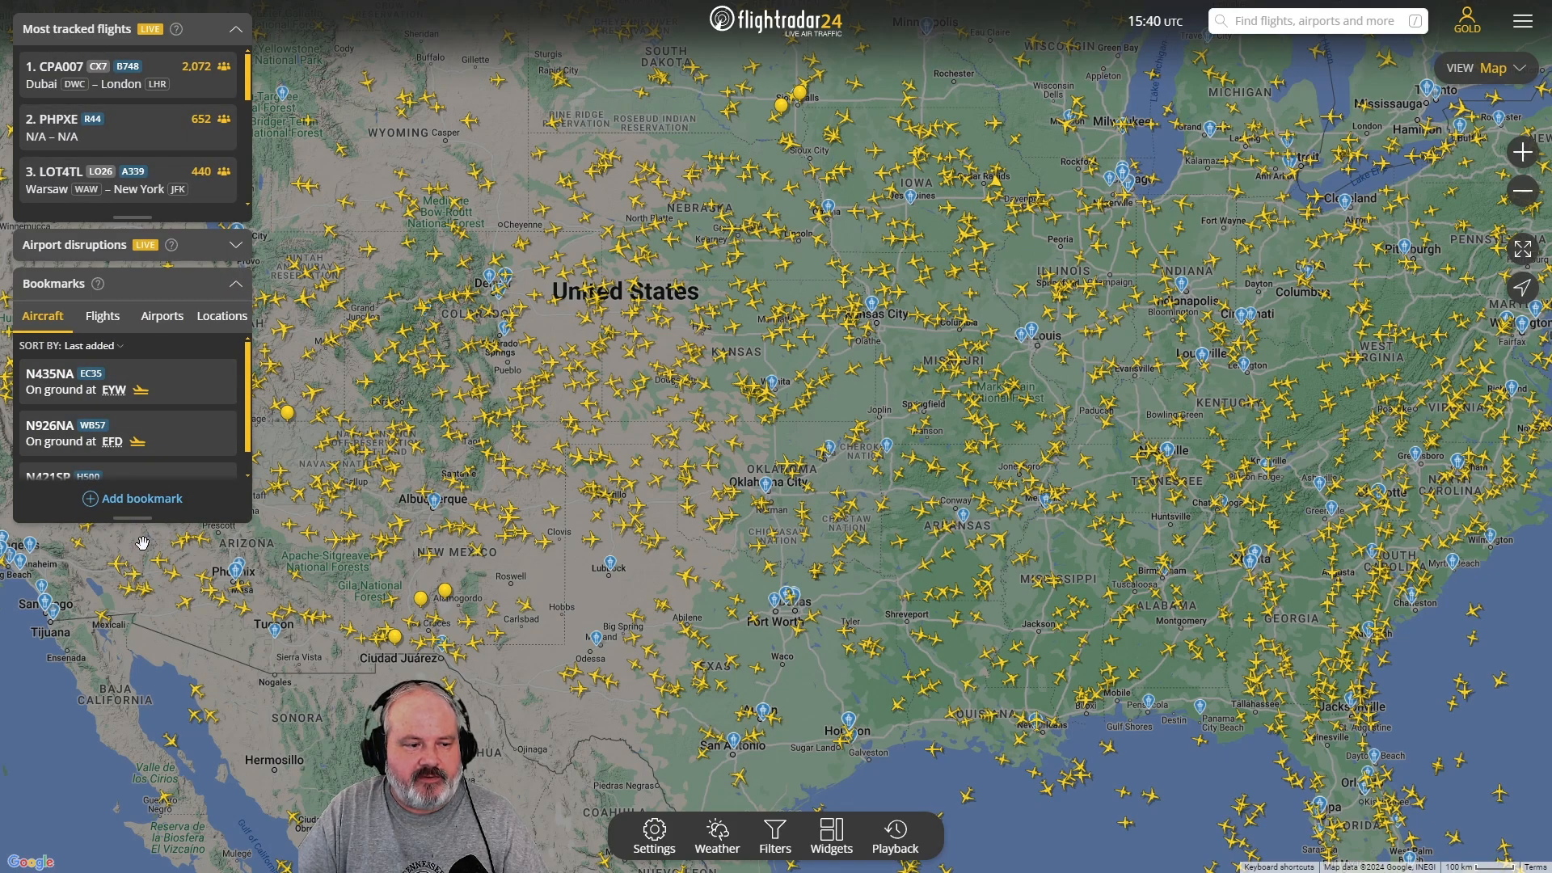
pyautogui.scroll(-1, 162, 436)
pyautogui.scroll(1, 162, 442)
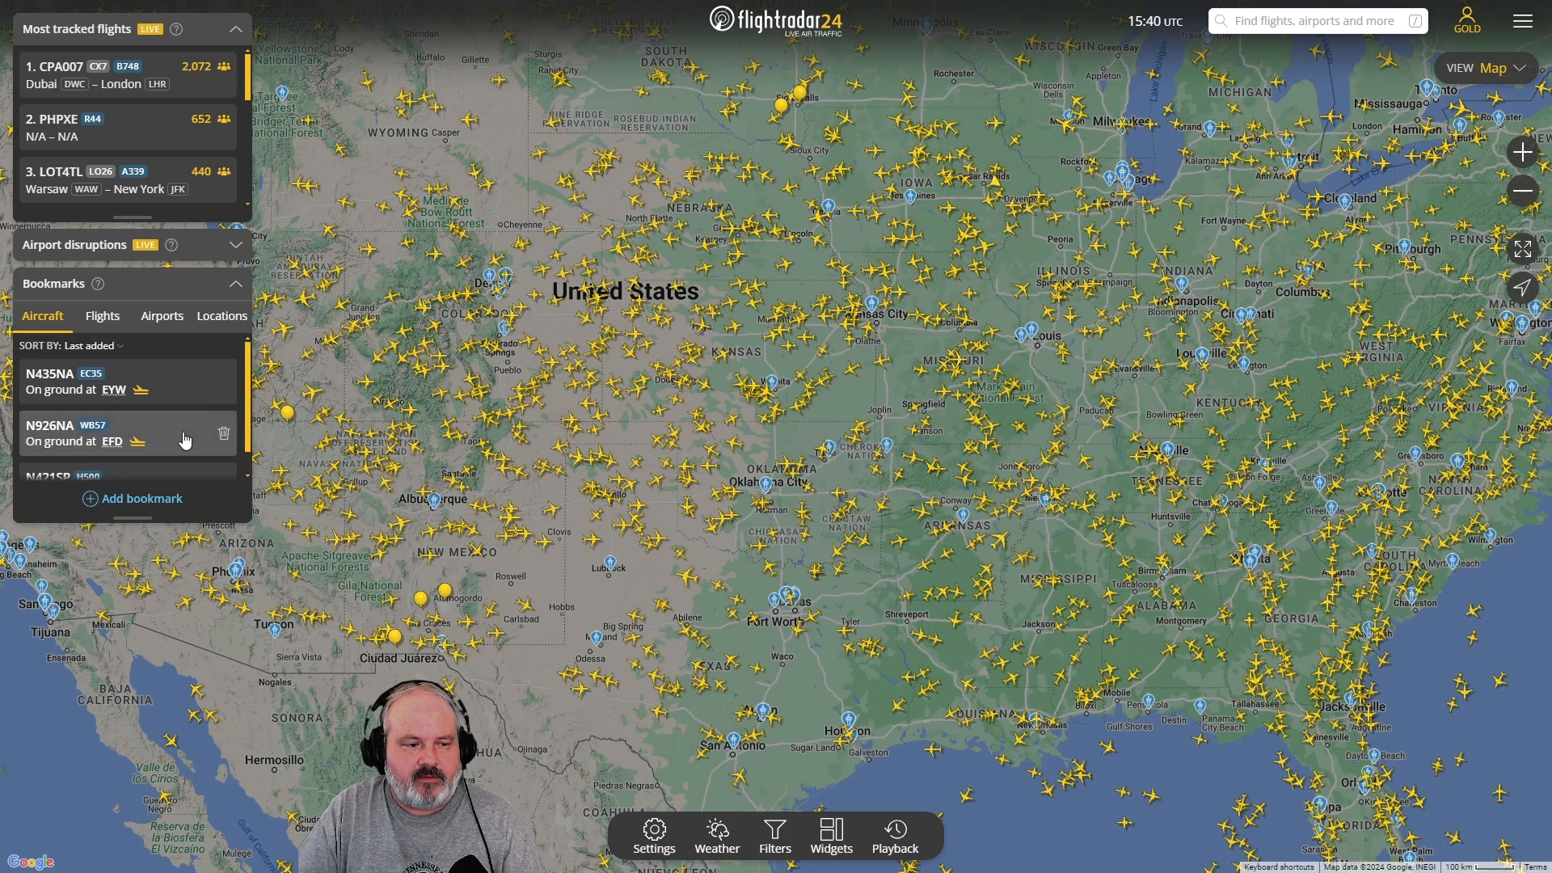
pyautogui.click(235, 294)
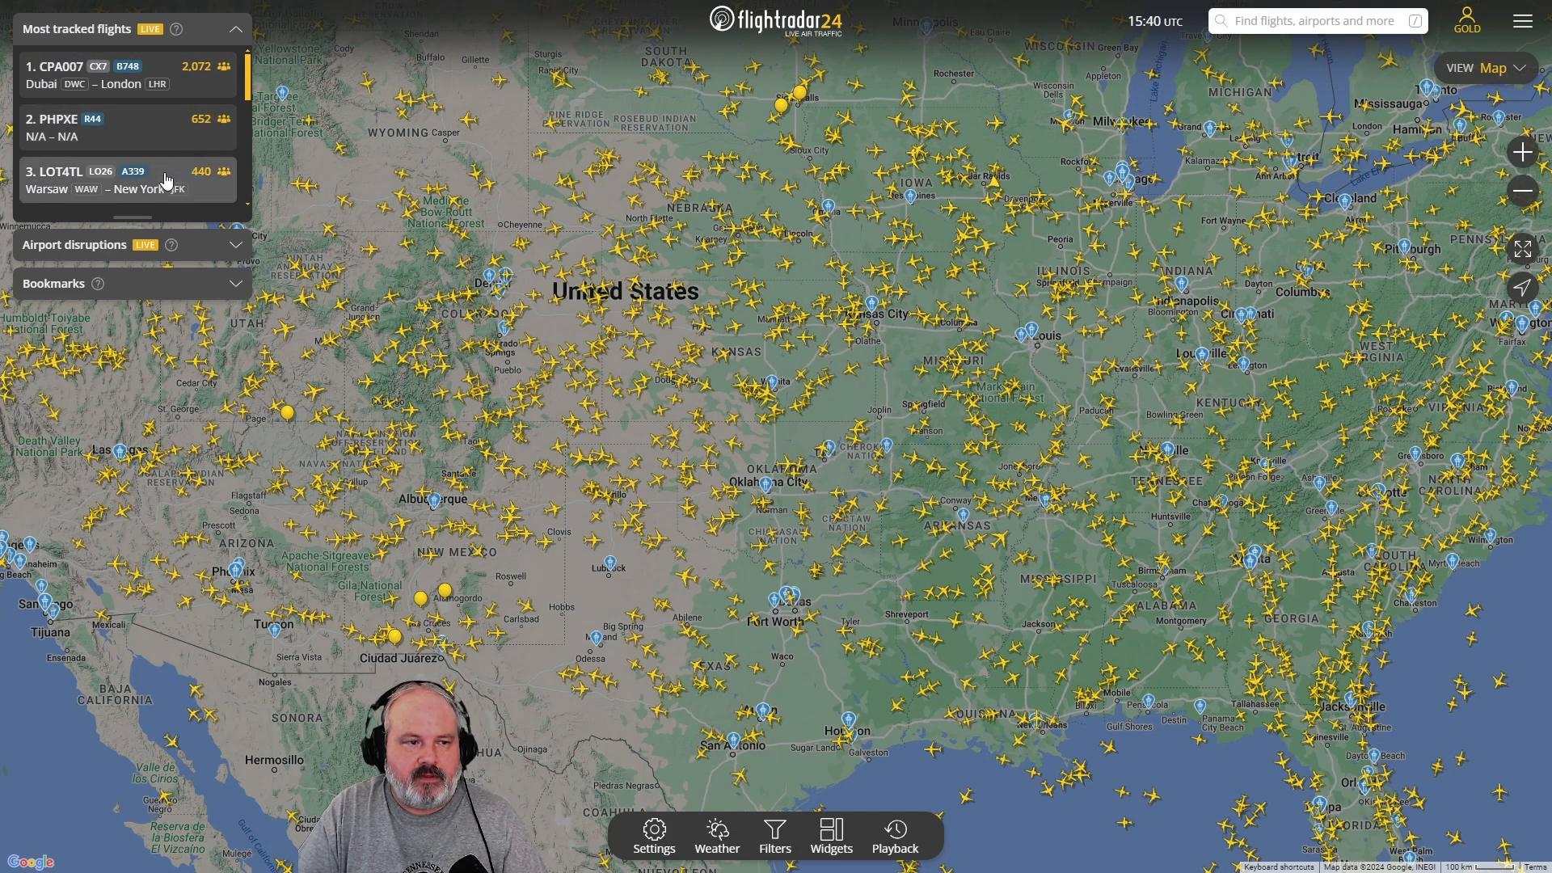
# Open the most-tracked flight LOT4TL from Warsaw to New York and read its flight data down to the ADS-B data source.
pyautogui.click(59, 188)
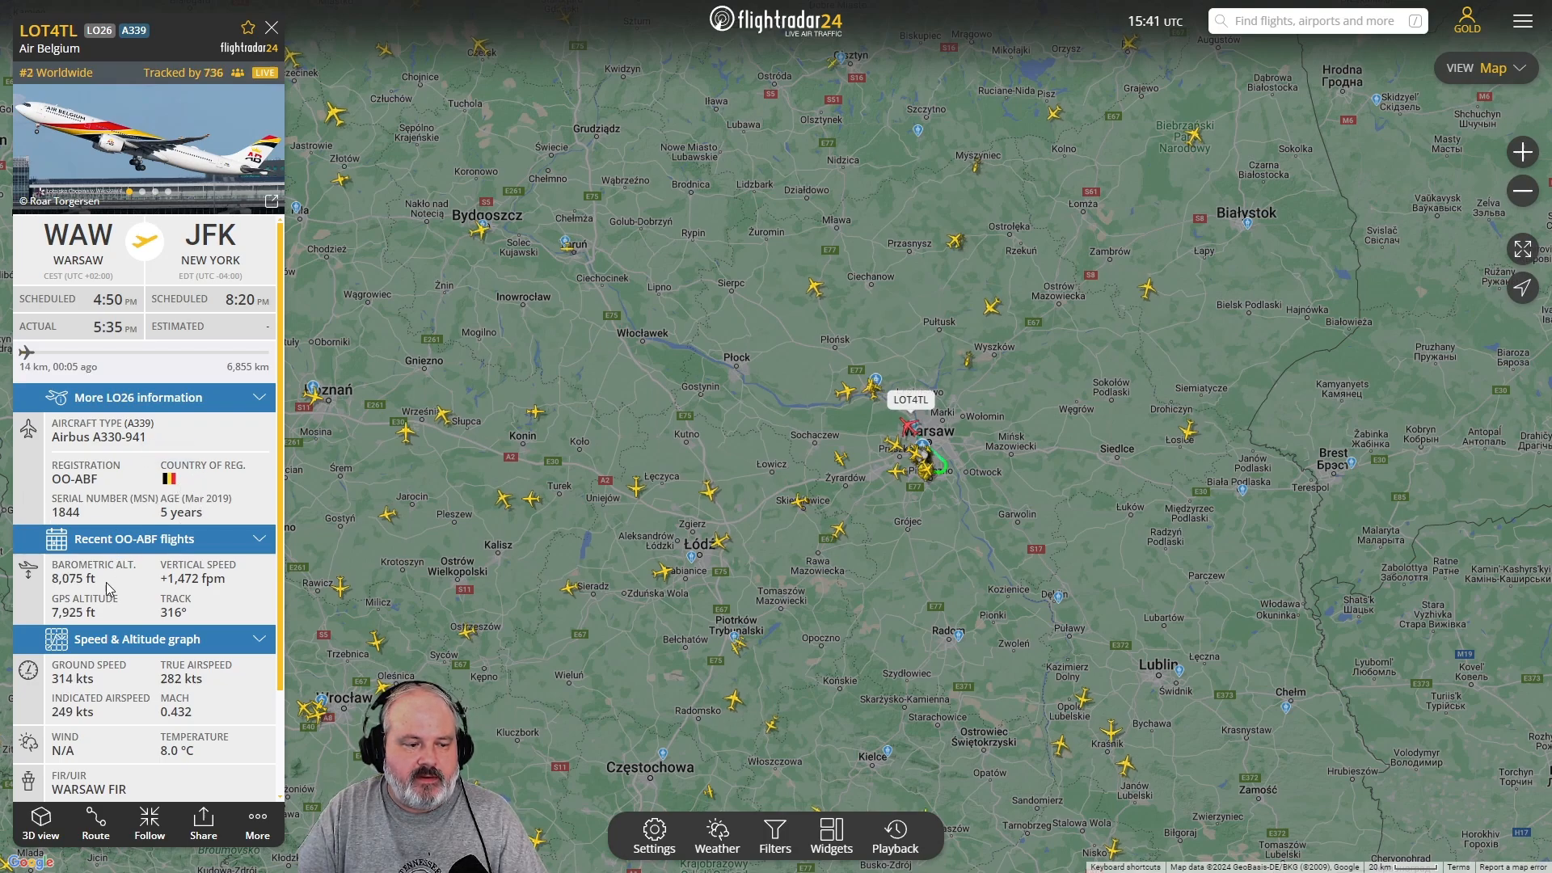
pyautogui.moveTo(80, 582)
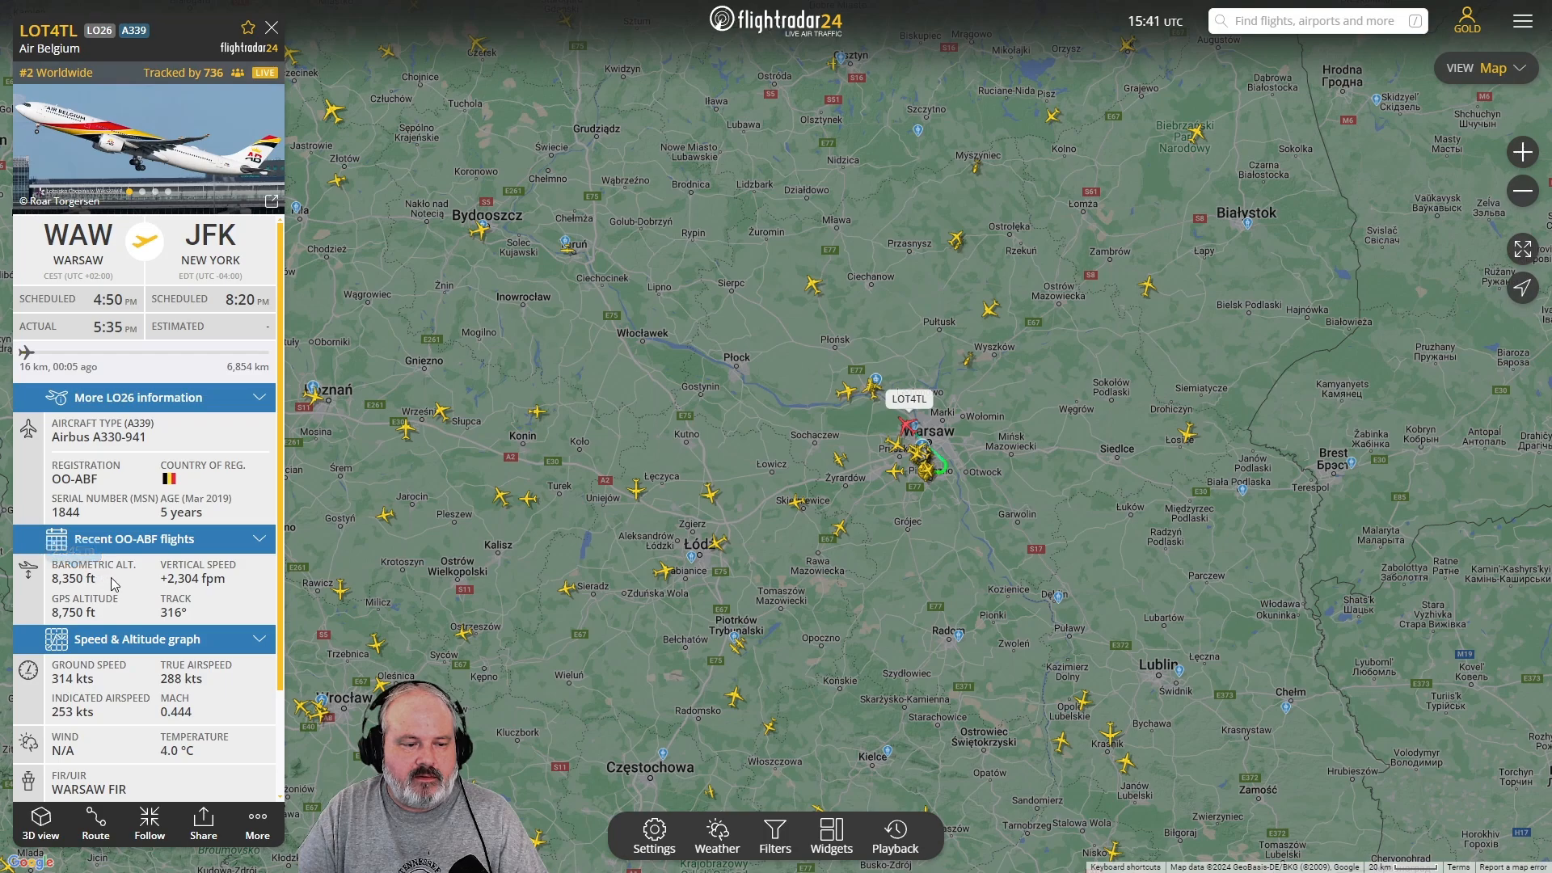
pyautogui.moveTo(181, 575)
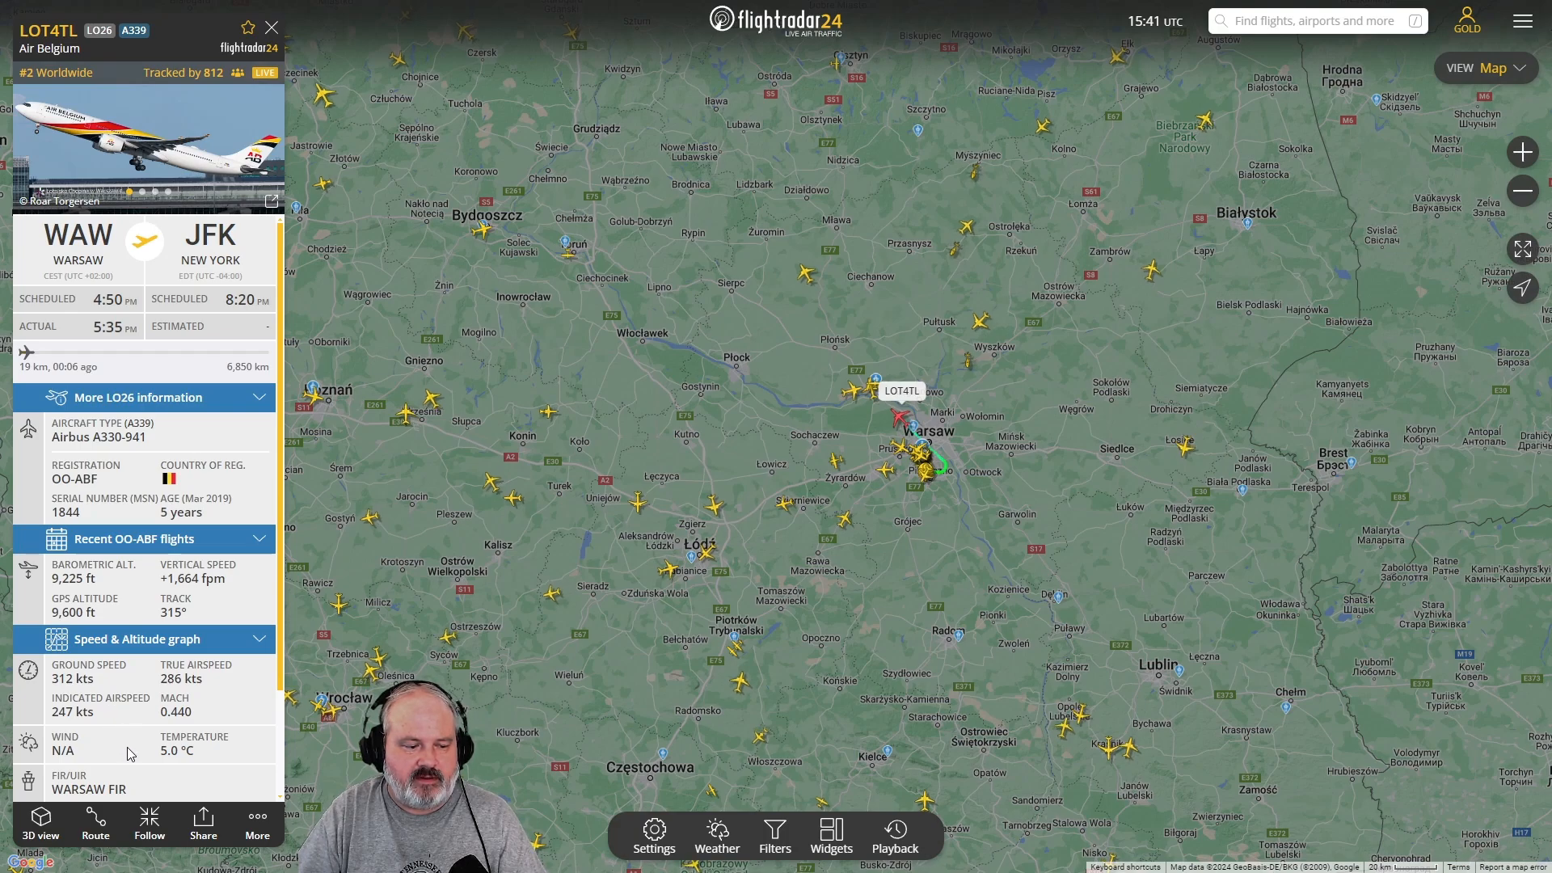
pyautogui.scroll(-1, 138, 754)
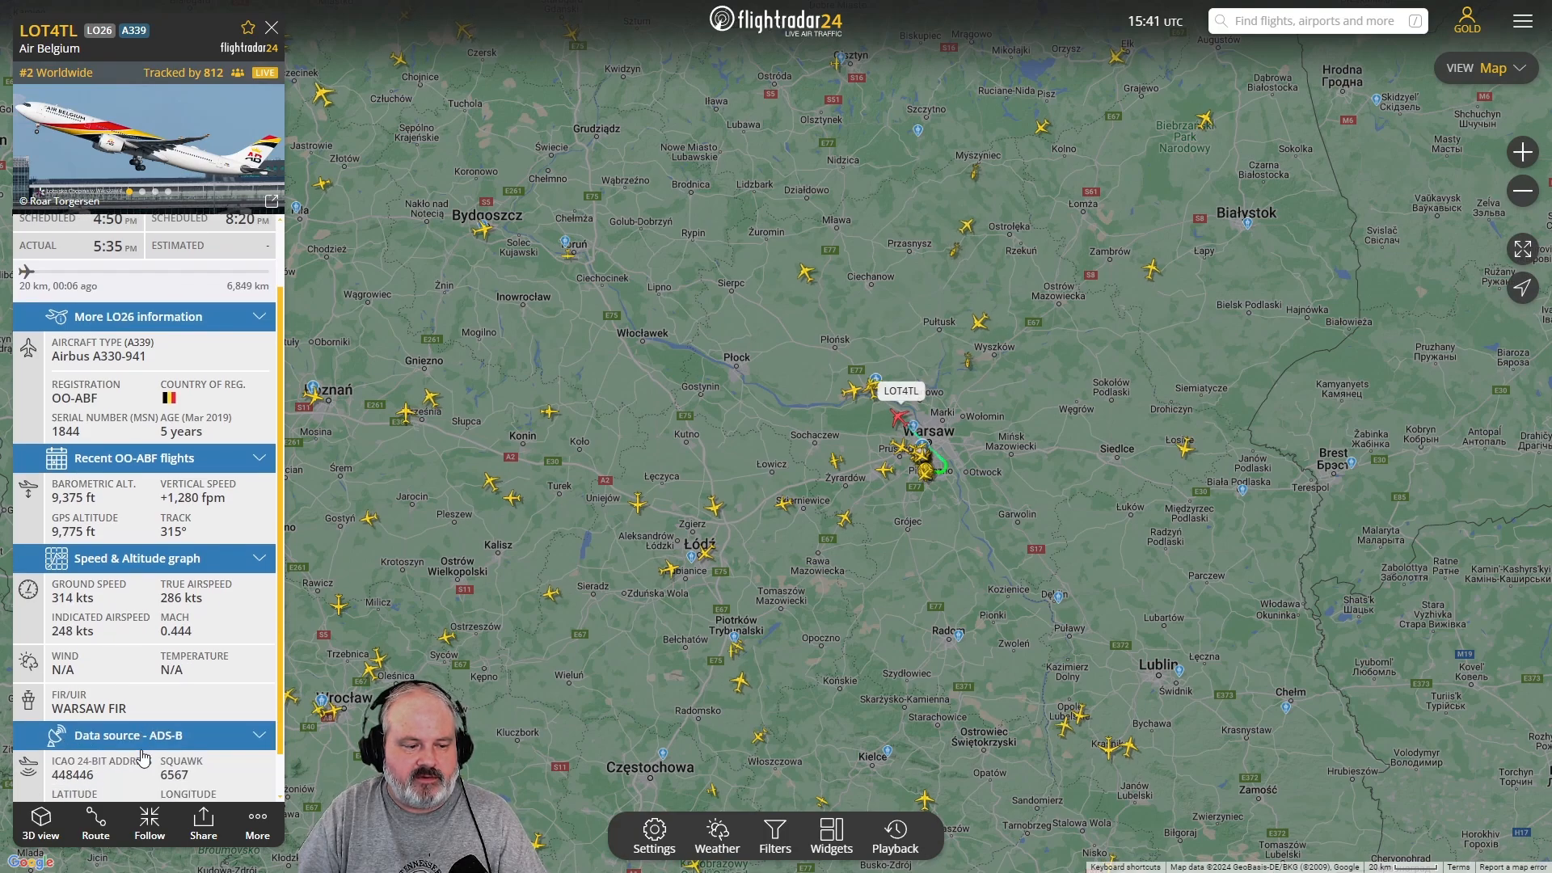
pyautogui.scroll(-1, 141, 756)
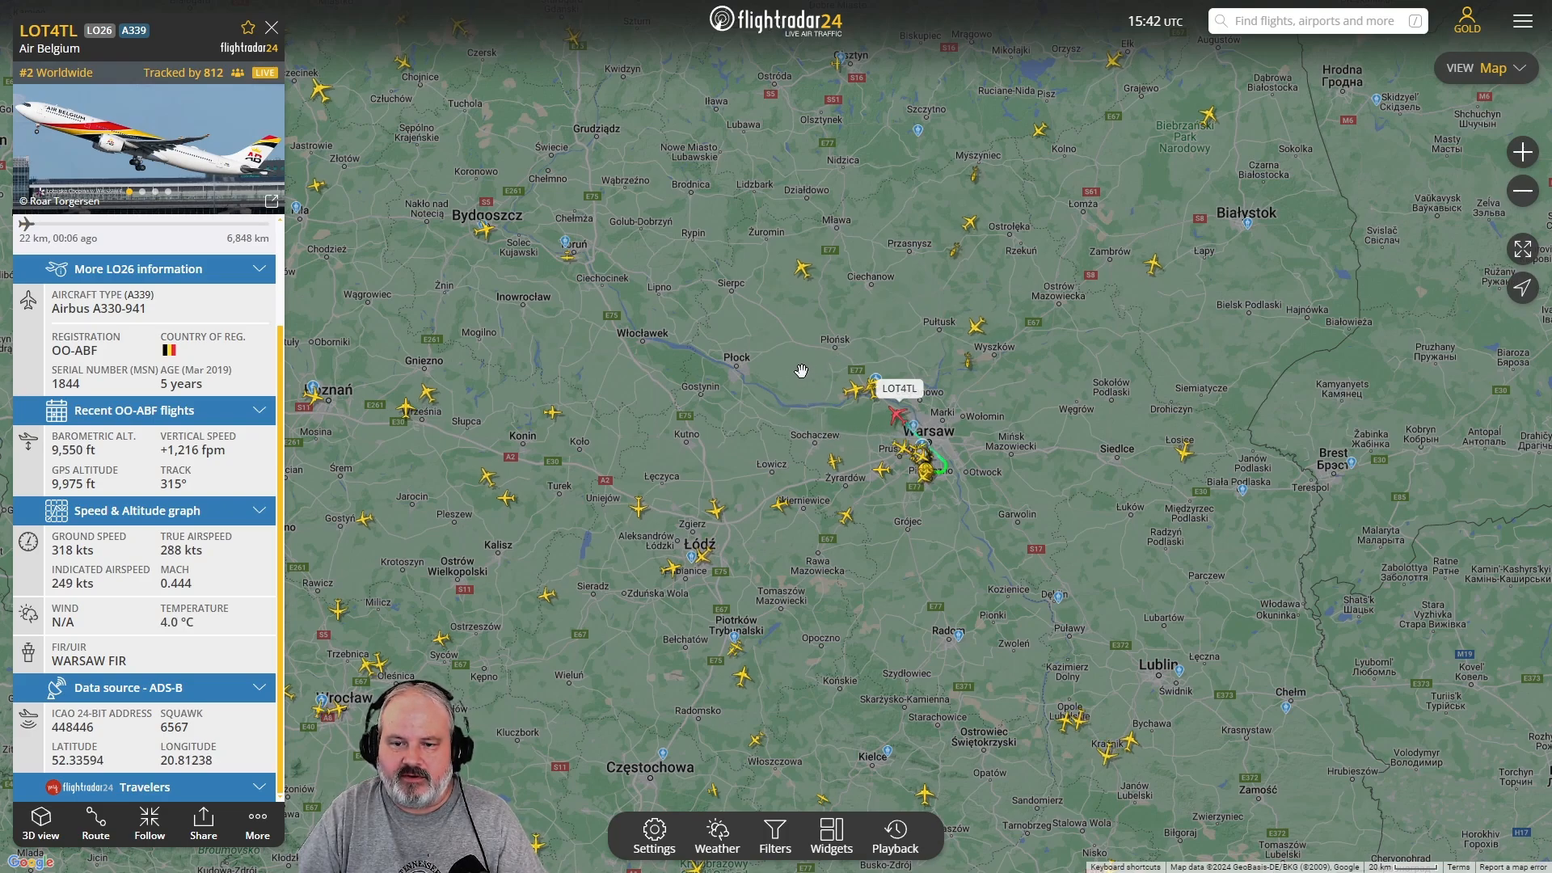
# Examine LOT4TL's flight trail on the map, from the Chopin airport runway through its turn around Warsaw.
pyautogui.scroll(-1, 802, 437)
pyautogui.scroll(1, 802, 438)
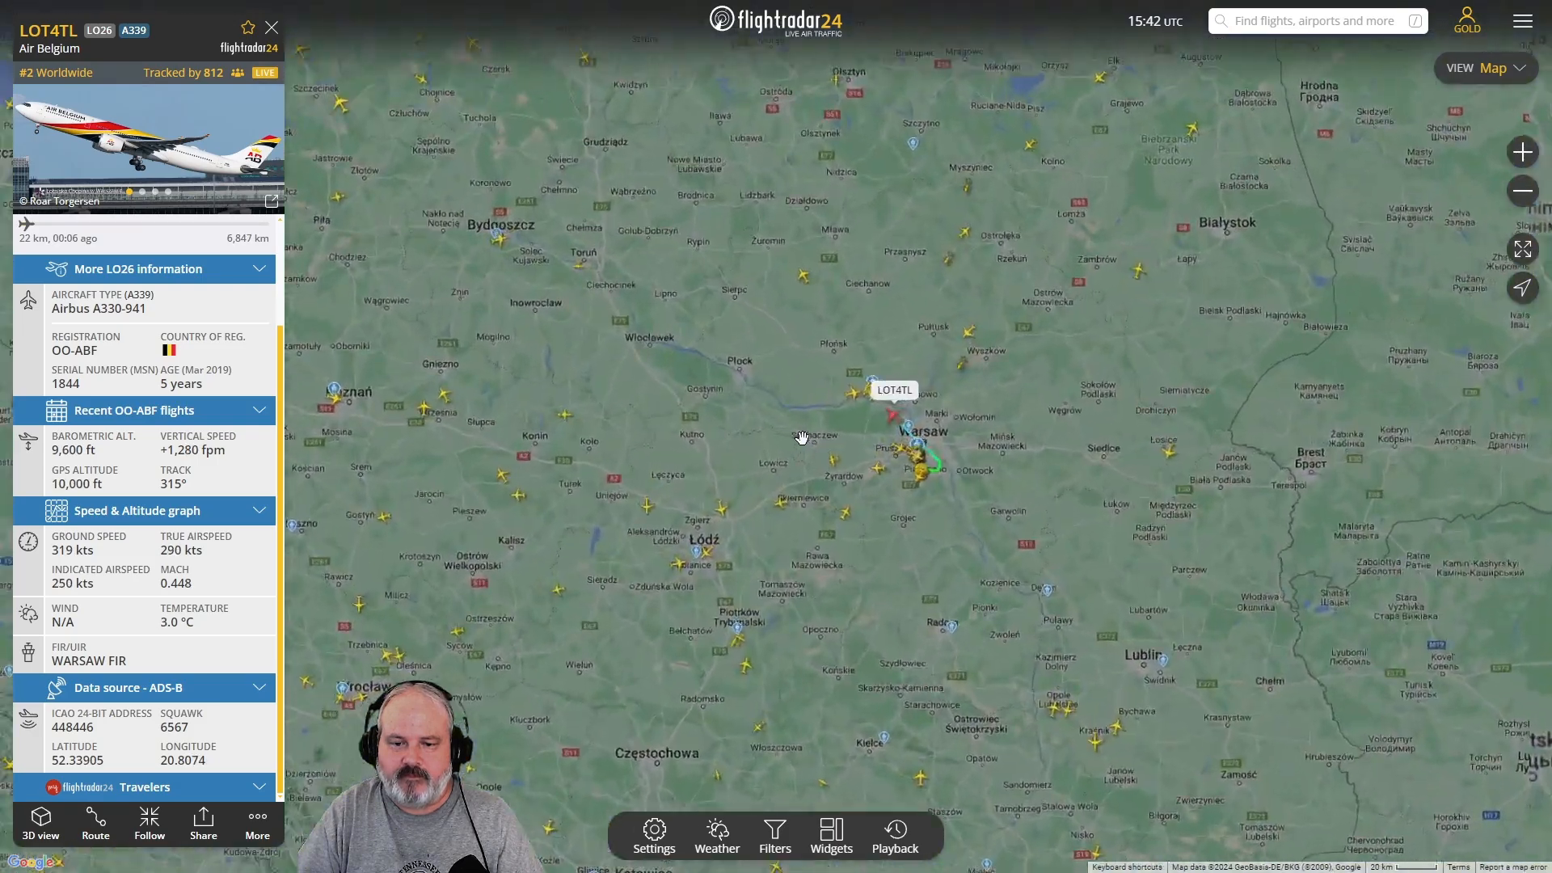
pyautogui.scroll(3, 835, 427)
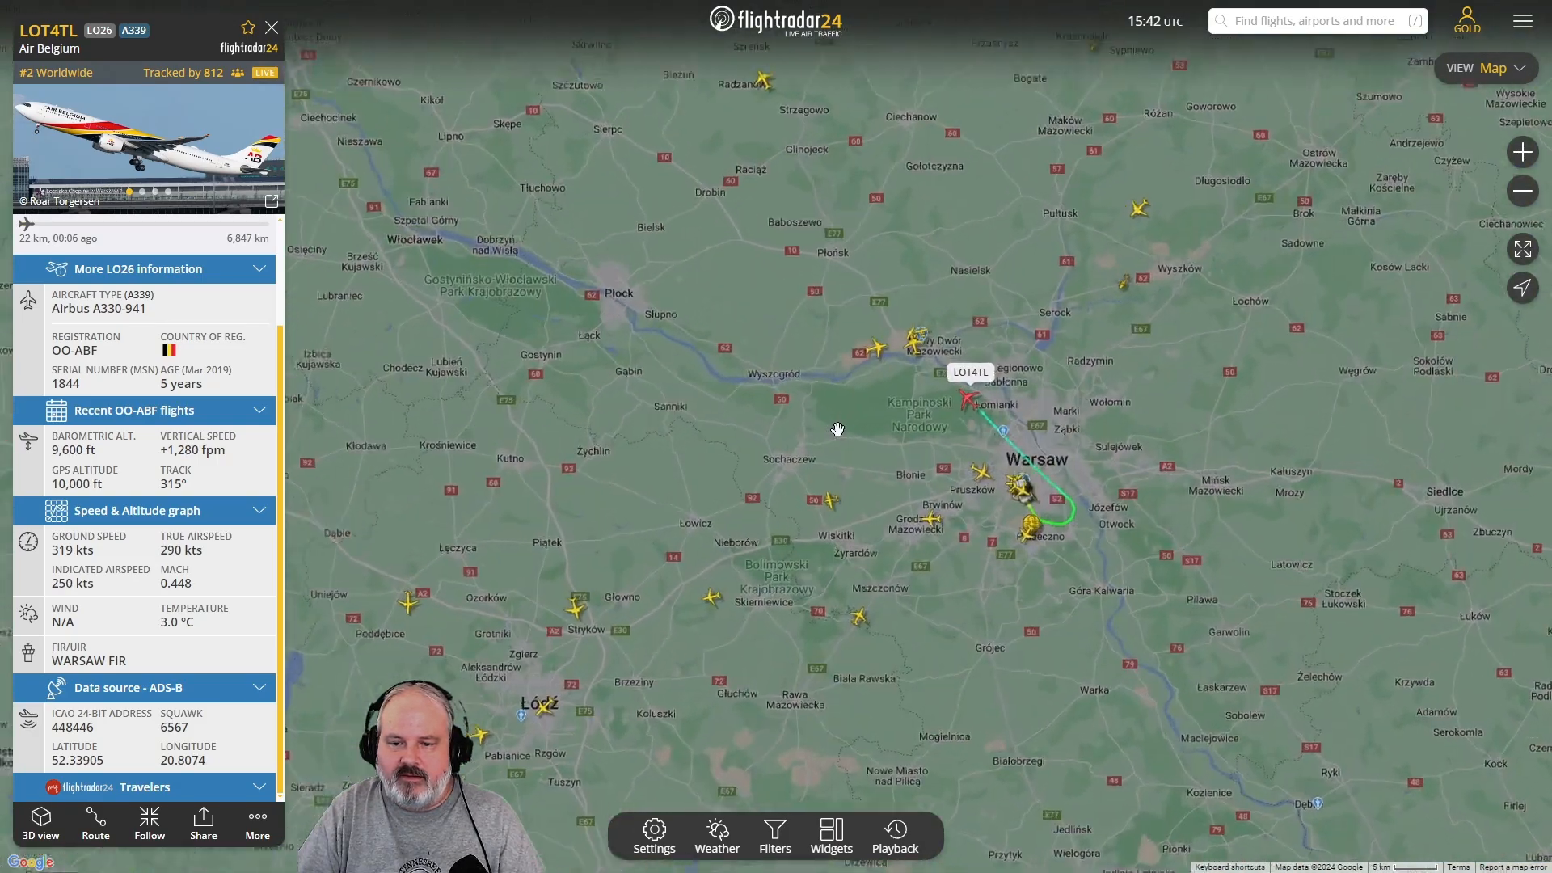
pyautogui.scroll(4, 1158, 551)
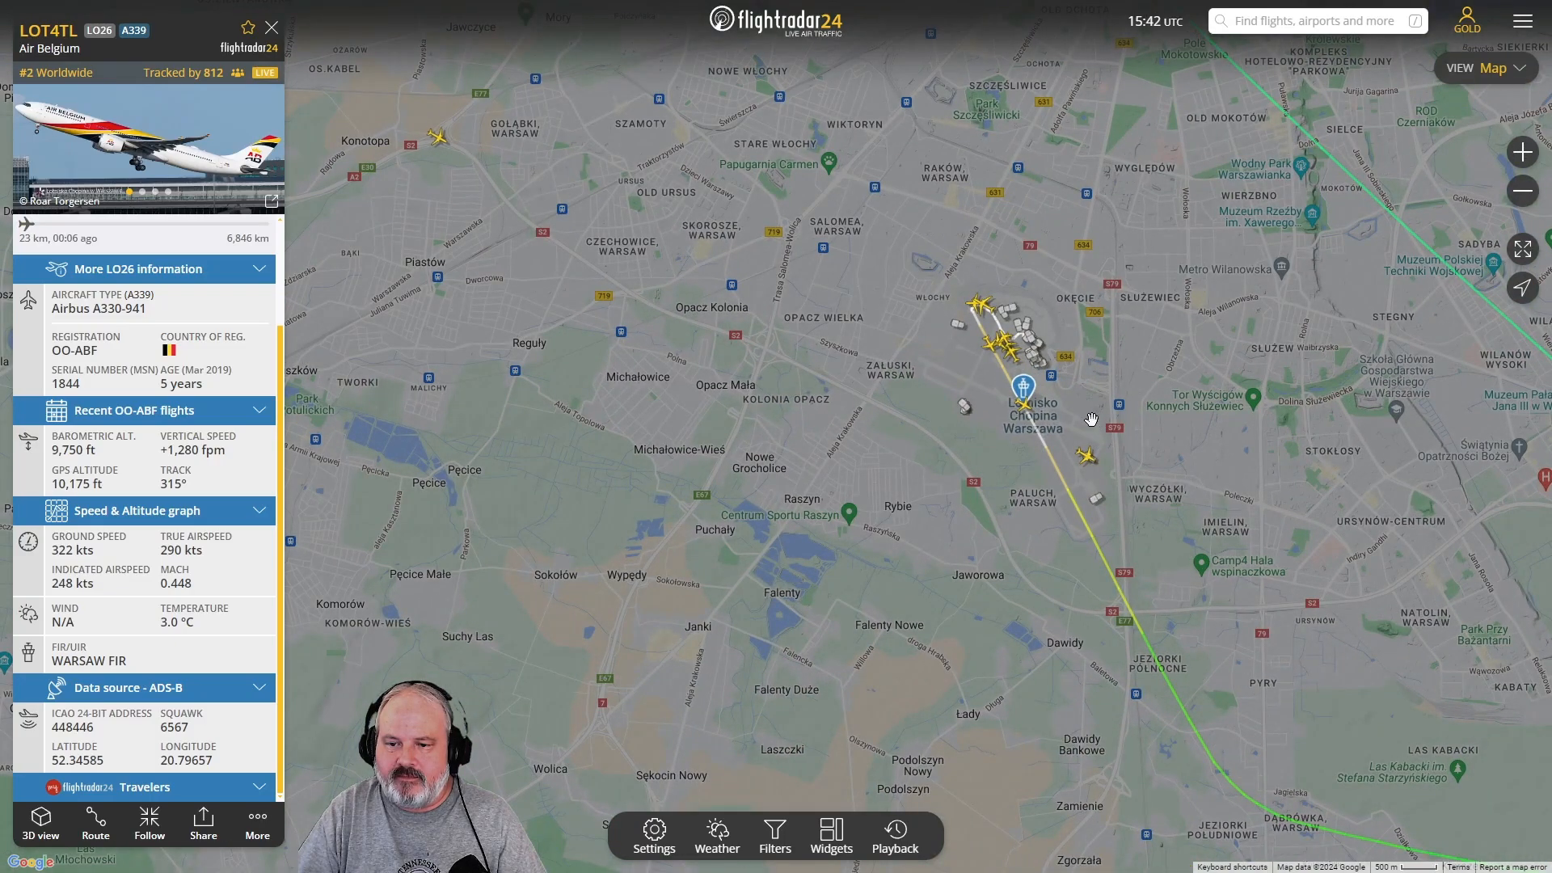
pyautogui.scroll(1, 1088, 415)
pyautogui.scroll(1, 1088, 416)
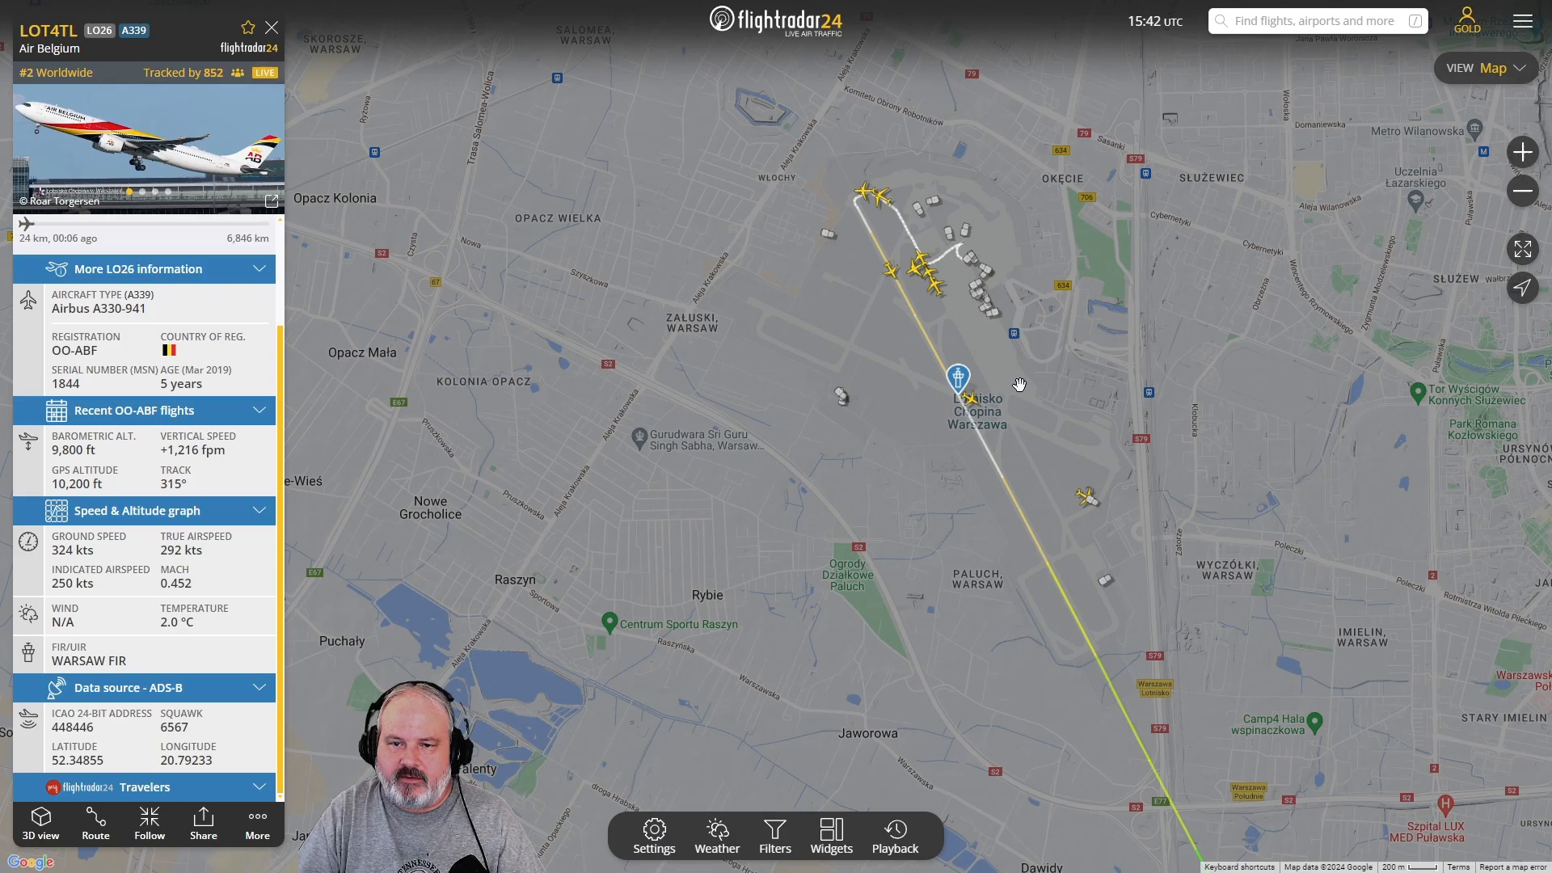
pyautogui.scroll(-4, 1019, 385)
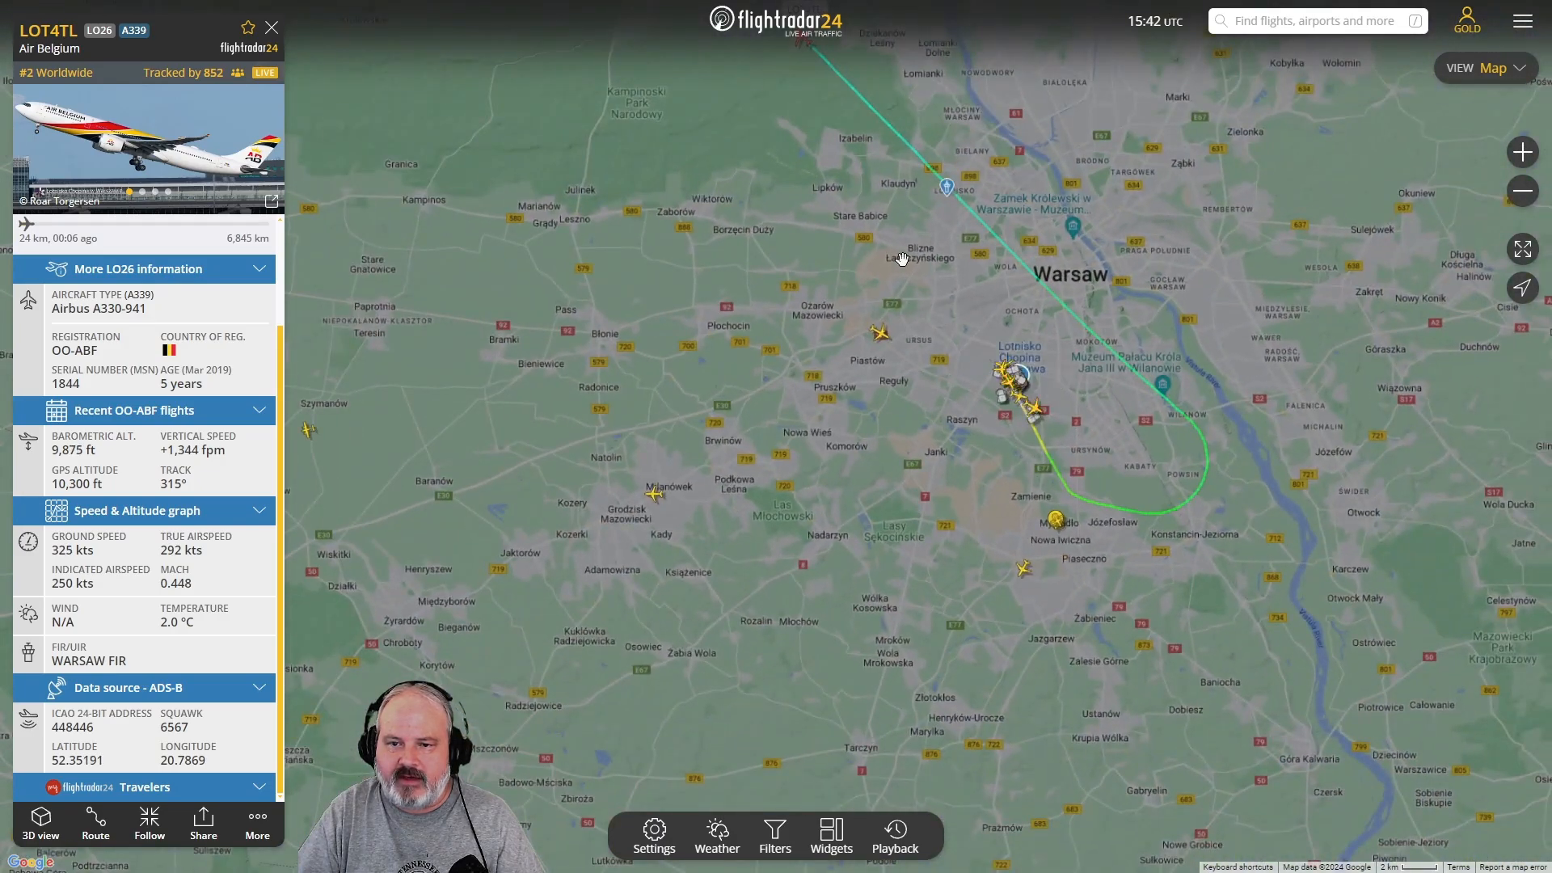
pyautogui.scroll(-2, 752, 133)
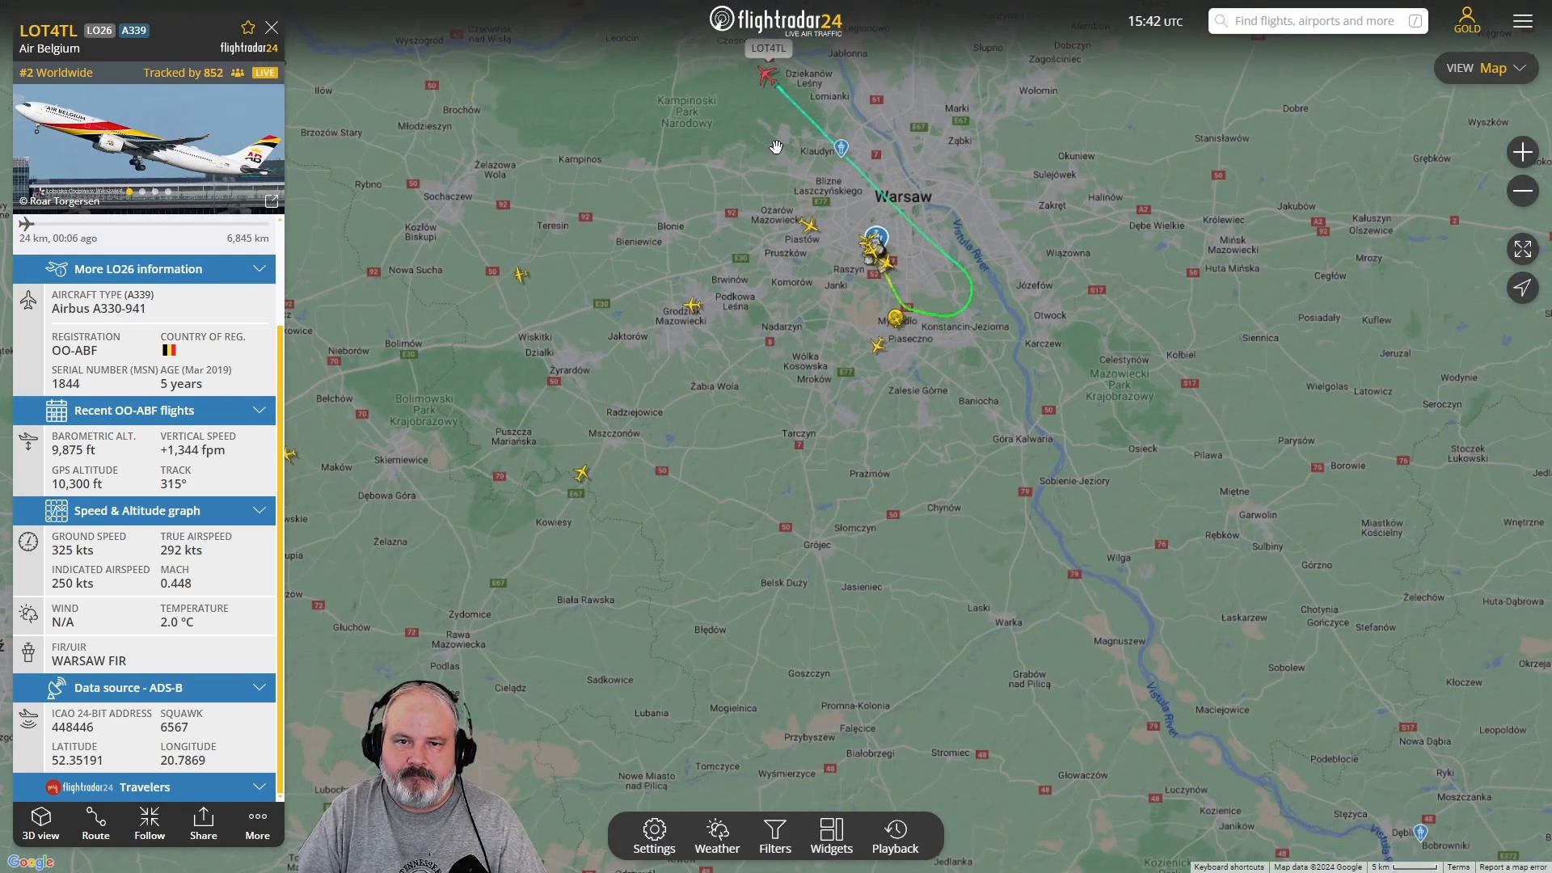
pyautogui.scroll(-2, 759, 149)
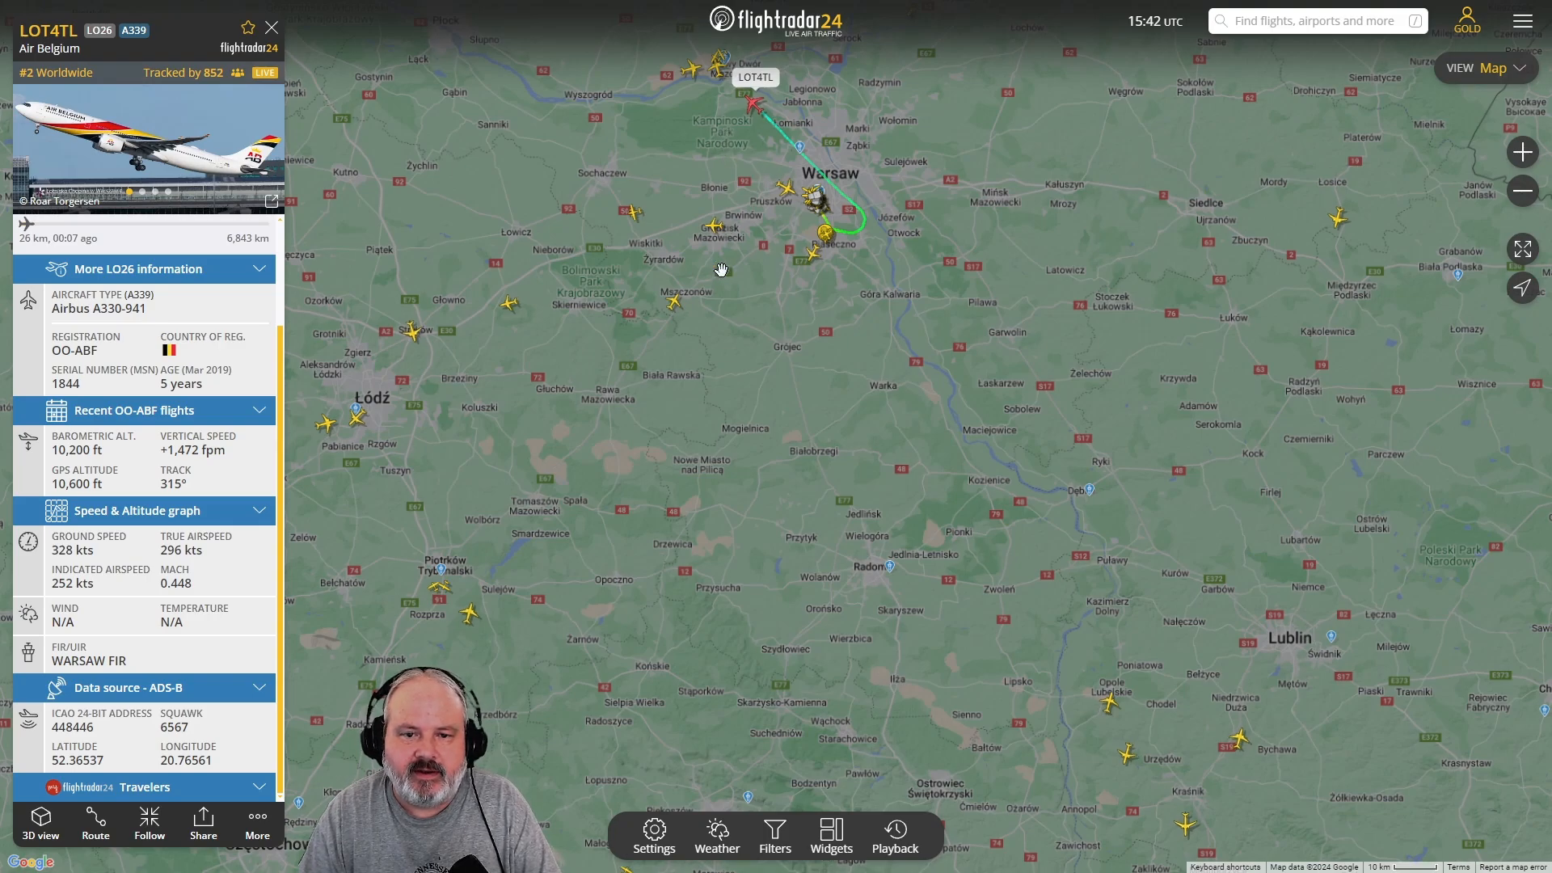
# Examine the route area from LOT4TL's position near Warsaw across the North Atlantic to New York, and review its flight summary.
pyautogui.moveTo(757, 293); pyautogui.dragTo(859, 676)
pyautogui.scroll(-3, 863, 673)
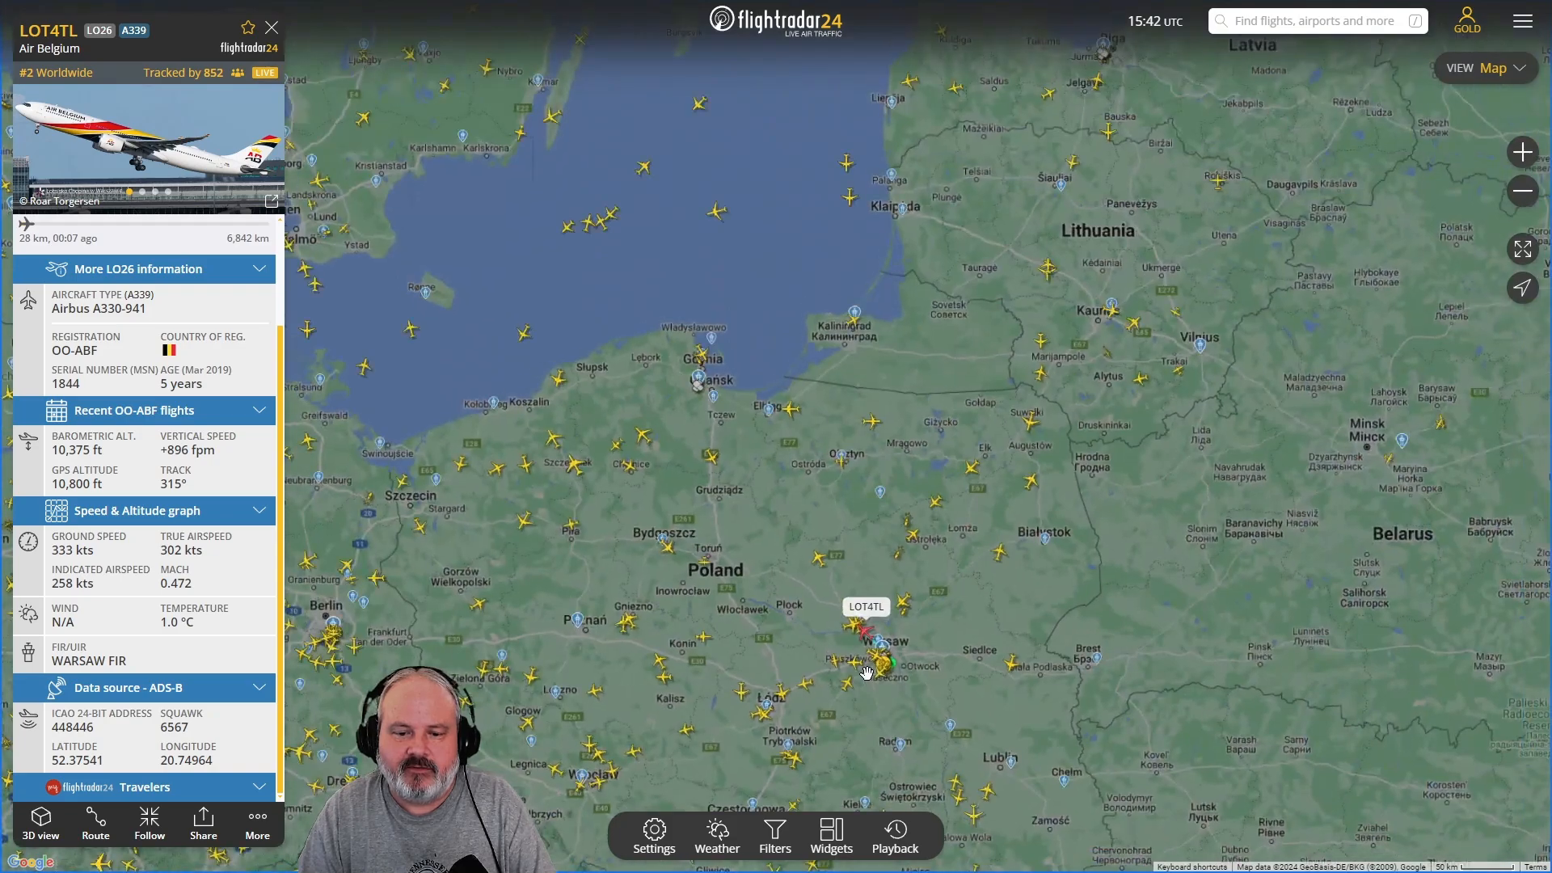
pyautogui.scroll(-4, 867, 672)
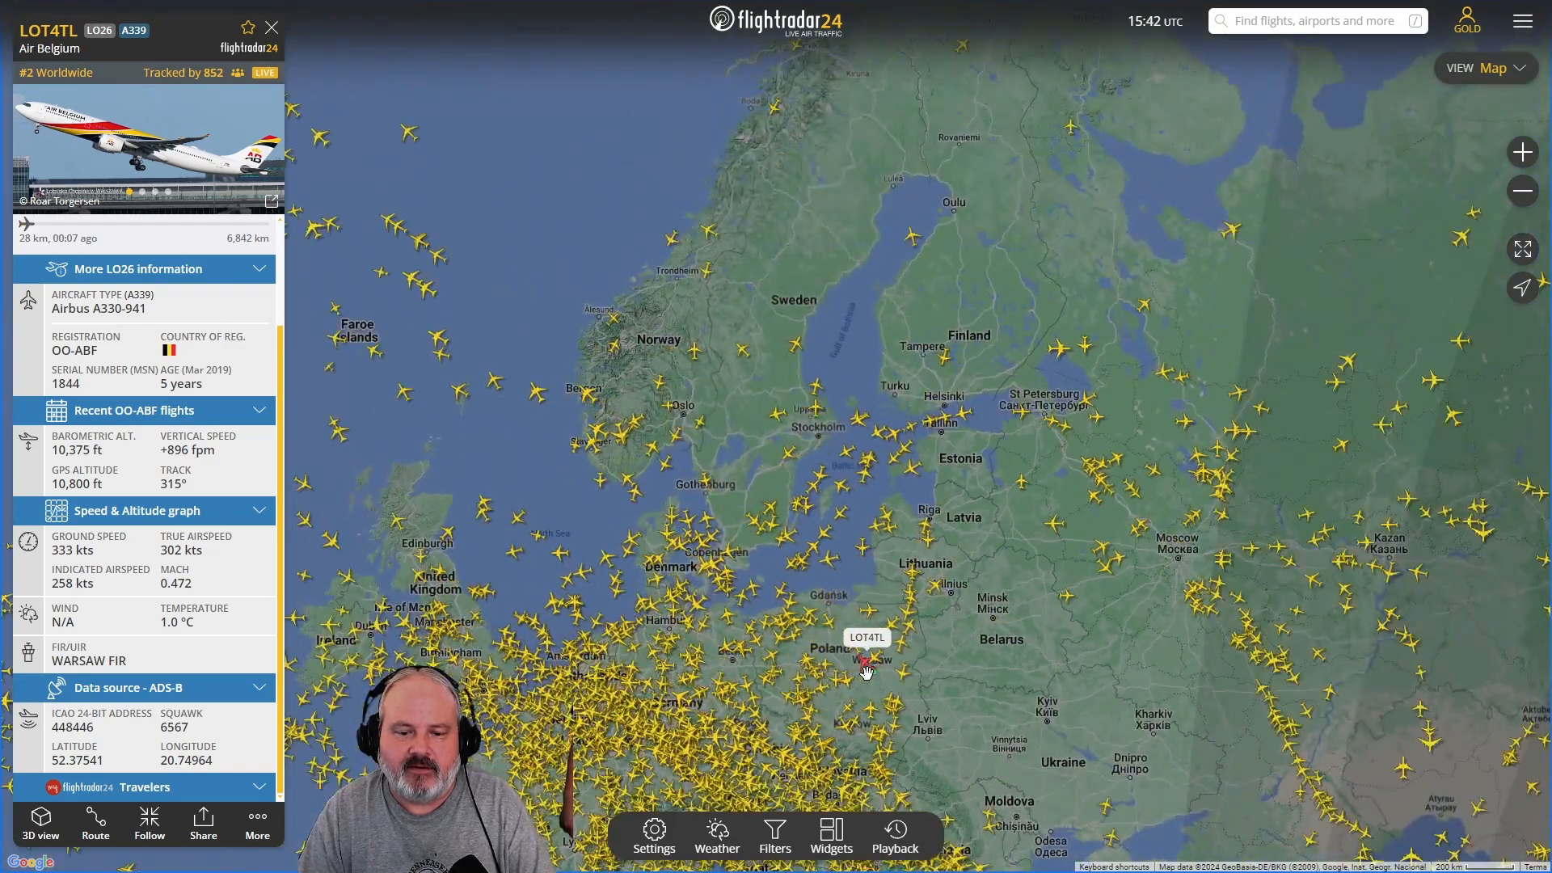
pyautogui.scroll(-3, 501, 460)
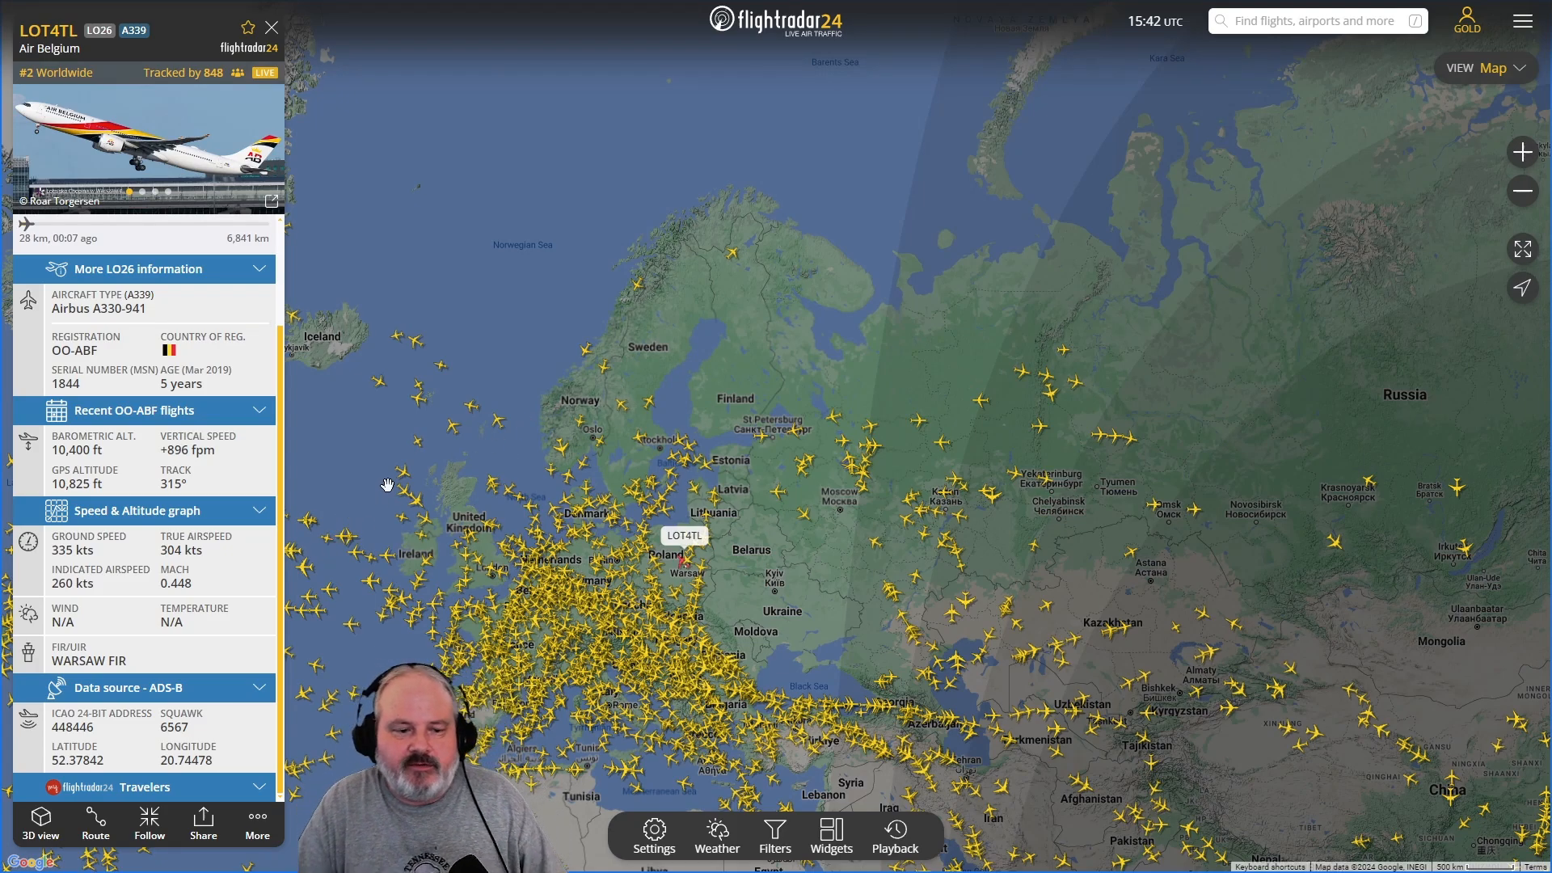
pyautogui.moveTo(356, 488); pyautogui.dragTo(987, 283)
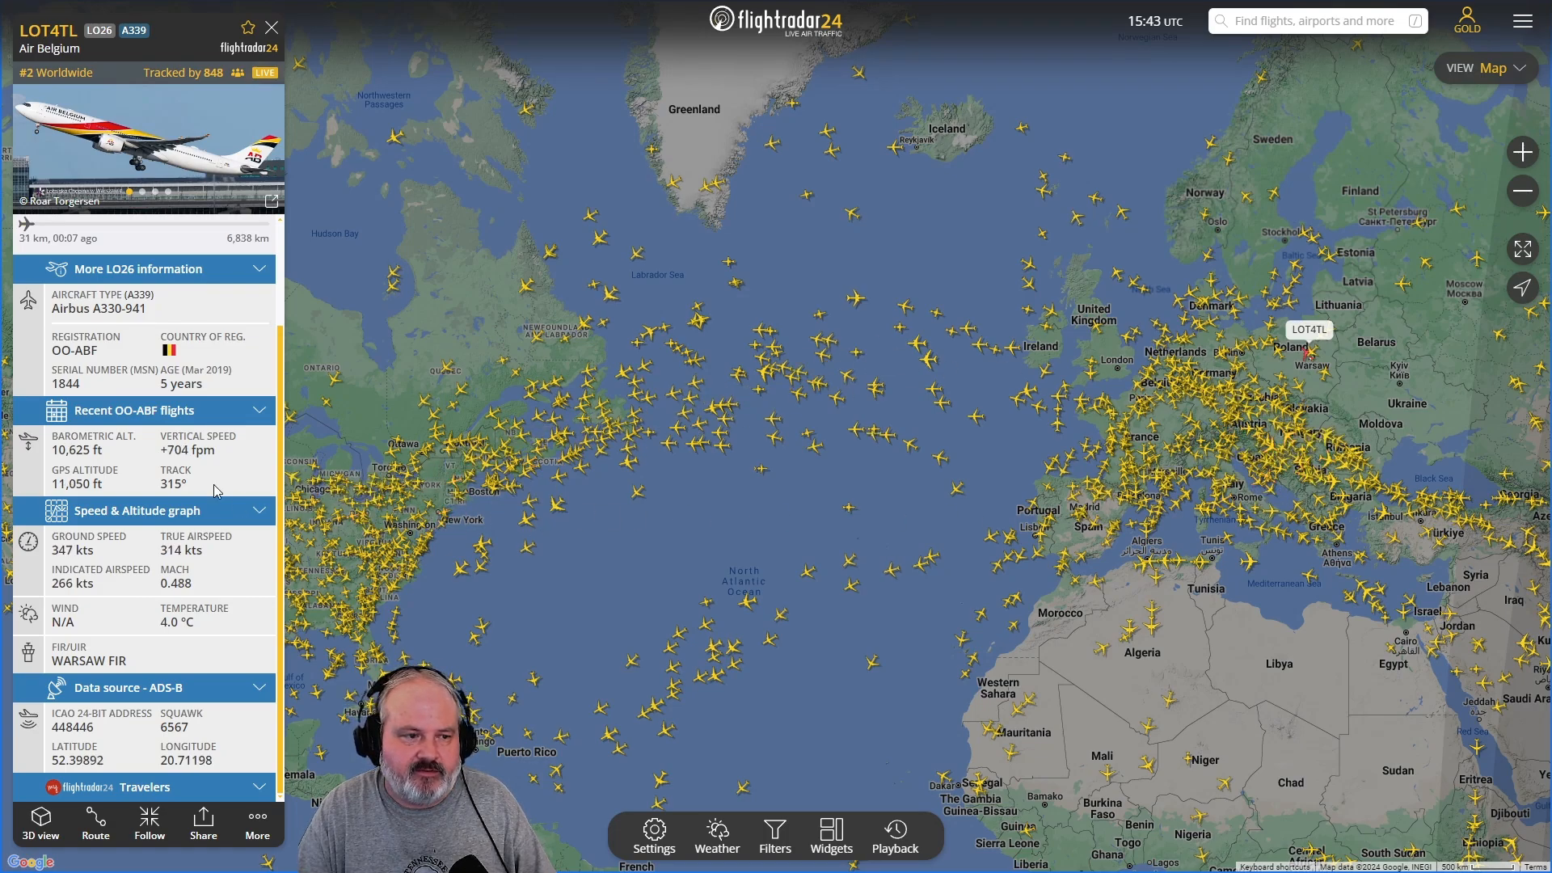
pyautogui.scroll(2, 179, 476)
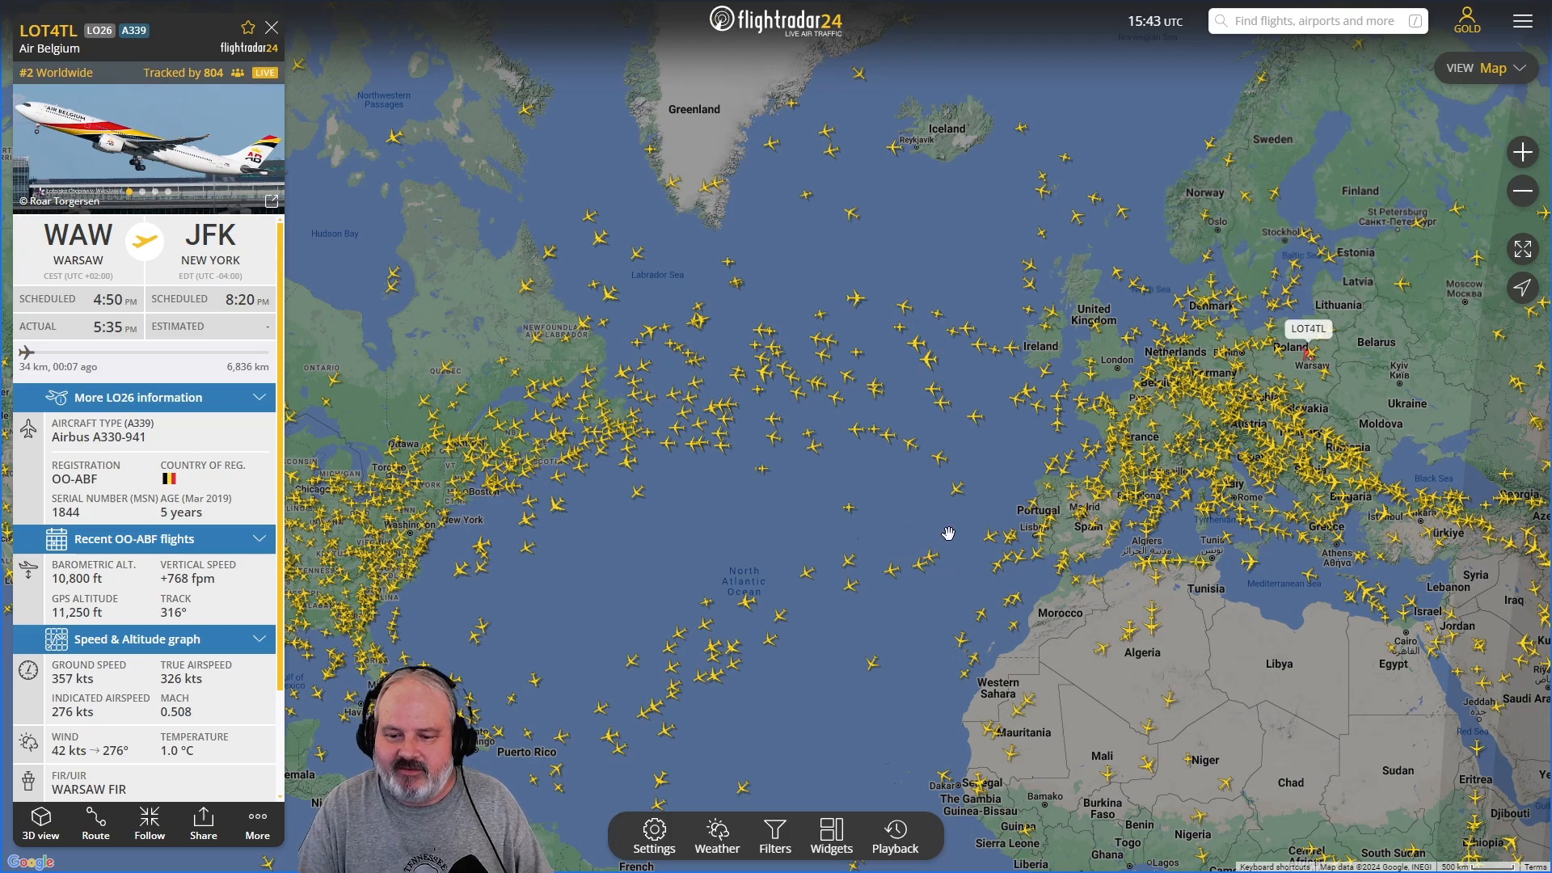
# Examine the live air traffic over Europe and across the whole world map.
pyautogui.moveTo(1290, 577); pyautogui.dragTo(873, 682)
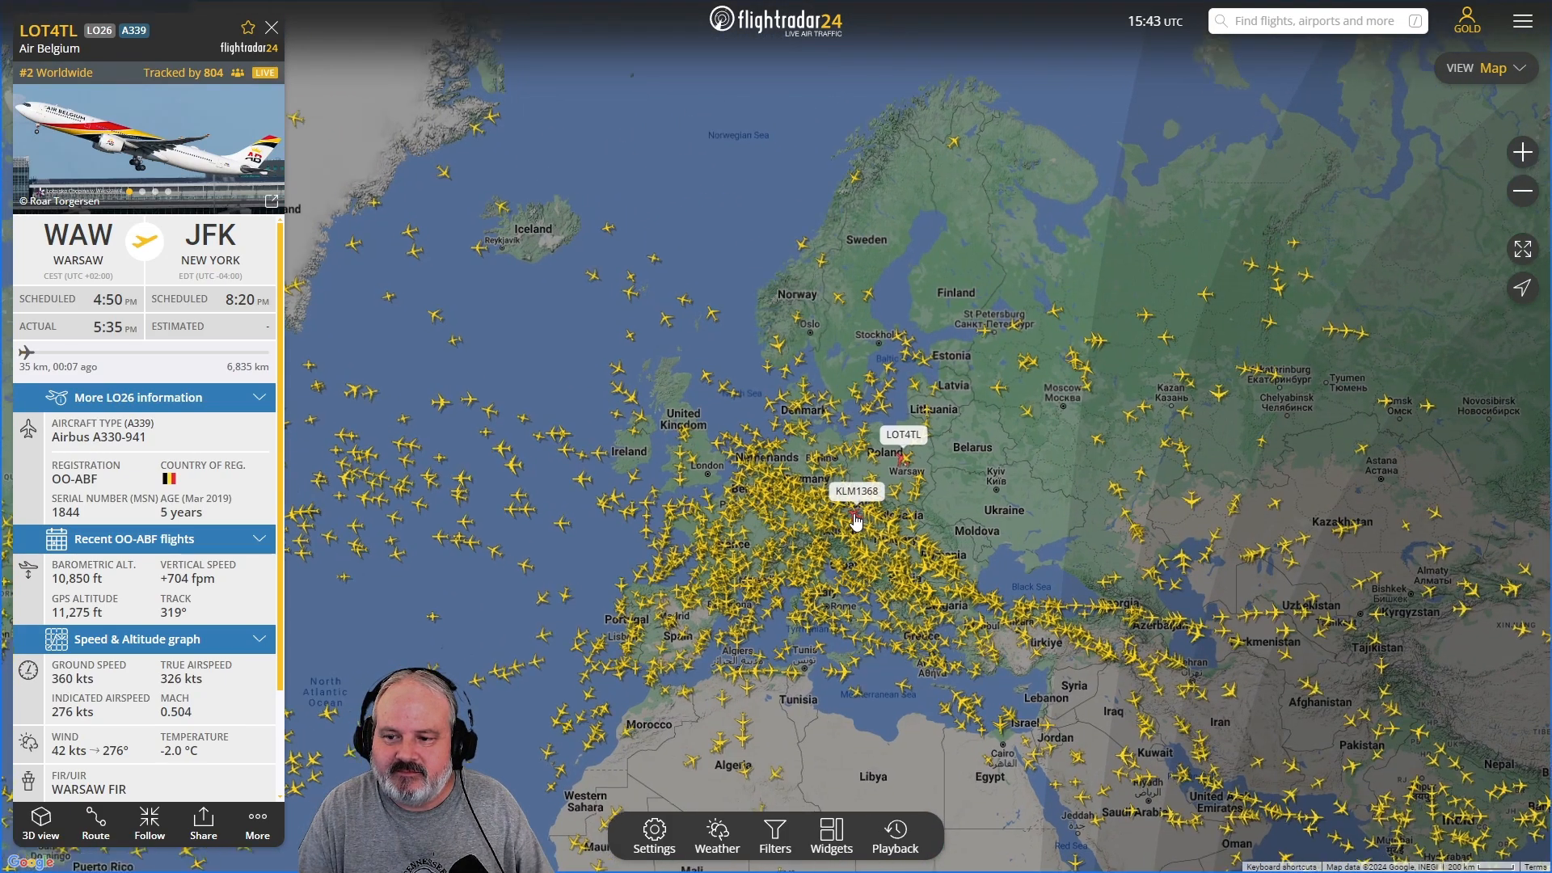
pyautogui.scroll(1, 856, 523)
pyautogui.scroll(-4, 856, 522)
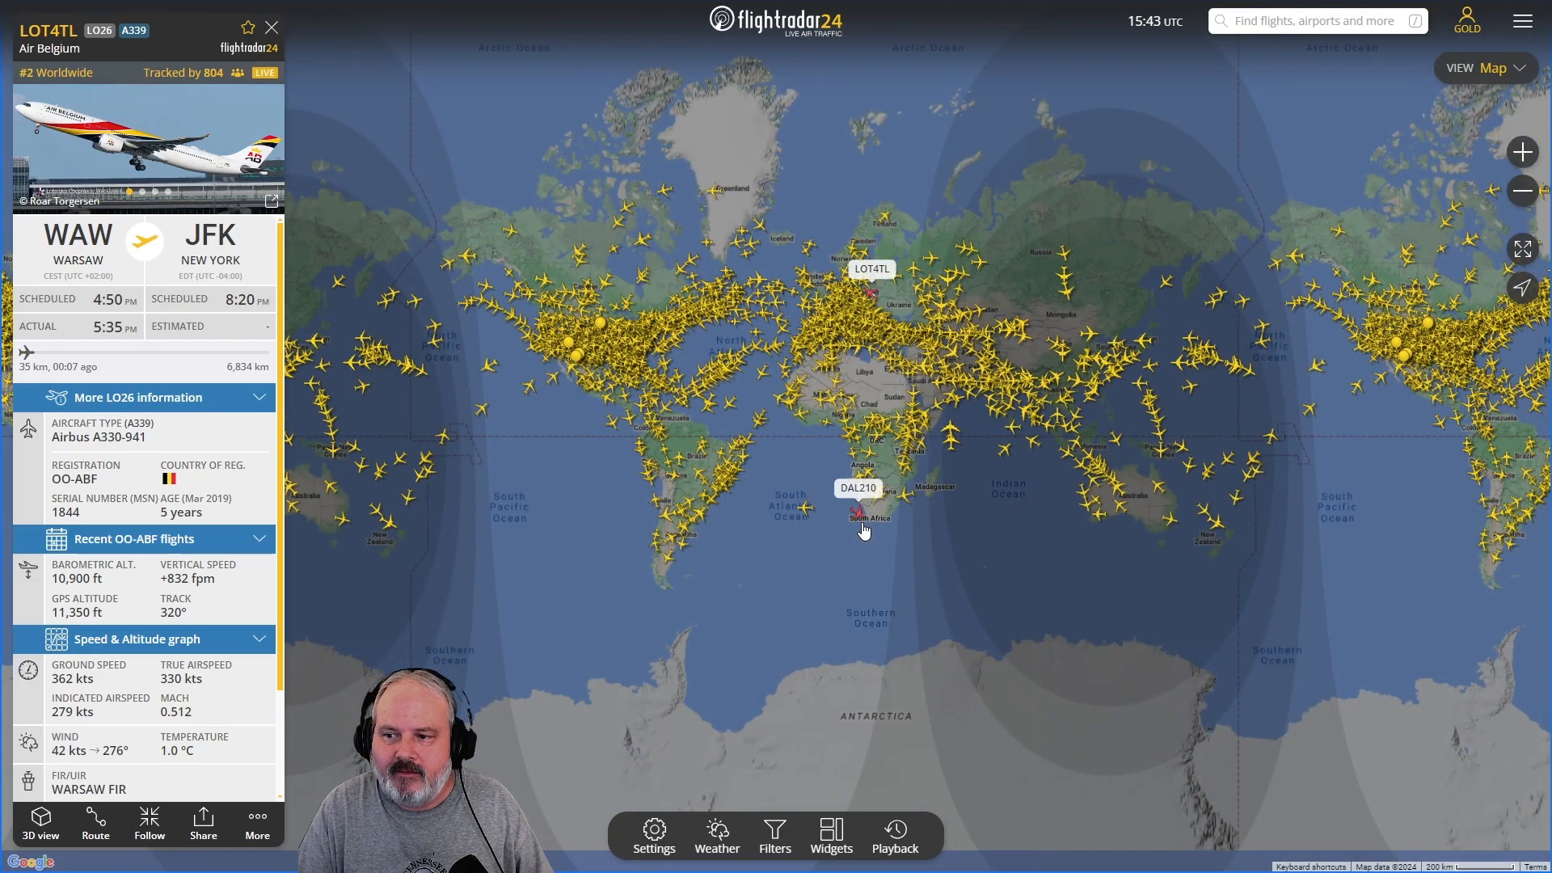
pyautogui.scroll(1, 864, 530)
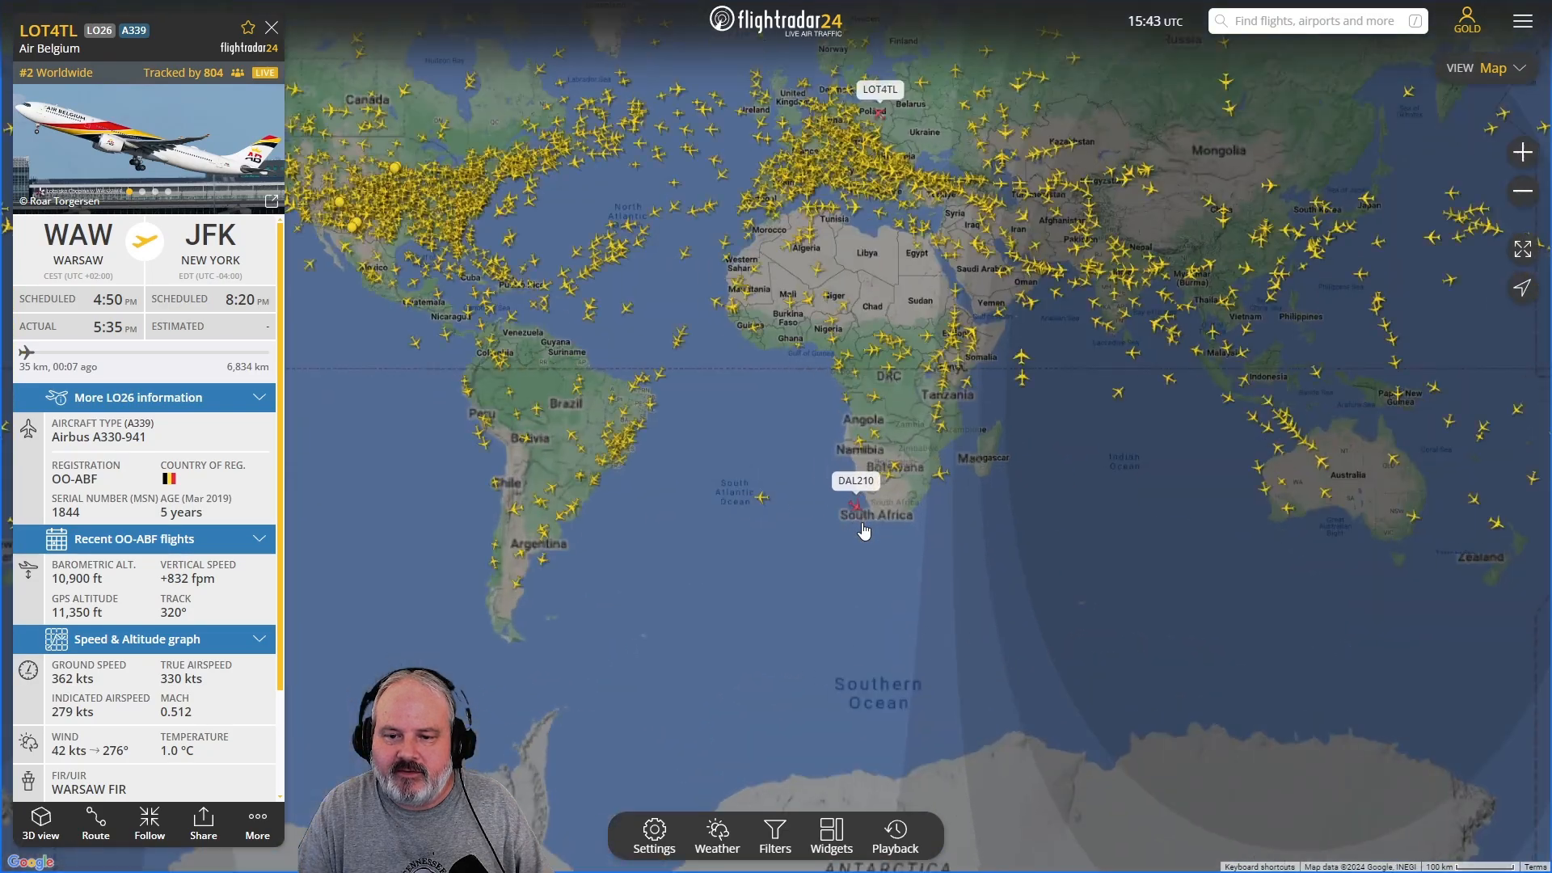
pyautogui.scroll(-1, 863, 530)
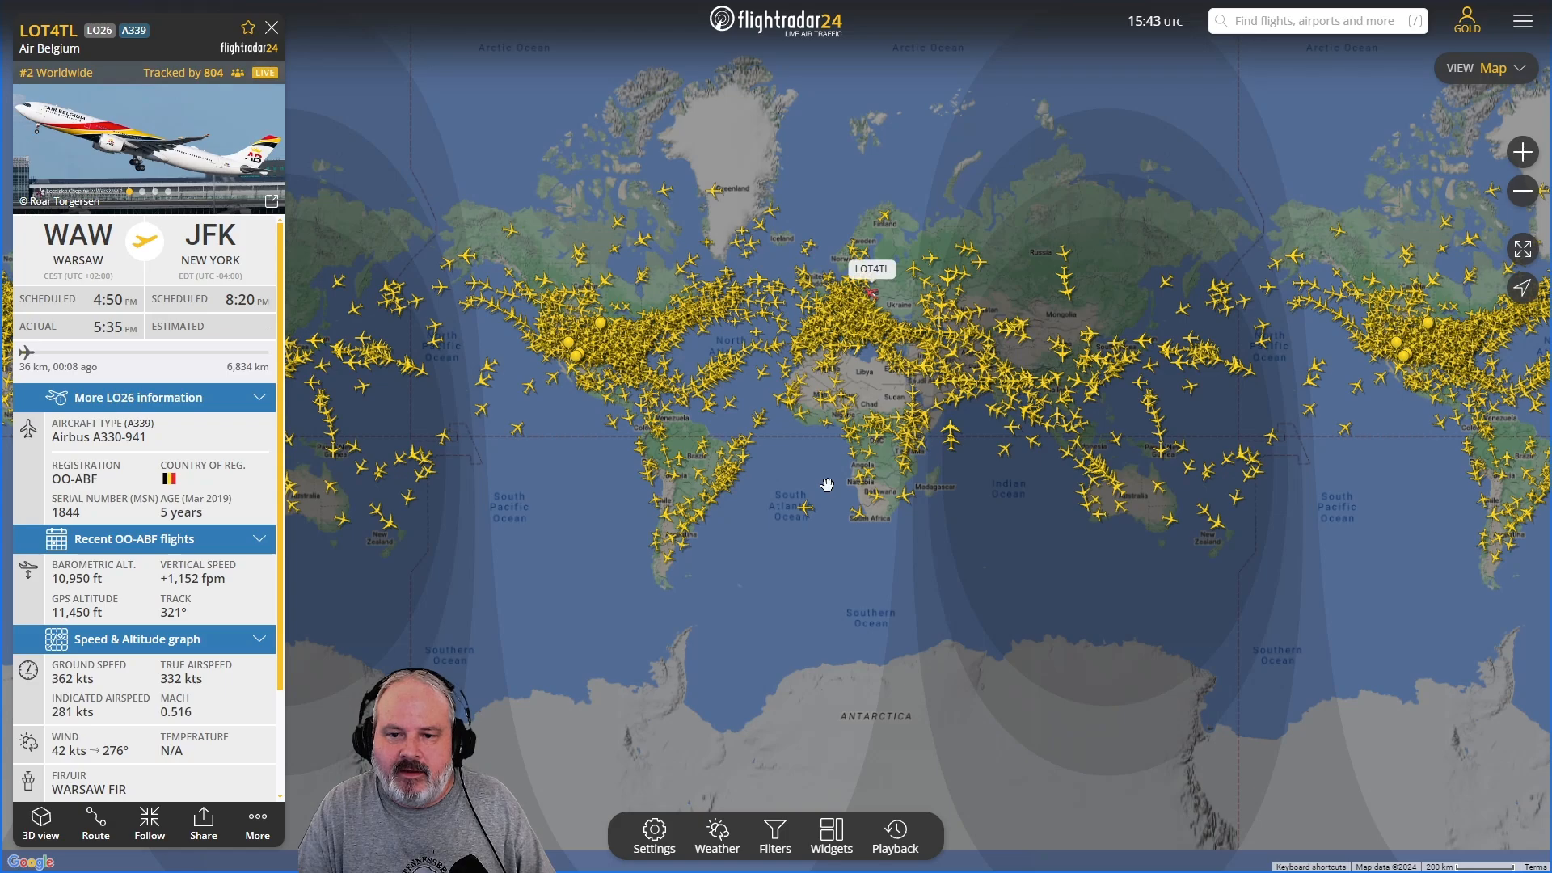
# Bring the map back to the United States and close the LOT4TL flight details.
pyautogui.scroll(2, 824, 487)
pyautogui.moveTo(596, 269); pyautogui.dragTo(1244, 533)
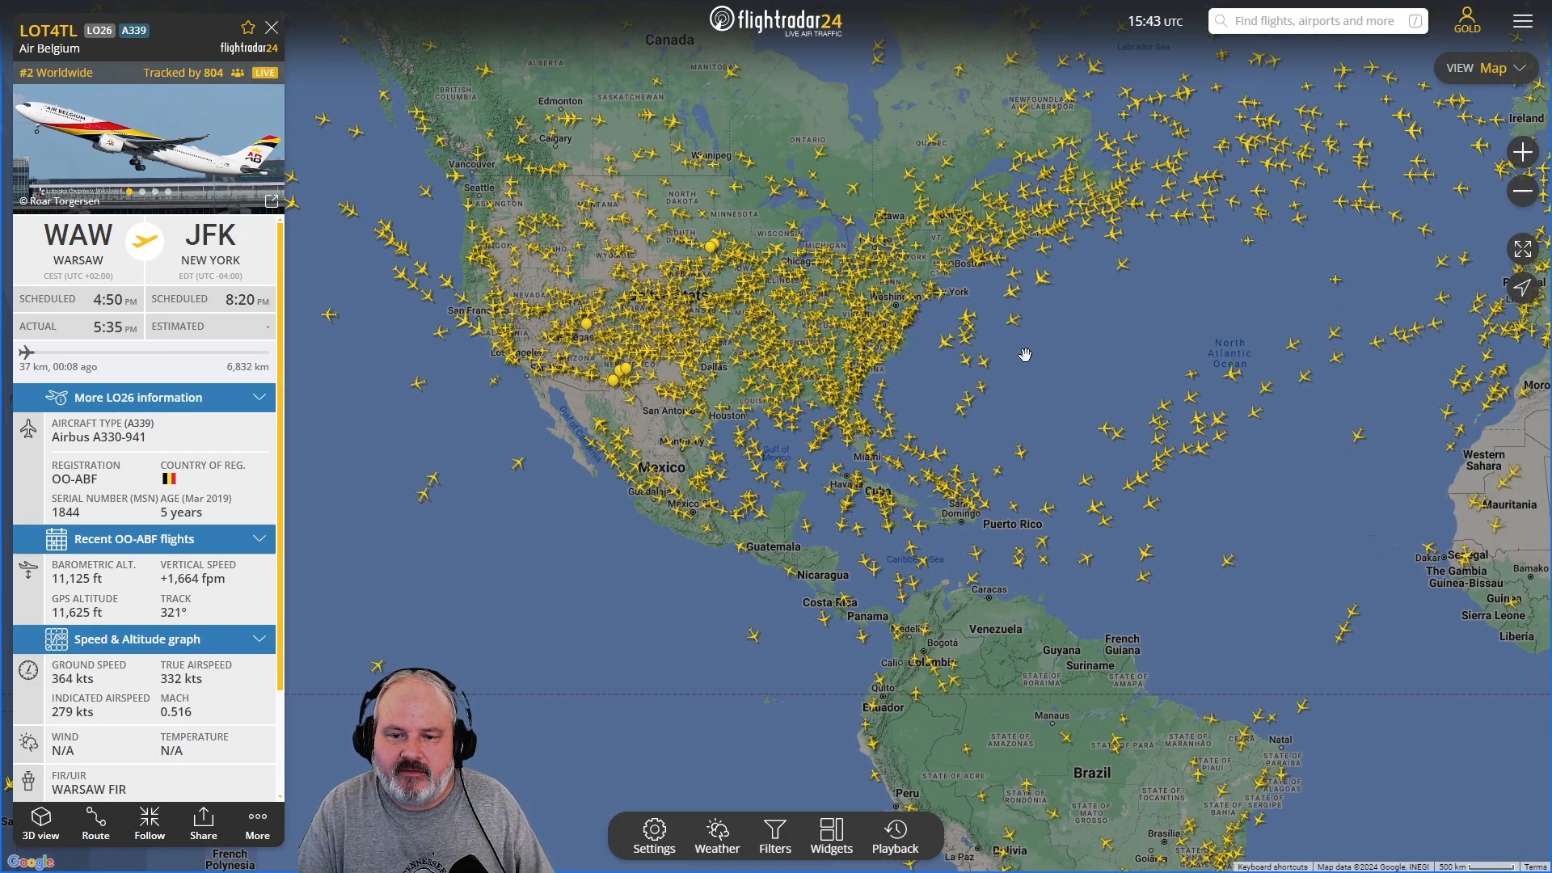
pyautogui.scroll(3, 1022, 349)
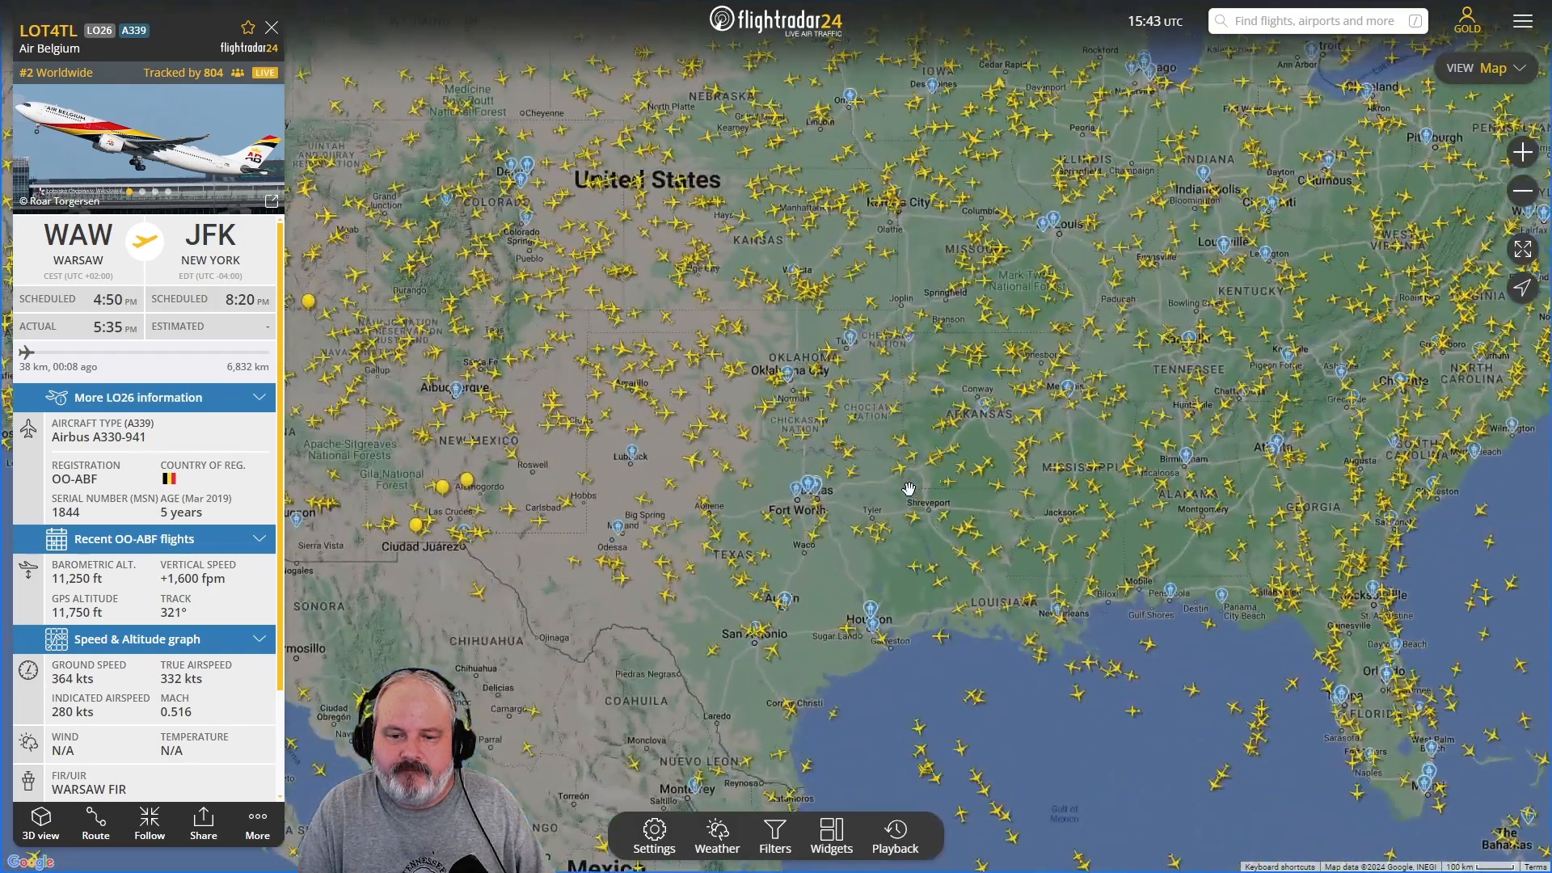
pyautogui.scroll(-1, 909, 489)
pyautogui.moveTo(723, 566); pyautogui.dragTo(740, 608)
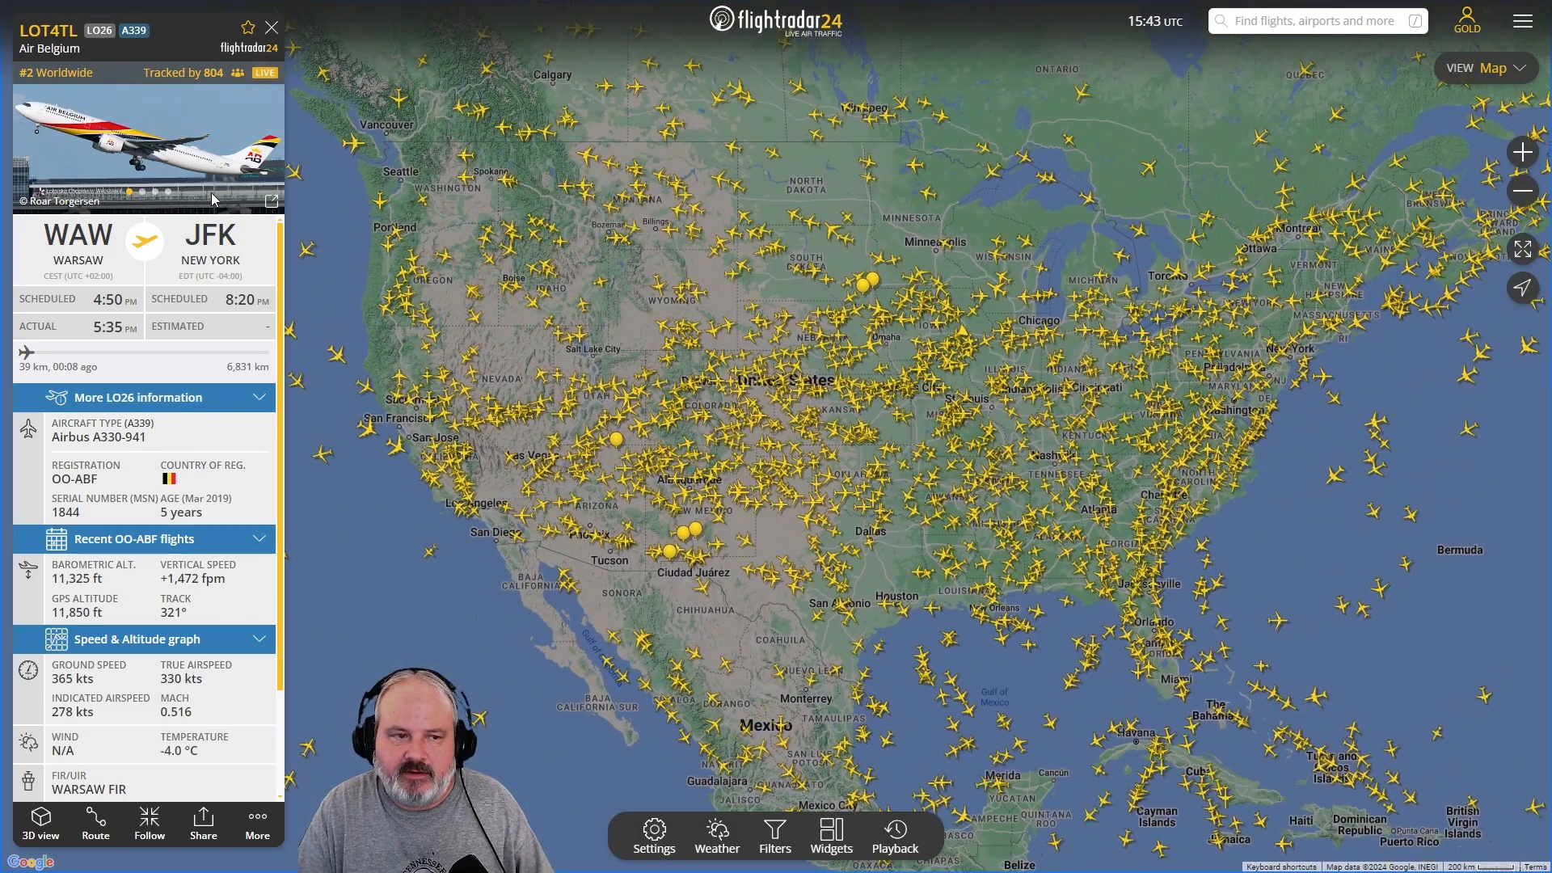
pyautogui.click(272, 27)
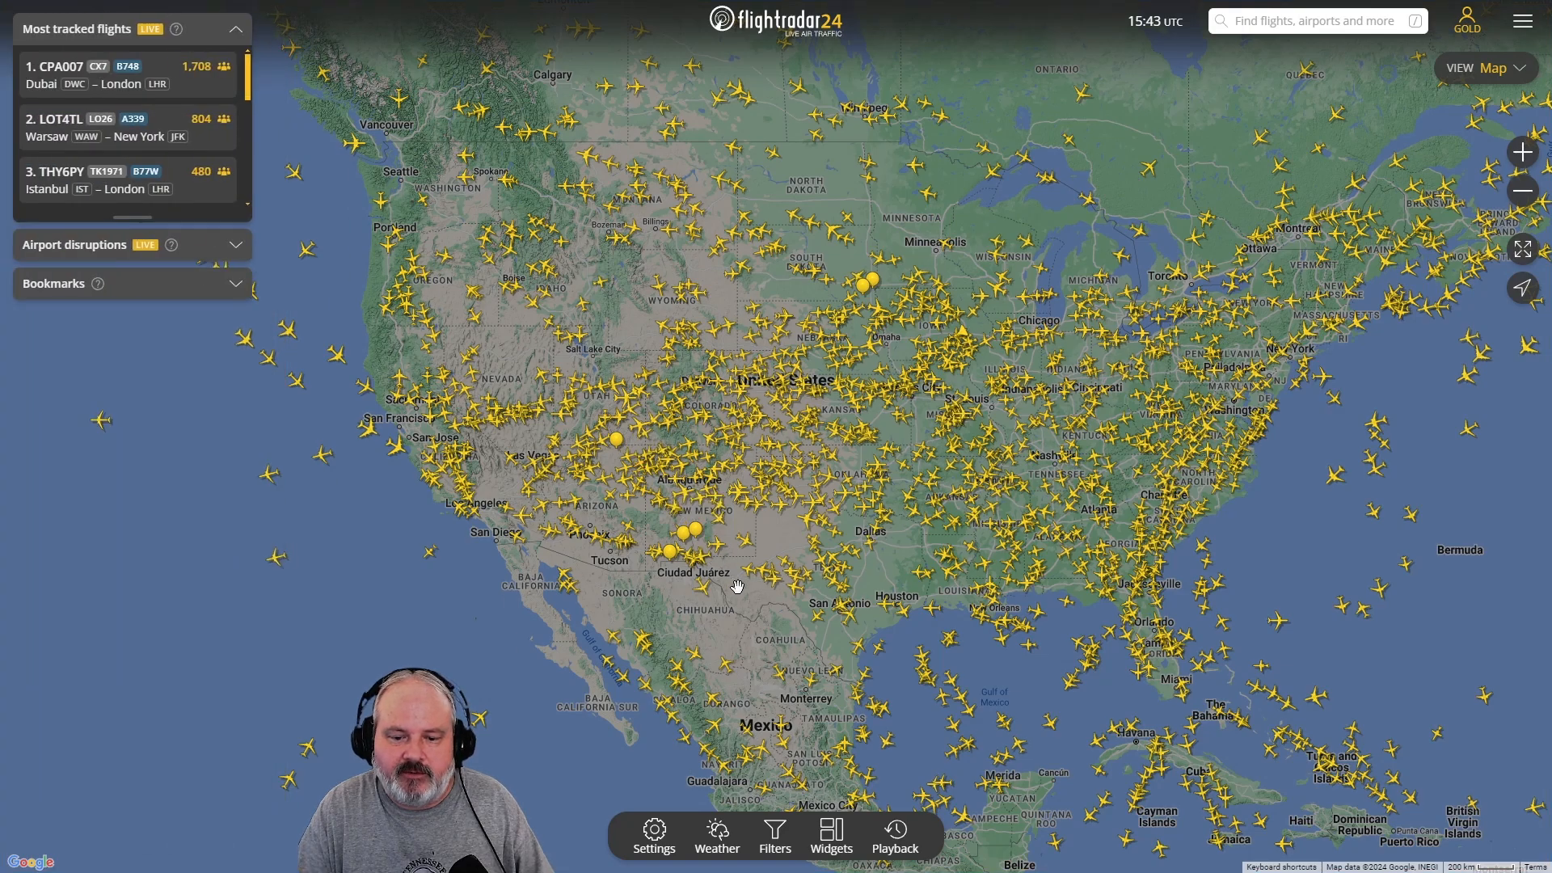
# Open the details of the balloon HBAL703 in southern New Mexico and examine its trail over White Sands Missile Range.
pyautogui.moveTo(739, 600); pyautogui.dragTo(691, 617)
pyautogui.scroll(-1, 691, 617)
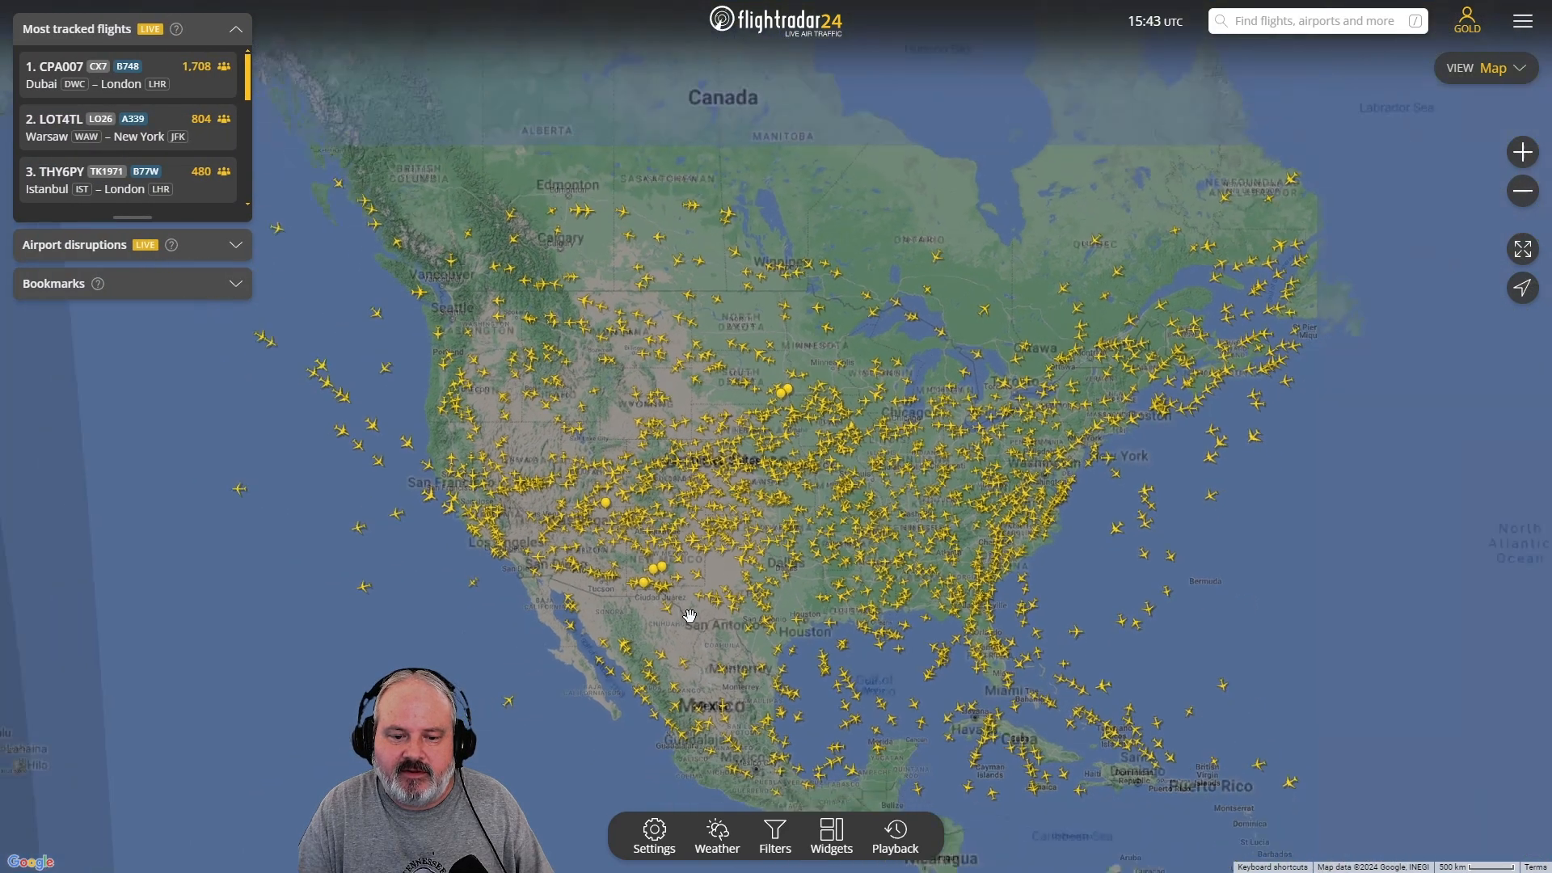
pyautogui.scroll(2, 691, 606)
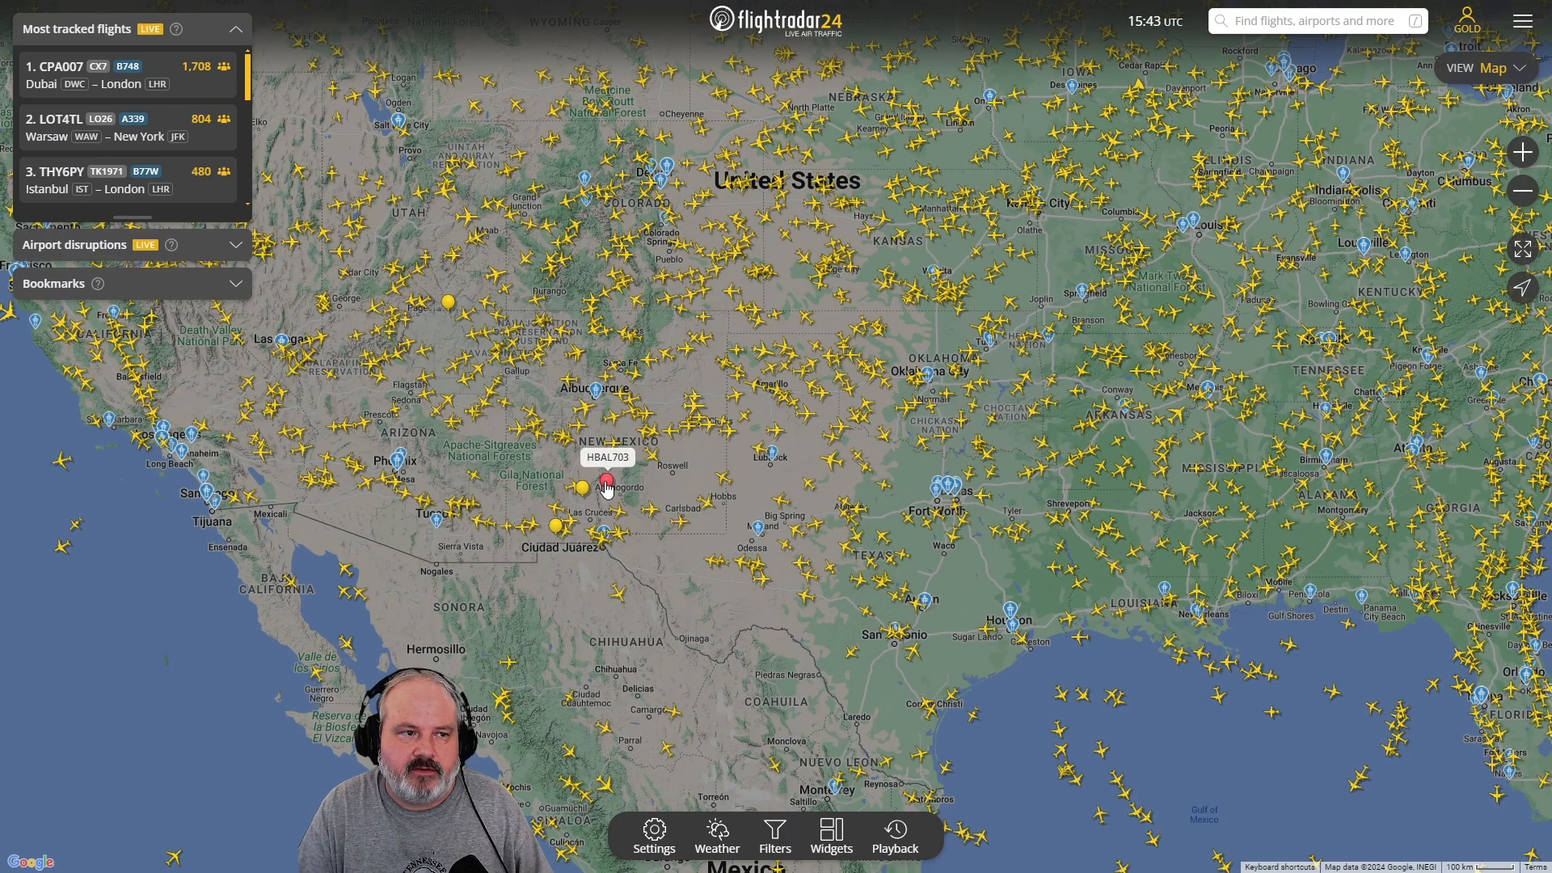
pyautogui.click(607, 483)
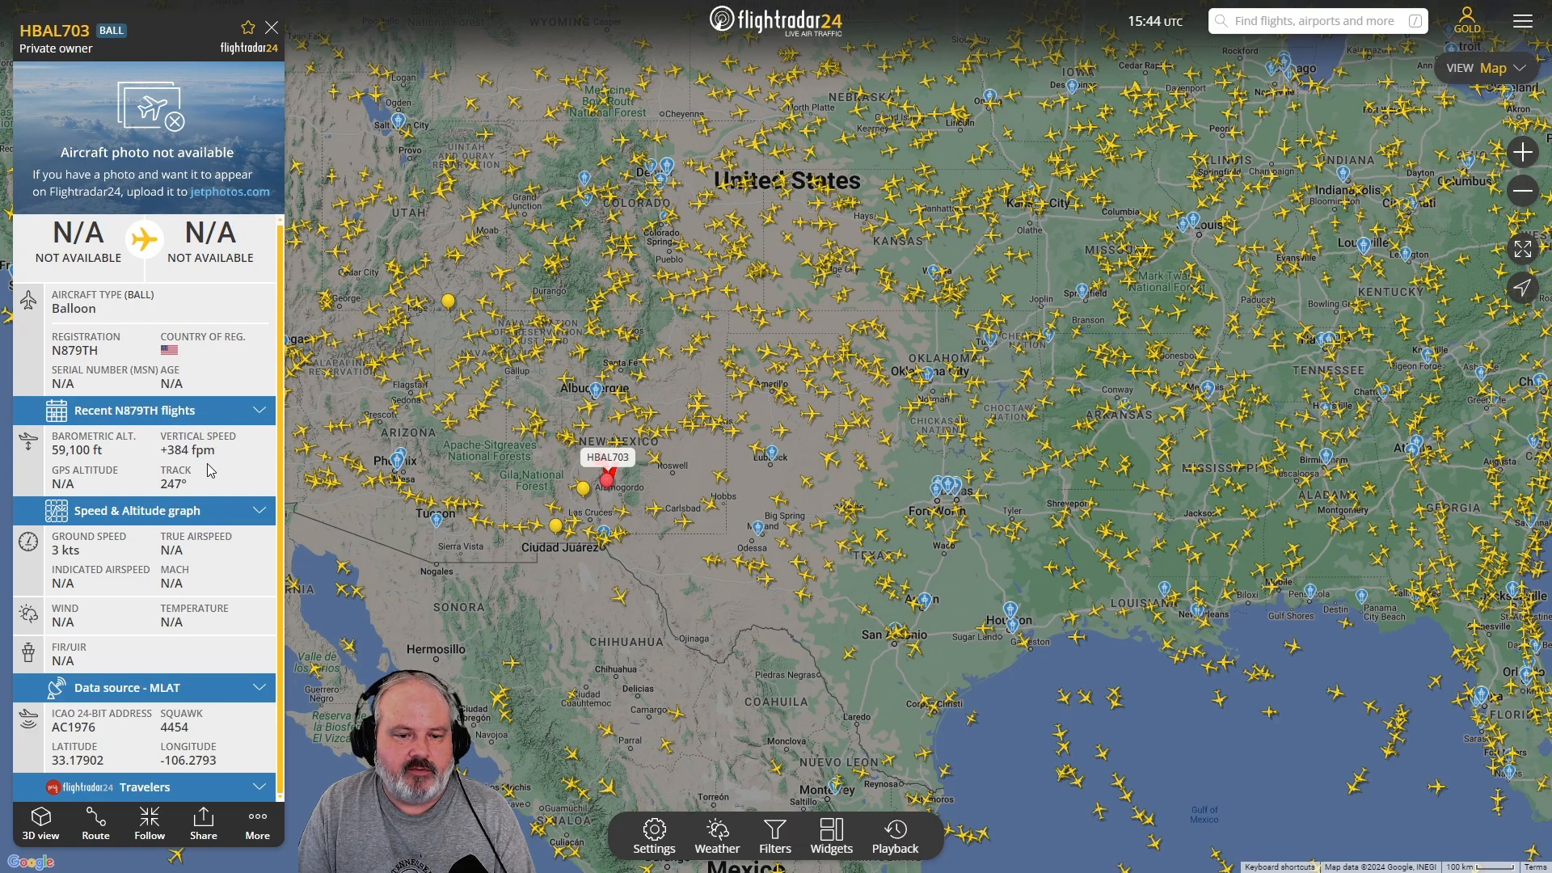
pyautogui.scroll(5, 580, 498)
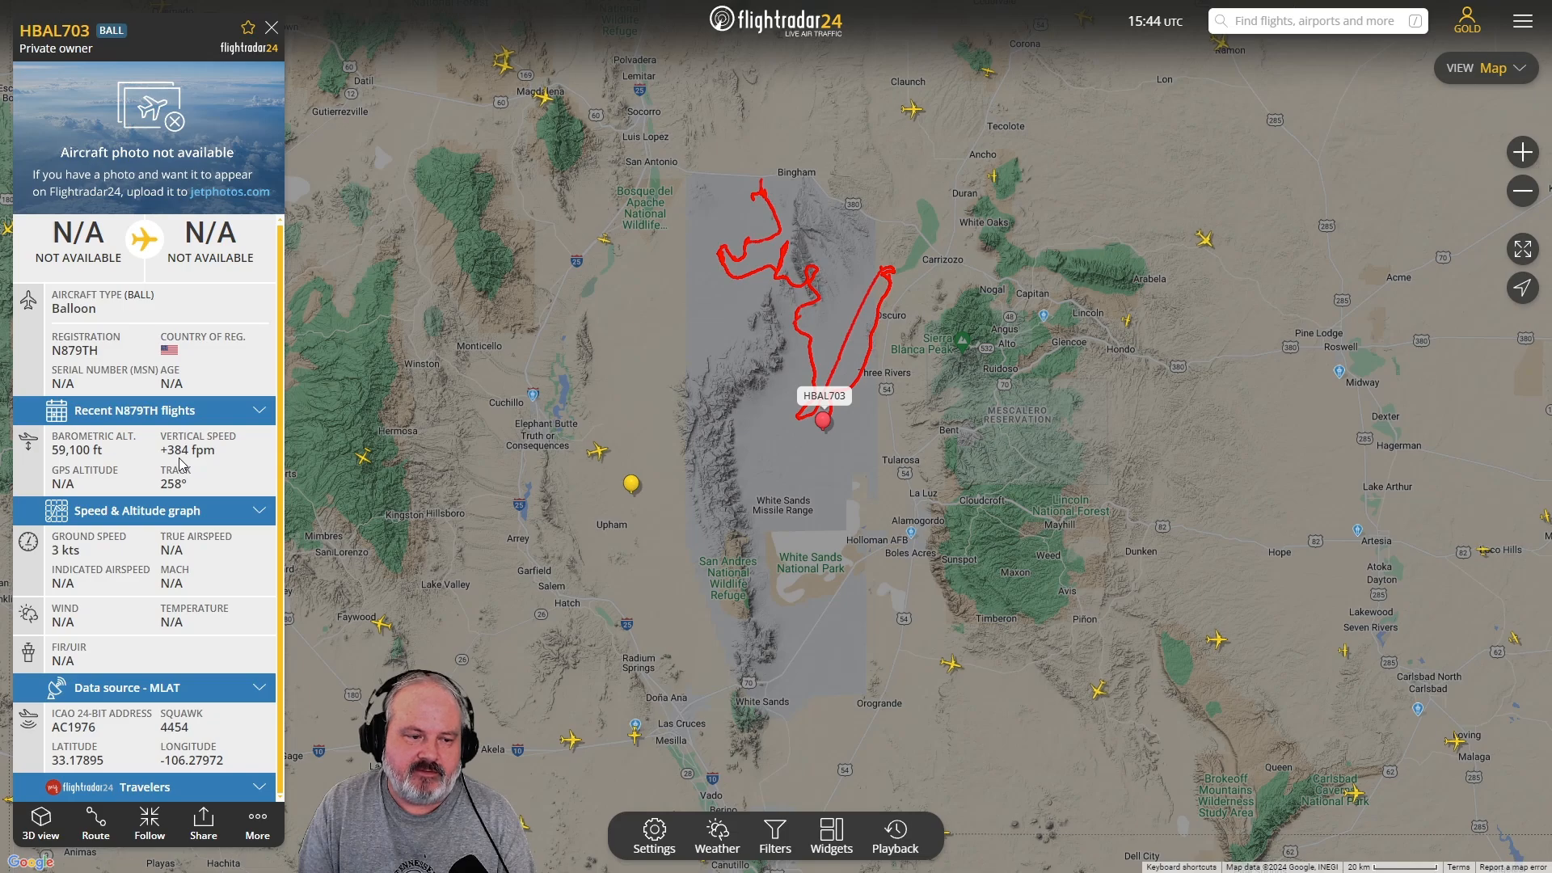
# Bring the map out to the southwestern United States and close the HBAL703 balloon details.
pyautogui.moveTo(197, 458)
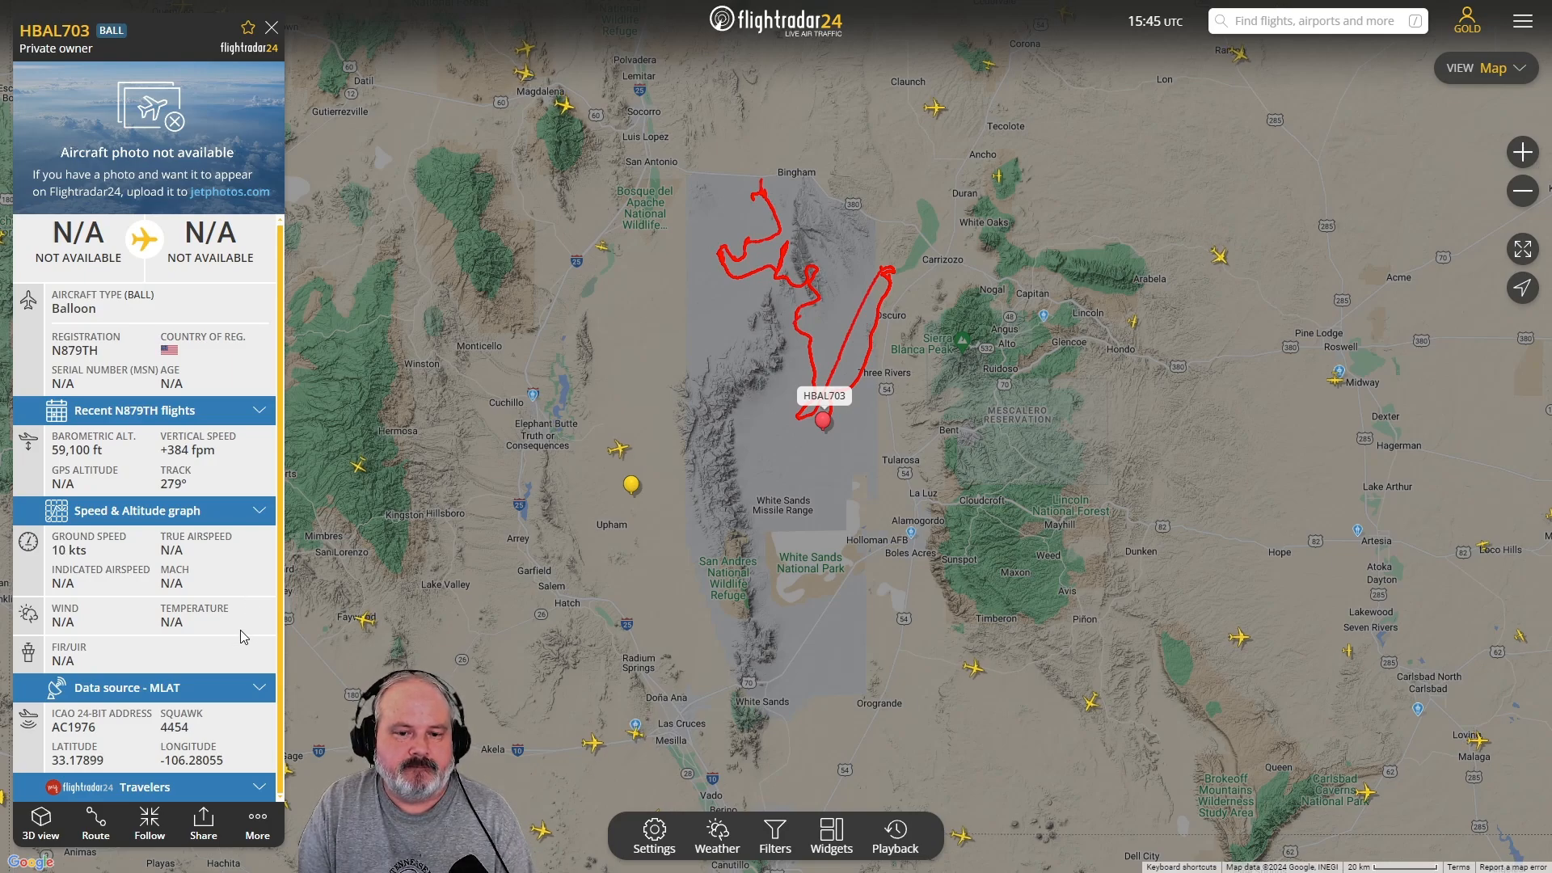
pyautogui.scroll(-3, 676, 540)
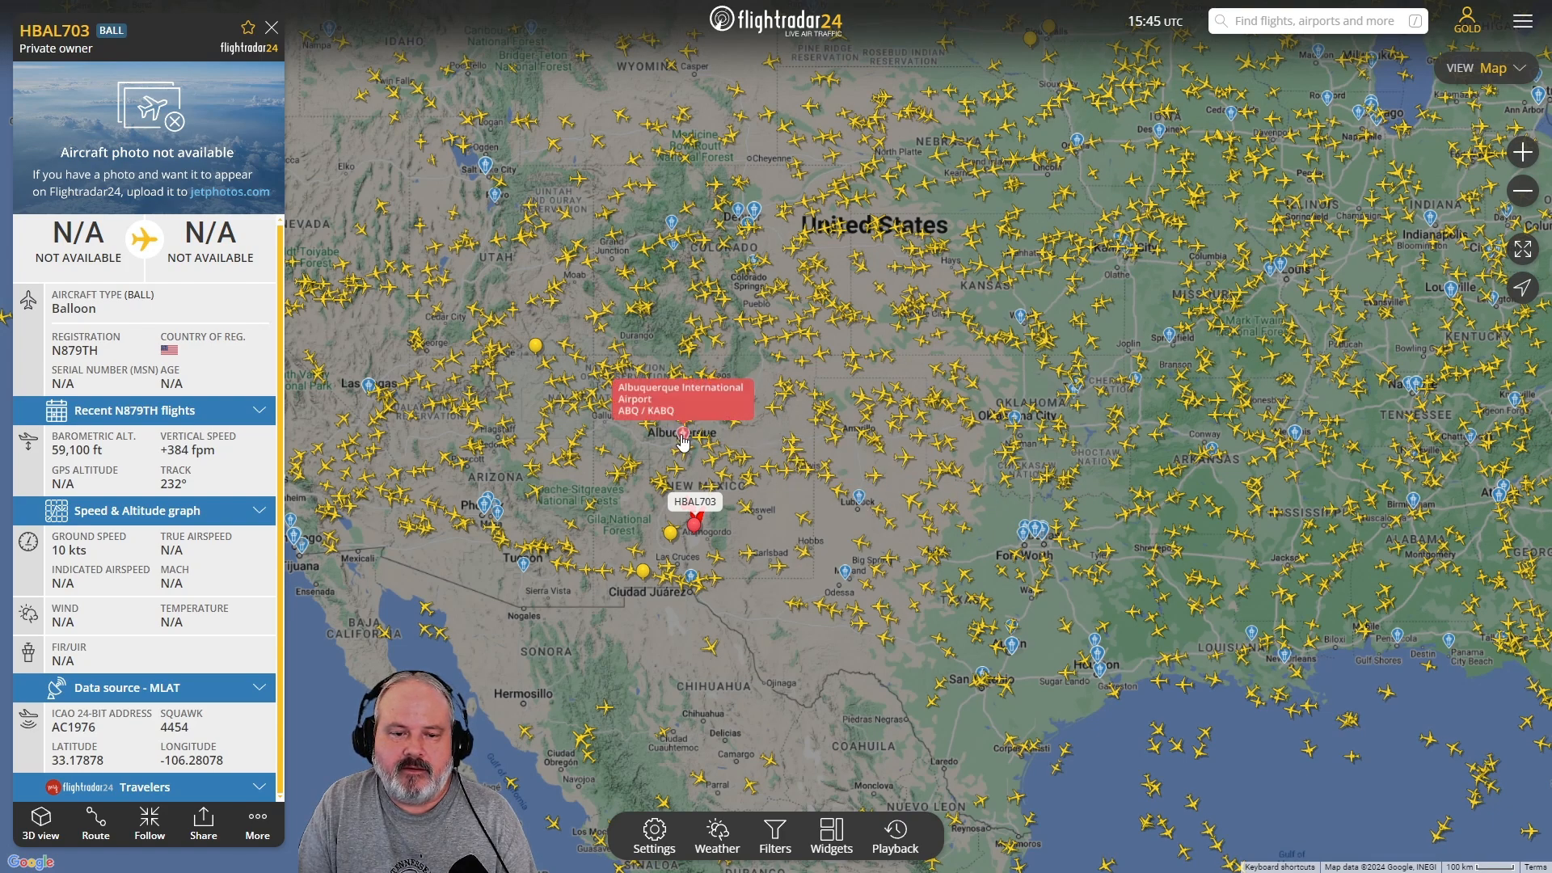
pyautogui.click(272, 29)
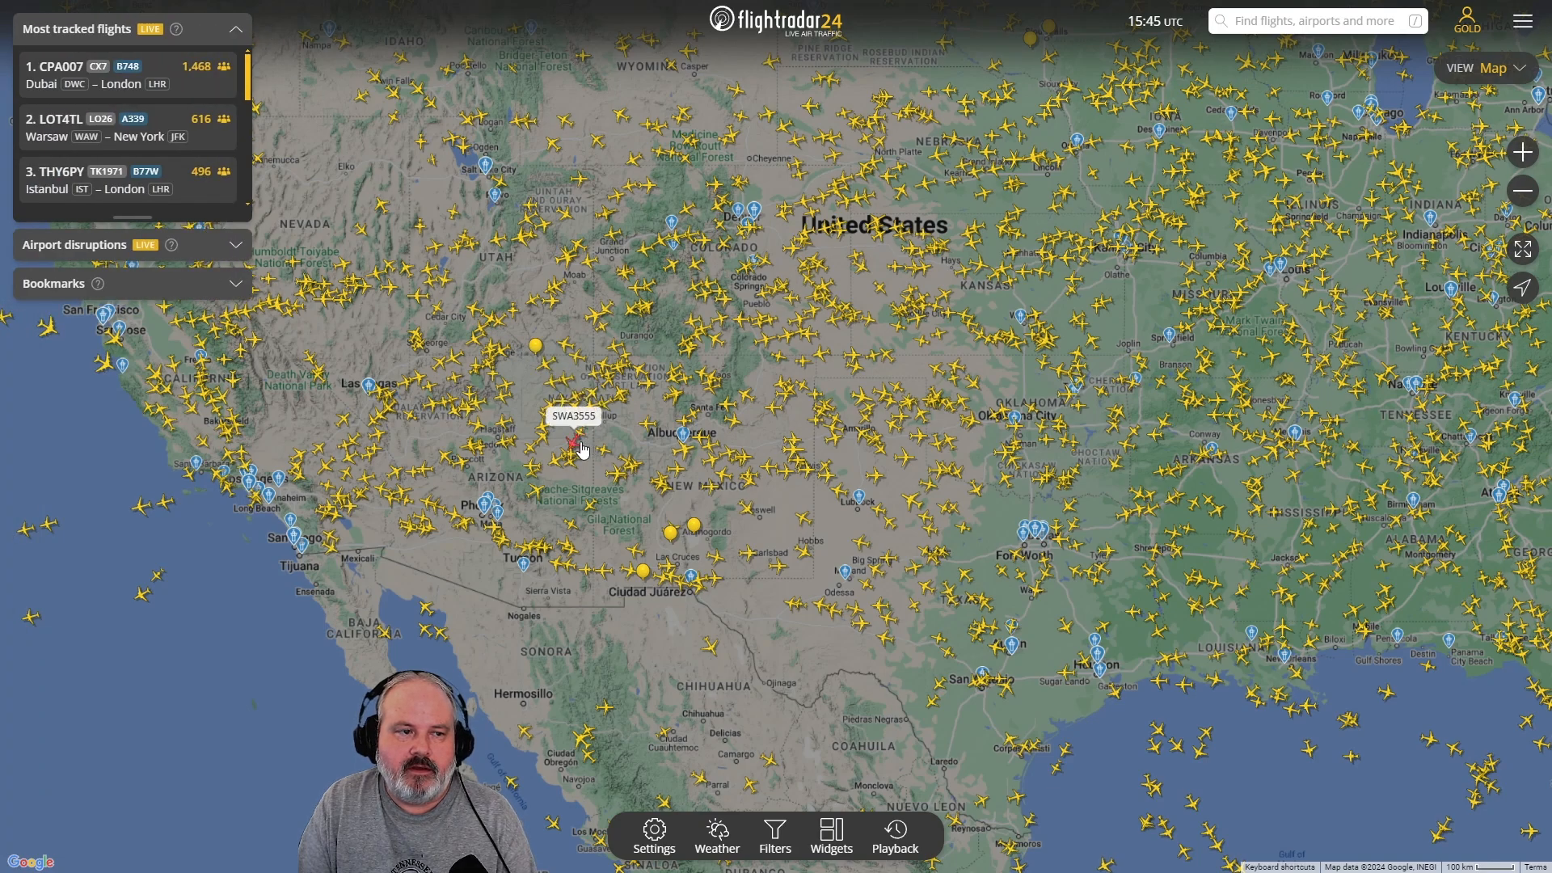
# Collapse the most tracked flights list, and toggle the map controls off and back on.
pyautogui.click(235, 29)
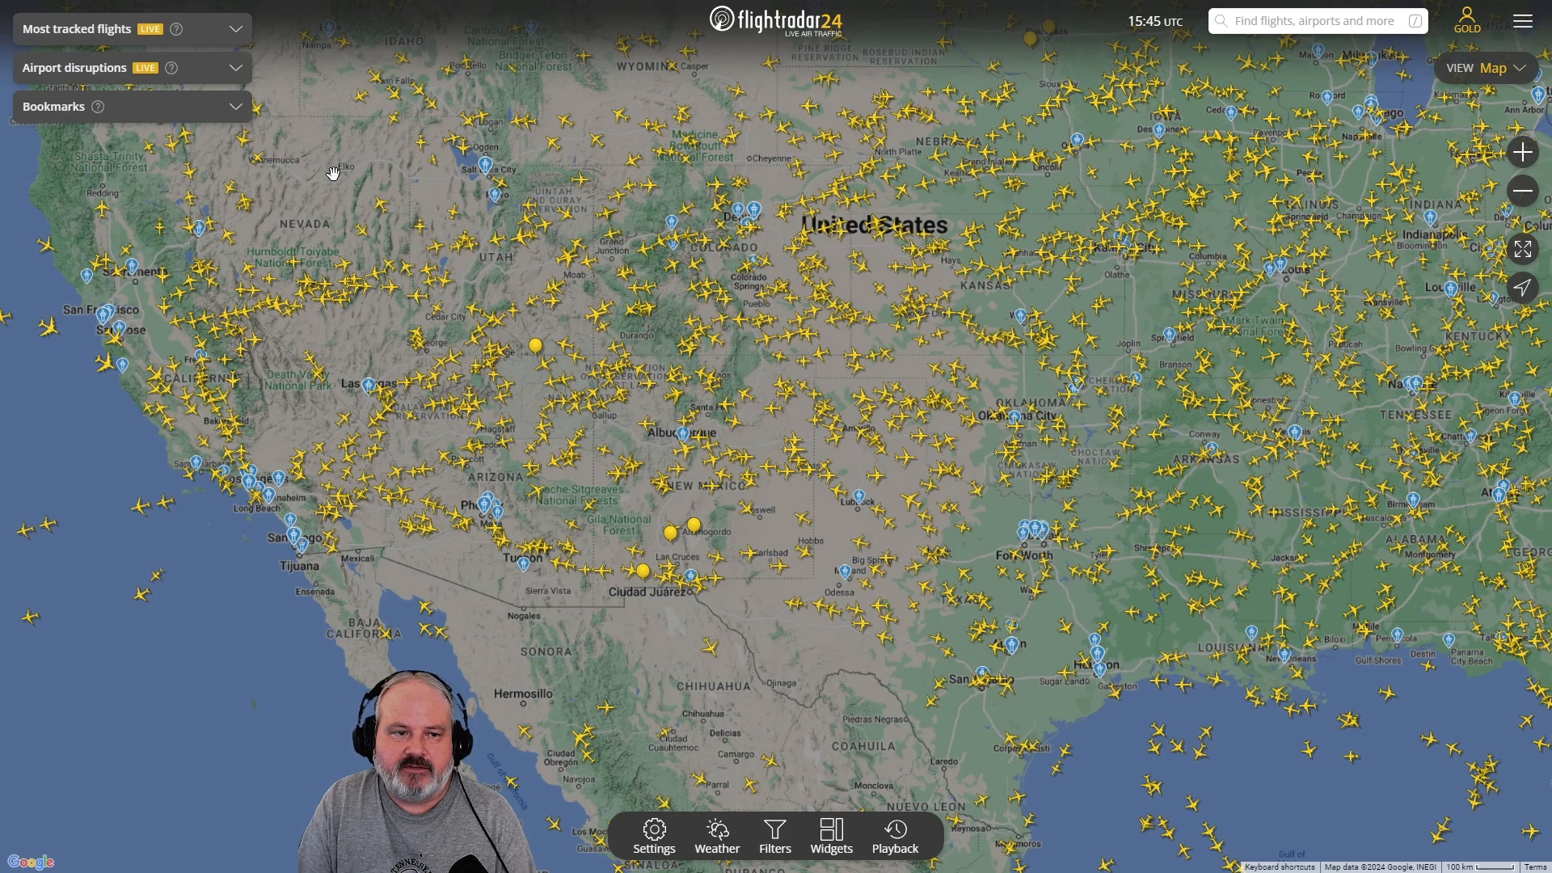
pyautogui.press('u')
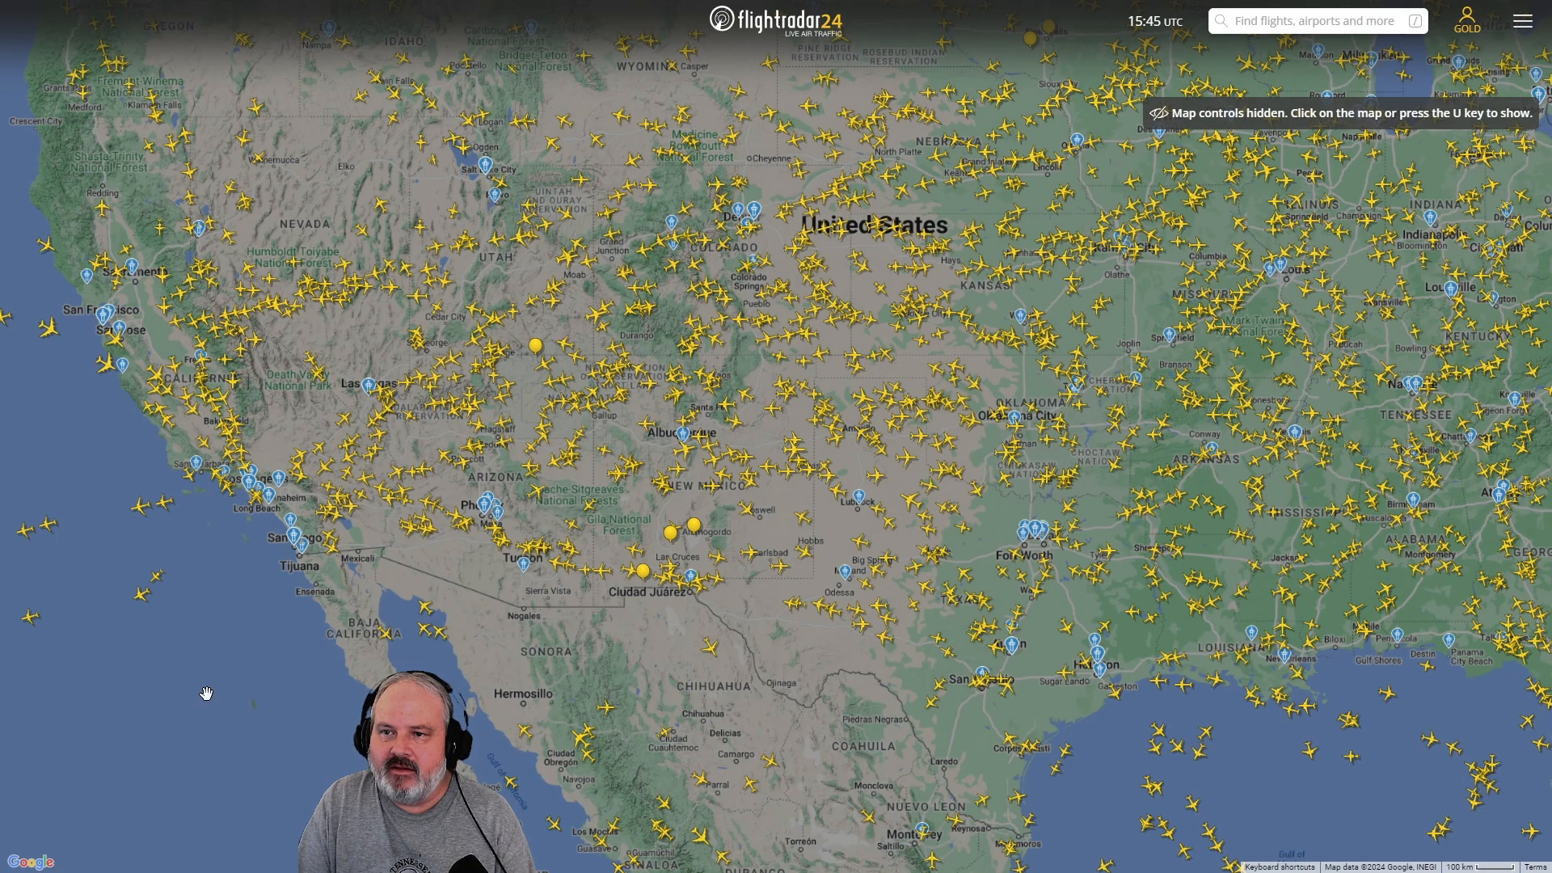
pyautogui.press('u')
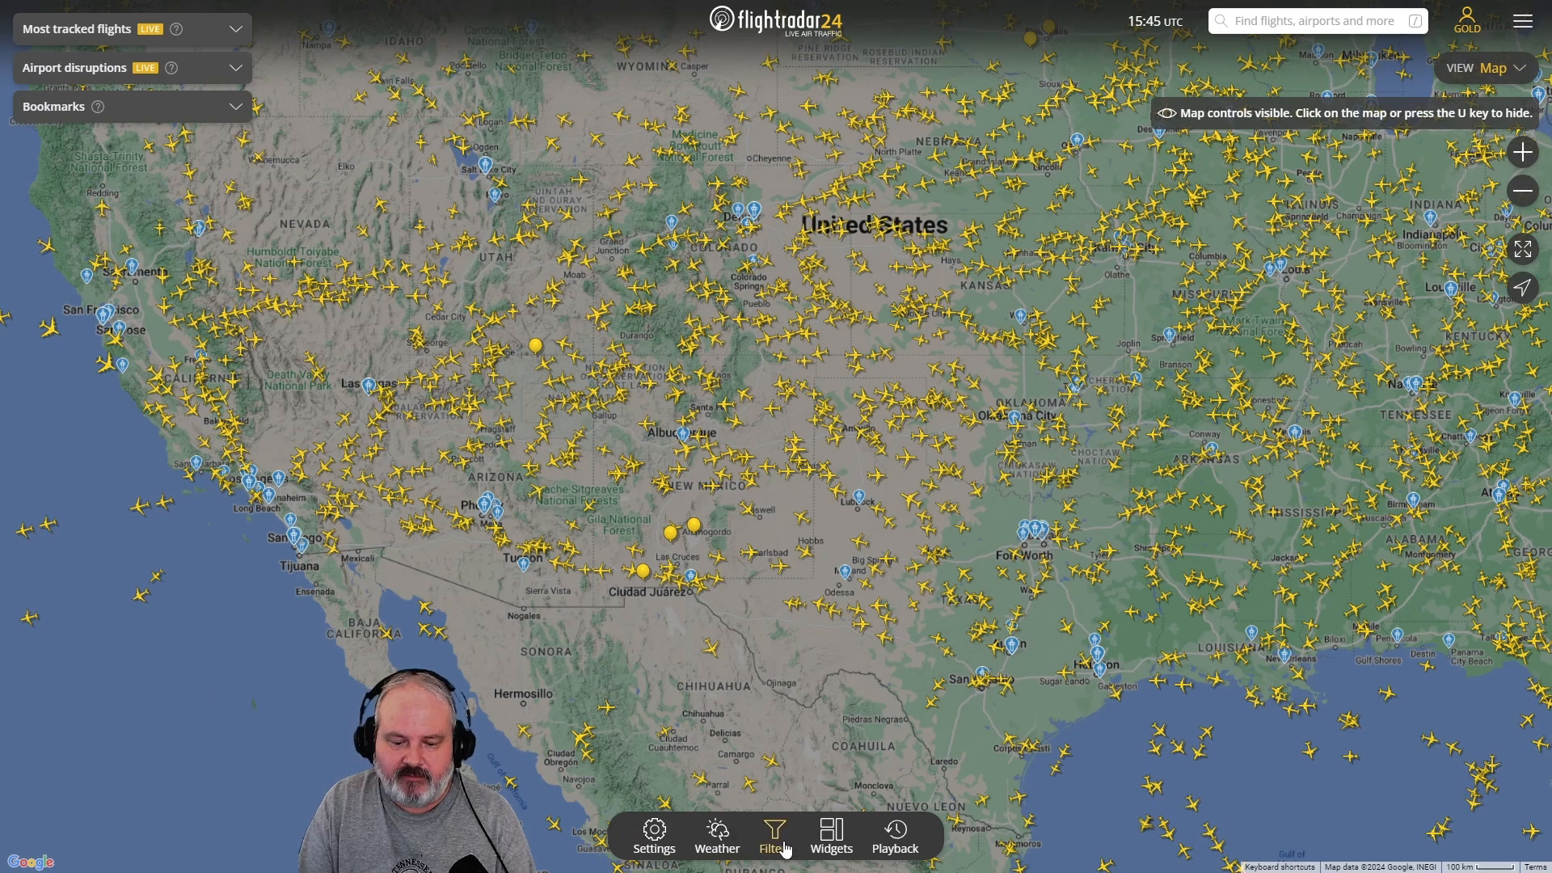
# Open the weather layers and review the available options, from current weather and radar down to hi-res icing and turbulence.
pyautogui.click(718, 836)
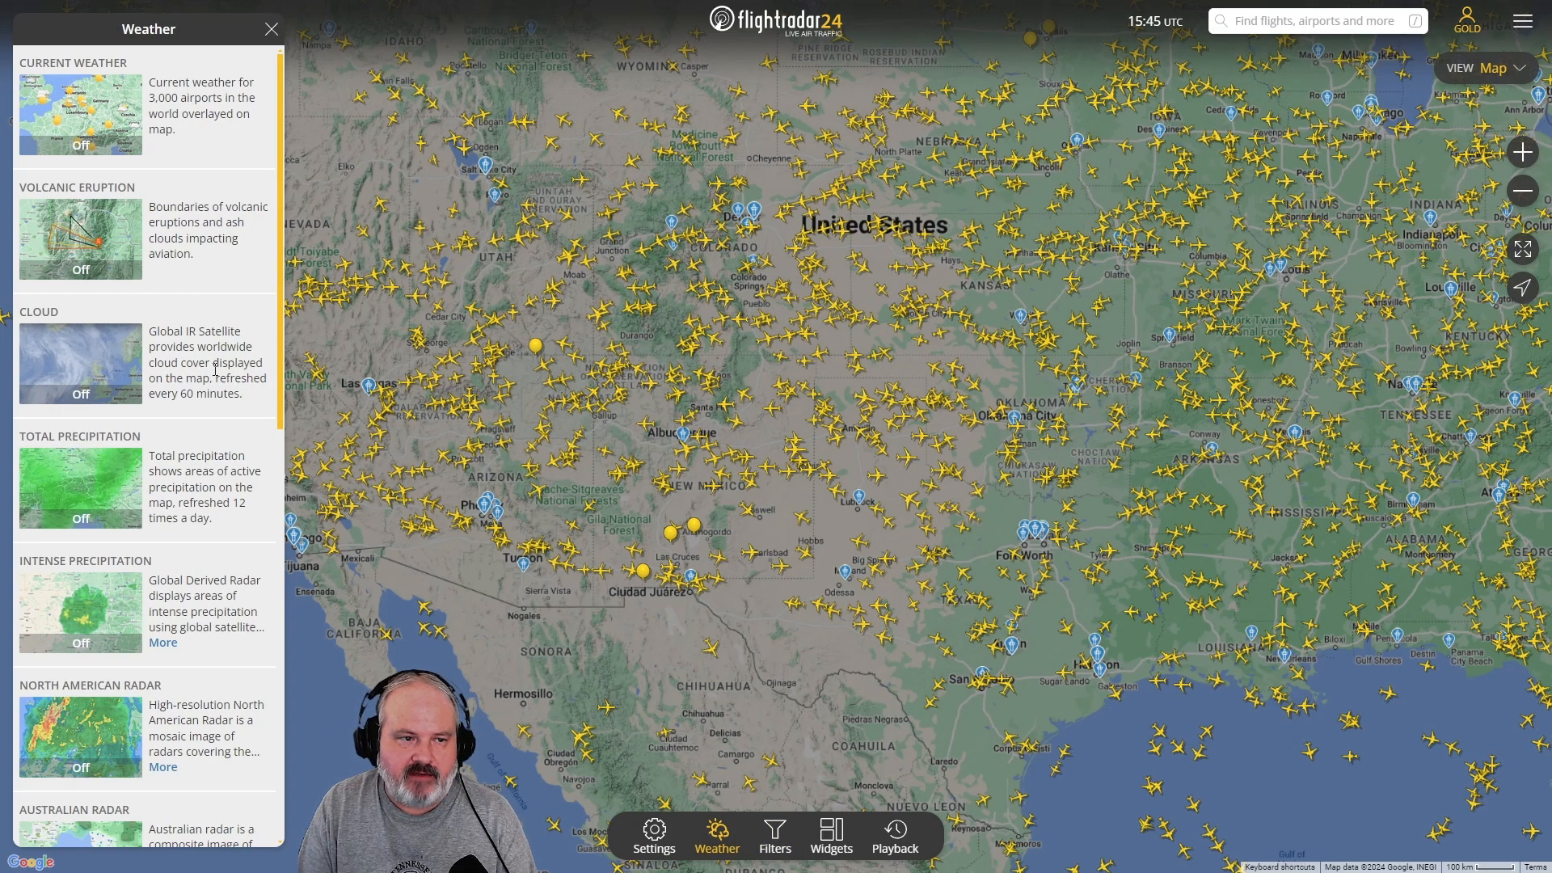
pyautogui.scroll(-6, 237, 457)
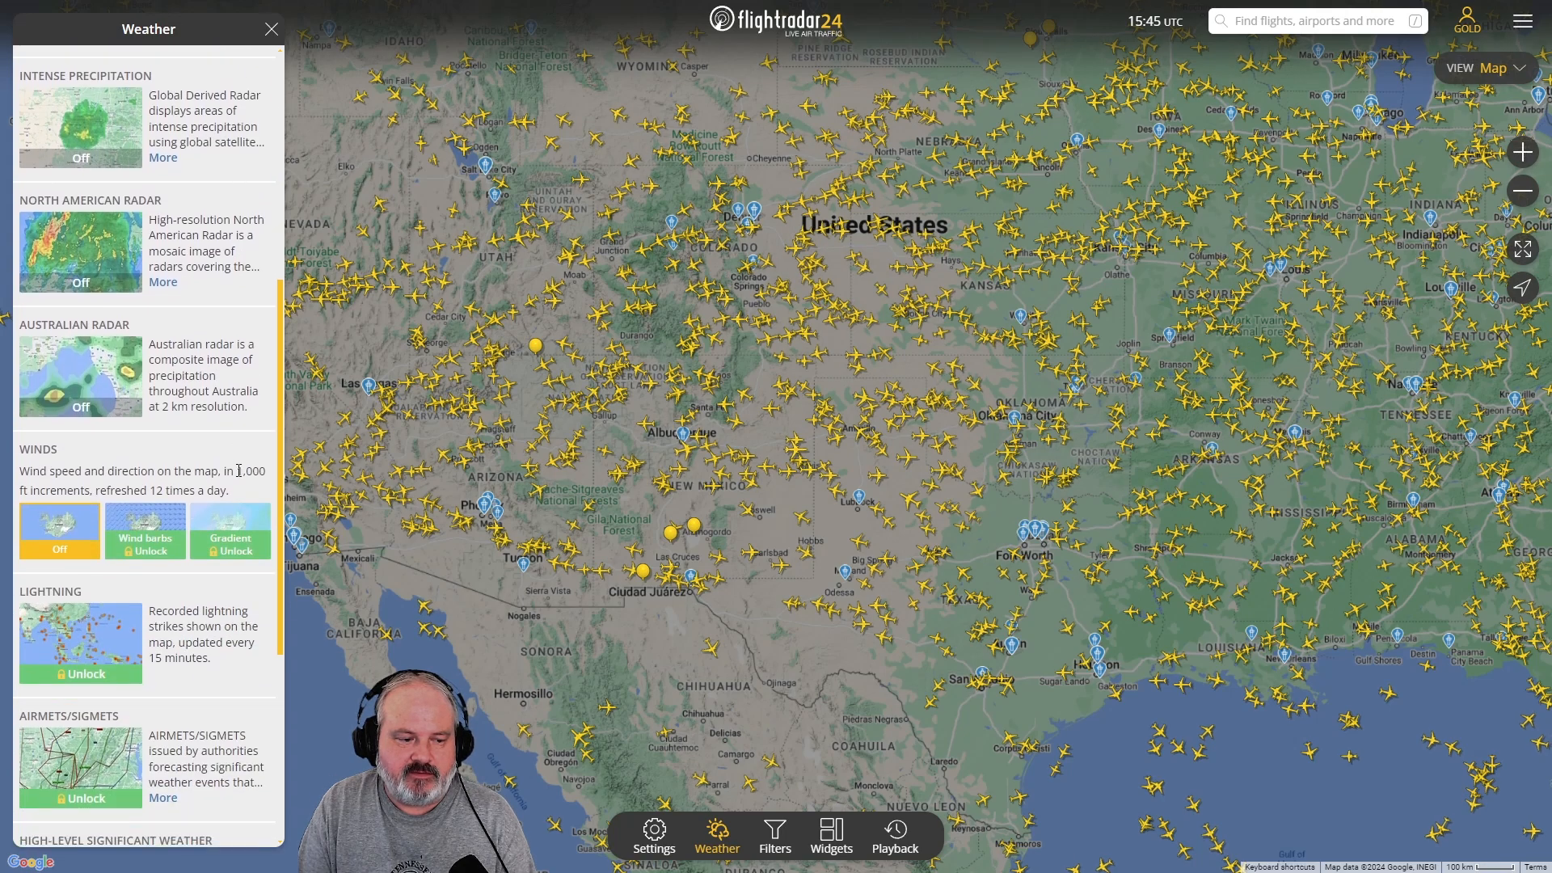
pyautogui.scroll(-4, 238, 473)
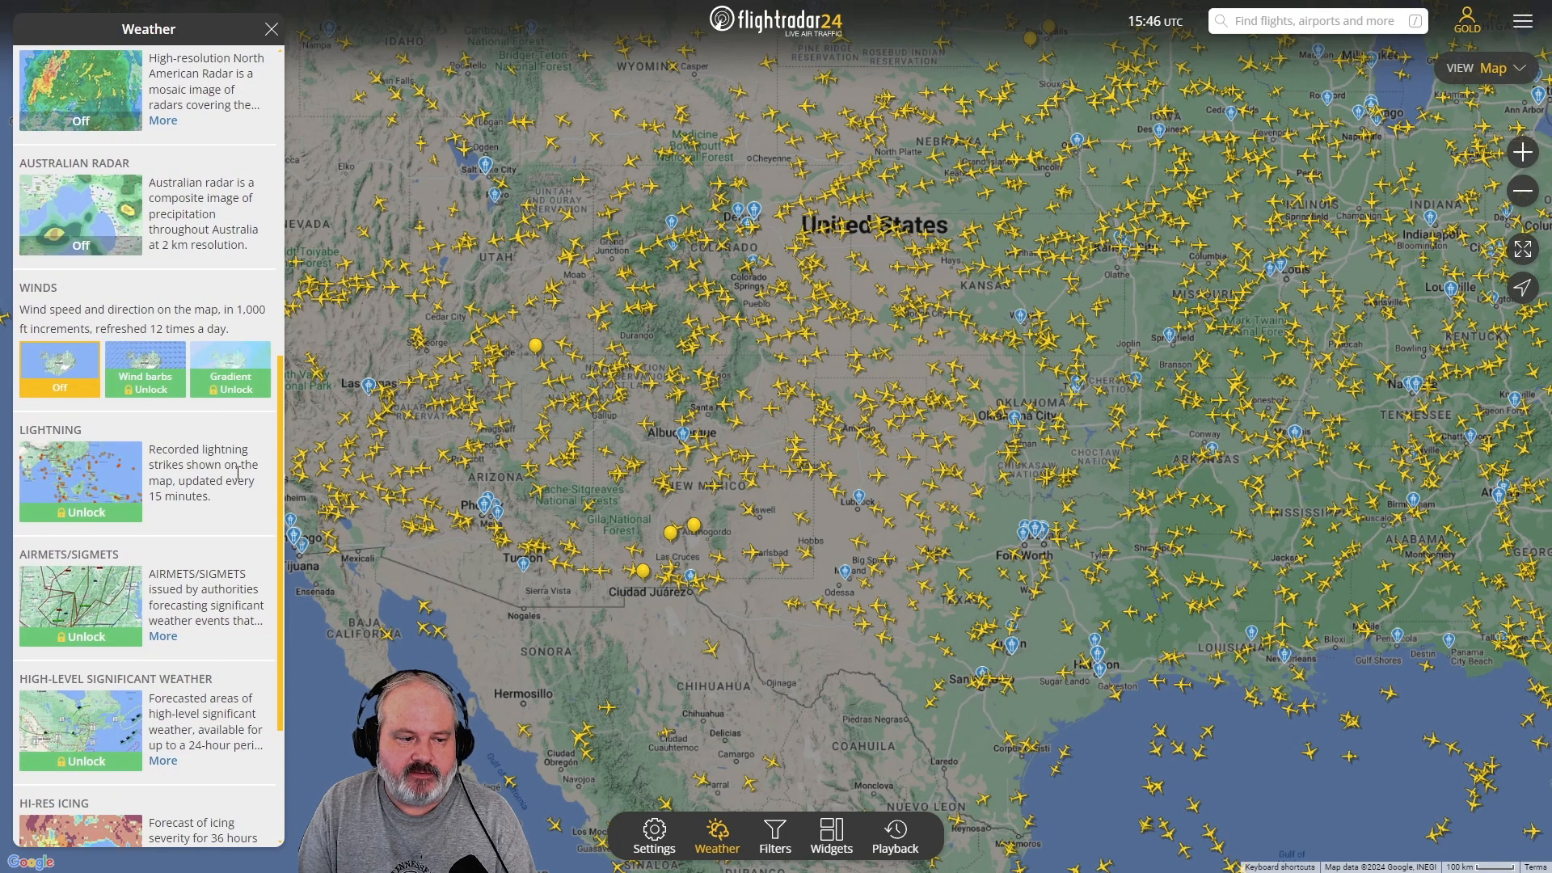
pyautogui.scroll(-1, 239, 475)
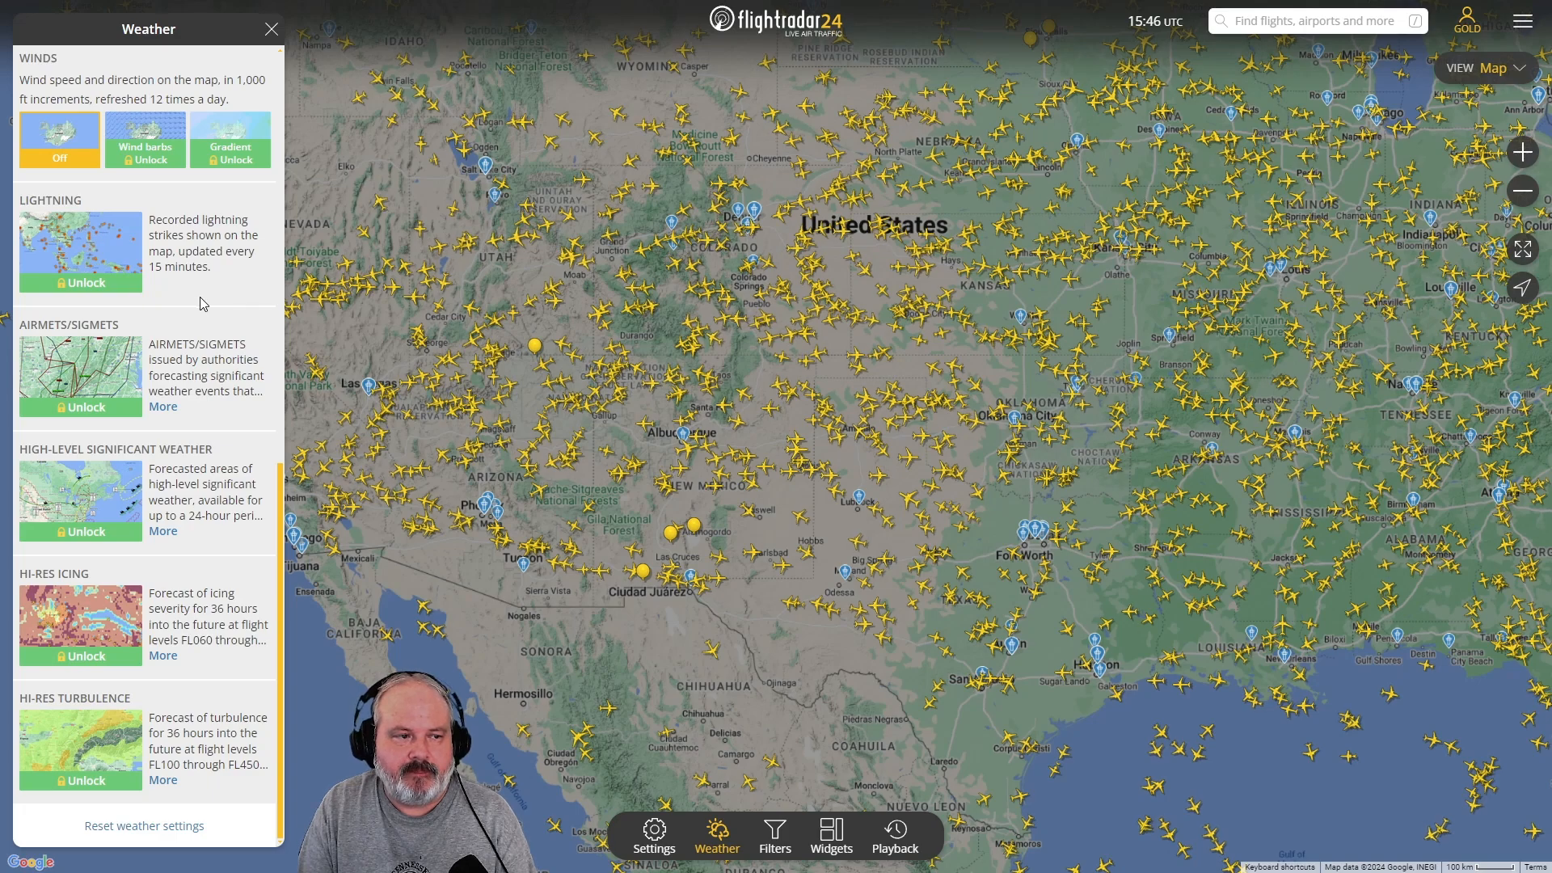
pyautogui.scroll(1, 202, 304)
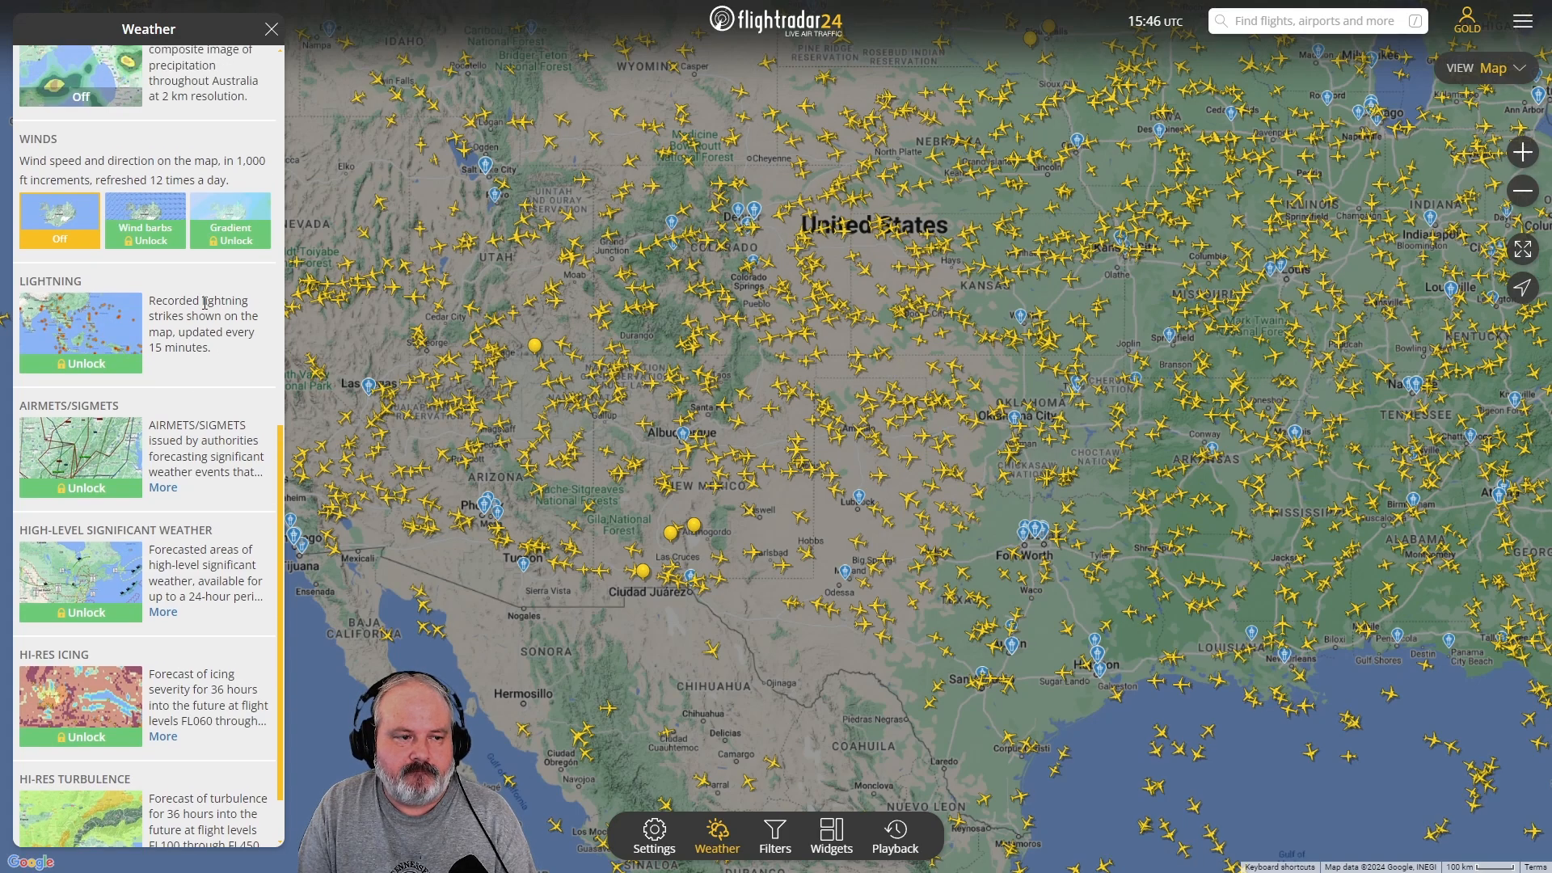
pyautogui.scroll(-1, 205, 307)
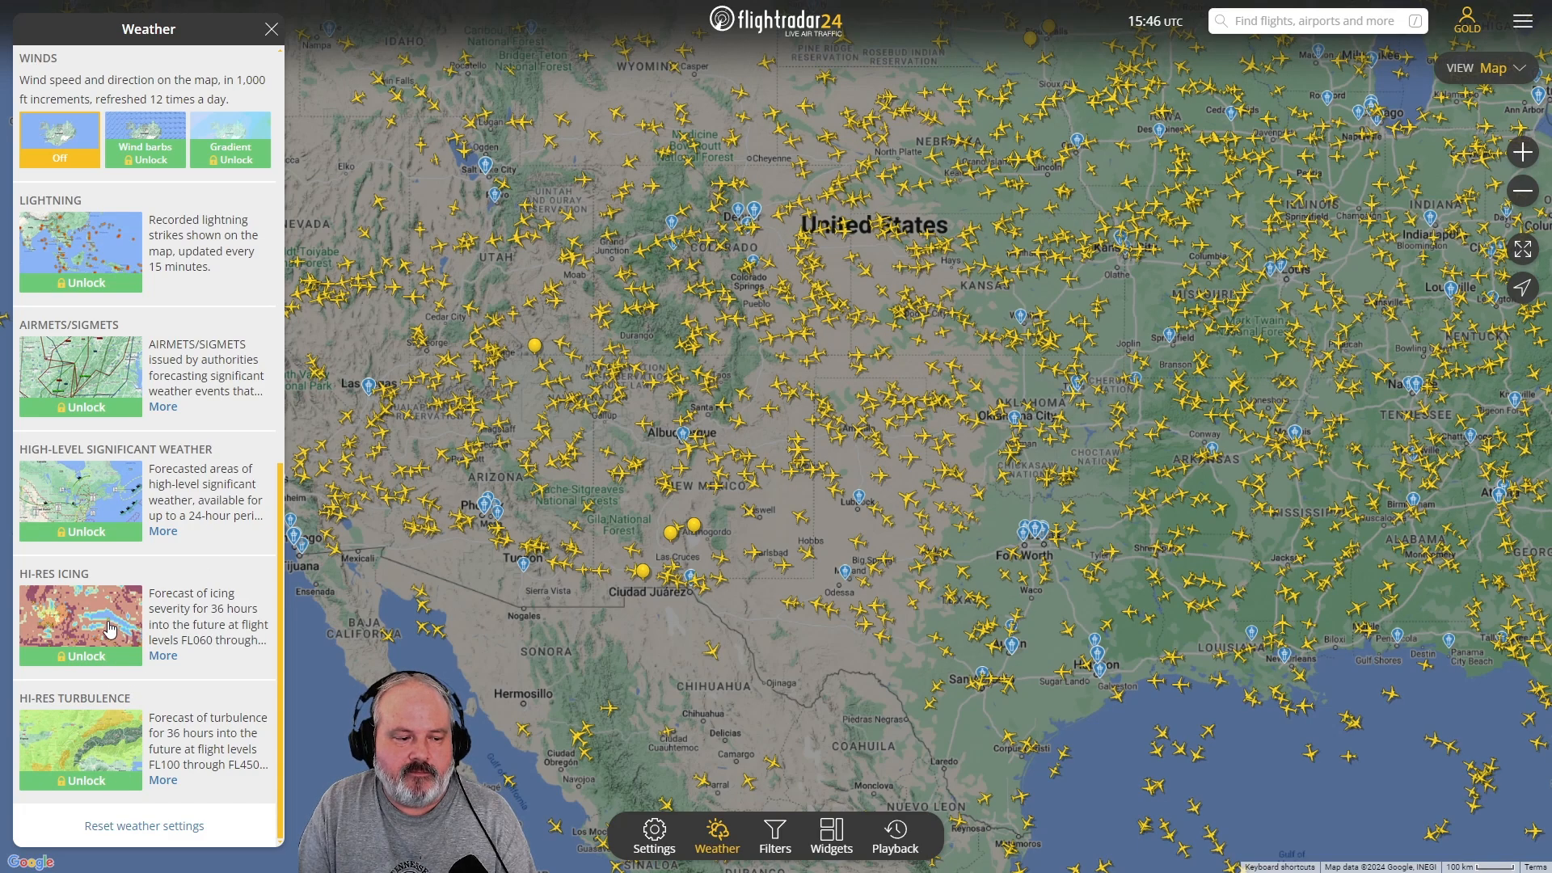
pyautogui.scroll(5, 126, 482)
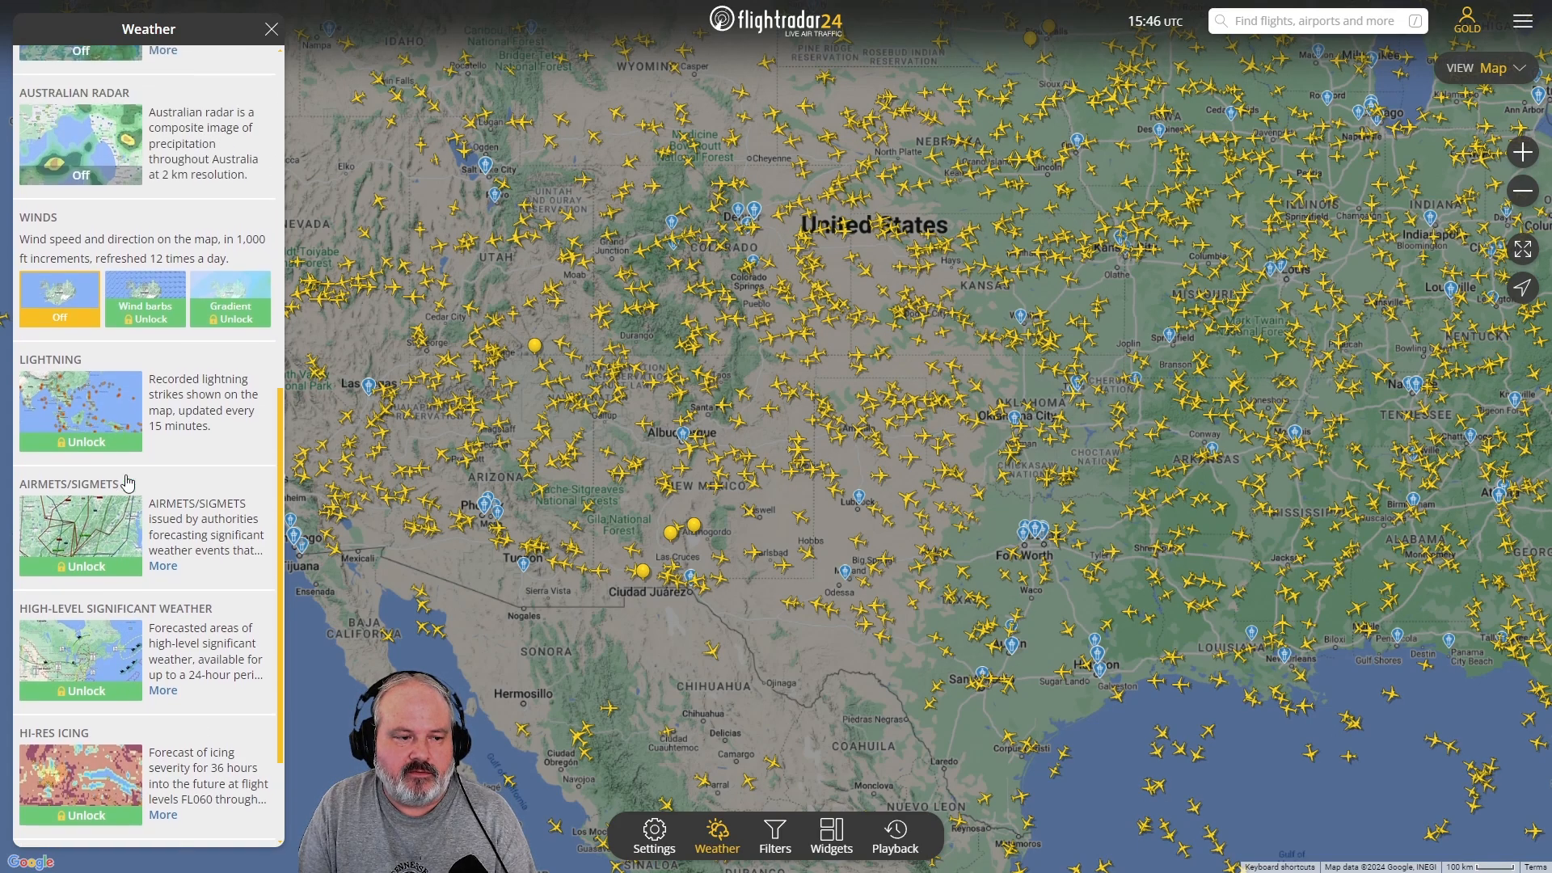
pyautogui.scroll(3, 131, 483)
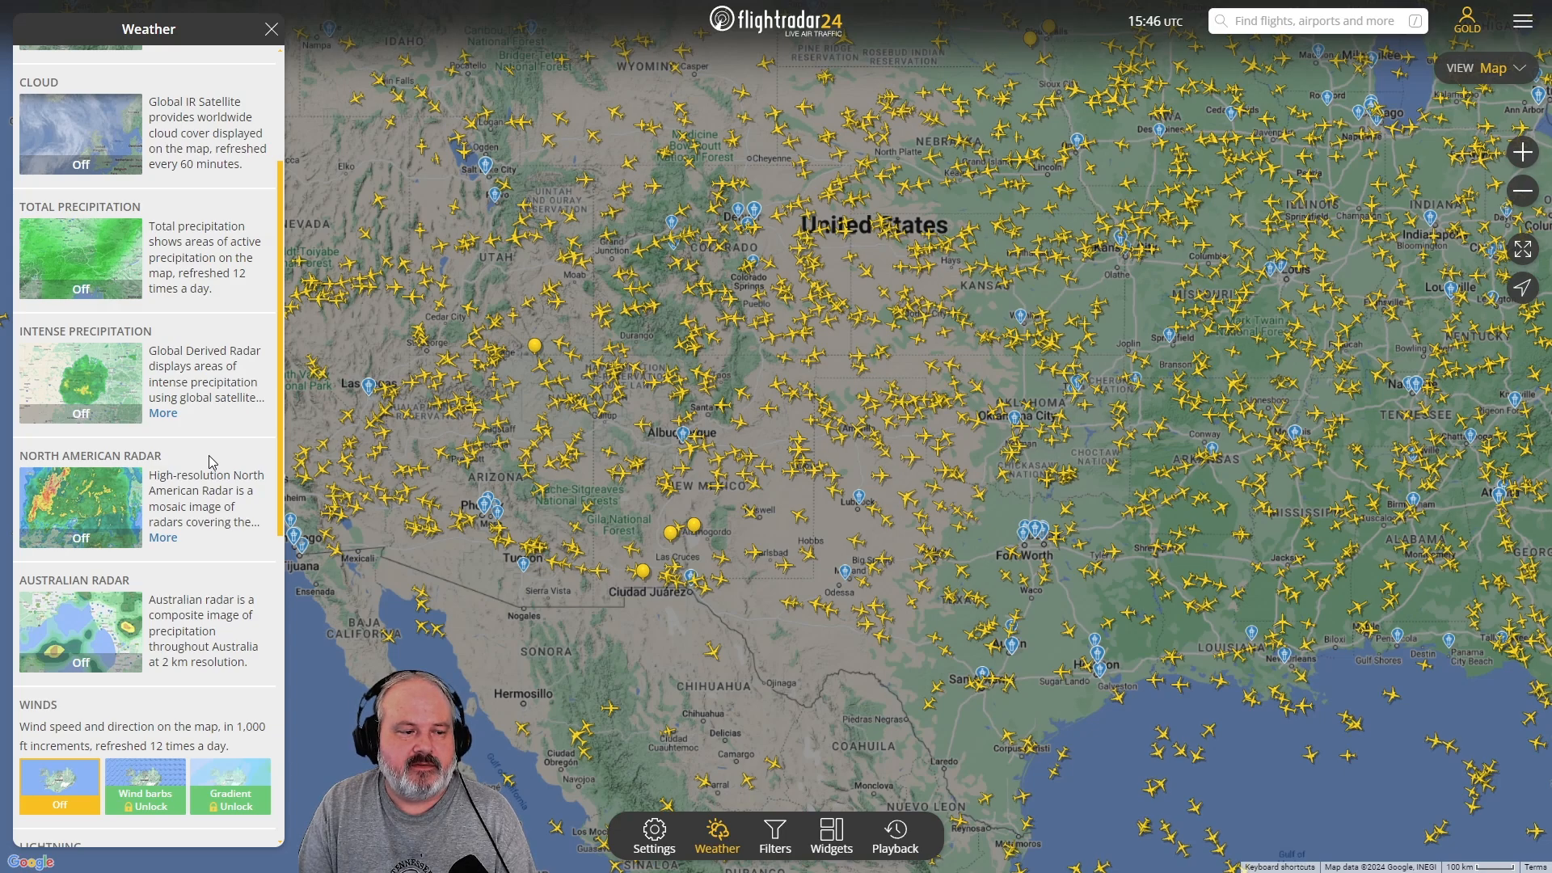
# Turn on the North American Radar layer, close the weather options and examine the precipitation west of Albuquerque up close.
pyautogui.click(104, 506)
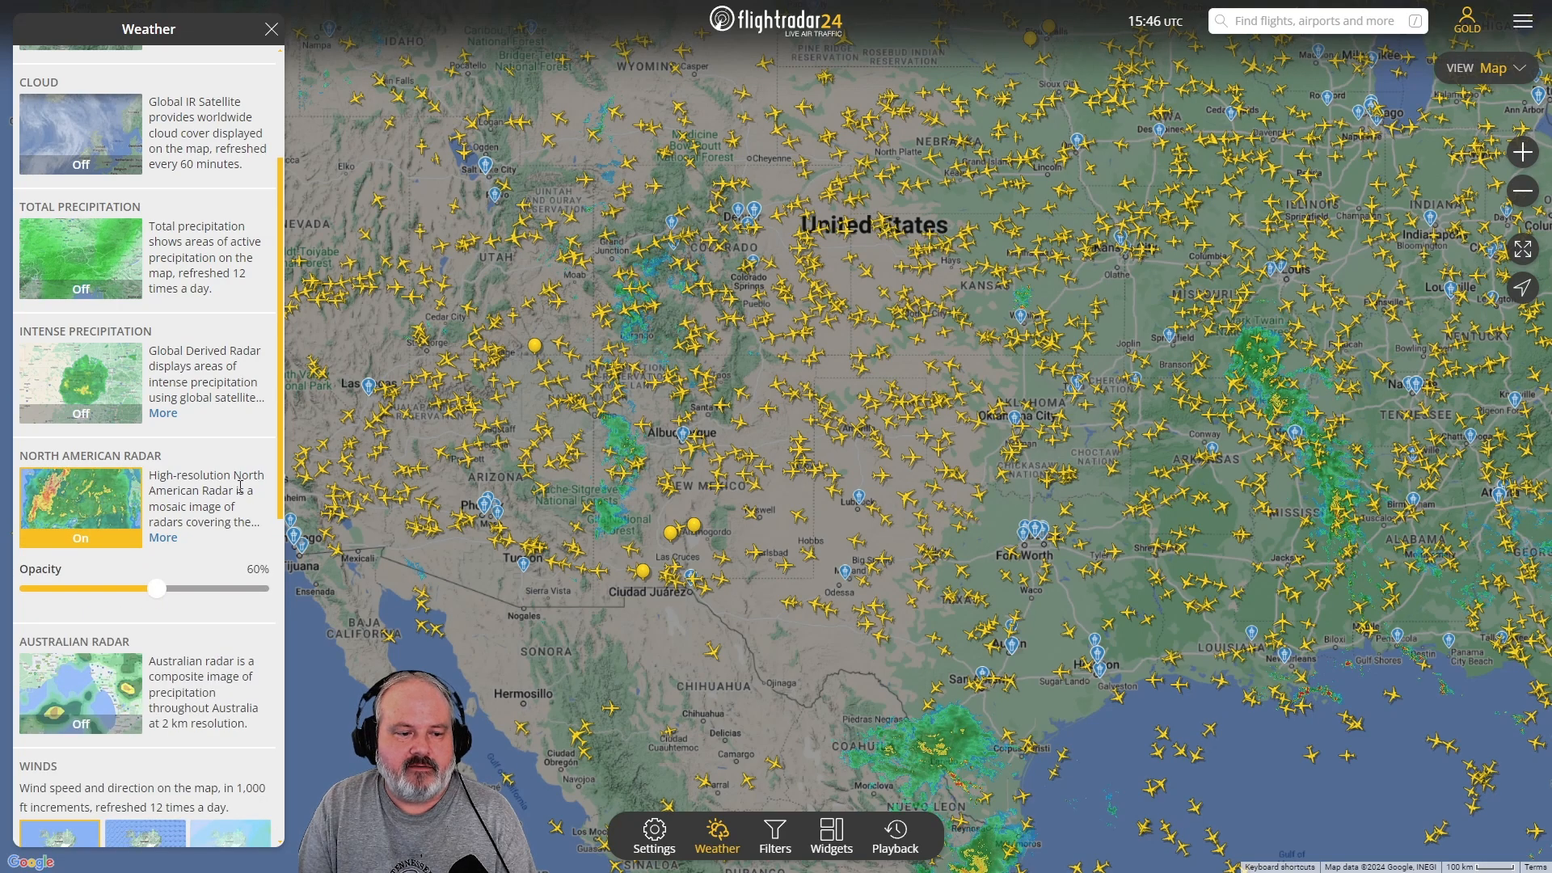
pyautogui.click(272, 30)
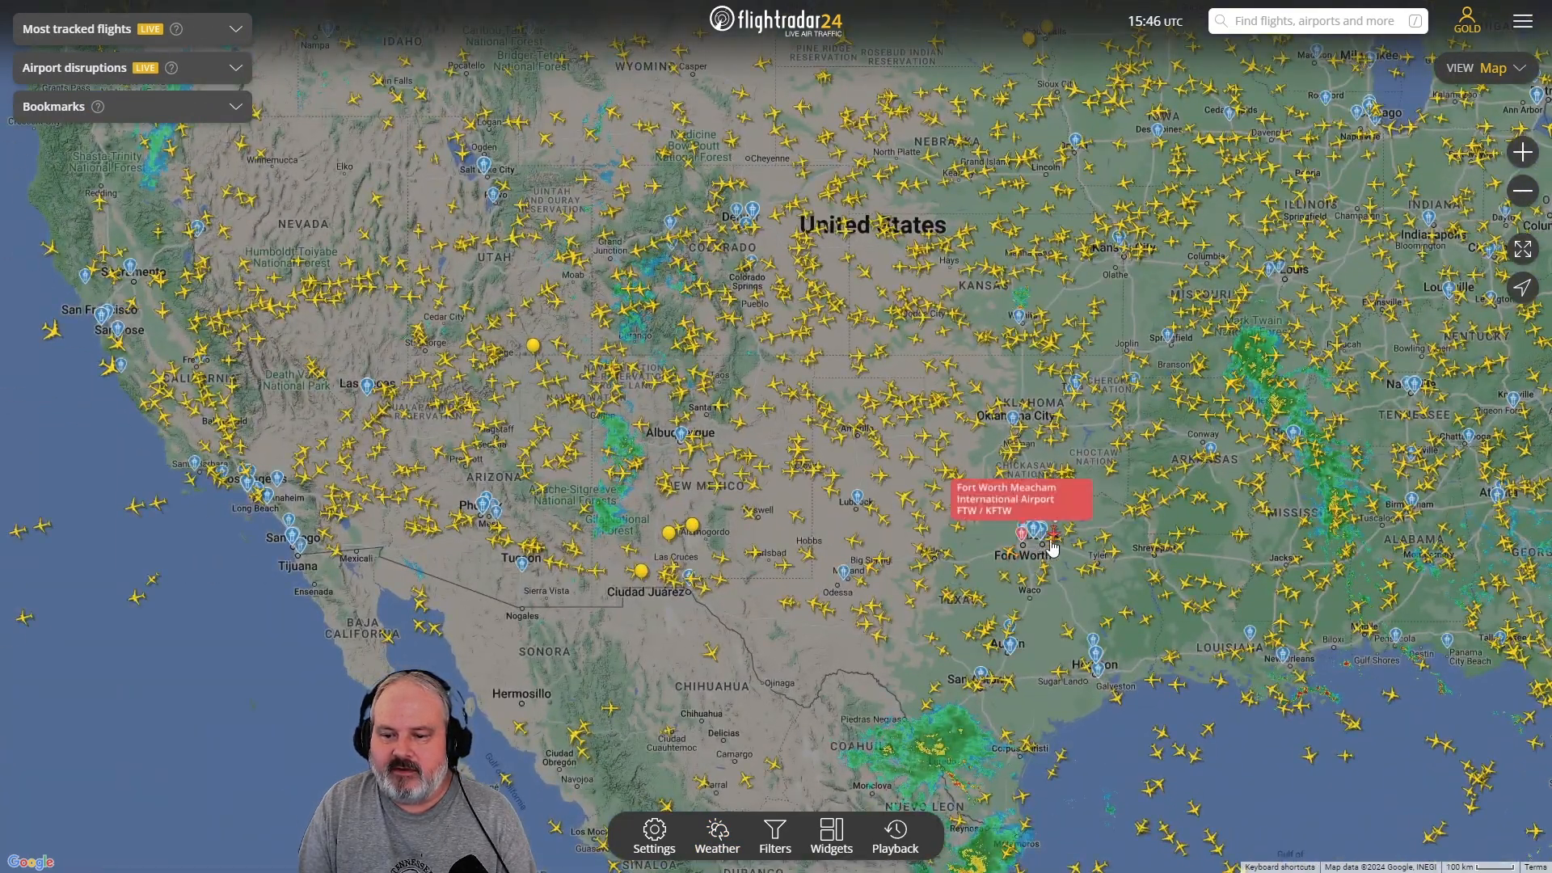
pyautogui.moveTo(1052, 547); pyautogui.dragTo(934, 443)
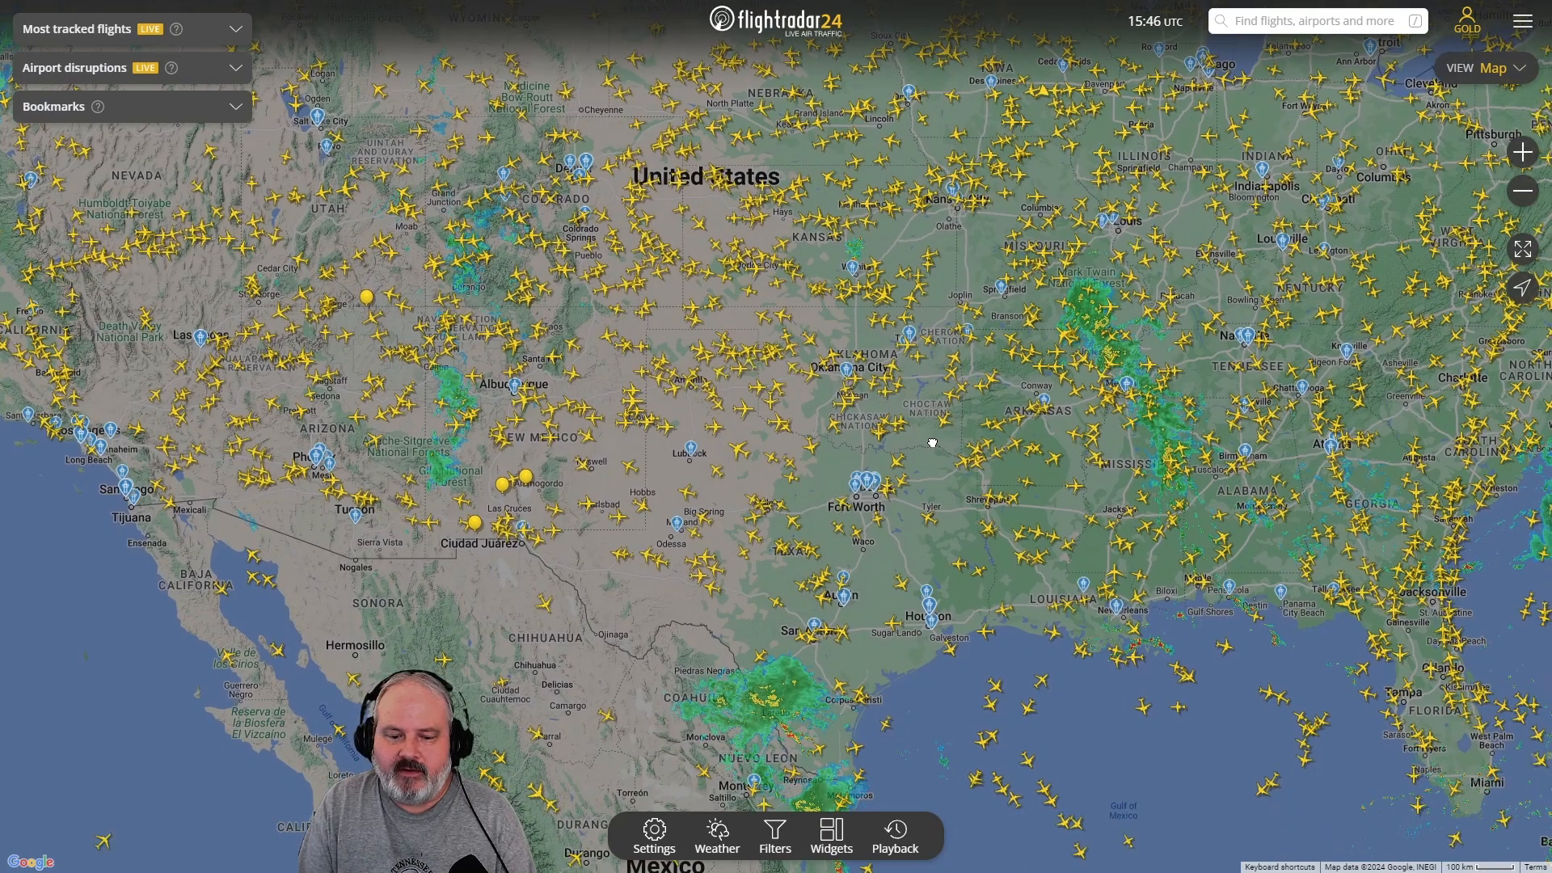
pyautogui.moveTo(827, 427); pyautogui.dragTo(857, 518)
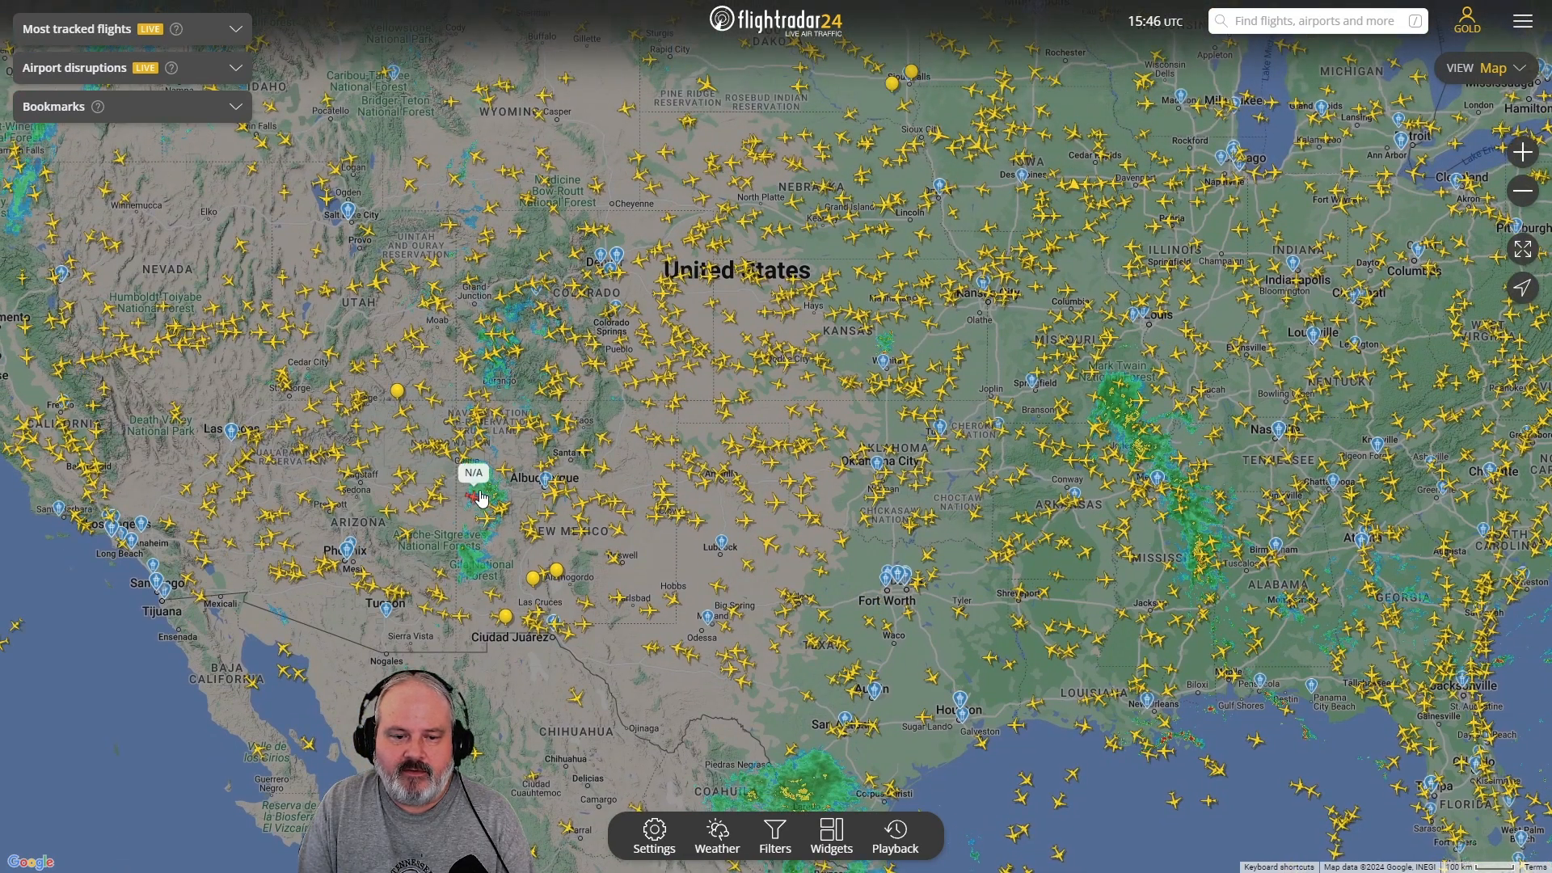
pyautogui.scroll(4, 477, 485)
pyautogui.scroll(2, 479, 489)
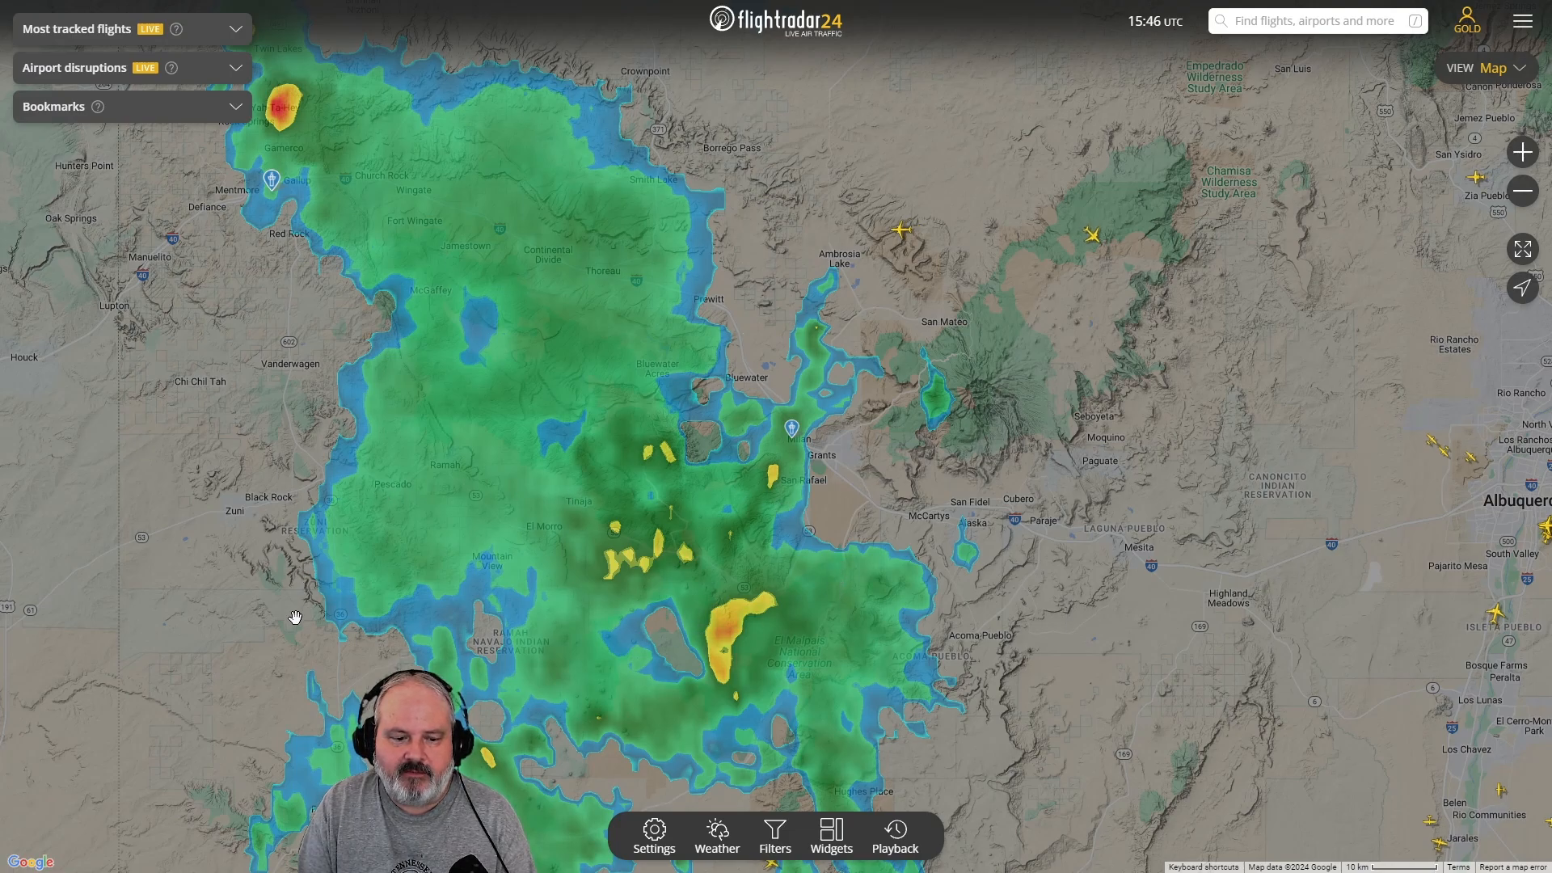
pyautogui.scroll(1, 295, 617)
pyautogui.scroll(-1, 295, 617)
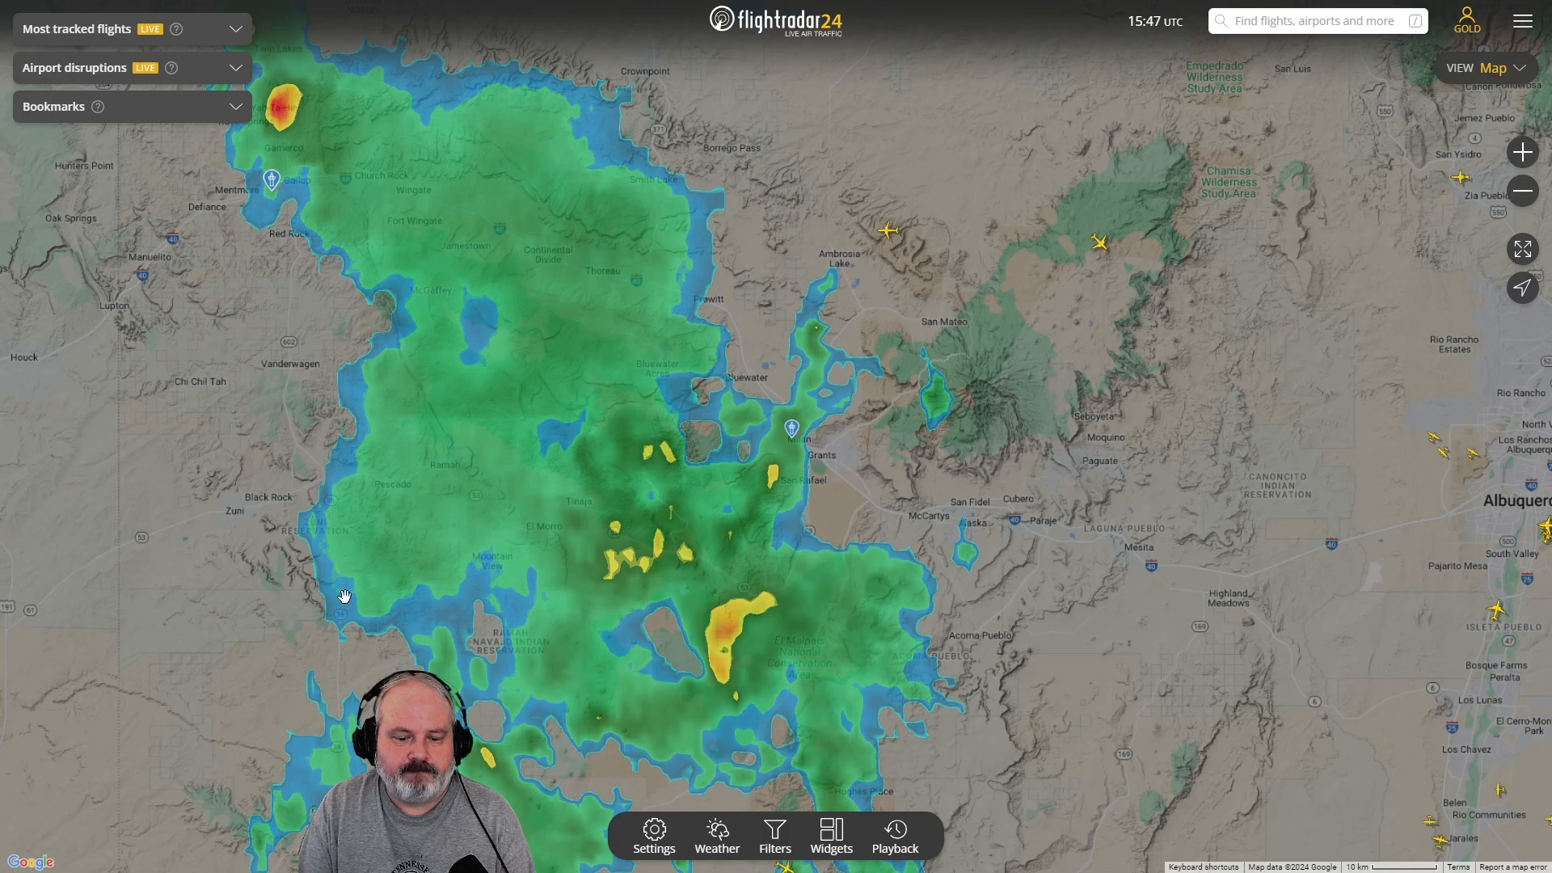
# Reopen the weather layers and set the North American Radar opacity to 50%.
pyautogui.click(717, 837)
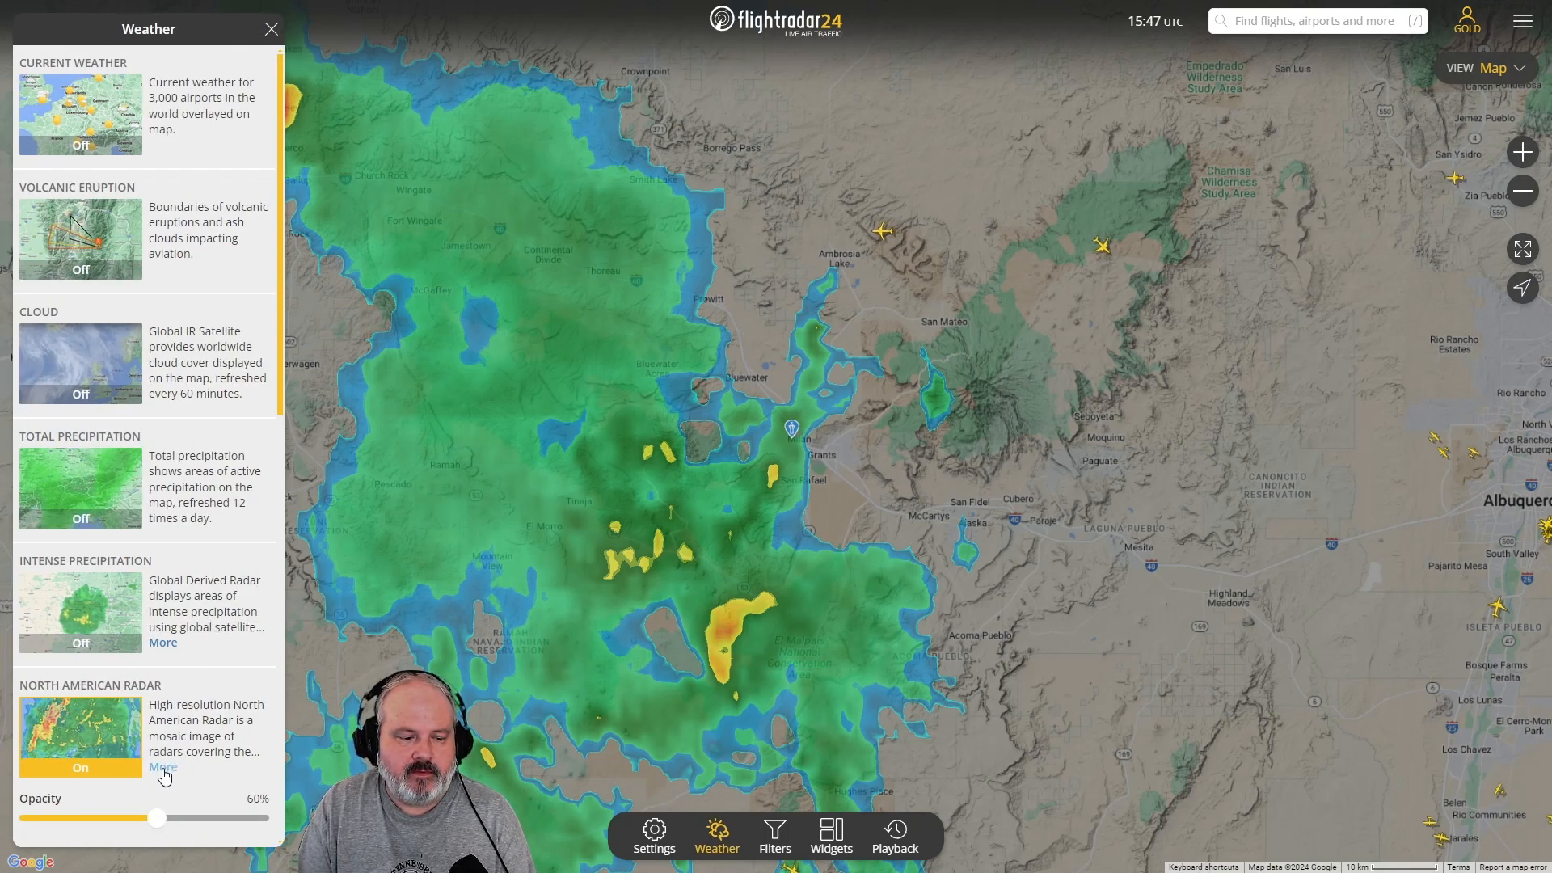
pyautogui.scroll(-2, 172, 768)
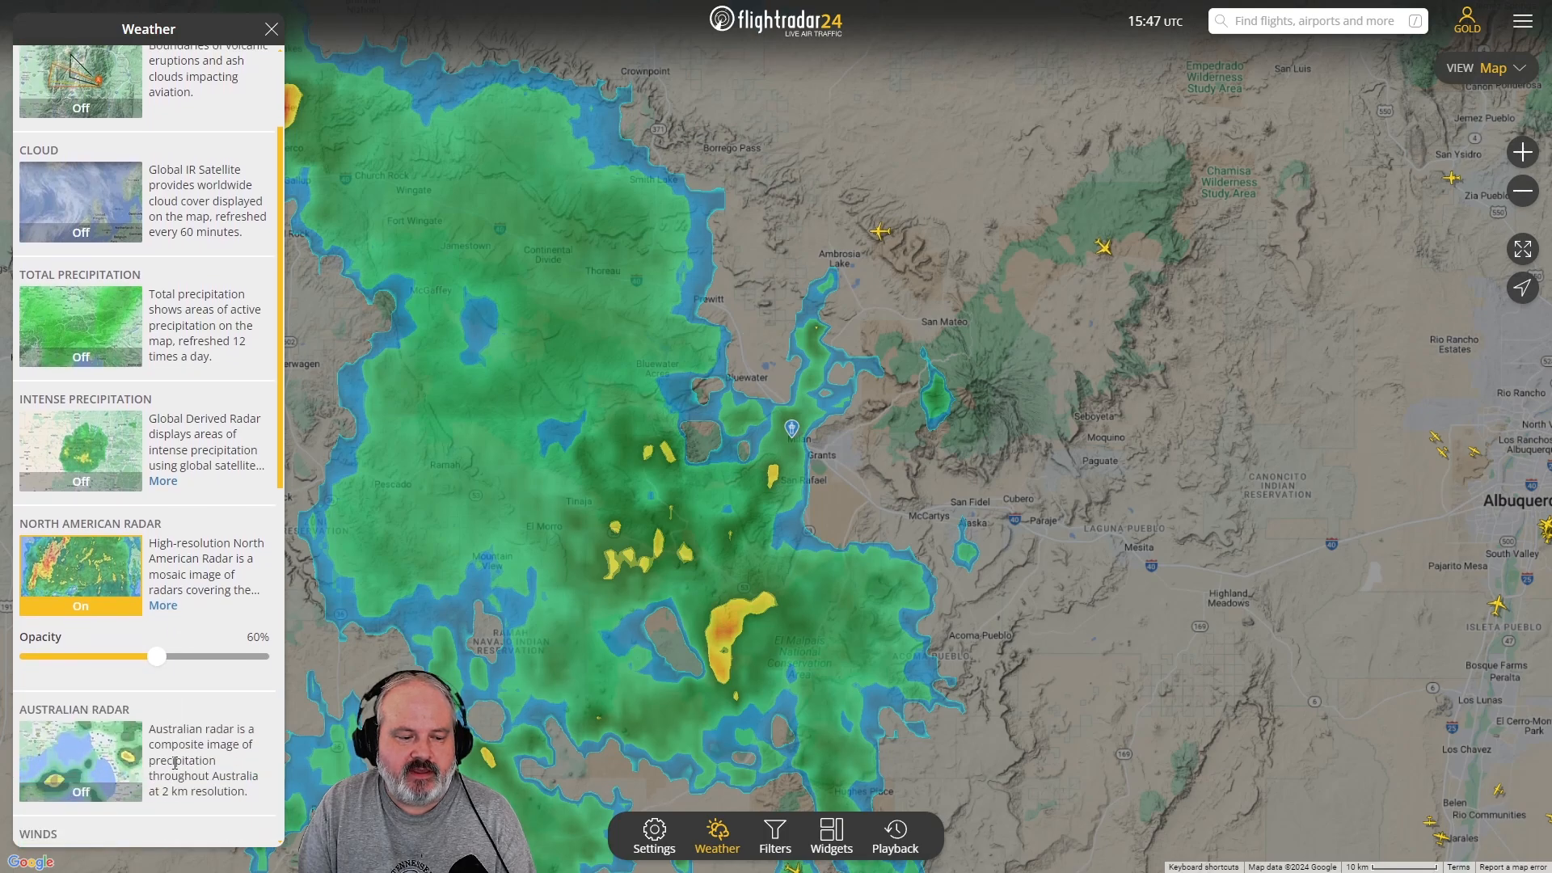
pyautogui.moveTo(175, 665); pyautogui.dragTo(147, 695)
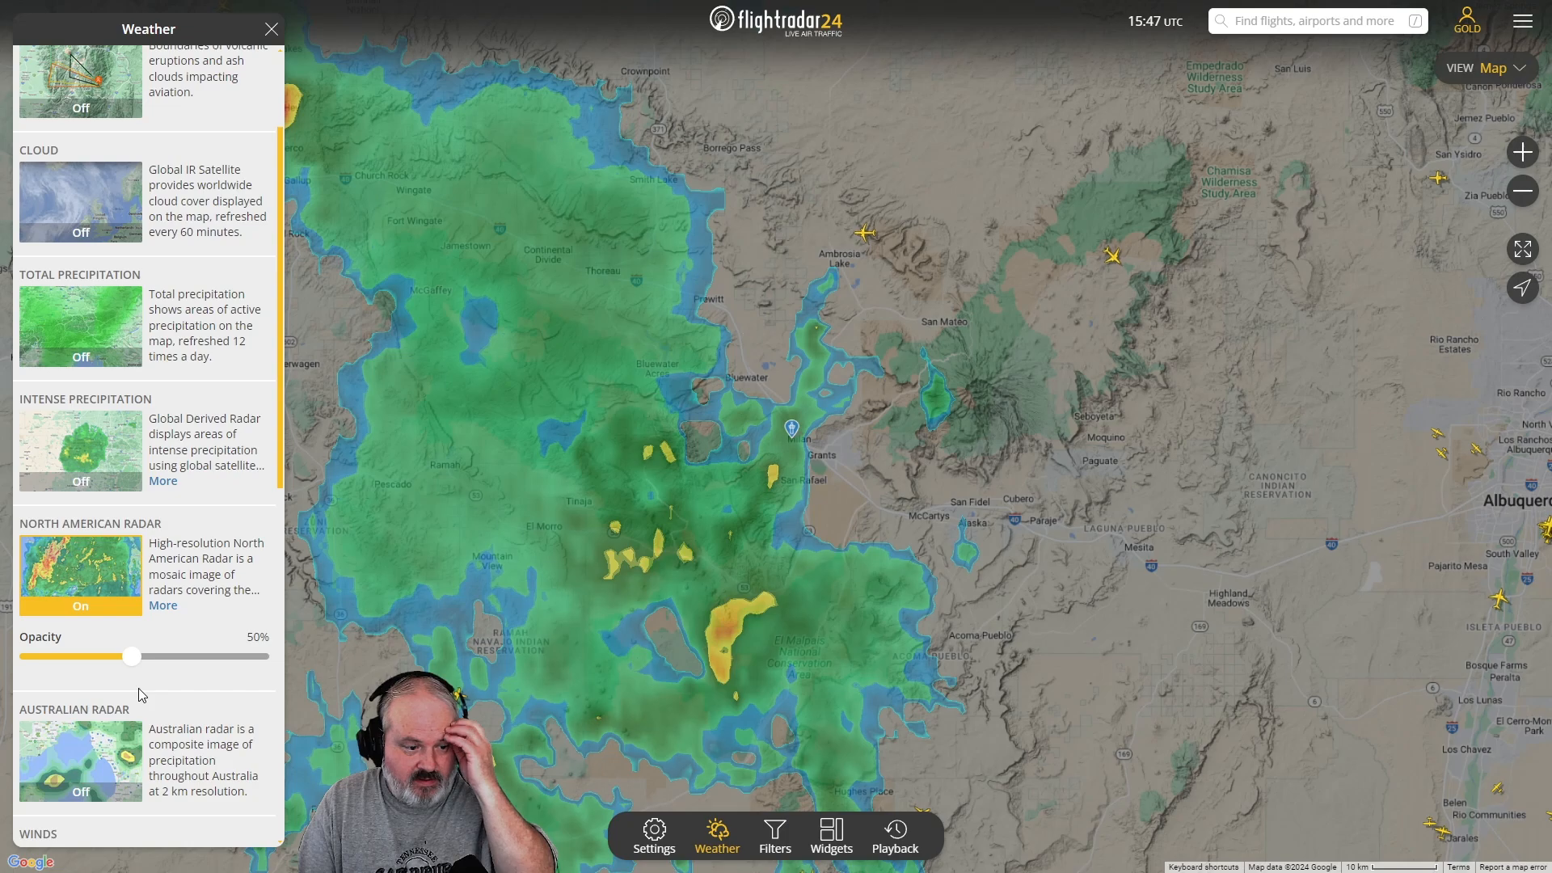
# Expand the full North American Radar description, read its coverage and resolution, and collapse it again.
pyautogui.click(162, 604)
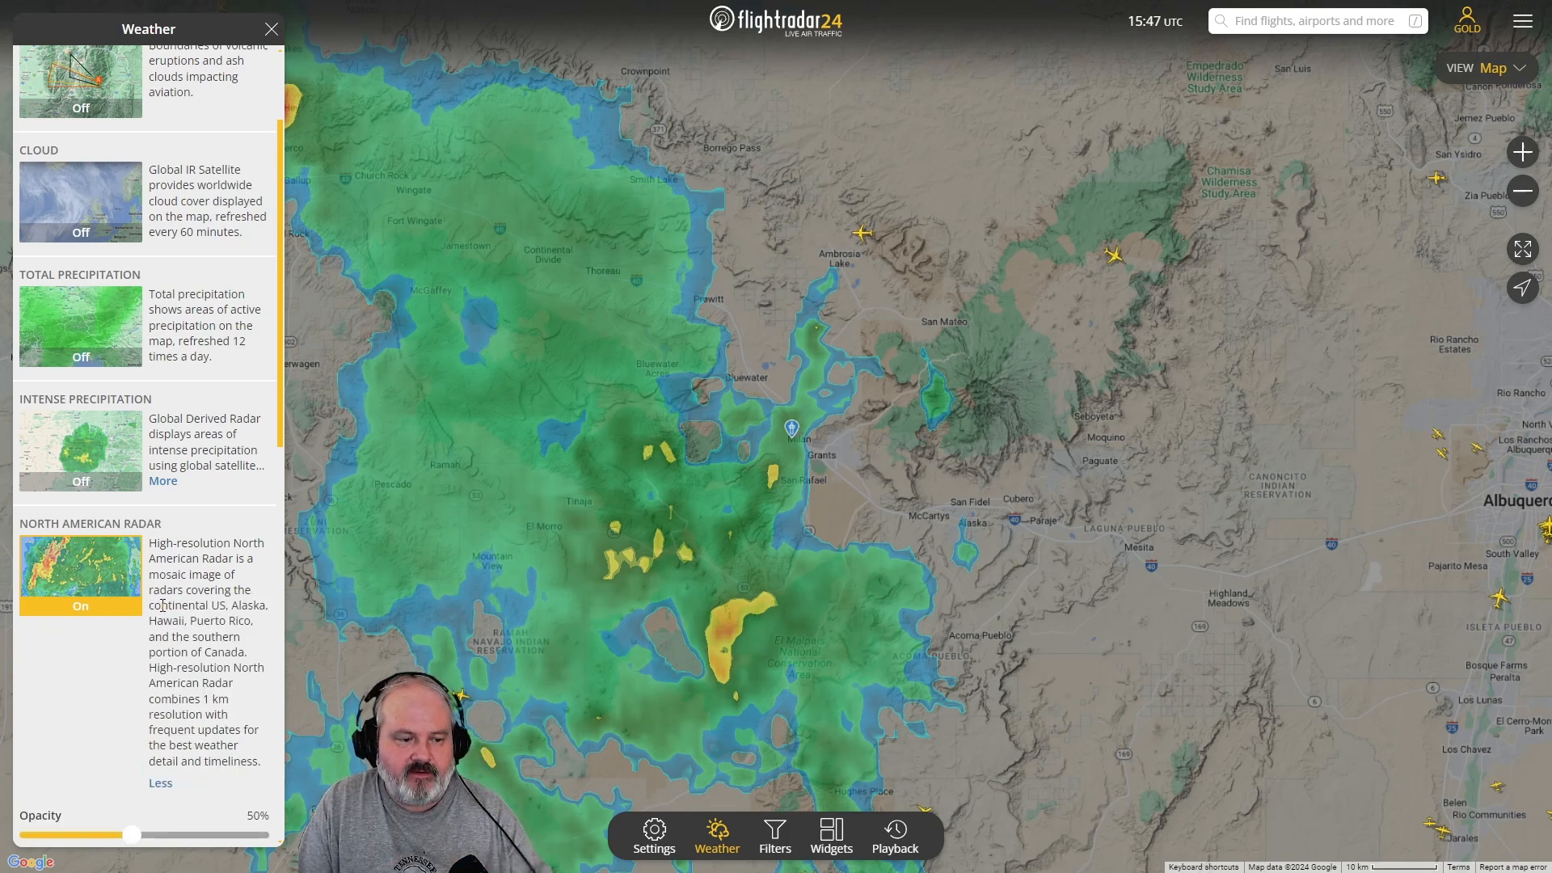
pyautogui.scroll(-2, 216, 677)
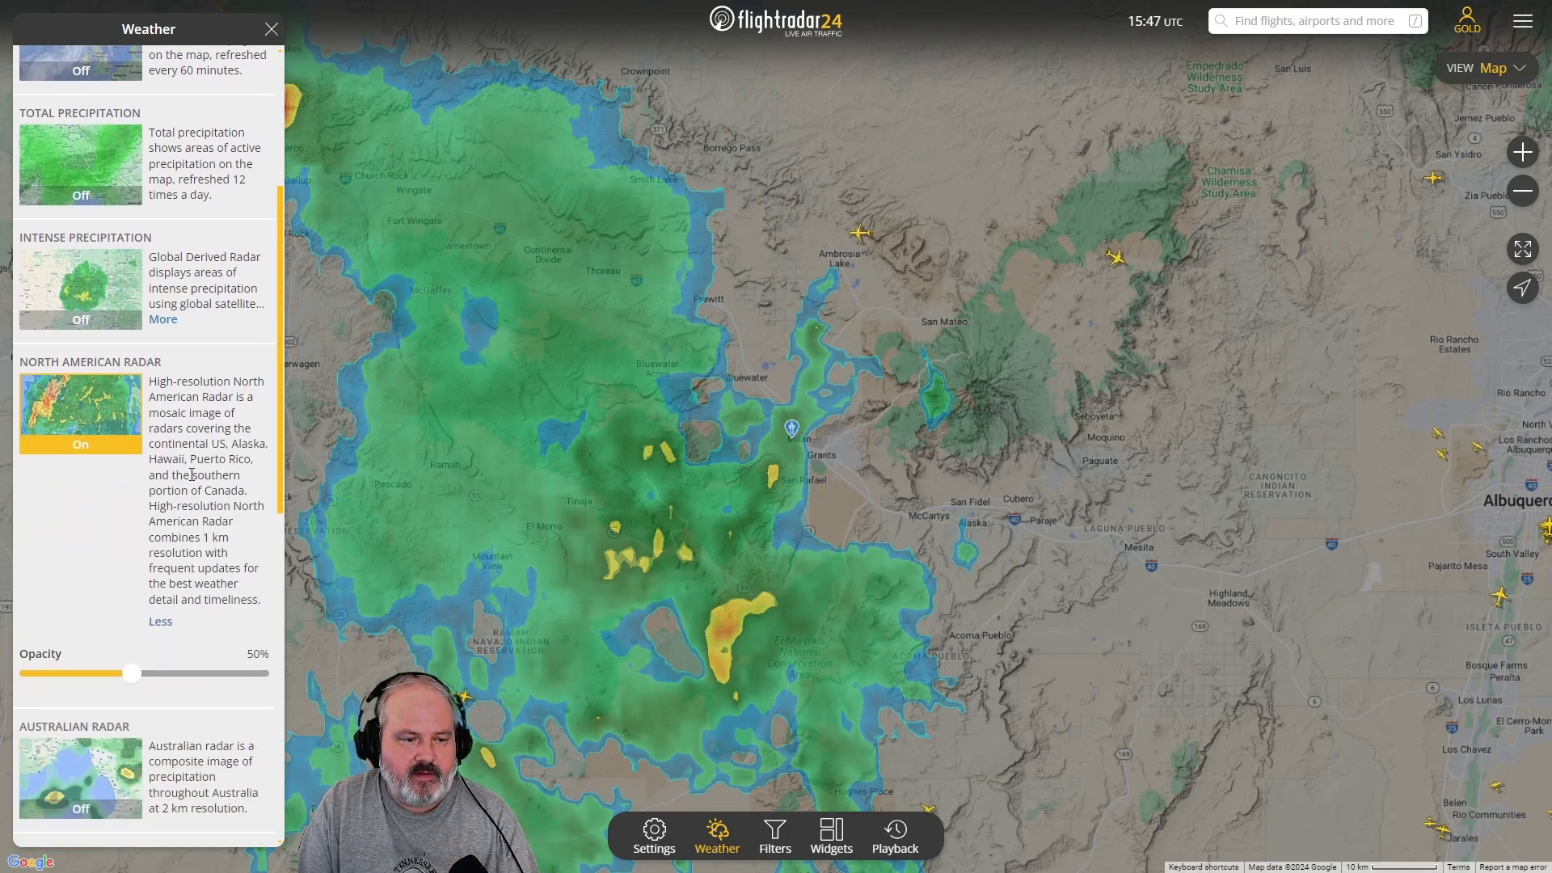
pyautogui.scroll(4, 194, 566)
pyautogui.scroll(-3, 171, 711)
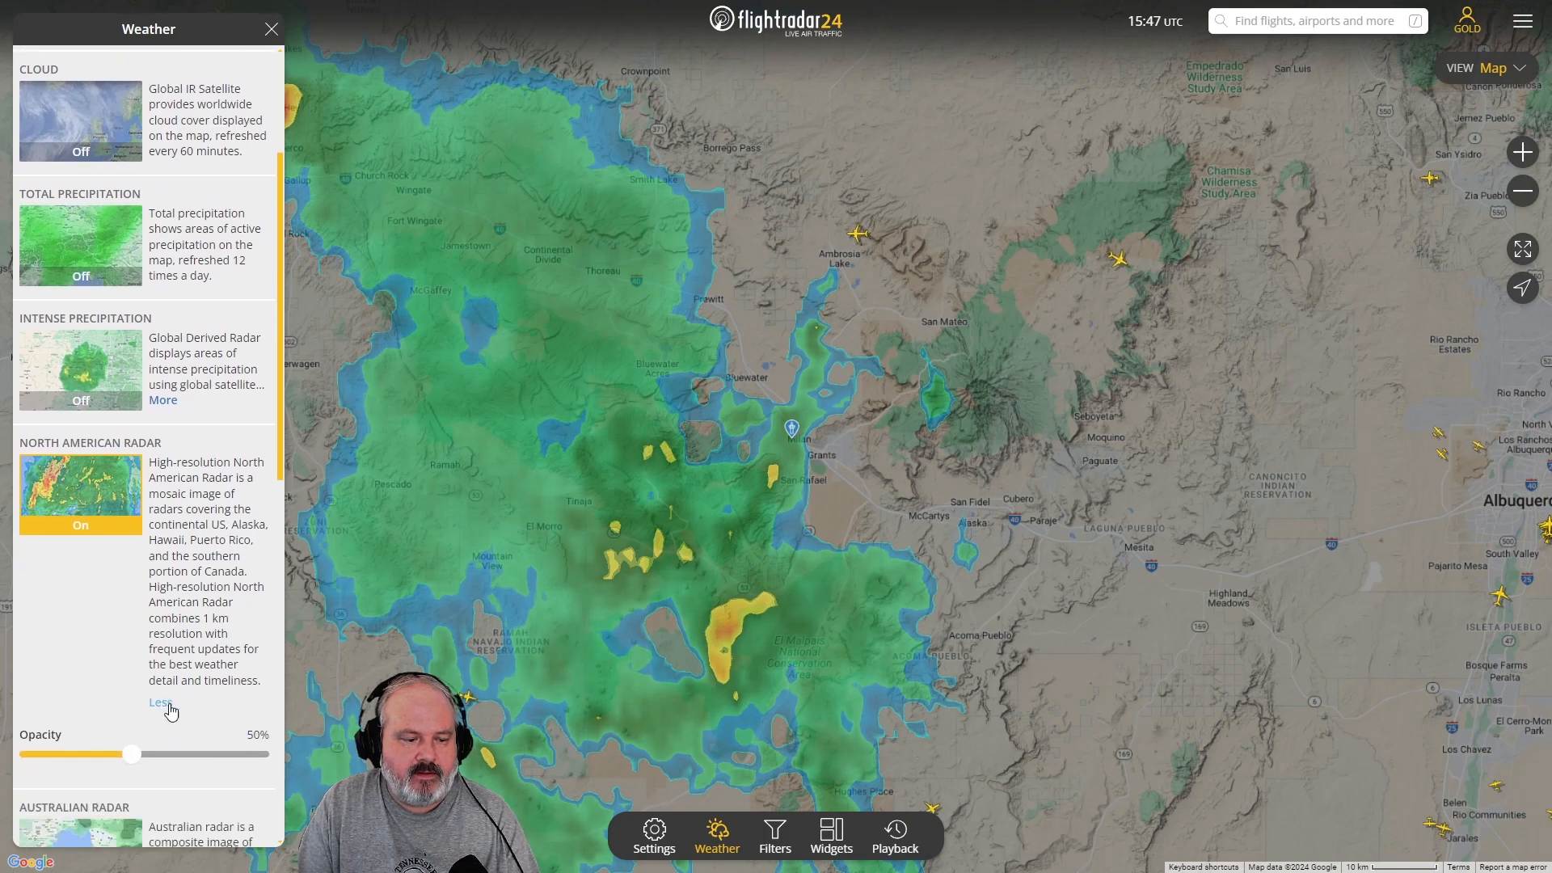
pyautogui.click(160, 703)
pyautogui.scroll(1, 216, 487)
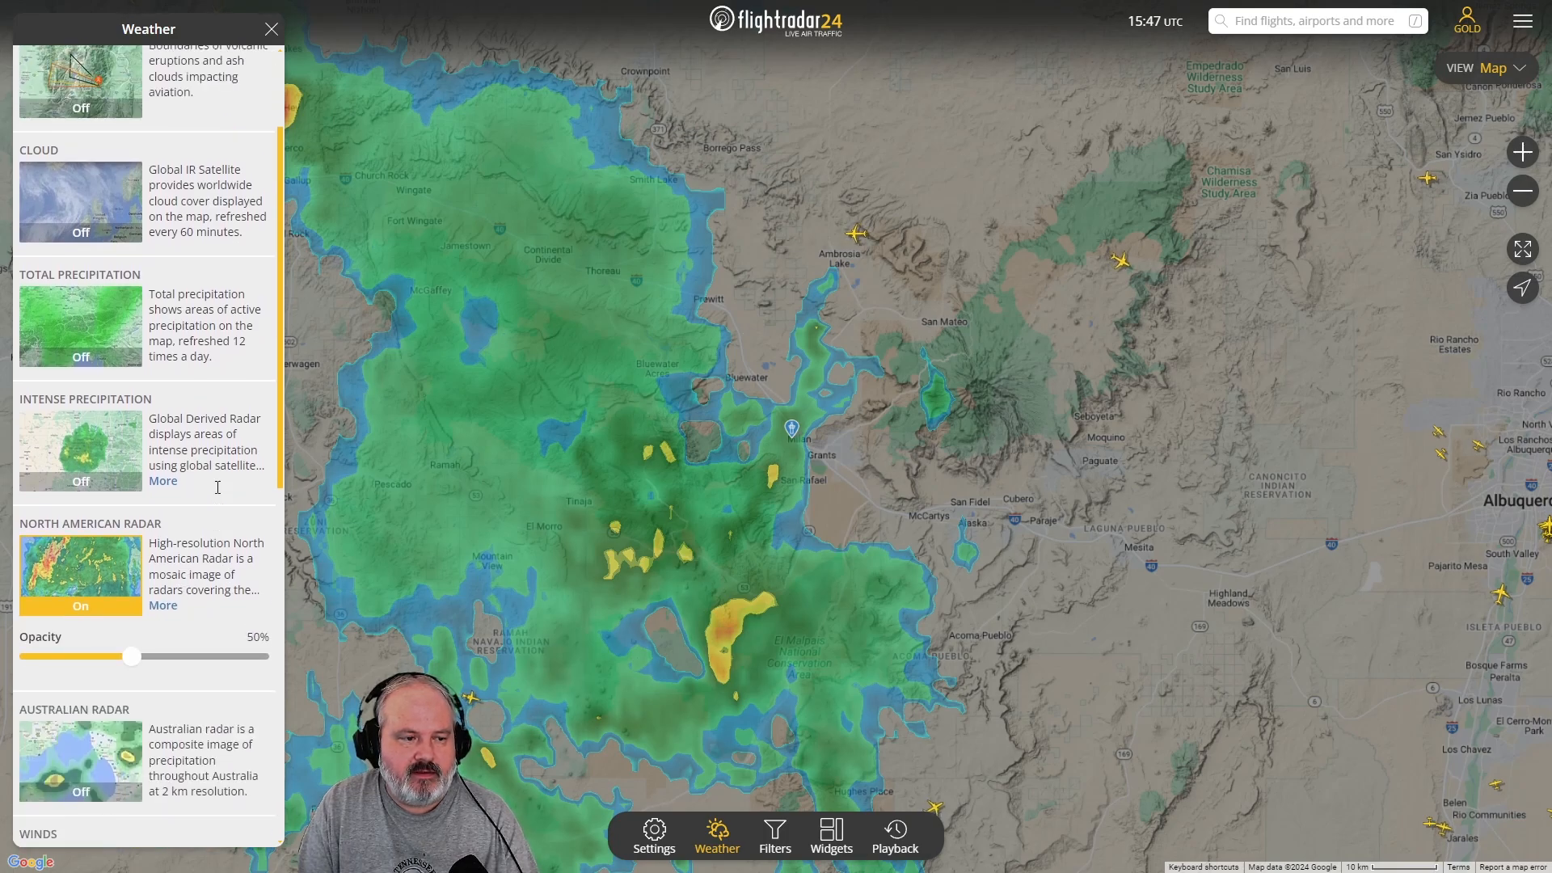
# Turn on the Intense Precipitation layer in addition to the North American Radar.
pyautogui.click(92, 484)
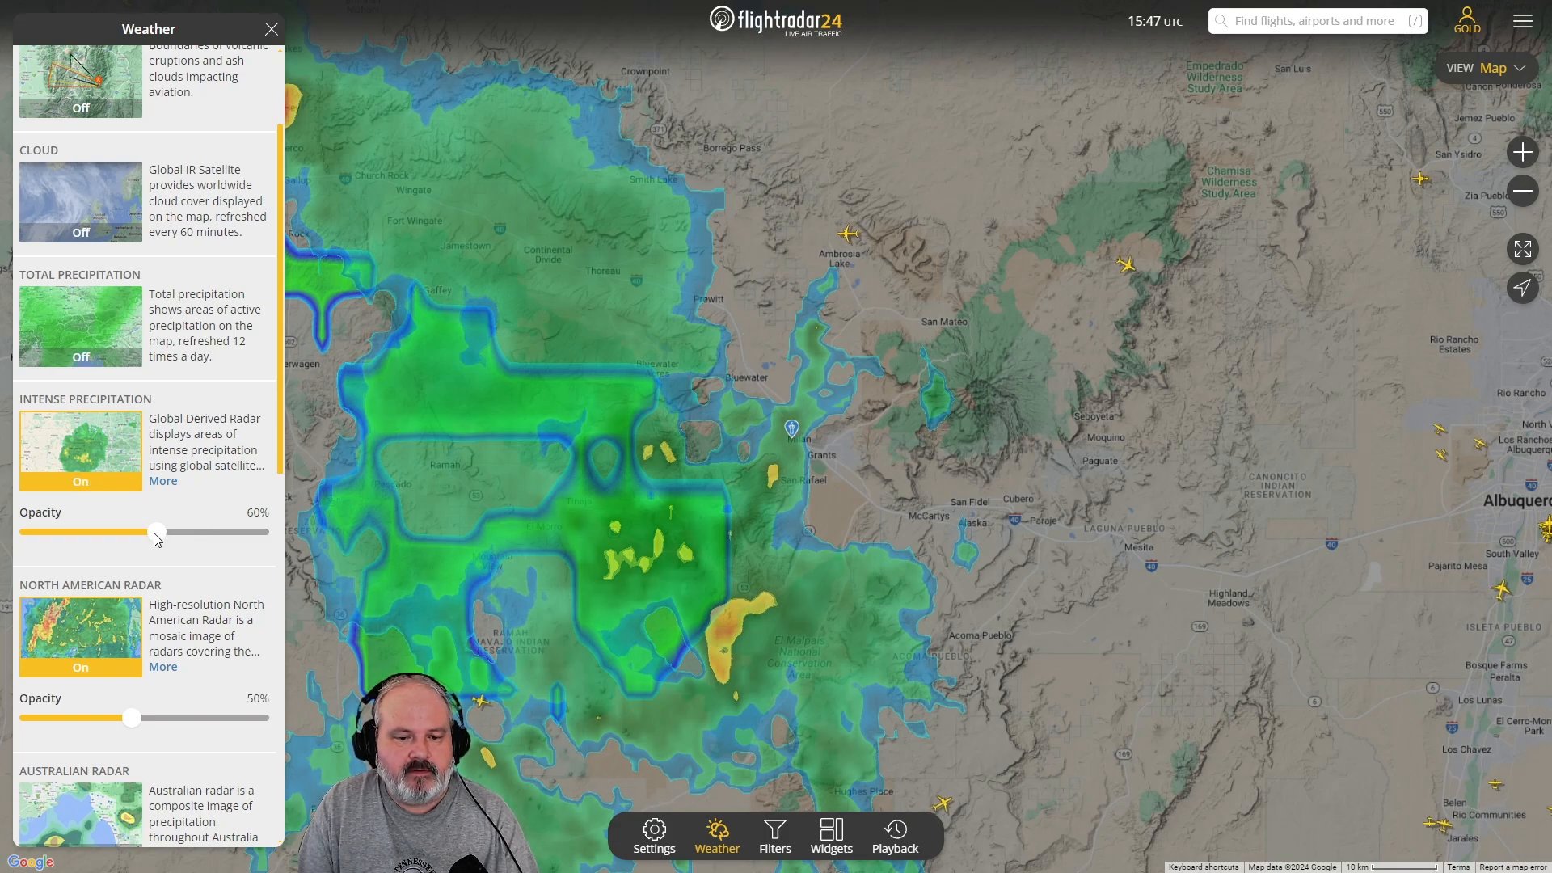
pyautogui.scroll(-1, 159, 534)
pyautogui.scroll(3, 160, 525)
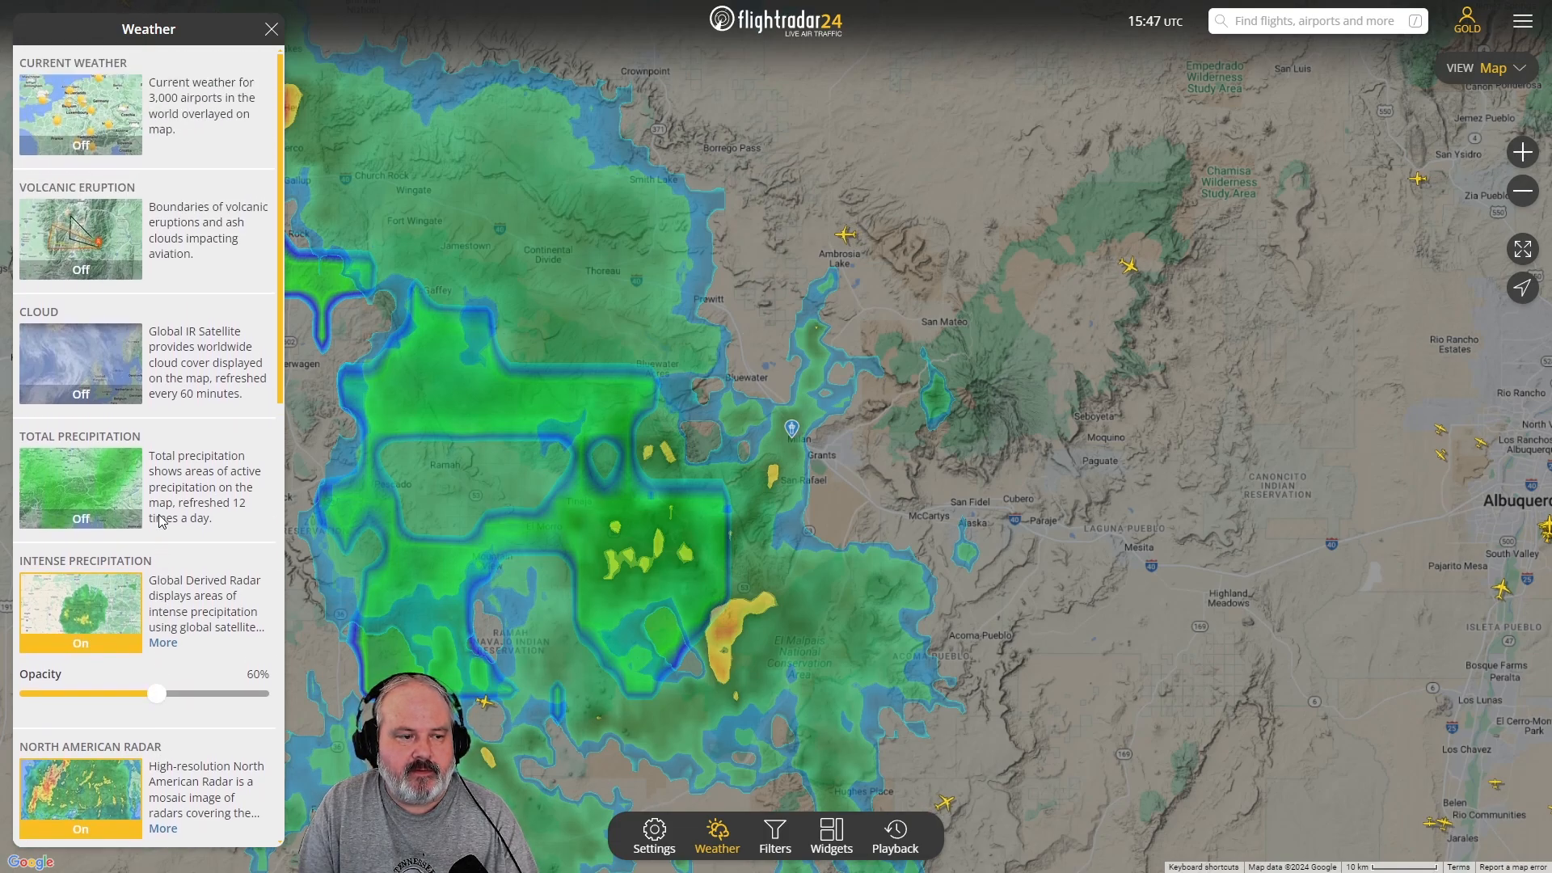
# Turn on the Total Precipitation layer, preview it over a wider area of New Mexico, and turn it back off.
pyautogui.click(94, 492)
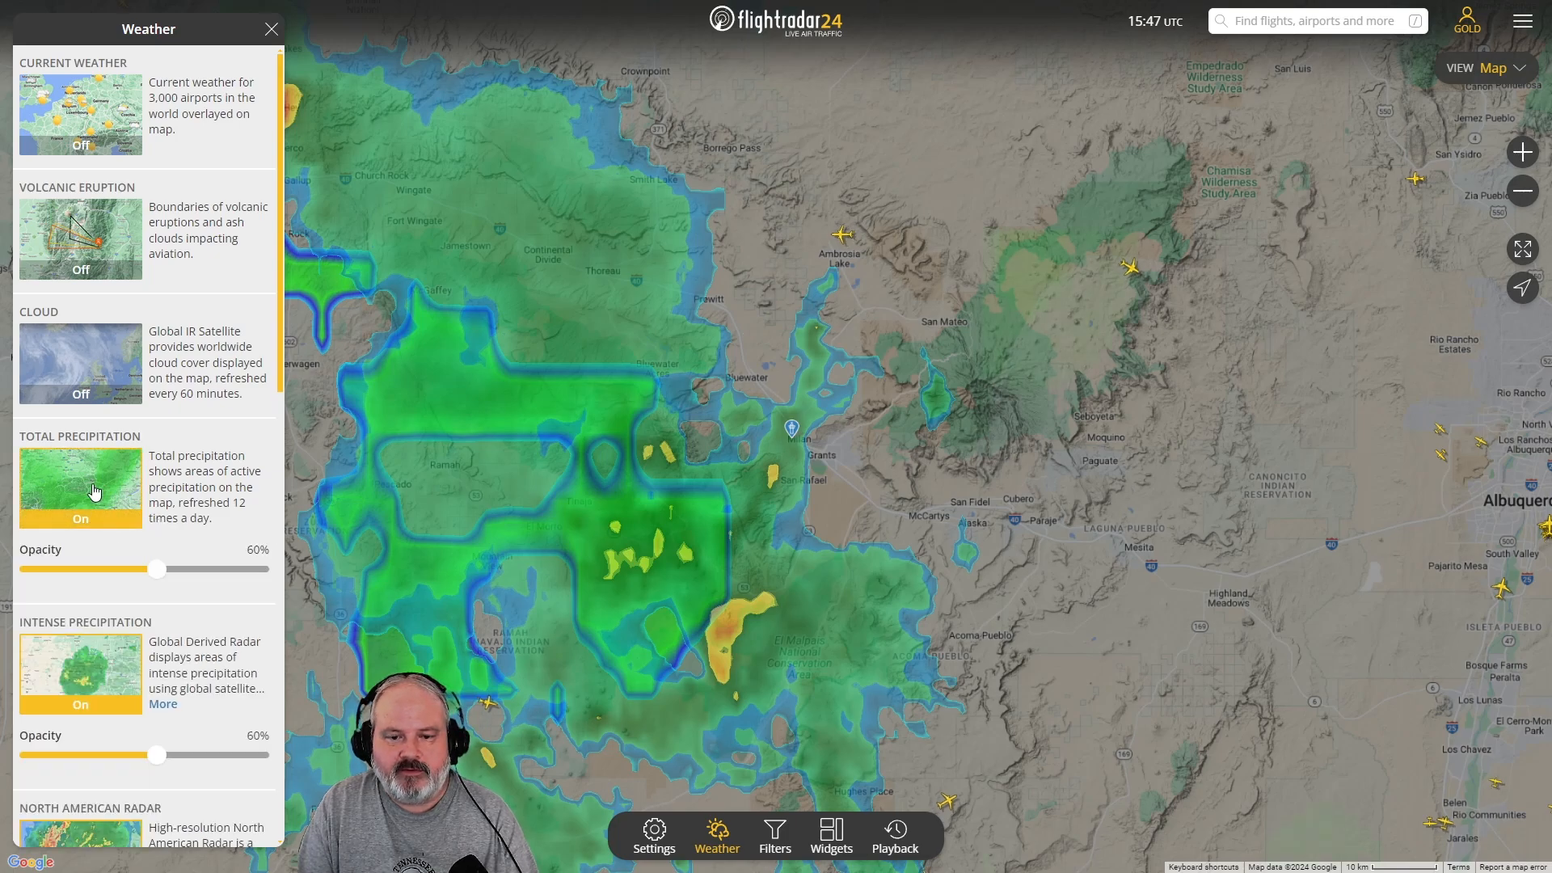
pyautogui.scroll(-3, 760, 435)
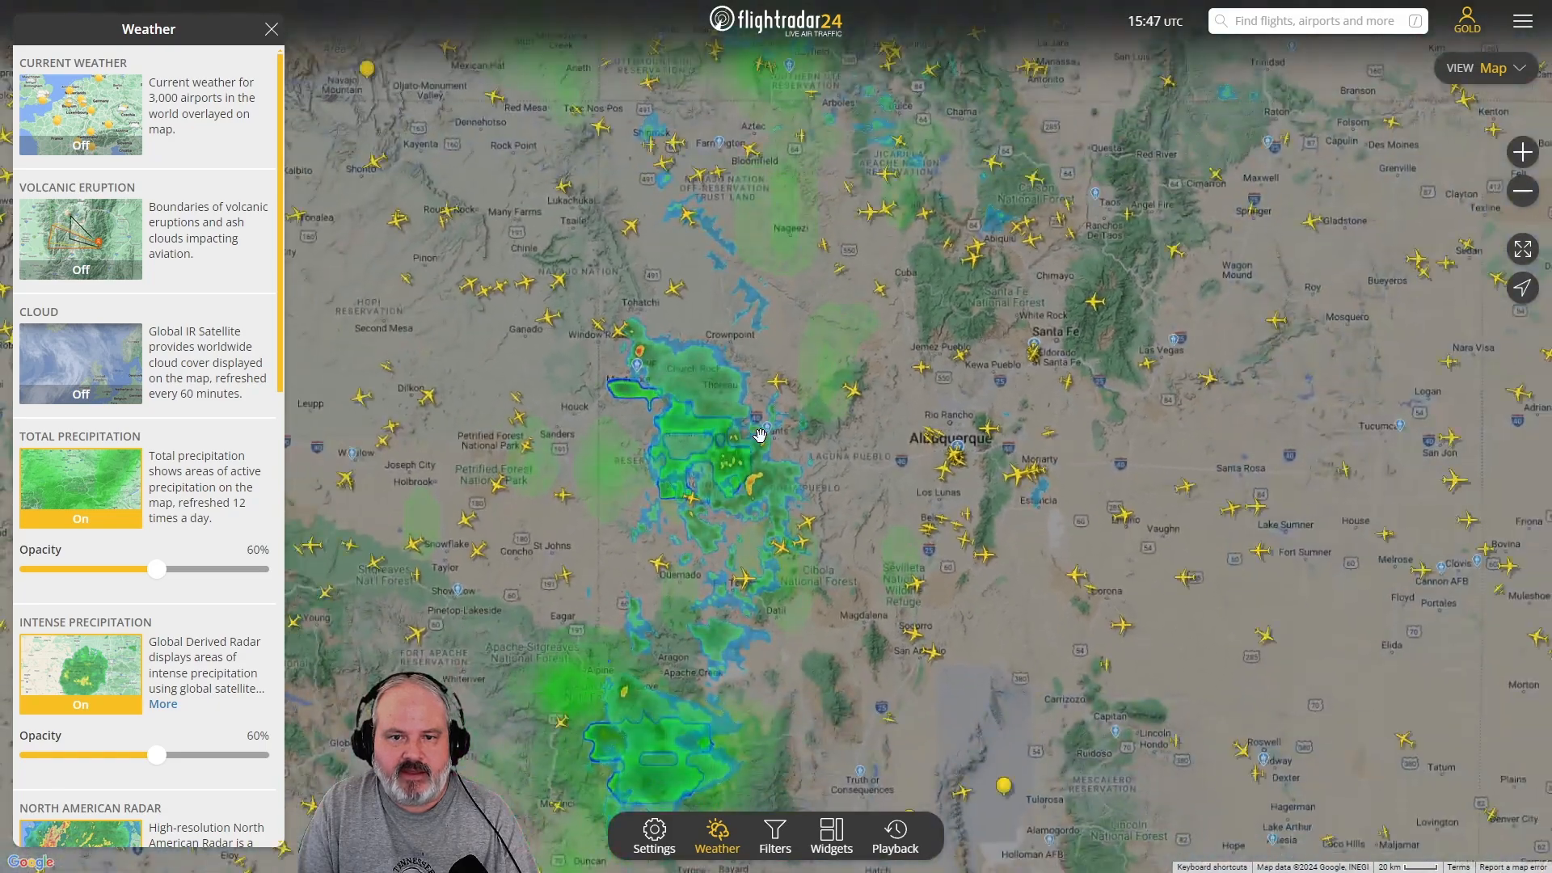
pyautogui.click(92, 473)
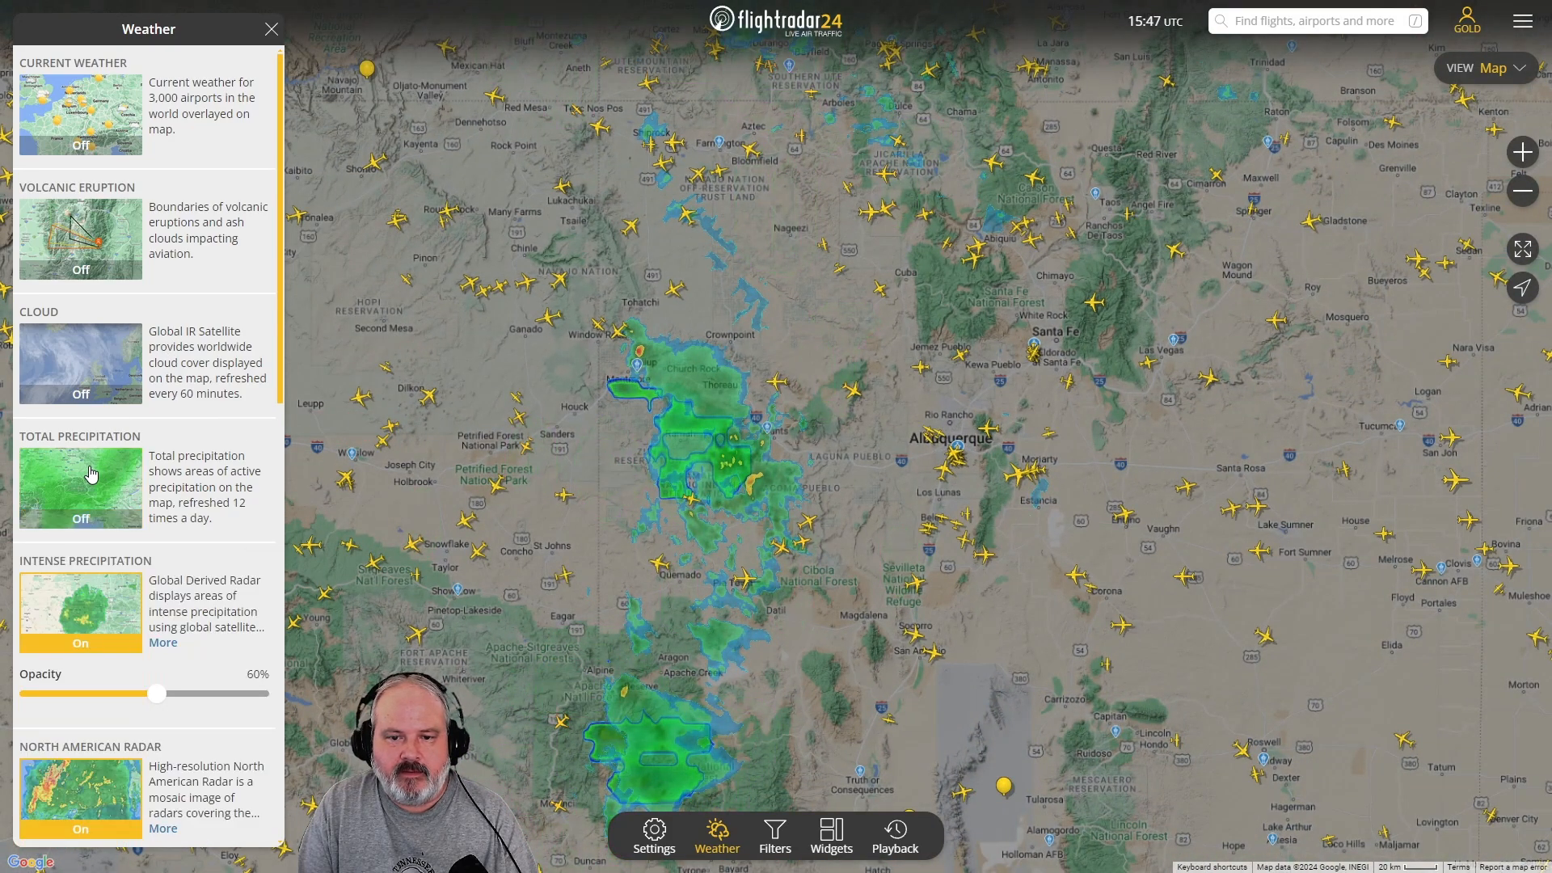
# Turn on the Cloud layer and examine the cloud cover across the United States and around New Mexico.
pyautogui.click(95, 370)
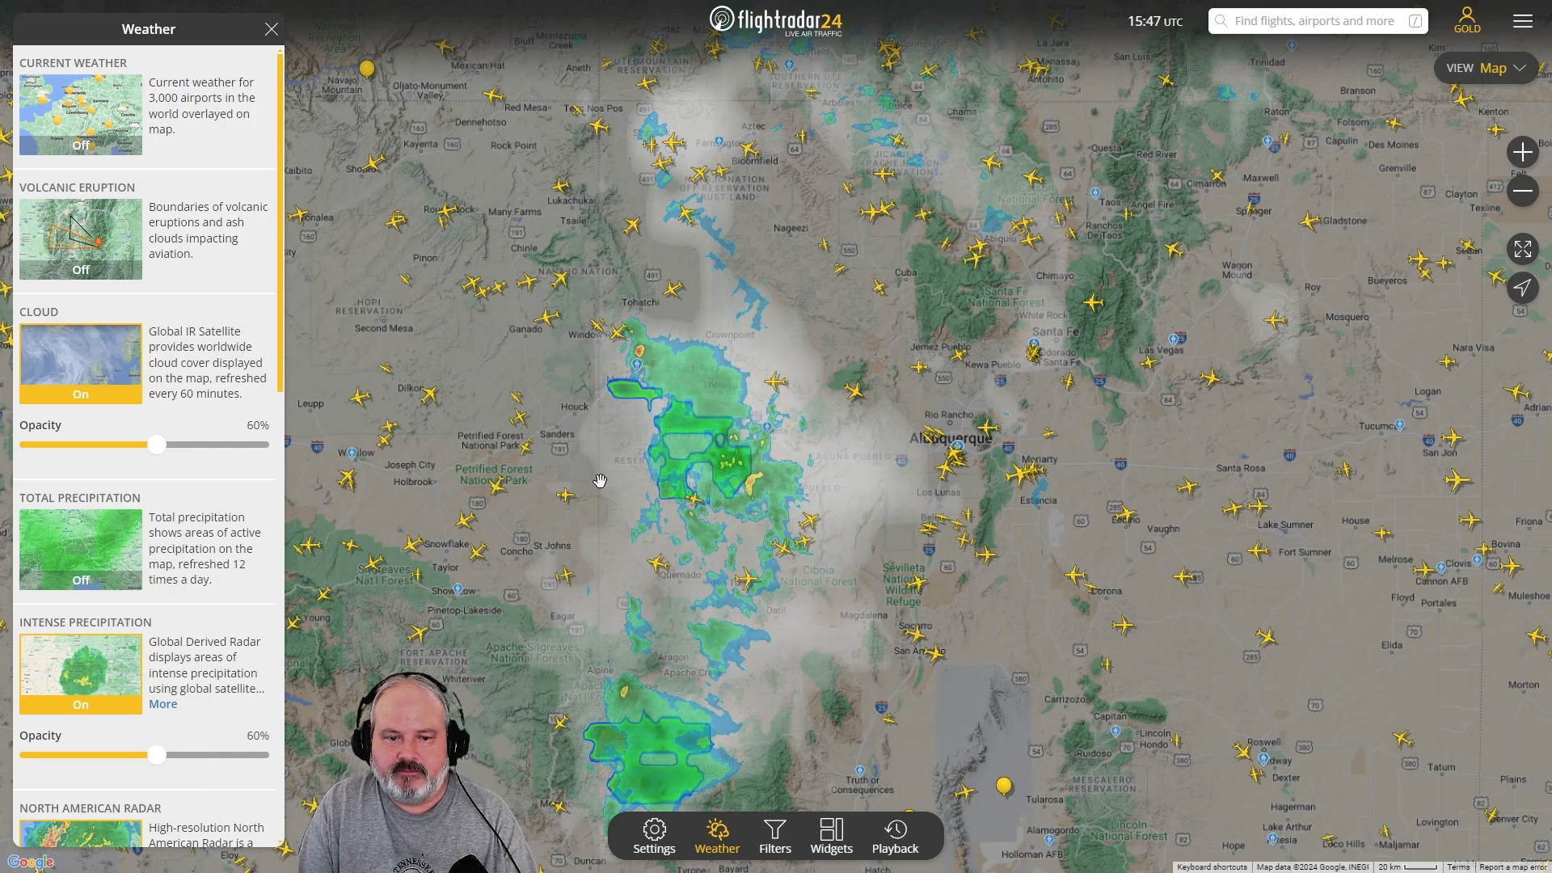
pyautogui.scroll(-5, 604, 521)
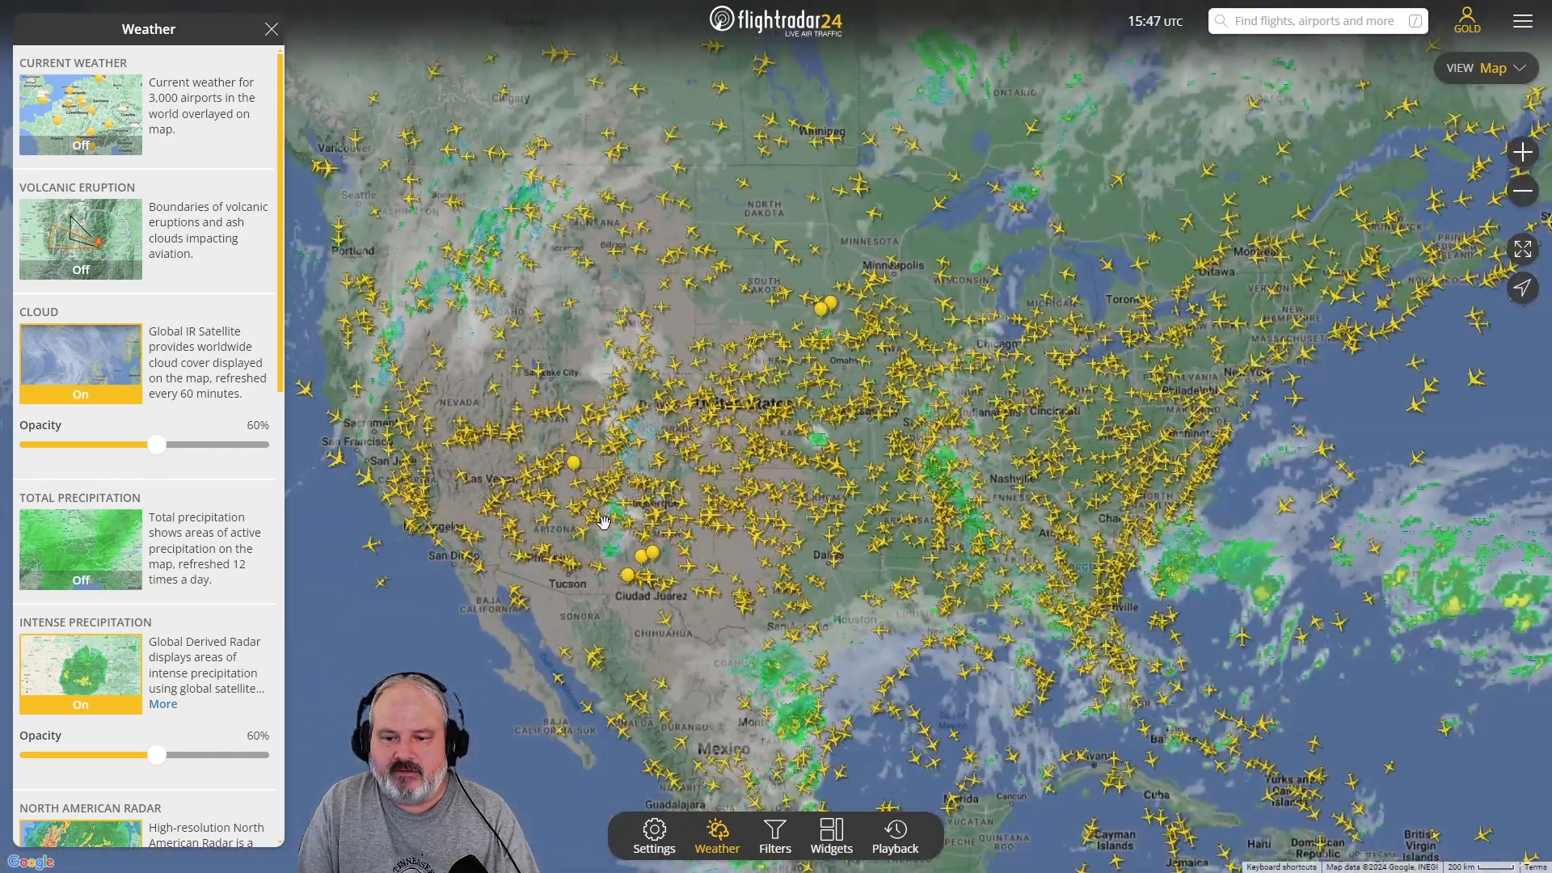
pyautogui.scroll(5, 604, 521)
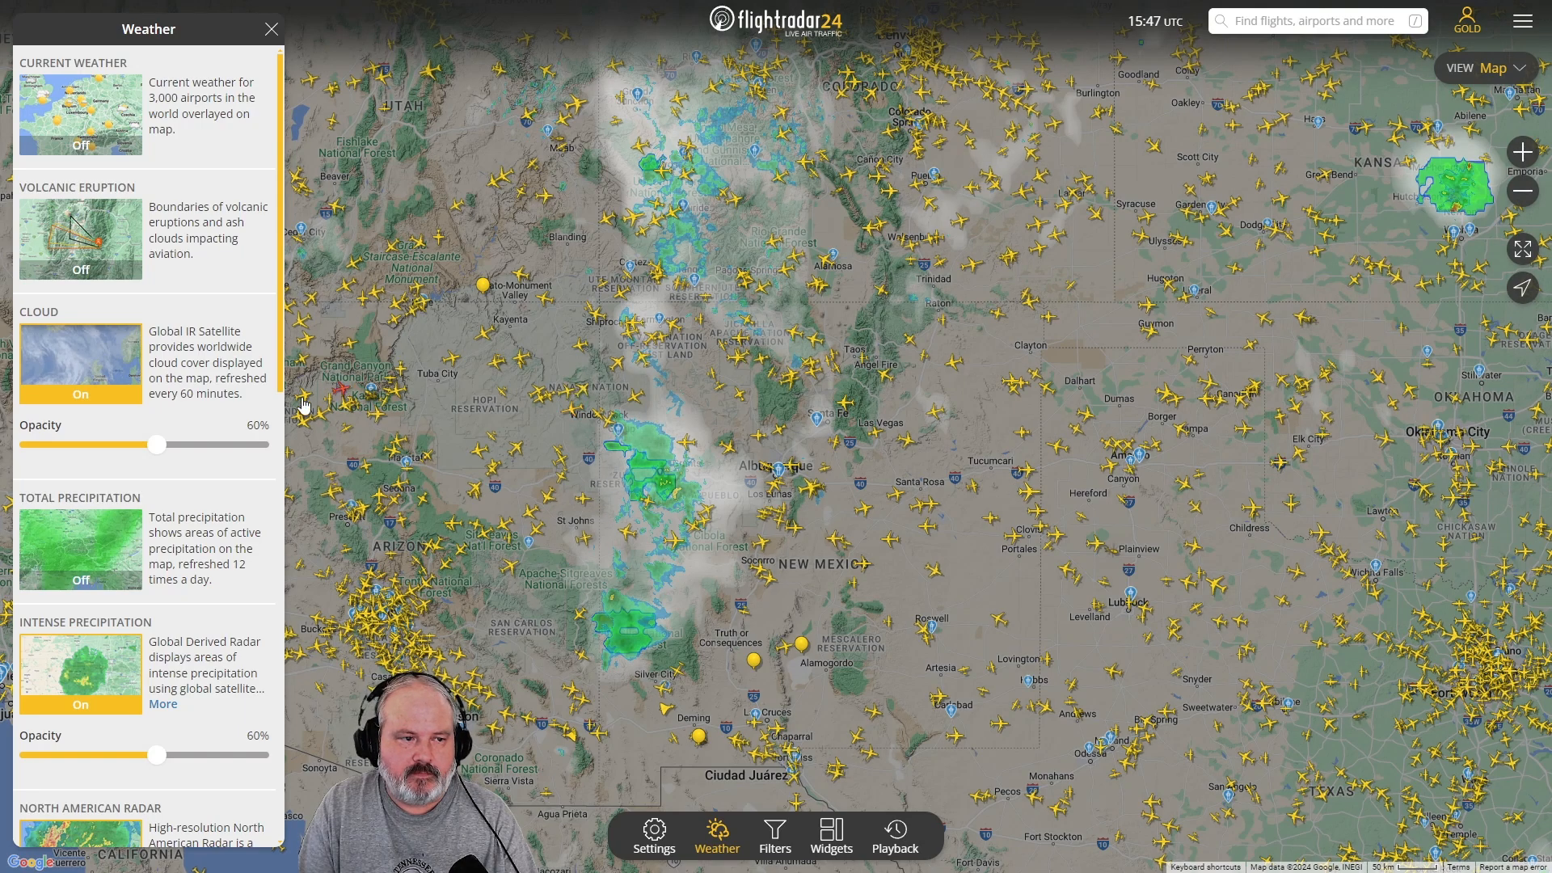
# Read the Cloud layer's description and opacity setting among the weather layers.
pyautogui.moveTo(196, 291); pyautogui.dragTo(255, 436)
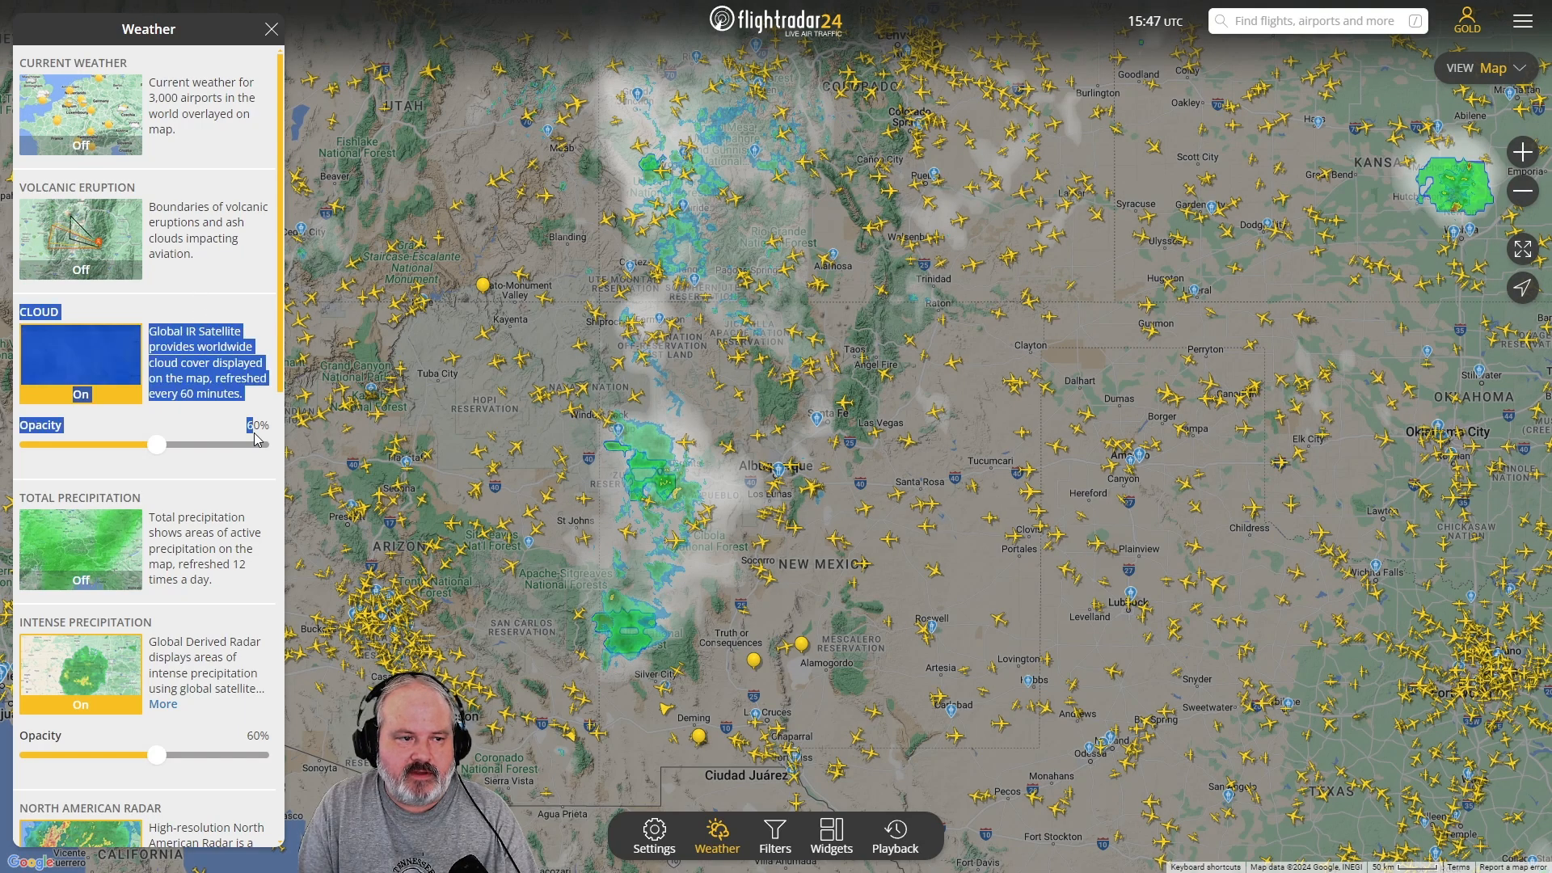
pyautogui.click(159, 306)
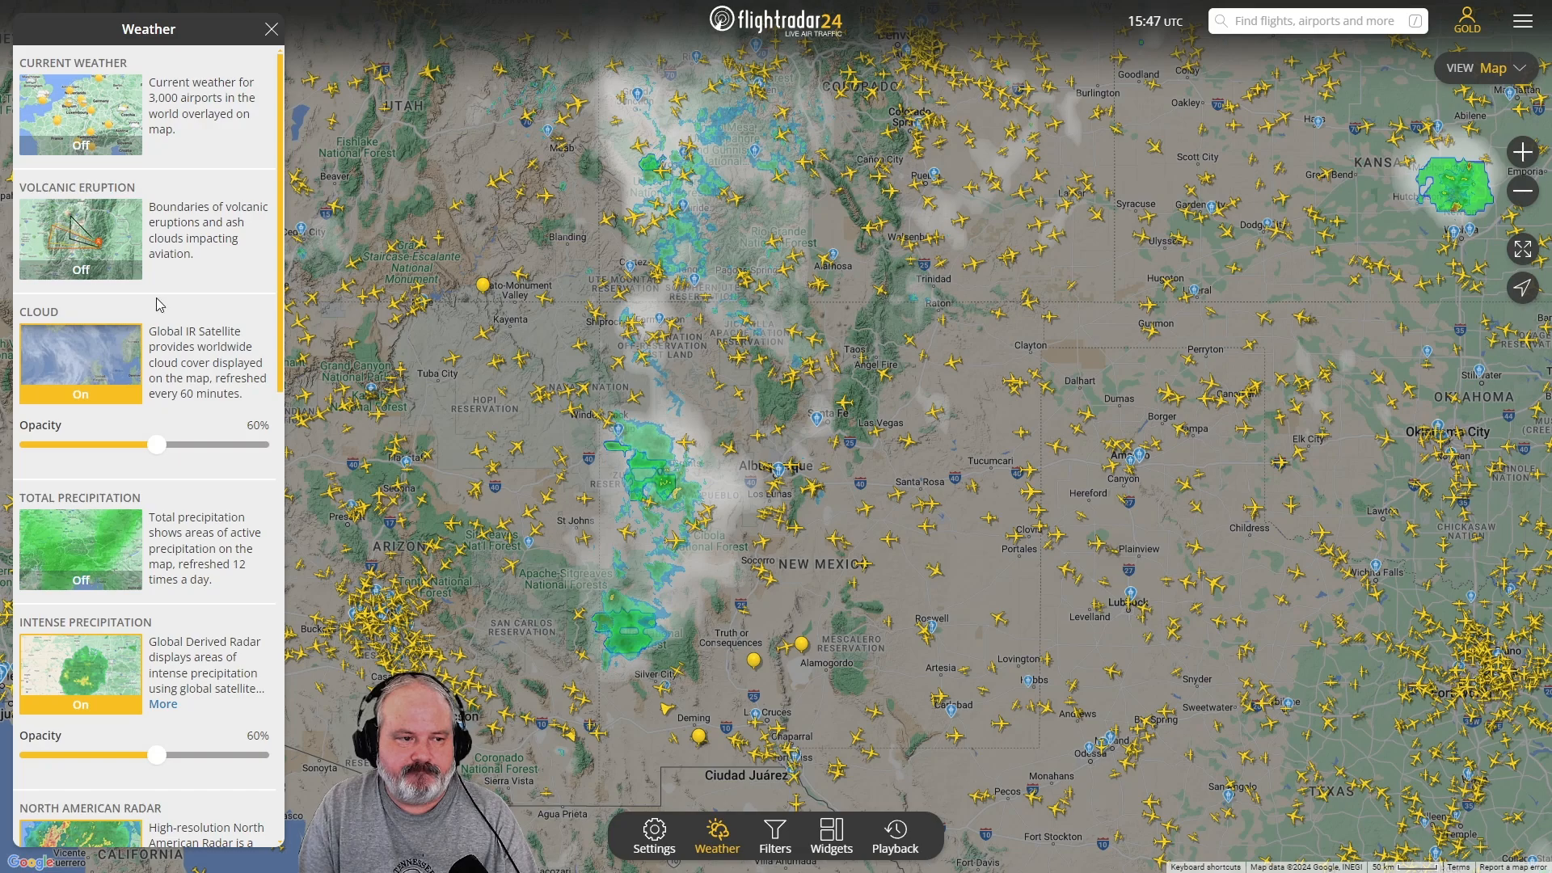
pyautogui.scroll(-2, 188, 307)
pyautogui.scroll(2, 192, 317)
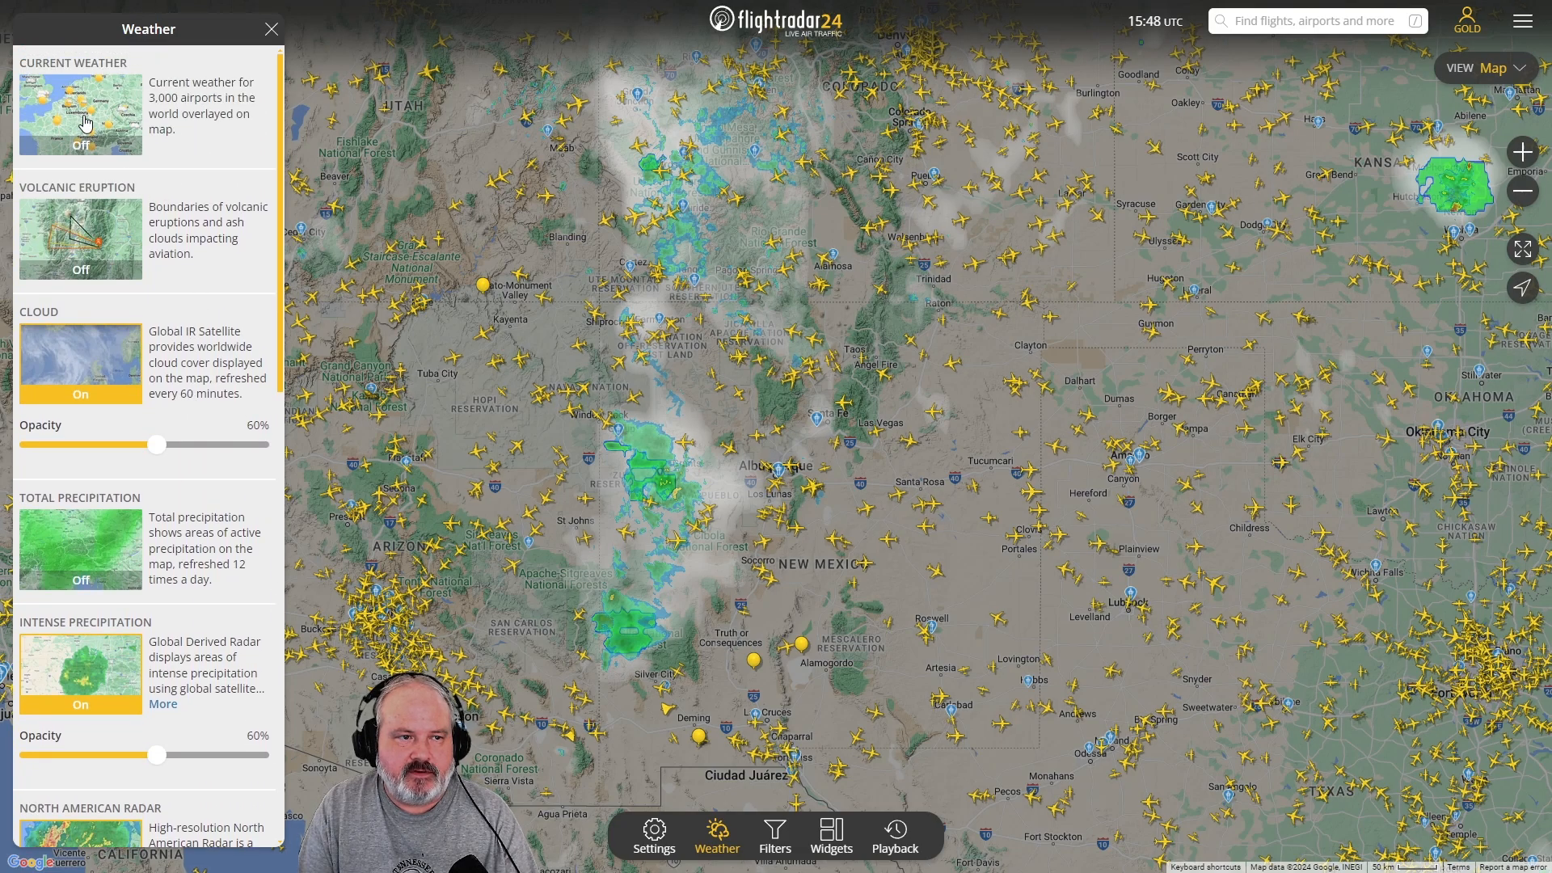
# Turn on the Volcanic Eruption layer and locate its markers across Central and South America.
pyautogui.click(105, 235)
pyautogui.scroll(-4, 578, 416)
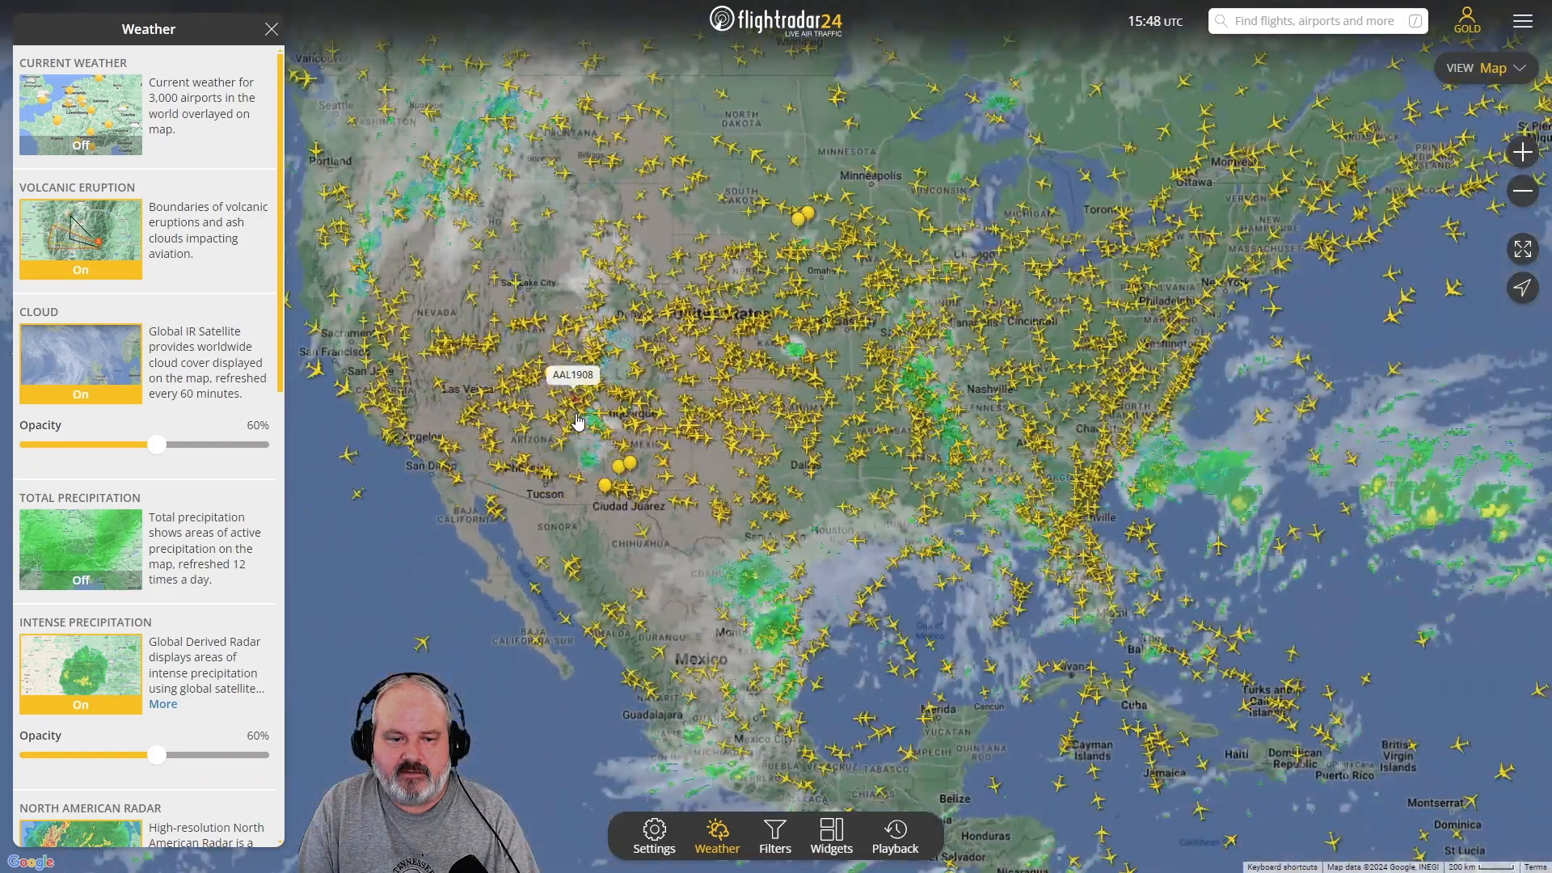
pyautogui.scroll(5, 578, 421)
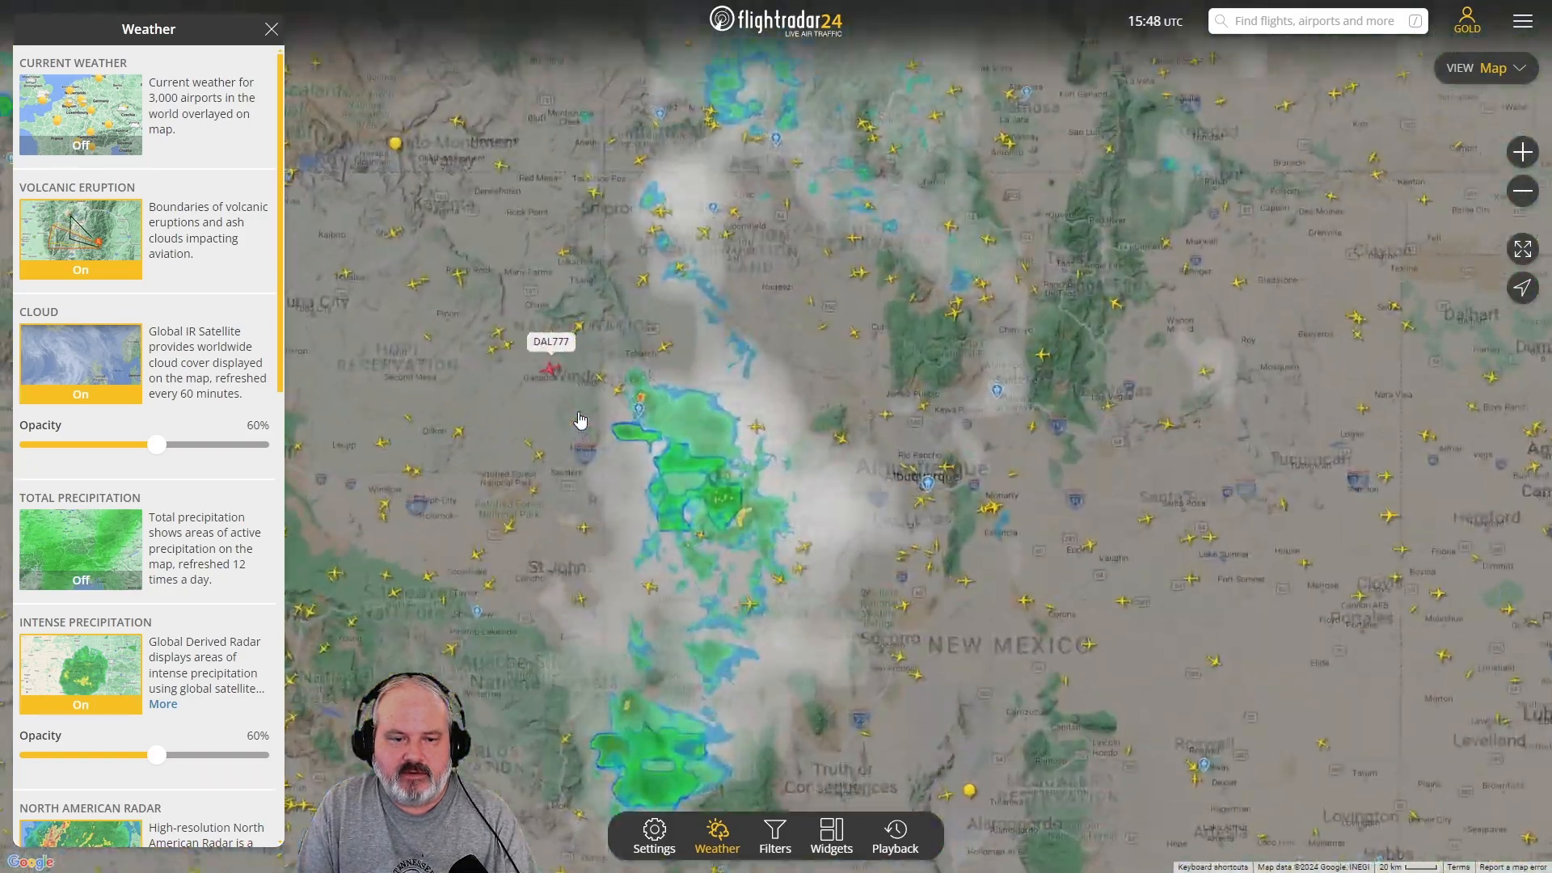
pyautogui.scroll(-5, 546, 406)
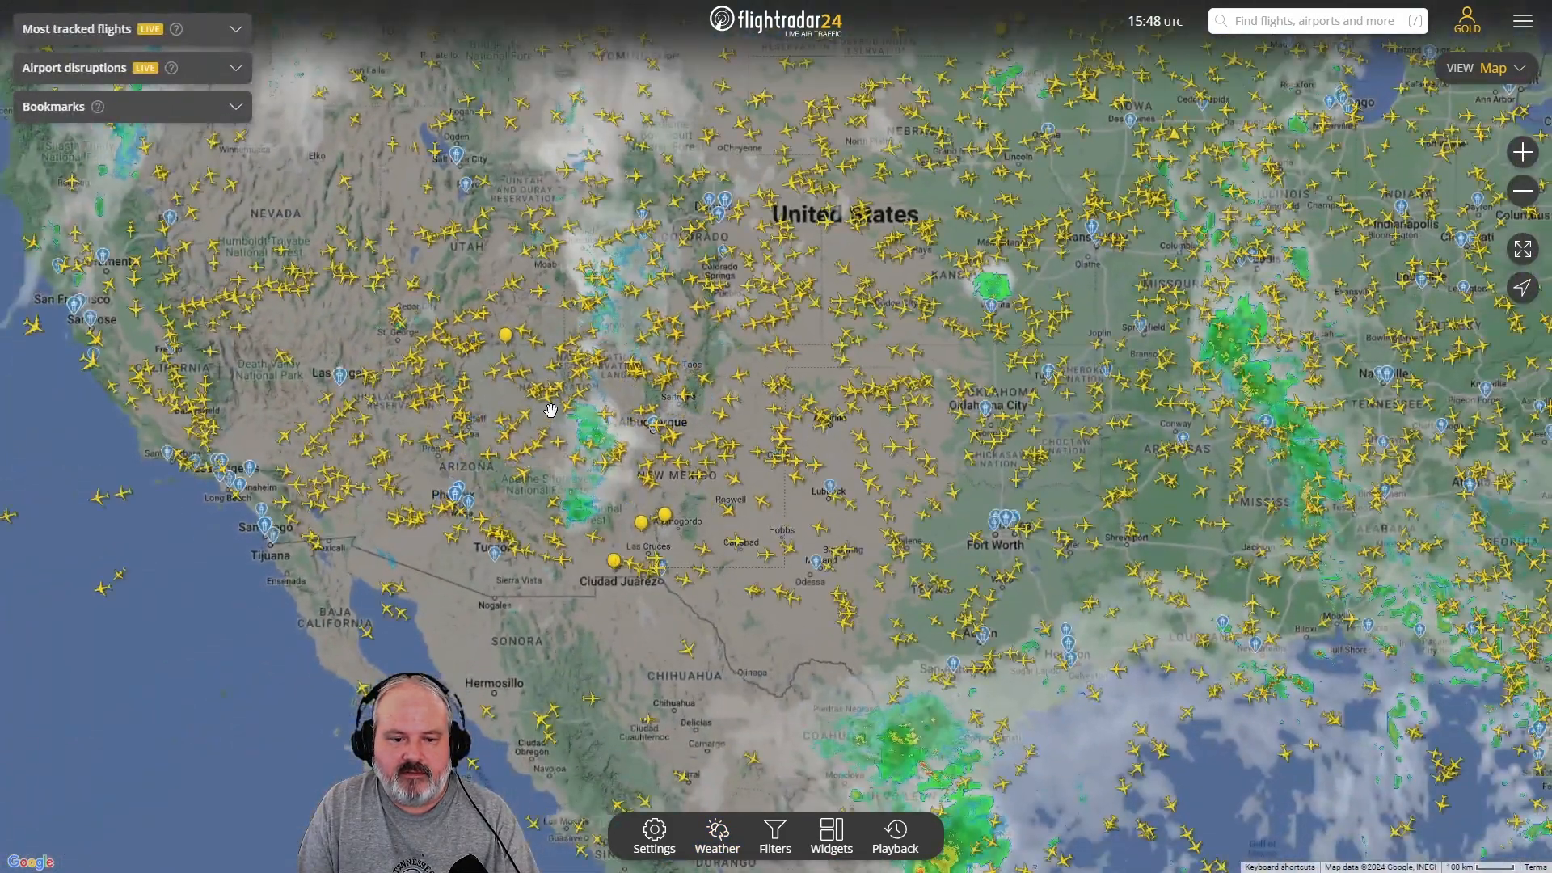
pyautogui.scroll(-2, 549, 409)
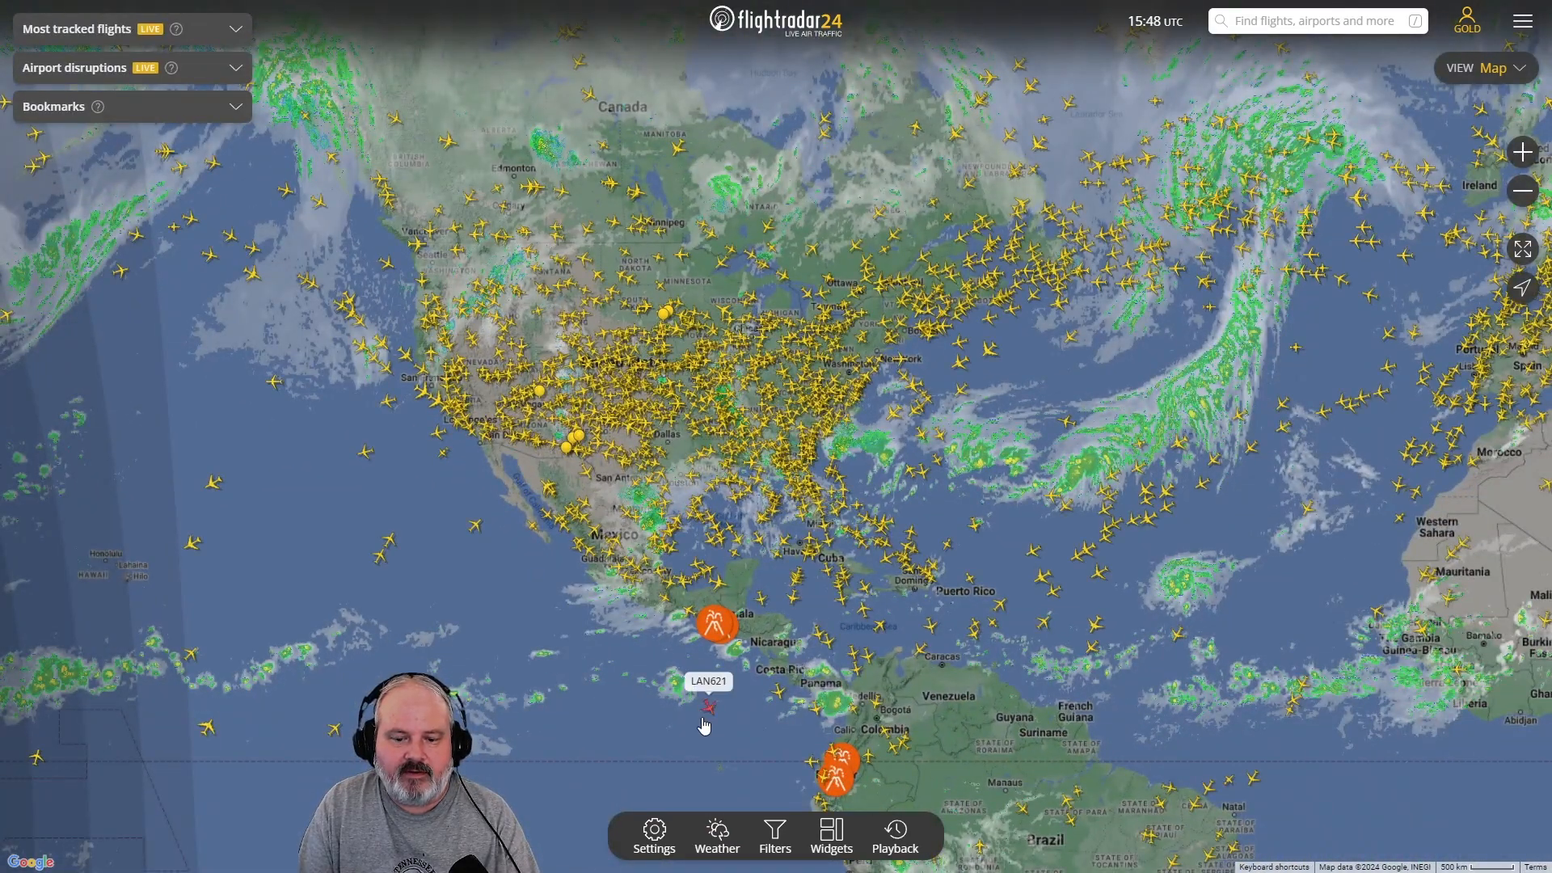
pyautogui.moveTo(740, 739); pyautogui.dragTo(634, 496)
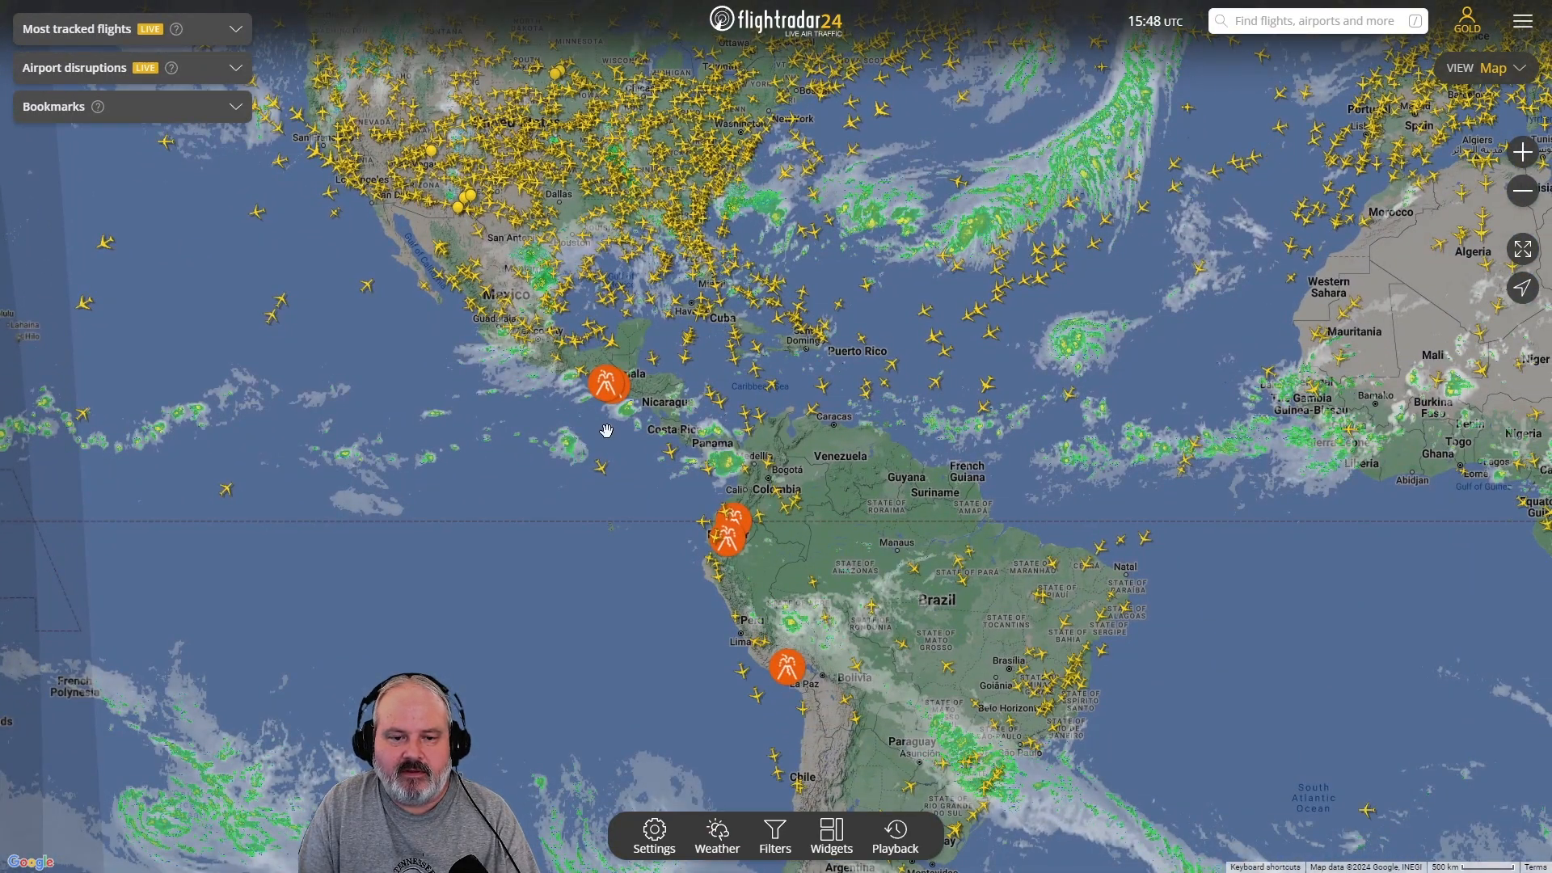
# Open the details of the Santa Maria volcano in Guatemala, read its eruption remarks, and close them.
pyautogui.scroll(5, 606, 402)
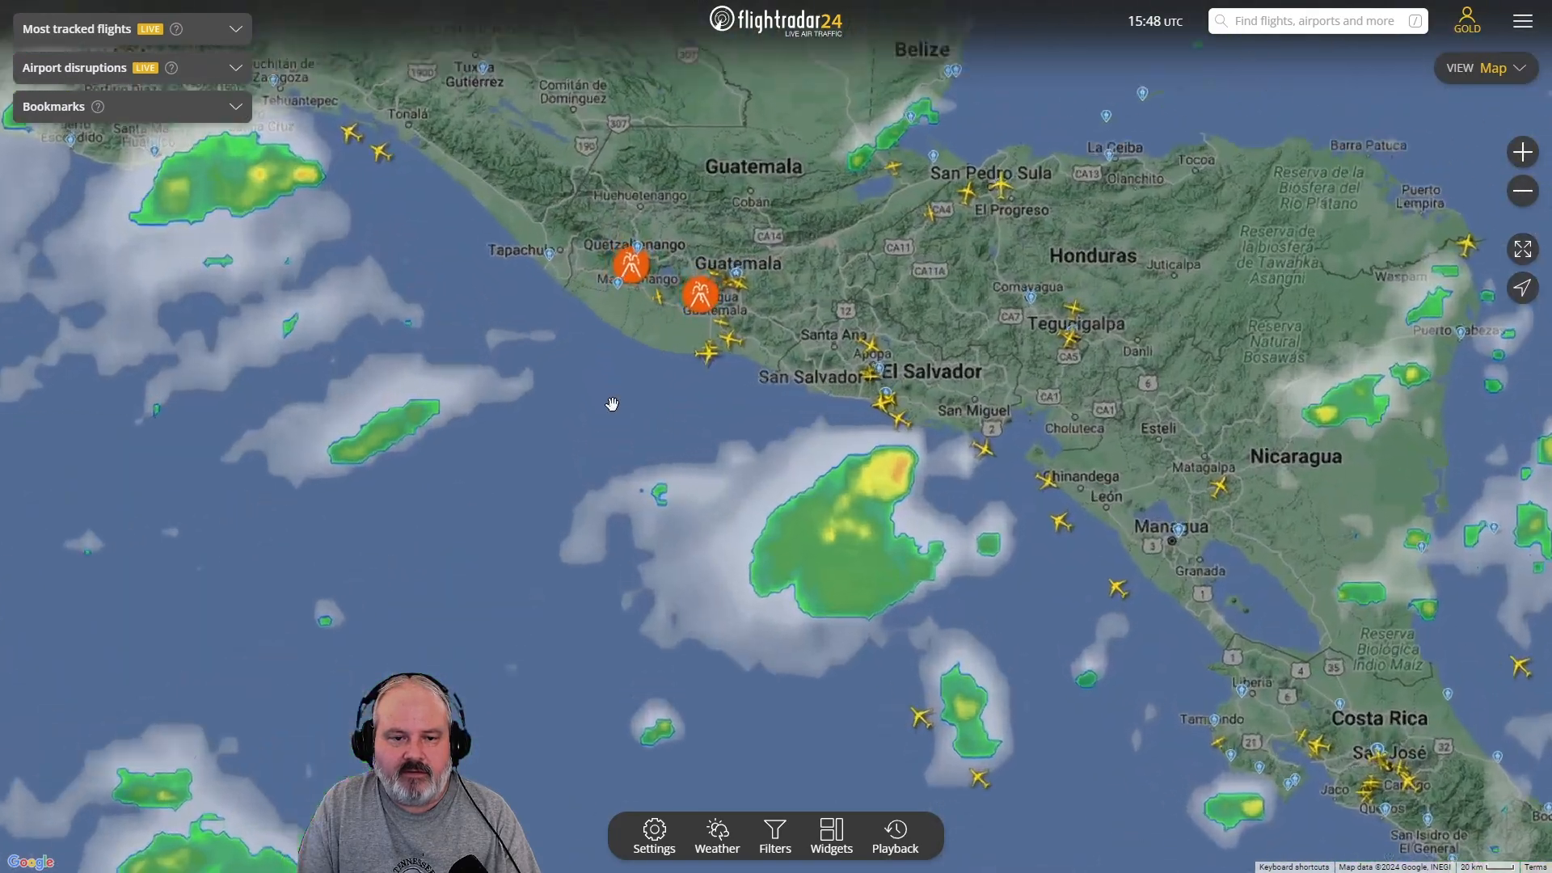
pyautogui.scroll(1, 612, 404)
pyautogui.click(637, 205)
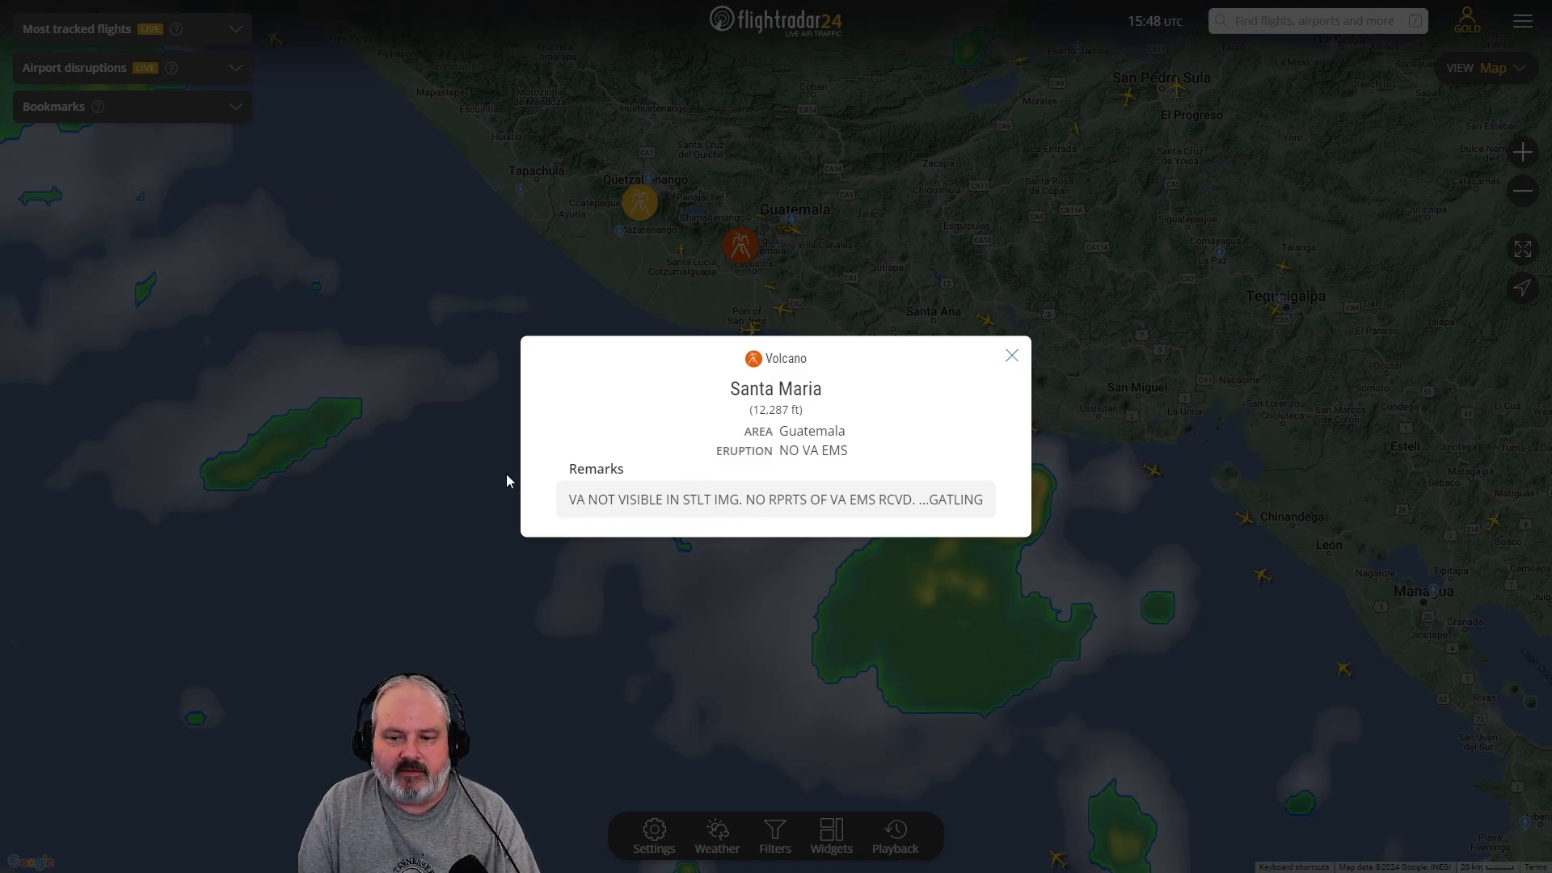
pyautogui.click(1011, 357)
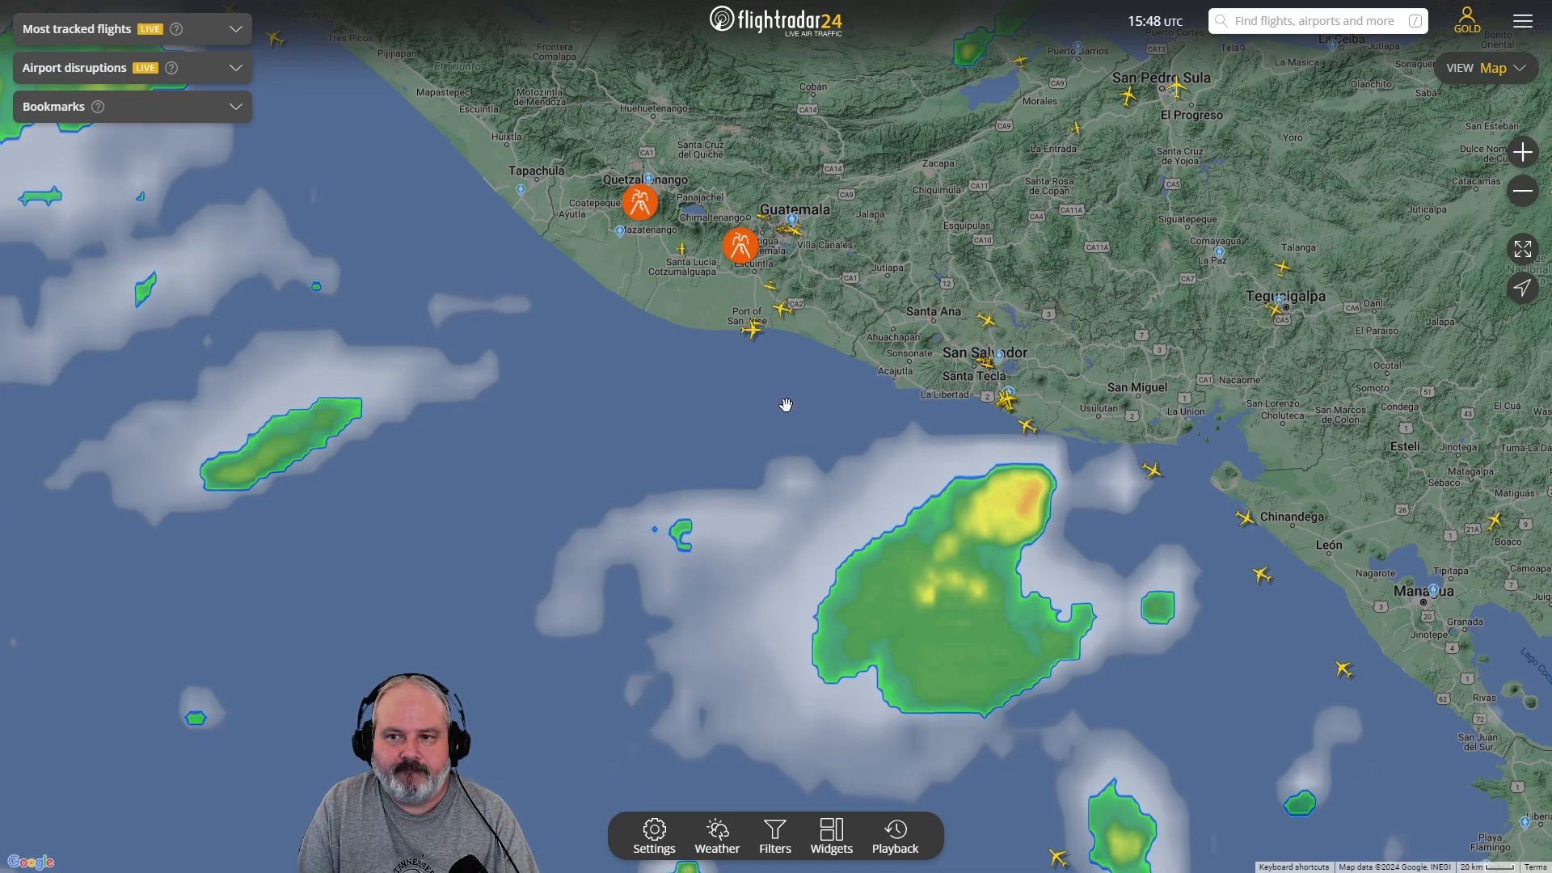
# Look over the volcano markers around Central America, then turn off the Volcanic Eruption layer.
pyautogui.moveTo(812, 402); pyautogui.dragTo(512, 516)
pyautogui.scroll(-3, 513, 517)
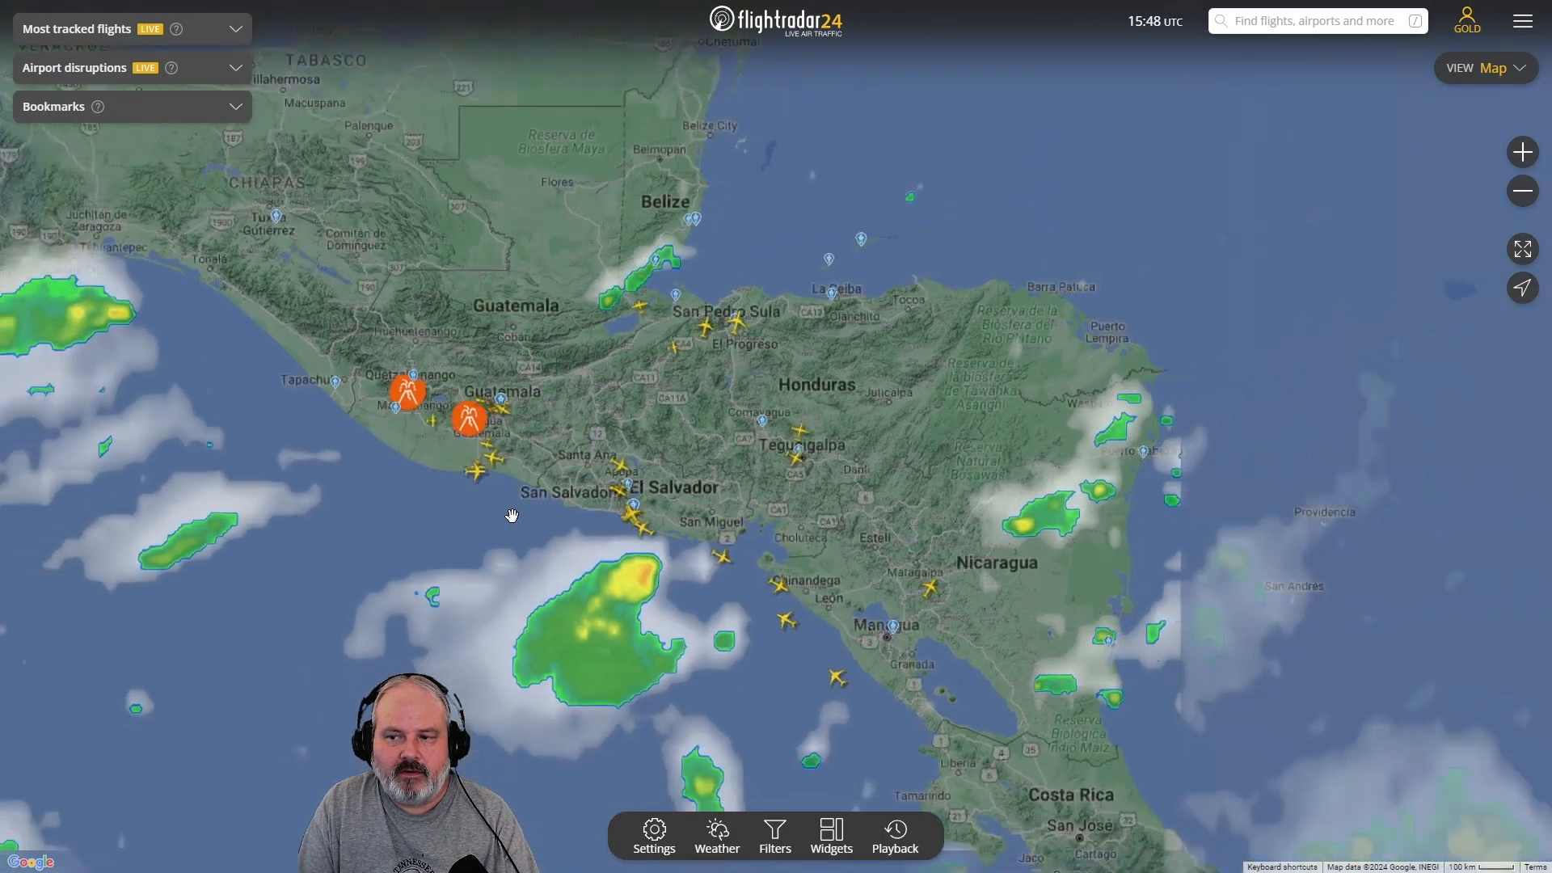
pyautogui.scroll(-3, 511, 515)
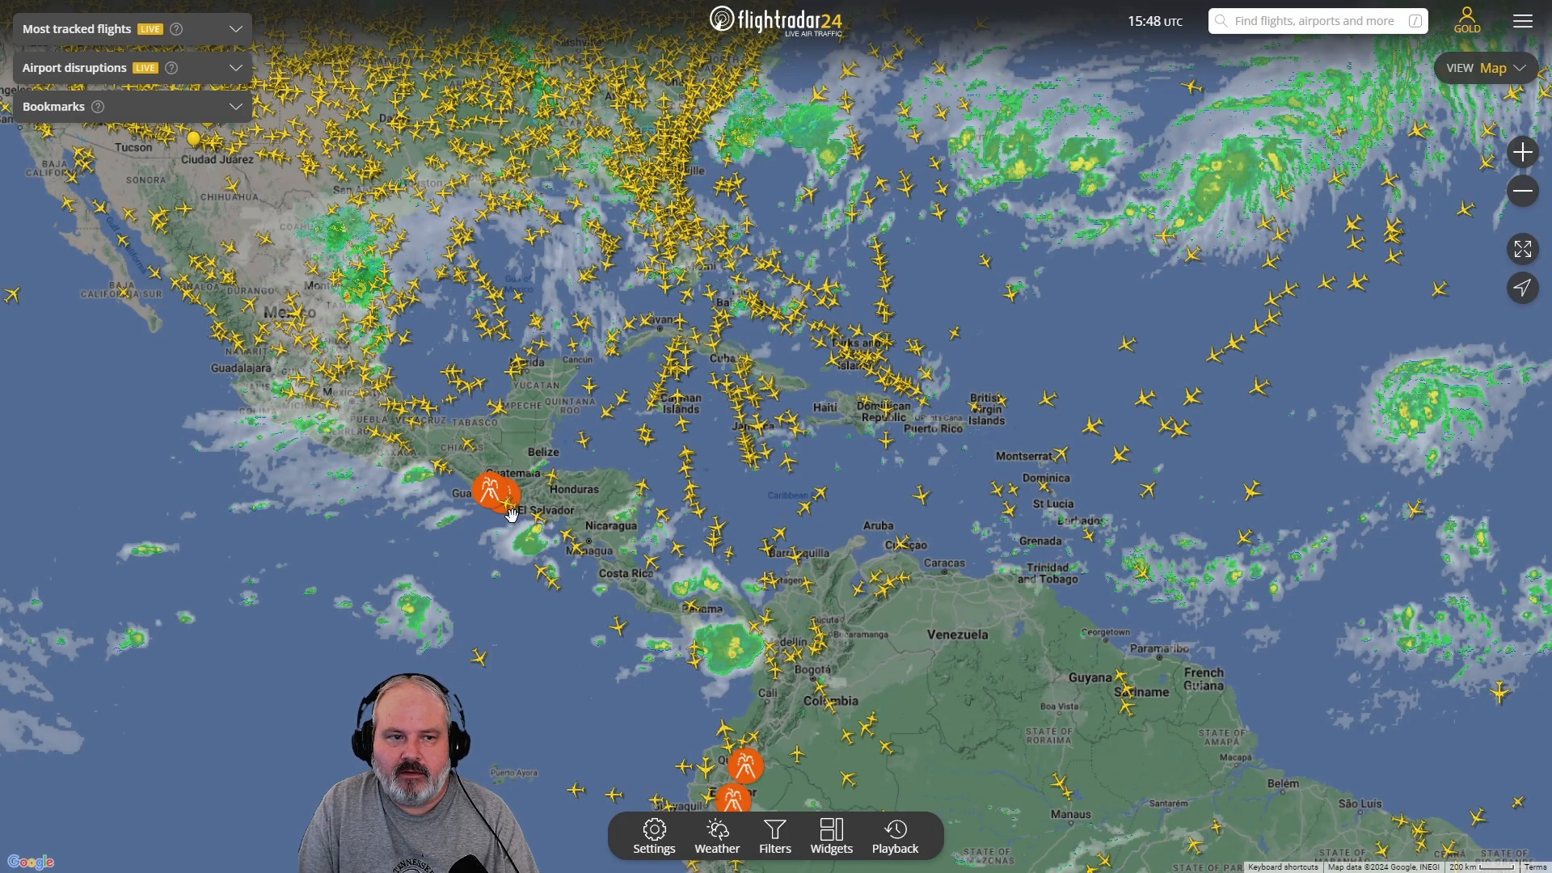
pyautogui.scroll(3, 512, 515)
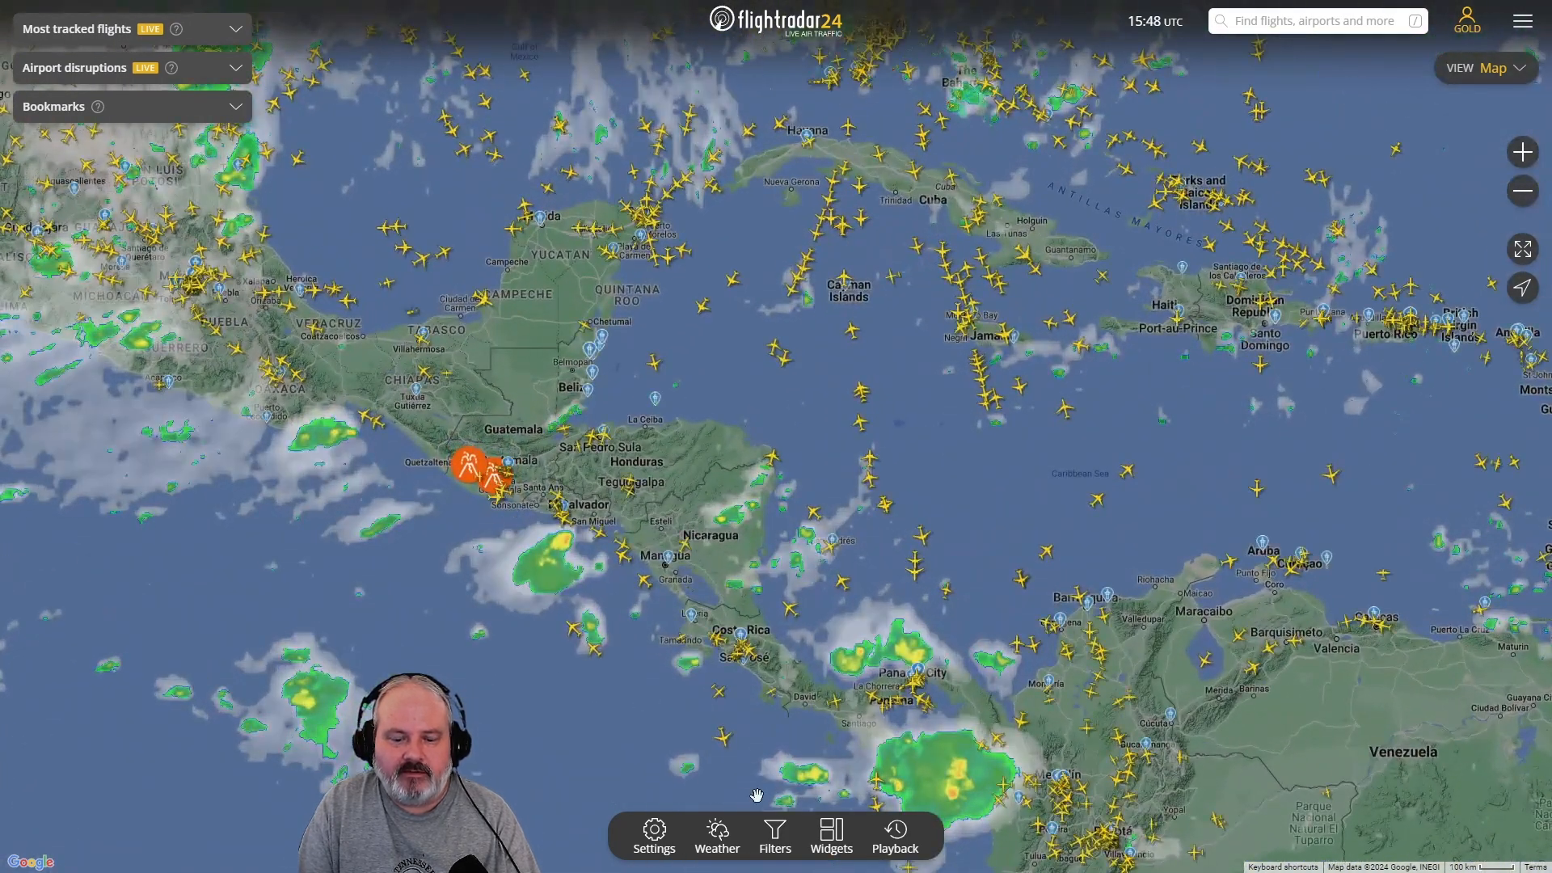
pyautogui.click(717, 833)
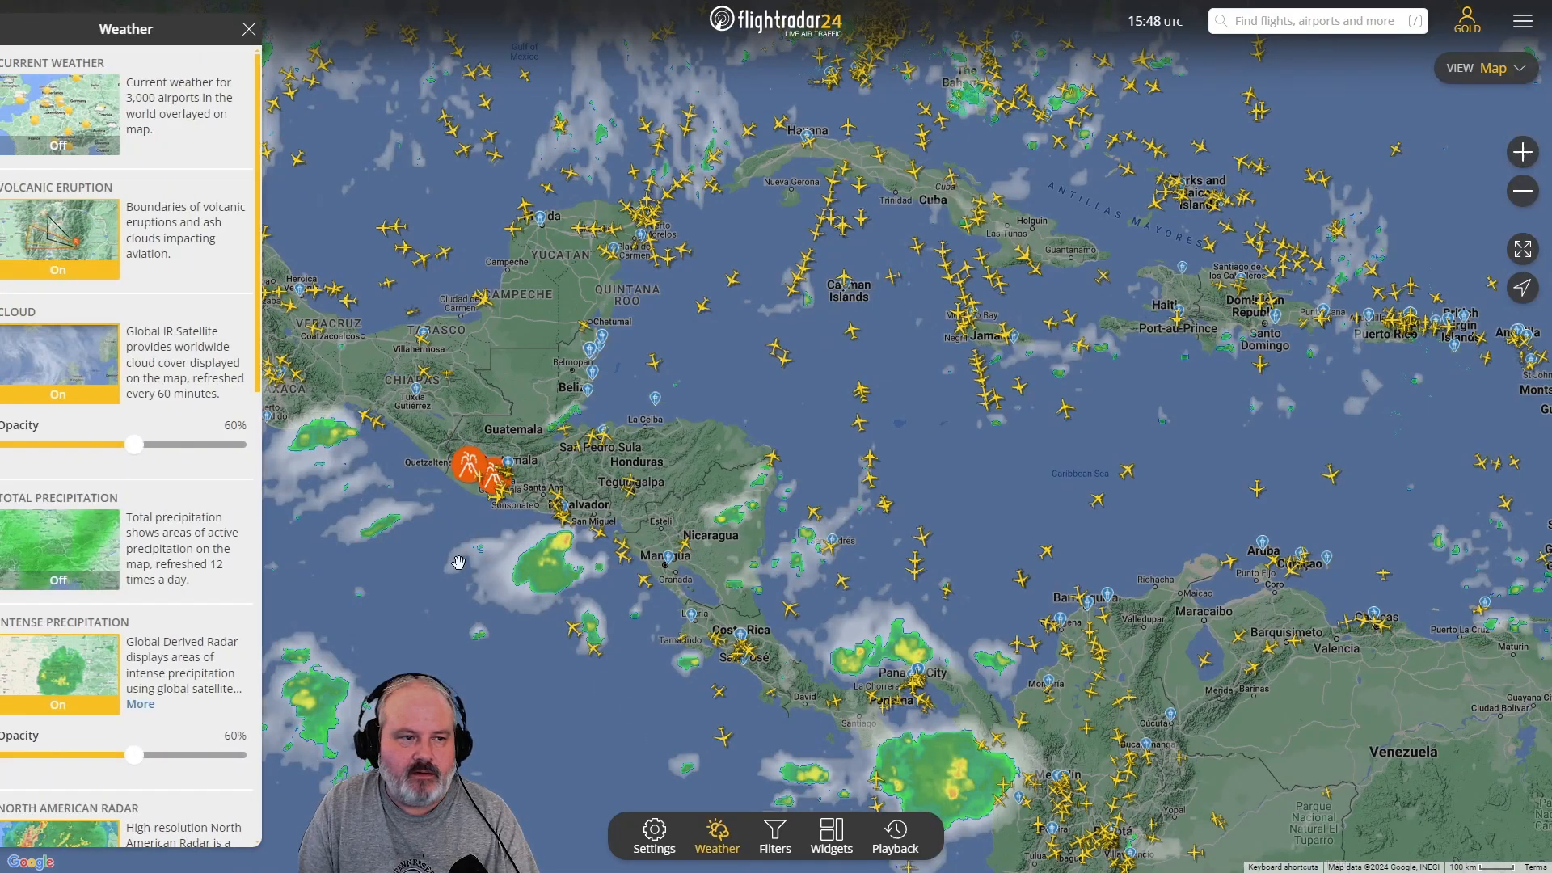
pyautogui.click(90, 246)
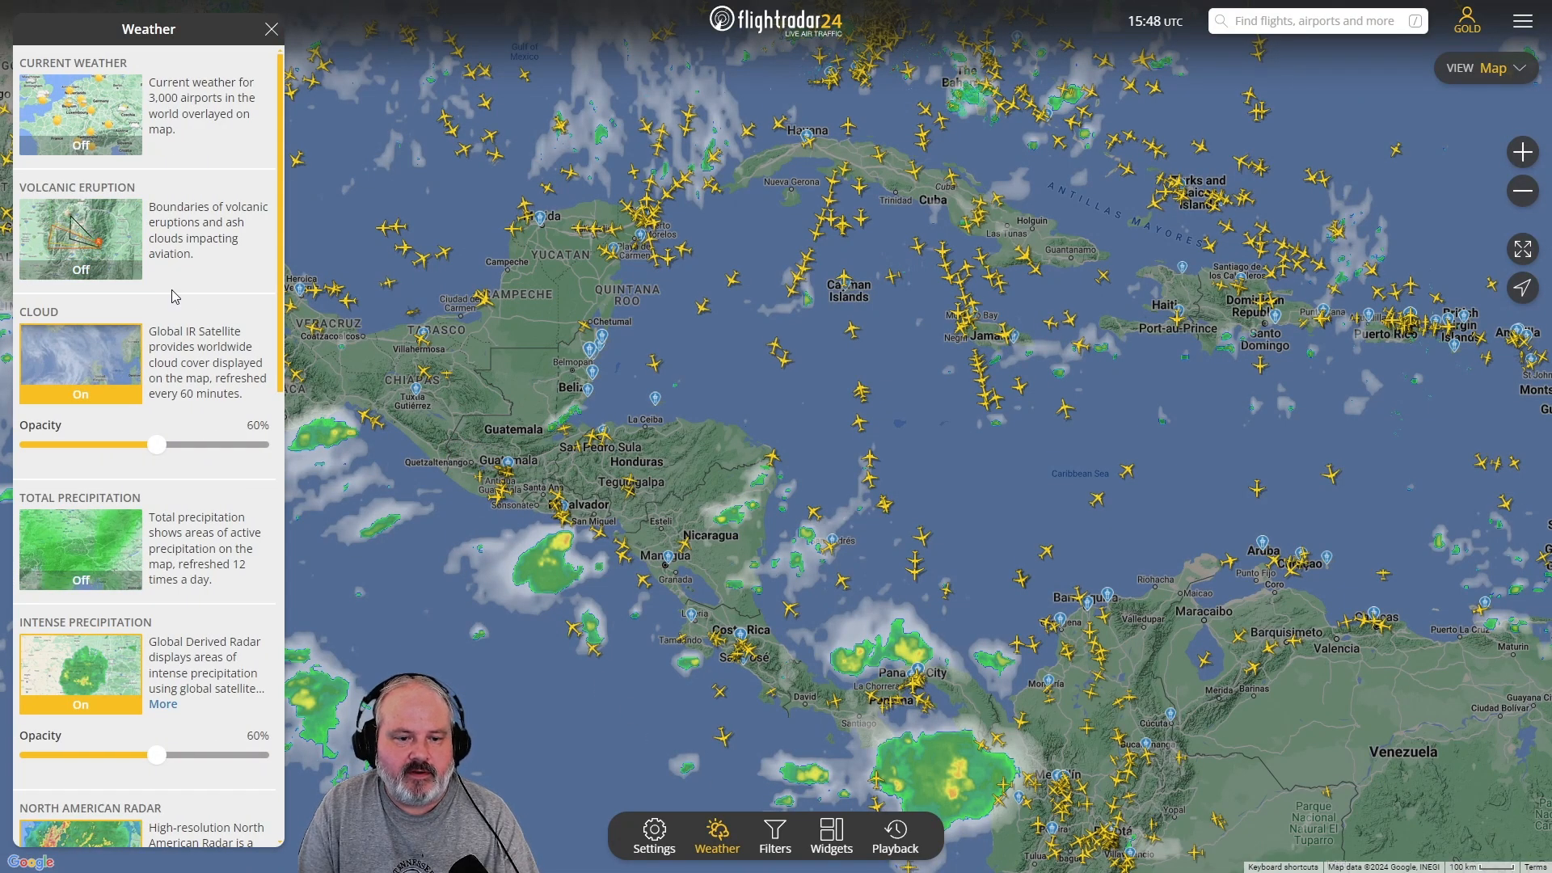
# Examine the cloud and precipitation overlays over the Gulf of Mexico and southeastern United States, then close the weather options.
pyautogui.scroll(-5, 437, 534)
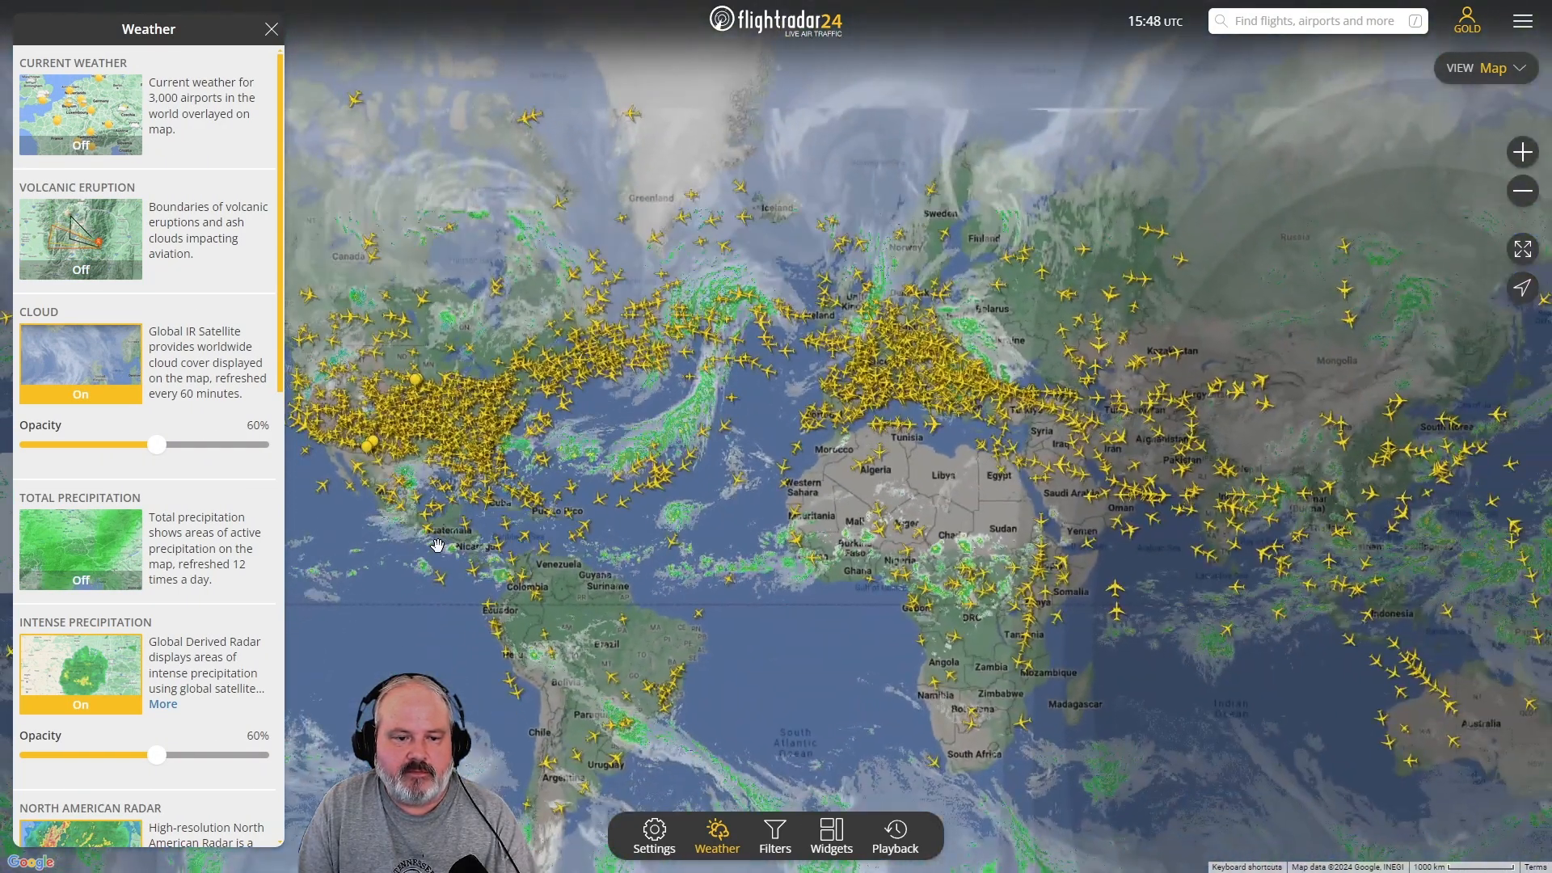
pyautogui.scroll(3, 437, 546)
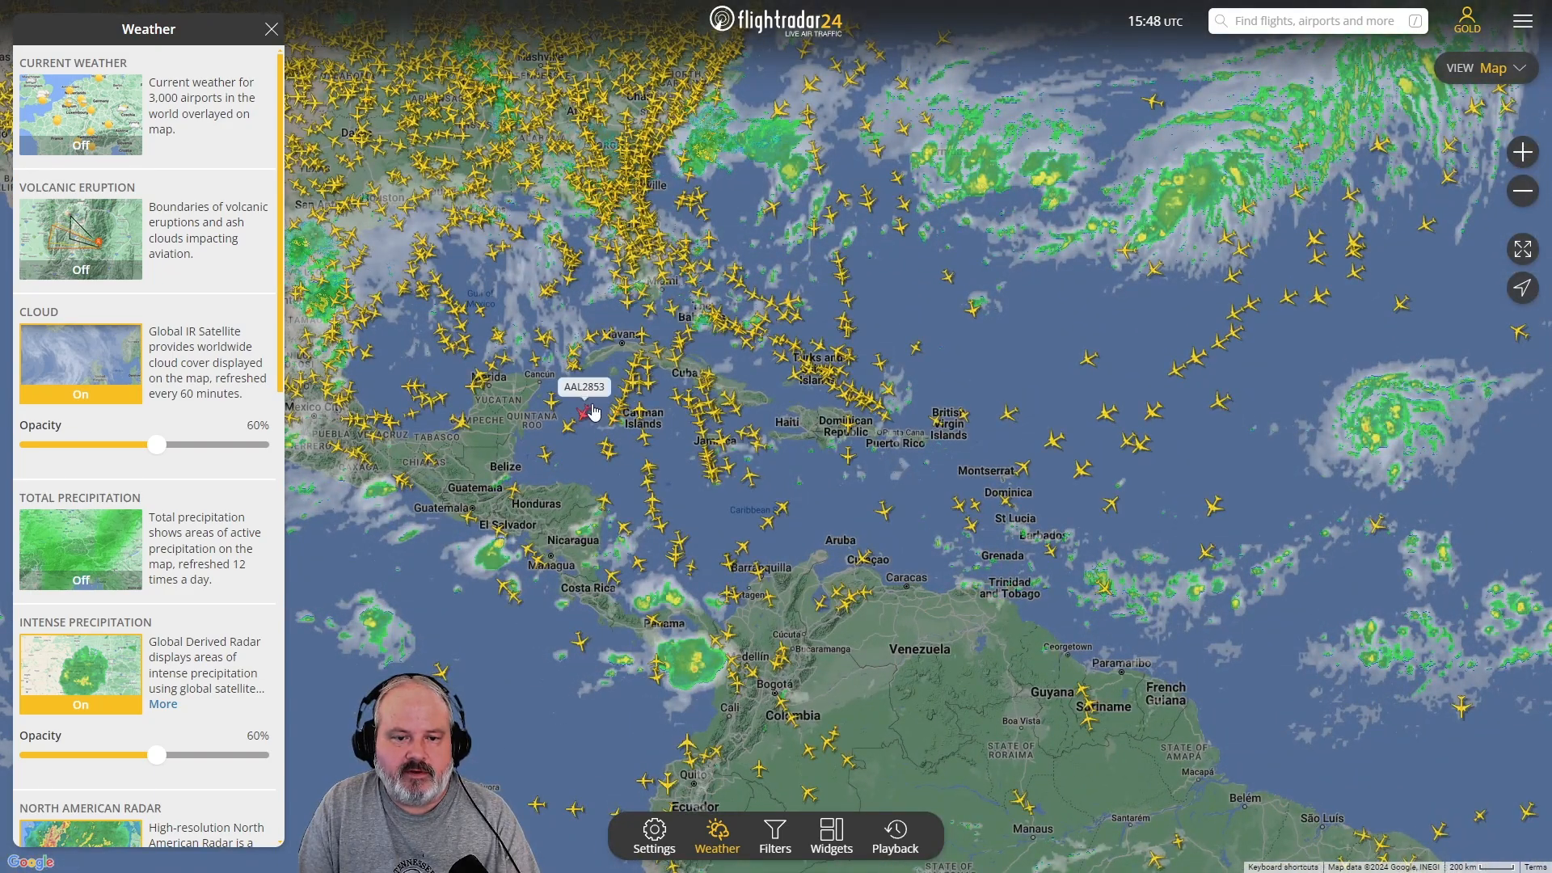
pyautogui.moveTo(592, 396); pyautogui.dragTo(873, 530)
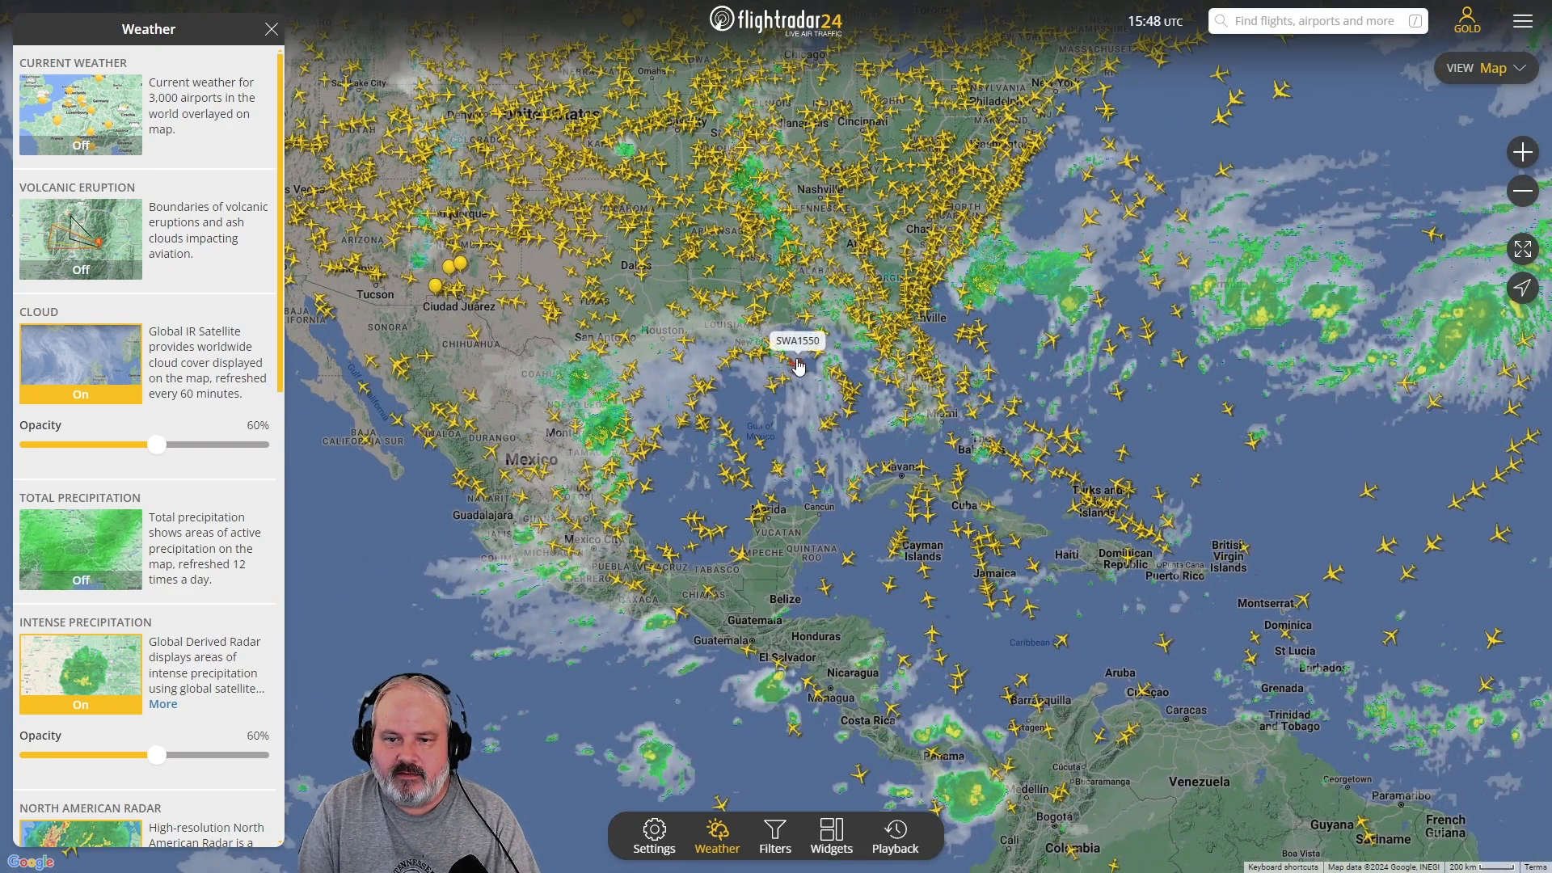
pyautogui.scroll(2, 804, 367)
pyautogui.scroll(1, 805, 368)
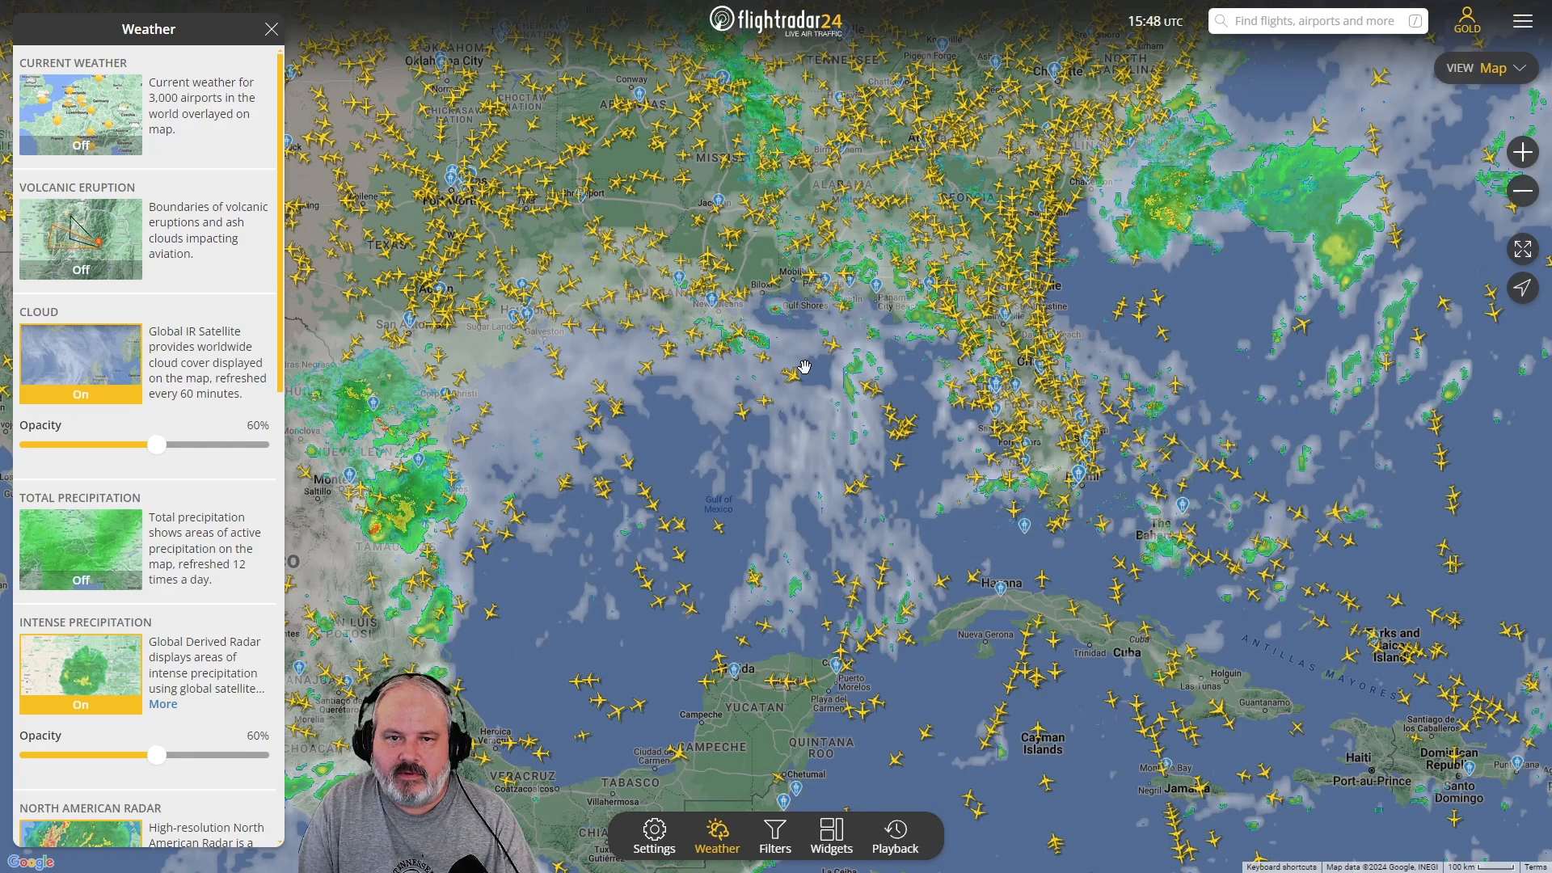
pyautogui.moveTo(669, 420); pyautogui.dragTo(745, 621)
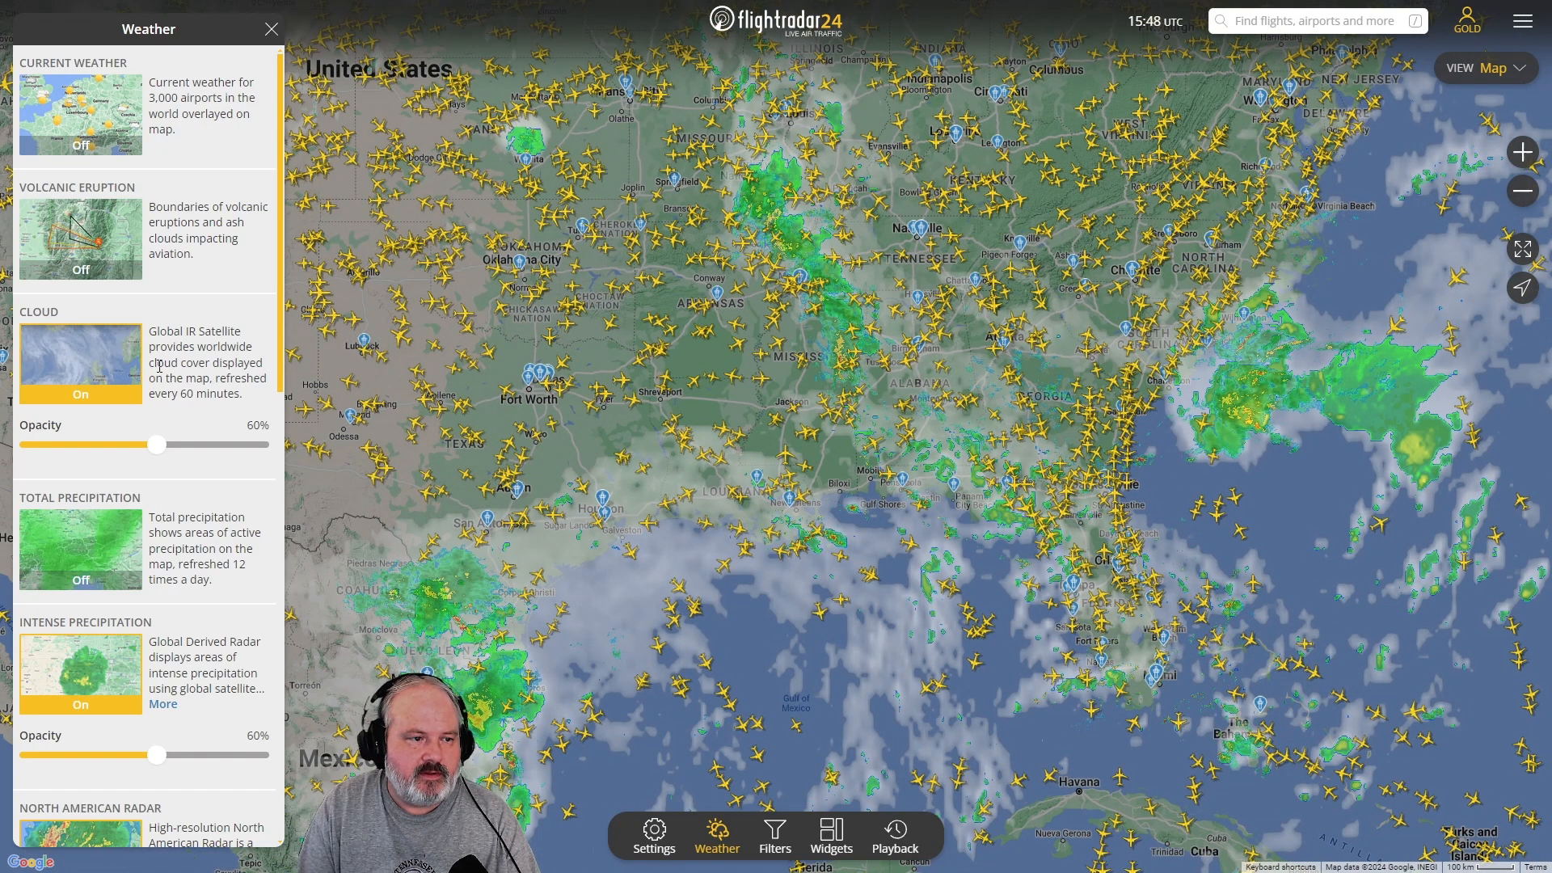
pyautogui.click(271, 30)
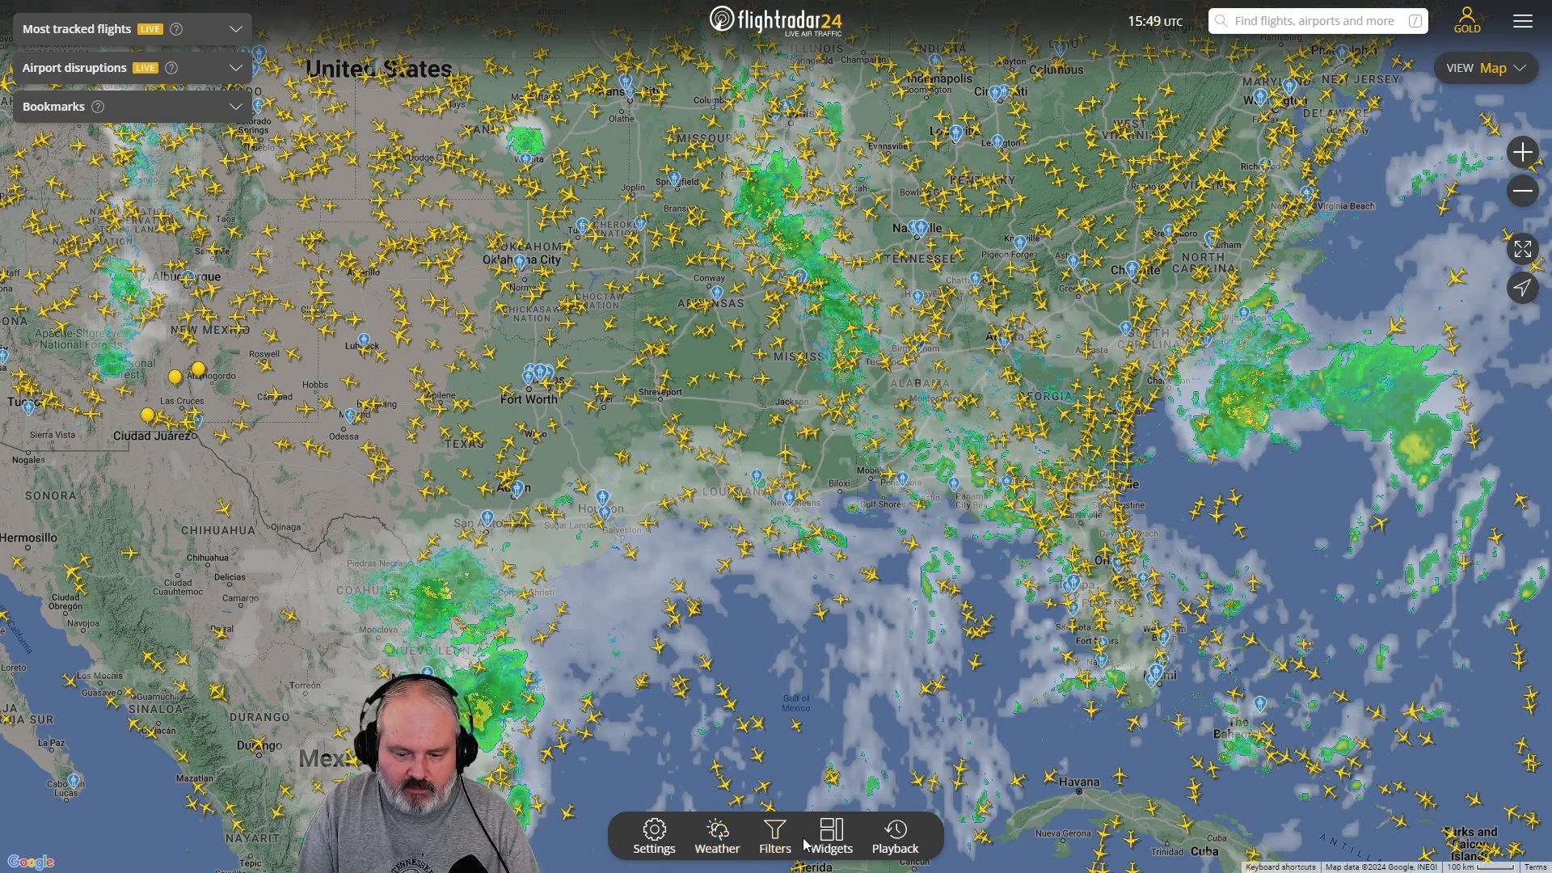
# Open the aircraft category filters and switch Ground vehicles off and back on while viewing Houston's George Bush airport.
pyautogui.click(776, 837)
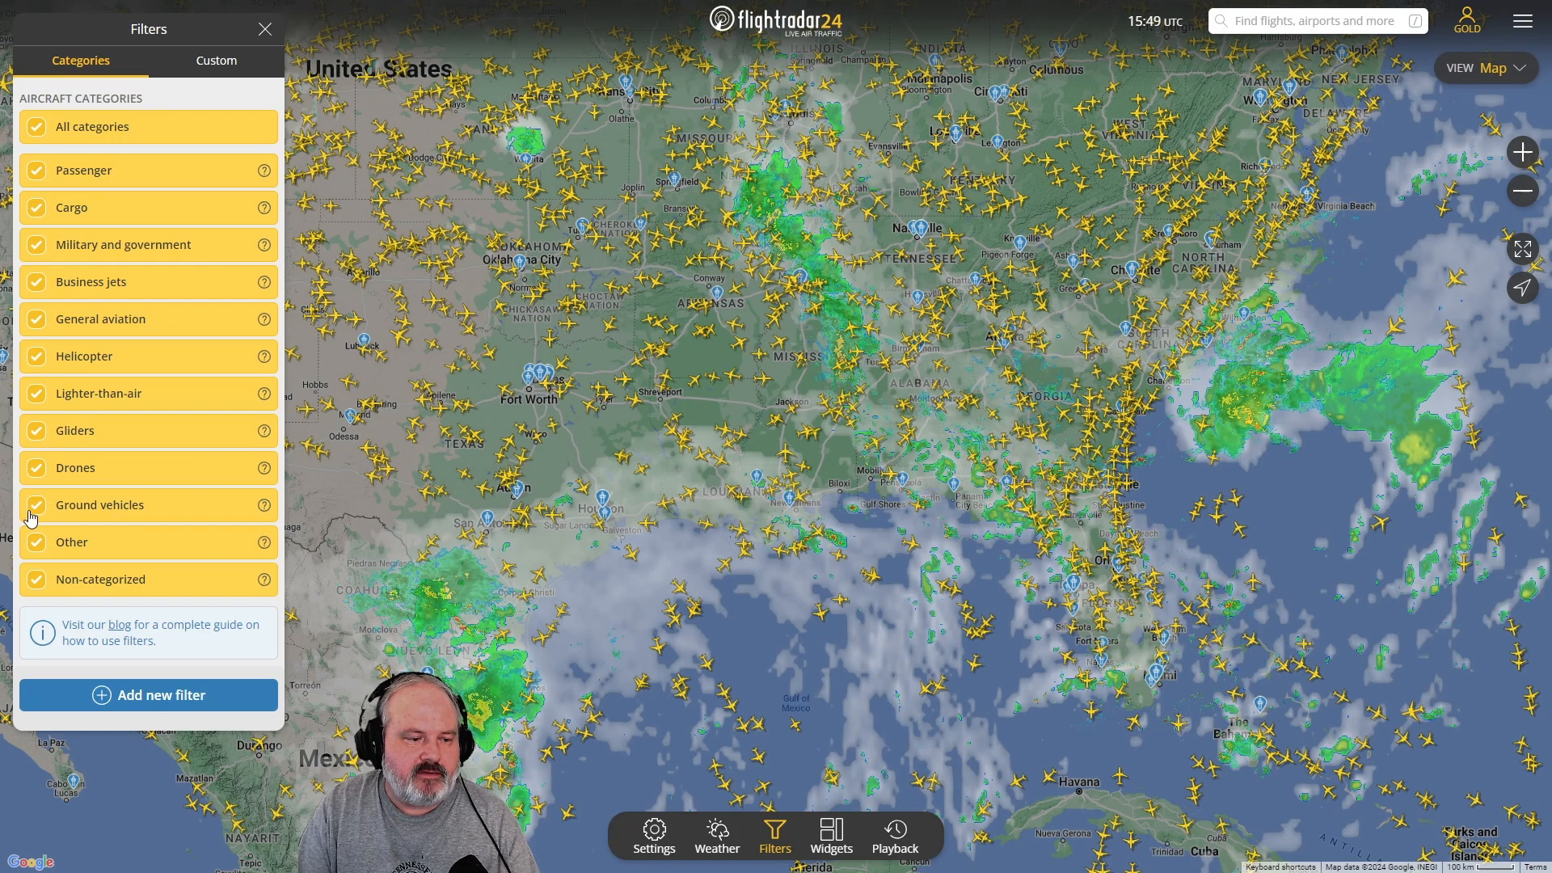
pyautogui.scroll(5, 575, 521)
pyautogui.scroll(3, 580, 521)
pyautogui.moveTo(1022, 367); pyautogui.dragTo(911, 473)
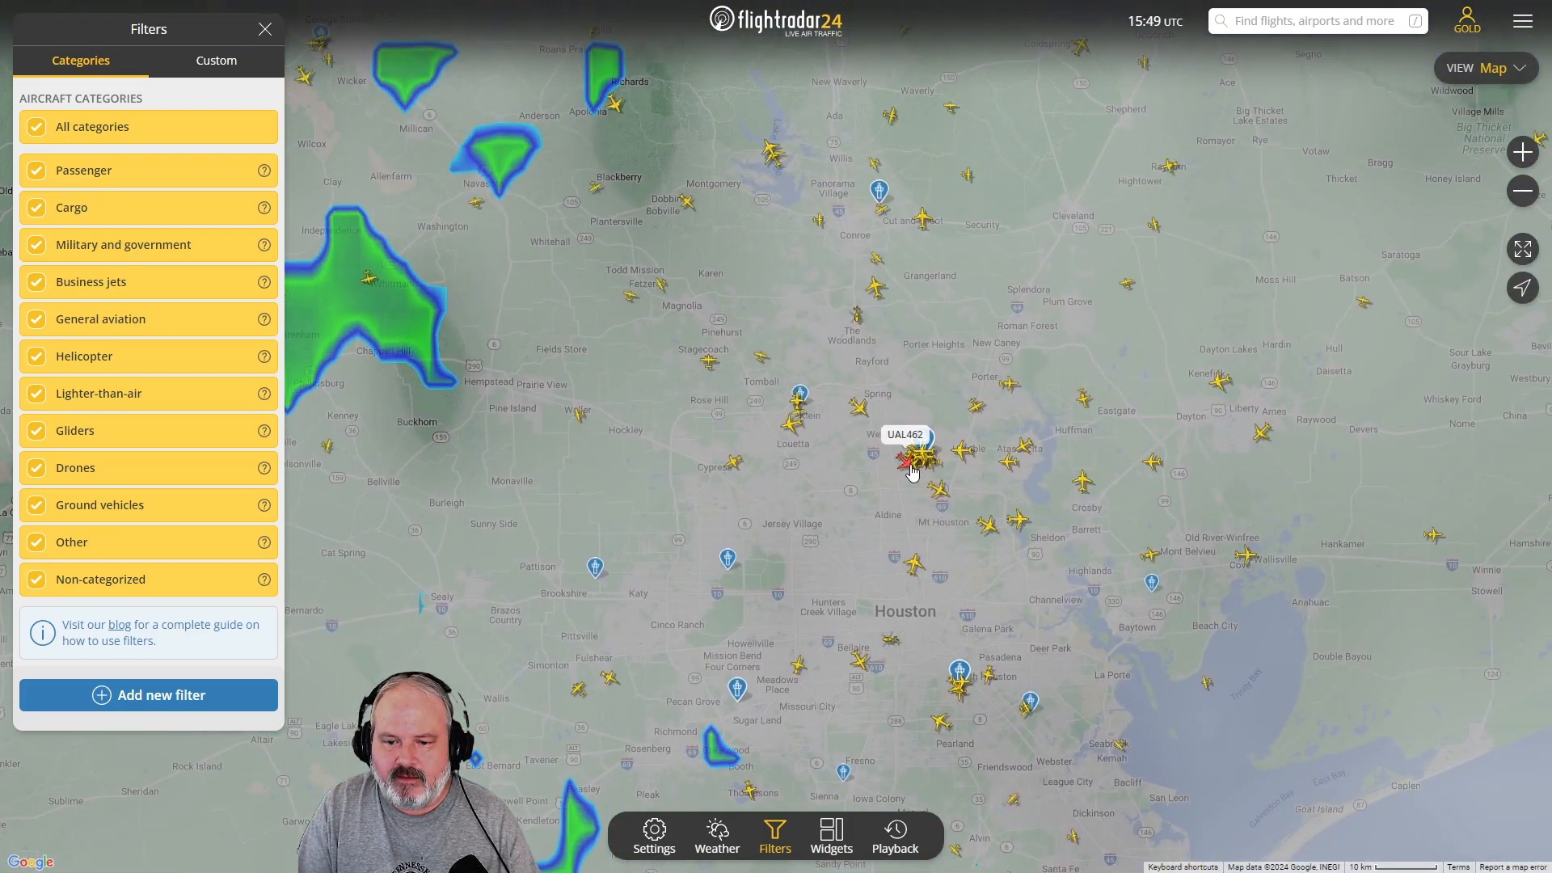
pyautogui.scroll(6, 911, 472)
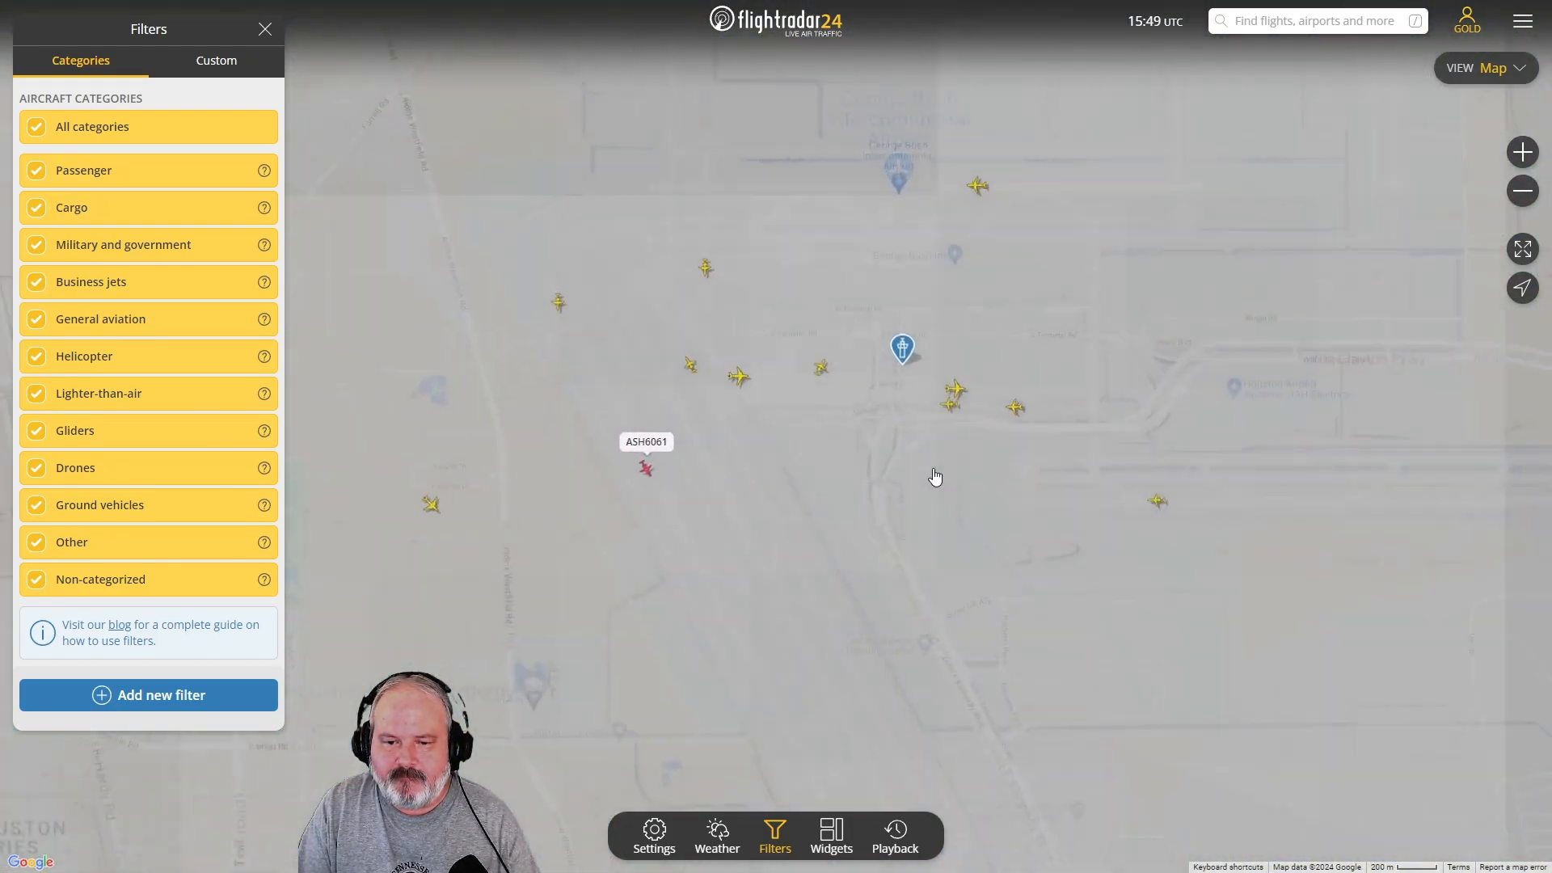
pyautogui.moveTo(963, 497); pyautogui.dragTo(914, 377)
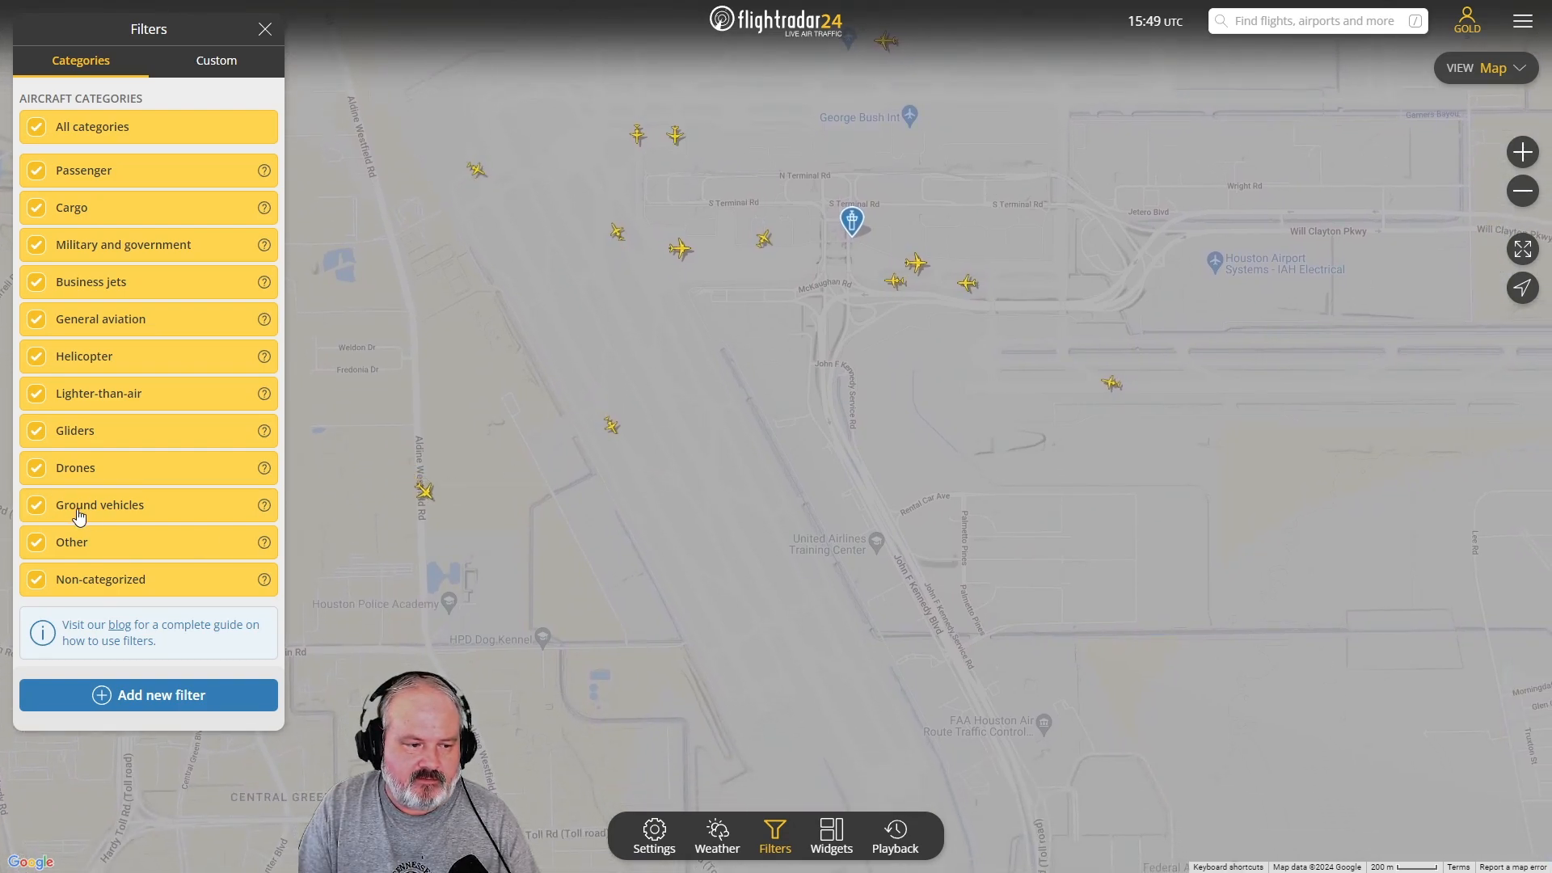
pyautogui.click(39, 507)
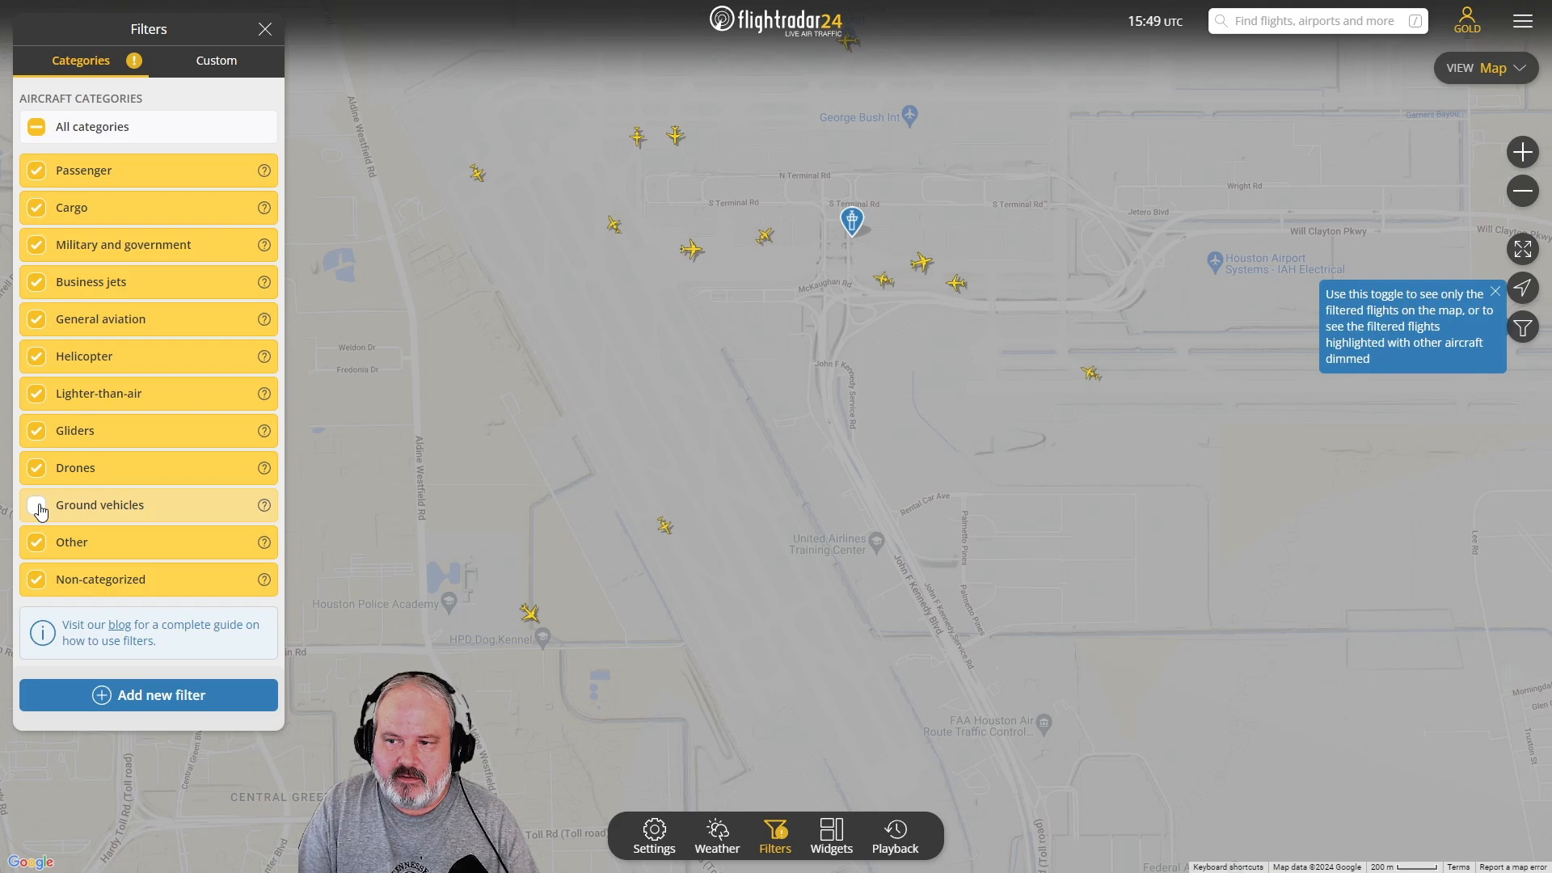
pyautogui.click(41, 511)
# Exclude the Passenger, Cargo, Business jets, General aviation, and Military and government categories from the traffic around Houston.
pyautogui.scroll(-1, 546, 506)
pyautogui.scroll(-5, 546, 506)
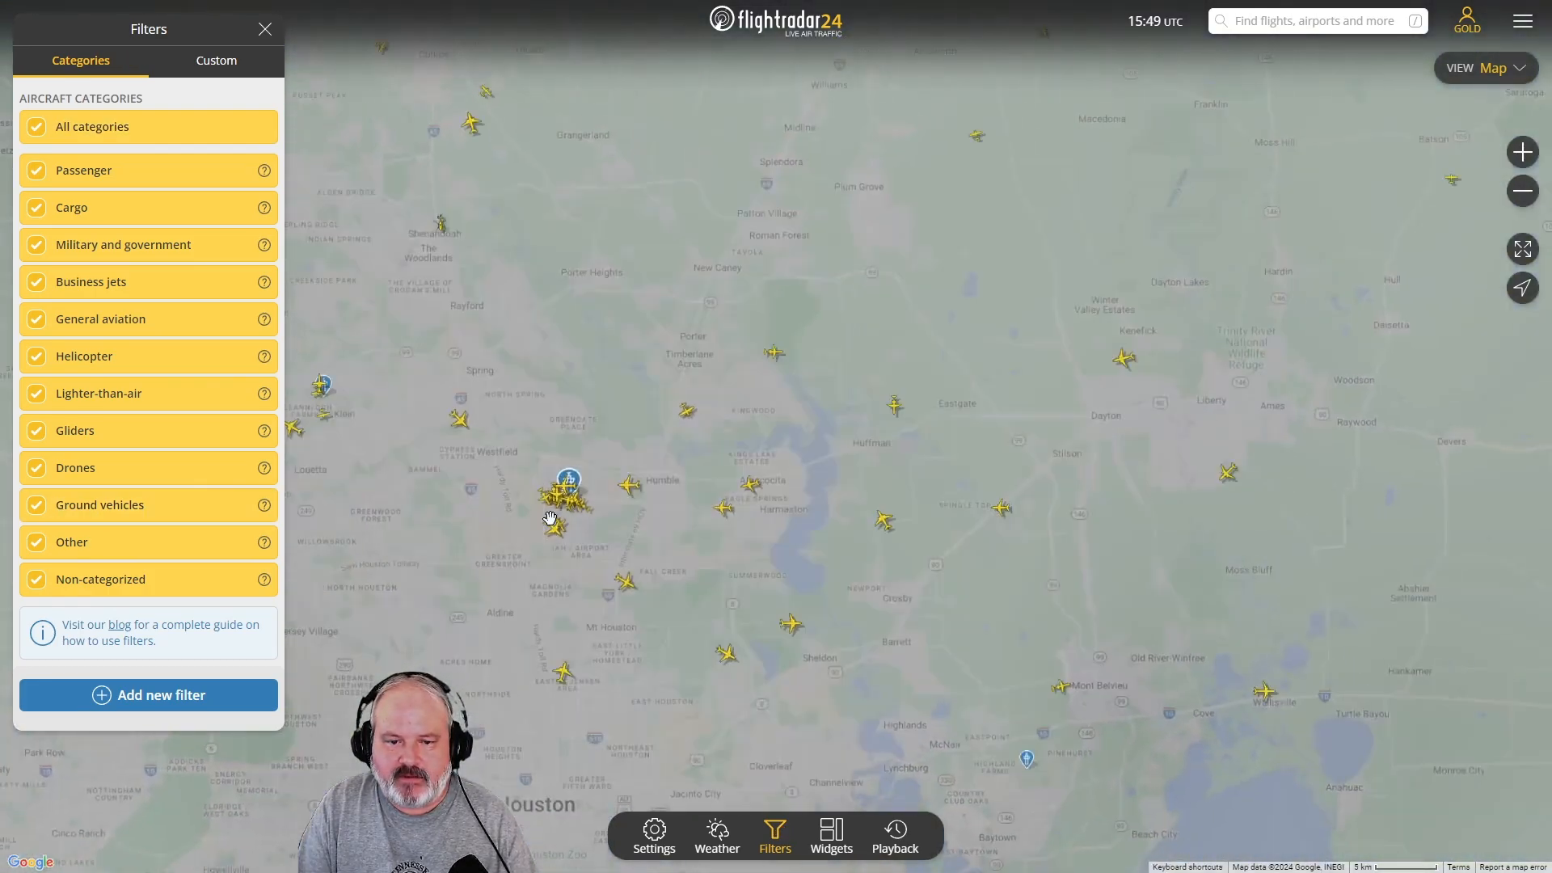
pyautogui.scroll(-2, 550, 517)
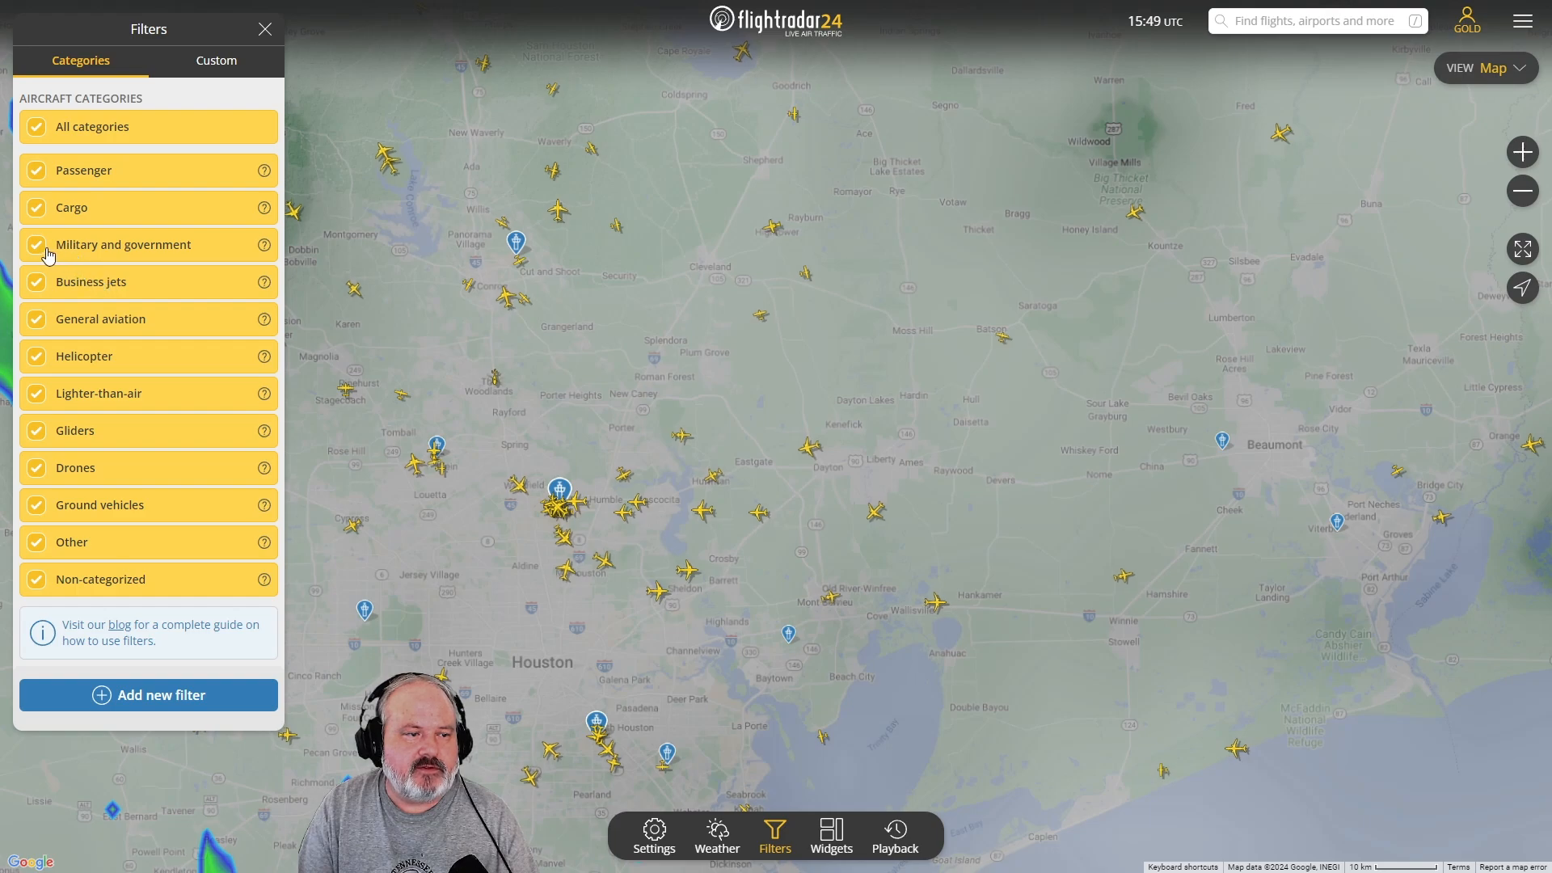
pyautogui.click(41, 184)
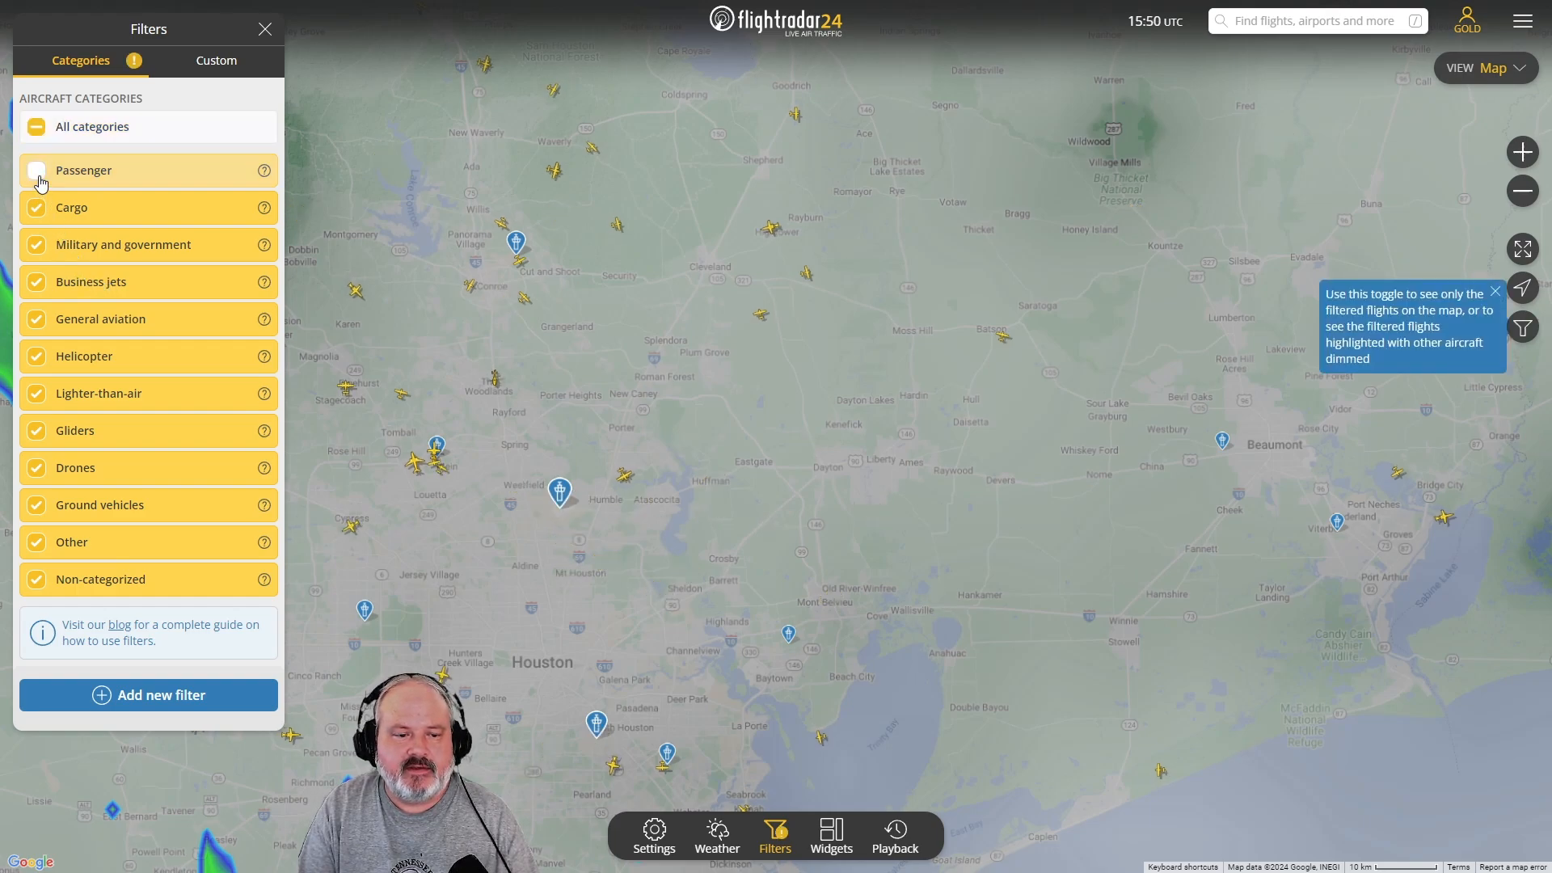
pyautogui.click(37, 208)
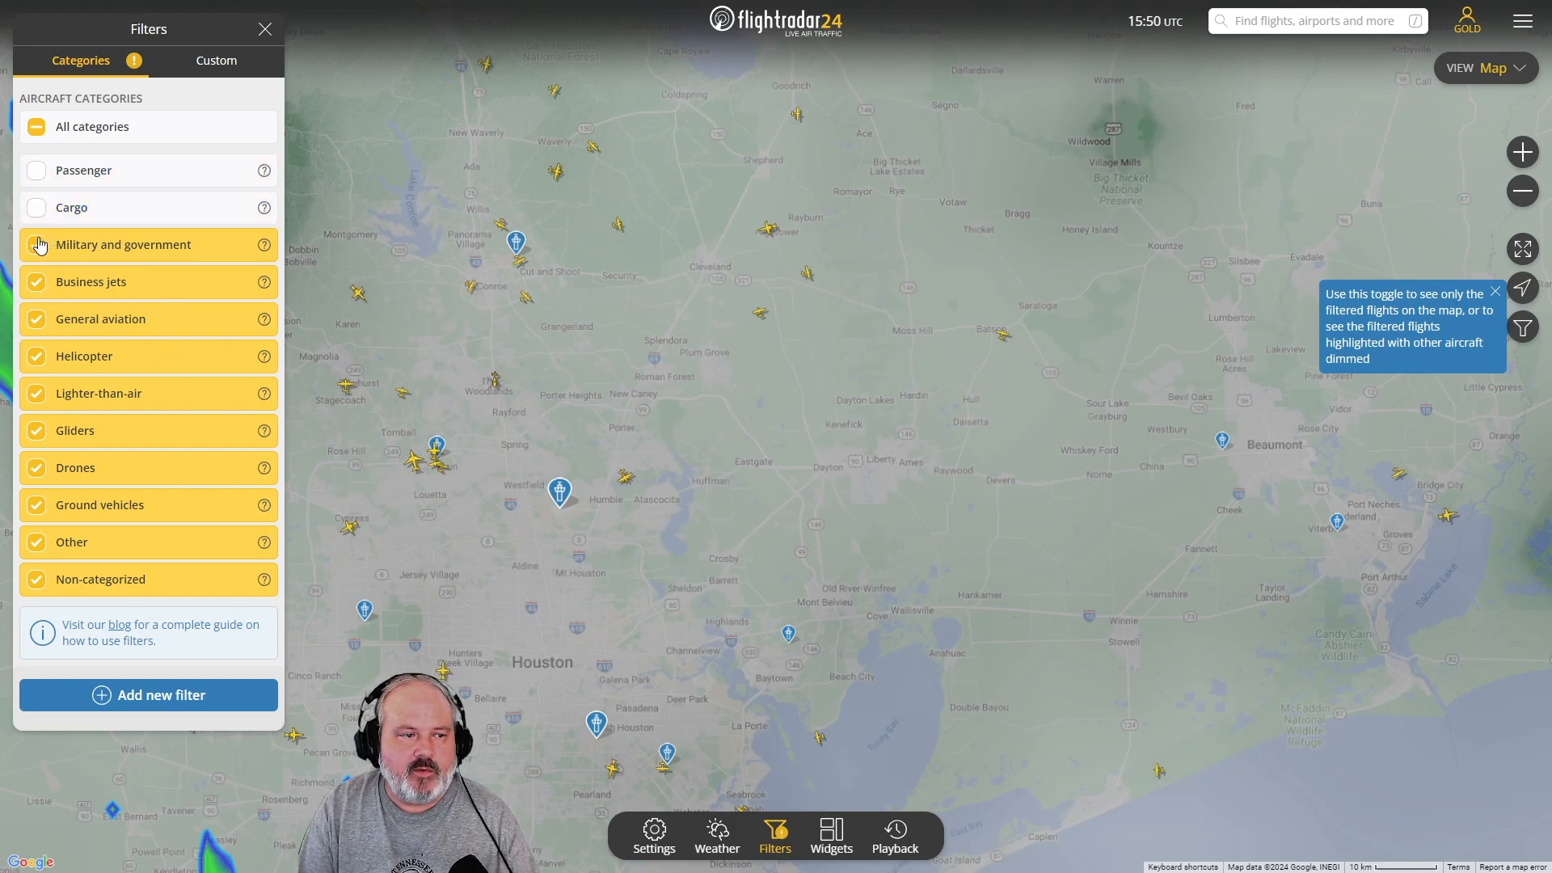
pyautogui.click(37, 283)
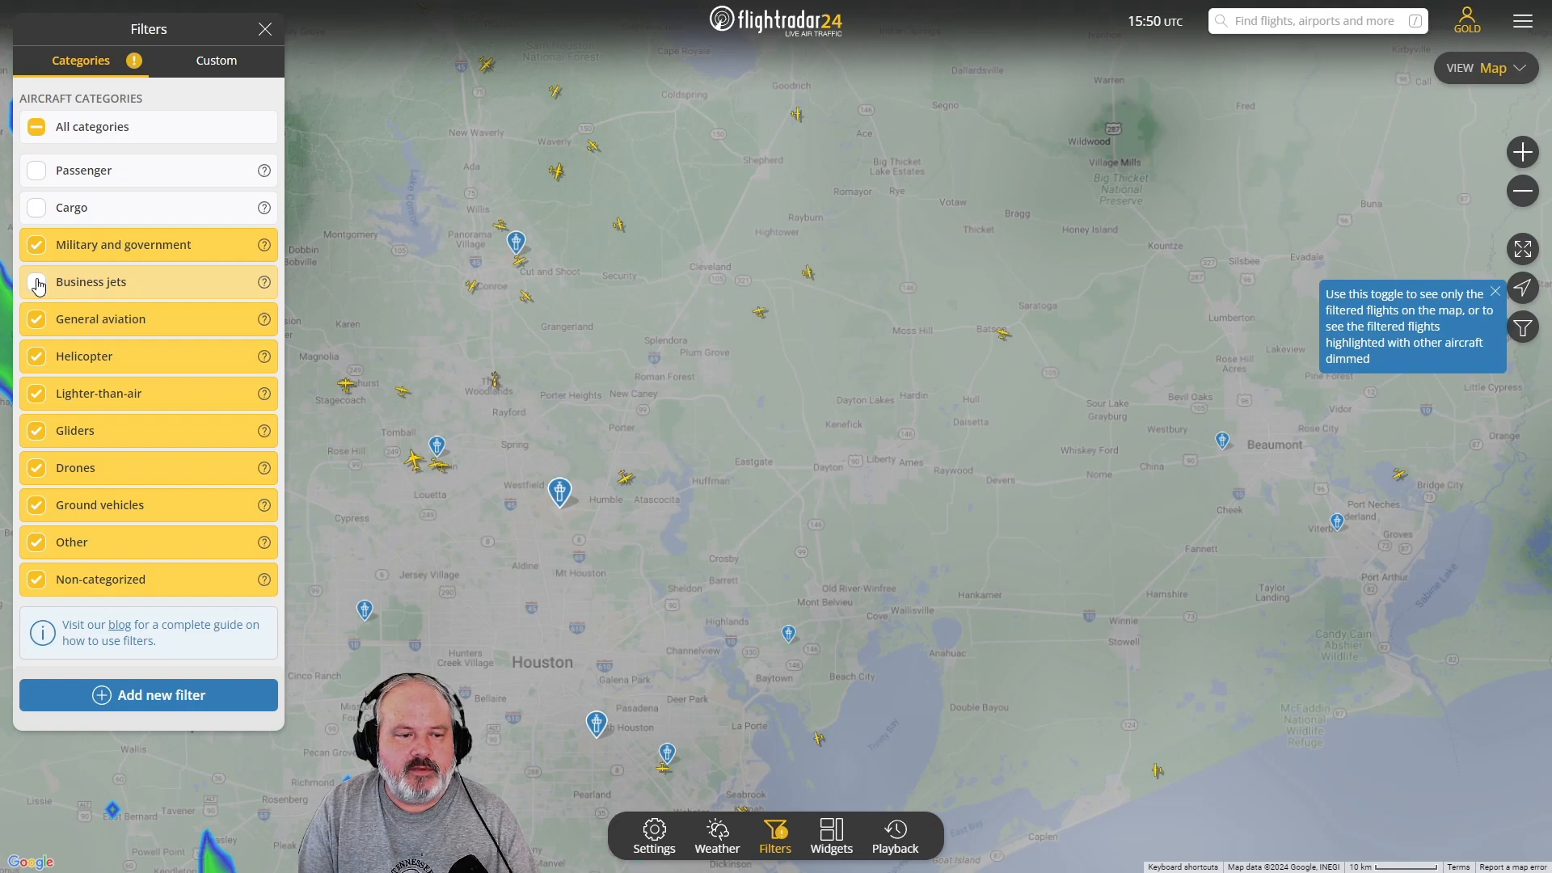
pyautogui.click(37, 320)
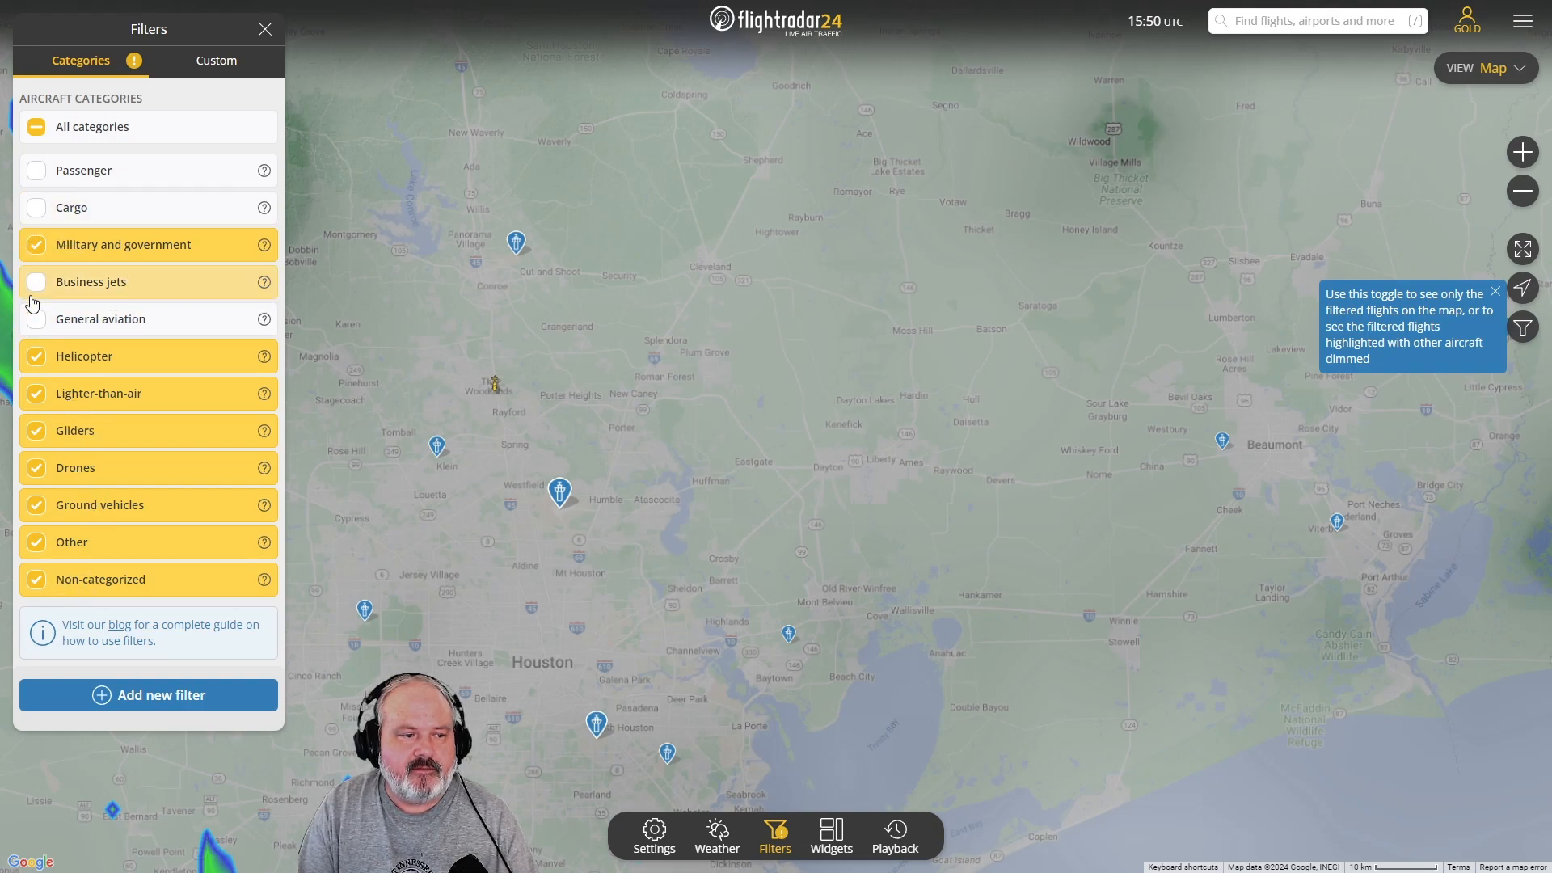
pyautogui.click(36, 247)
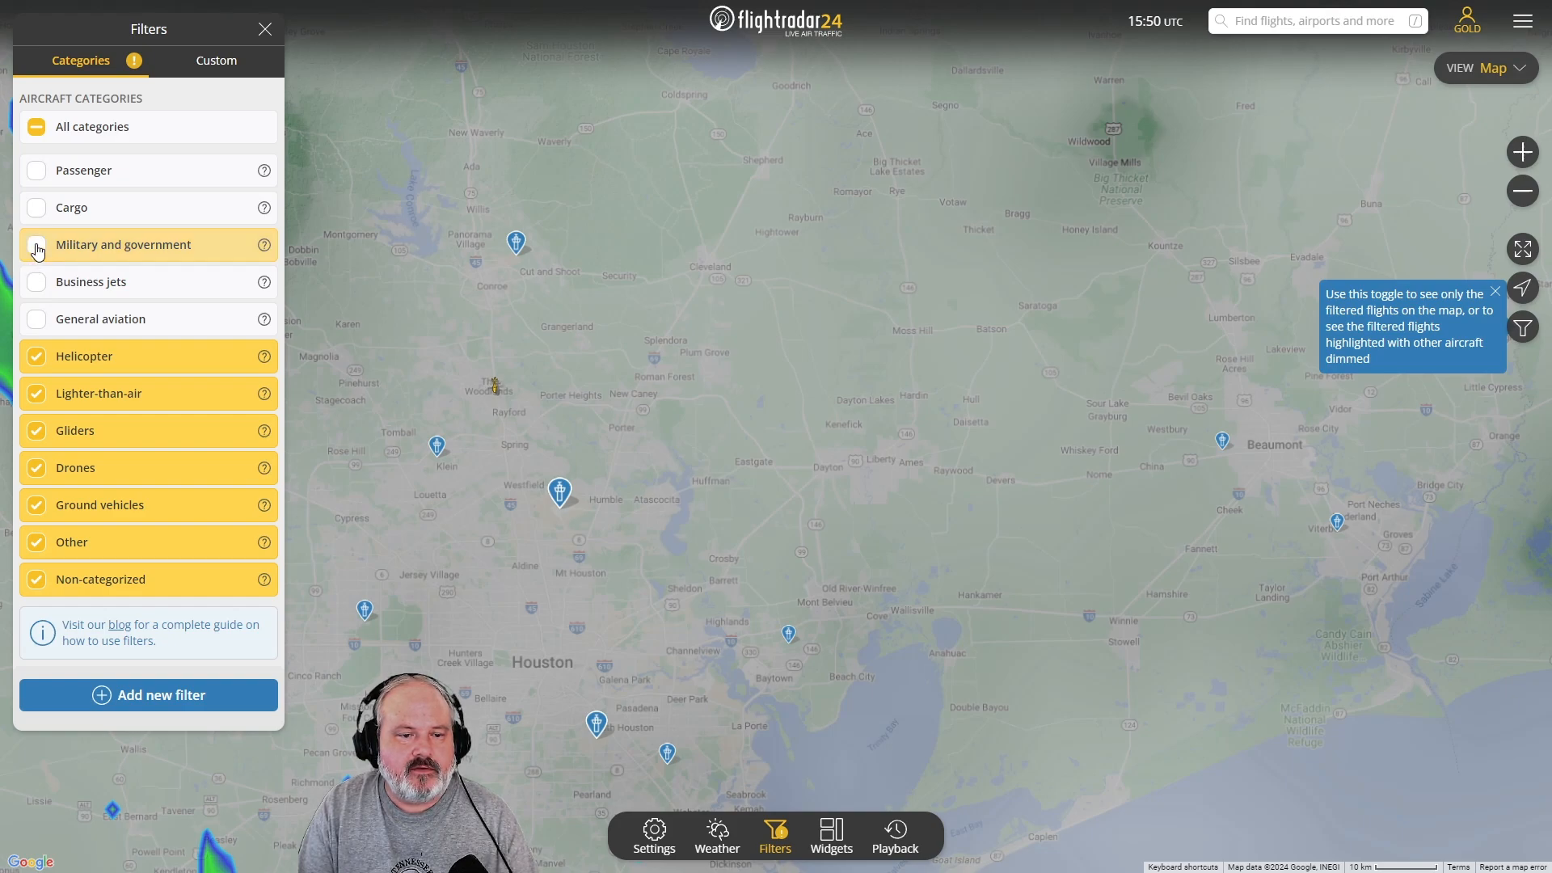
pyautogui.moveTo(509, 398)
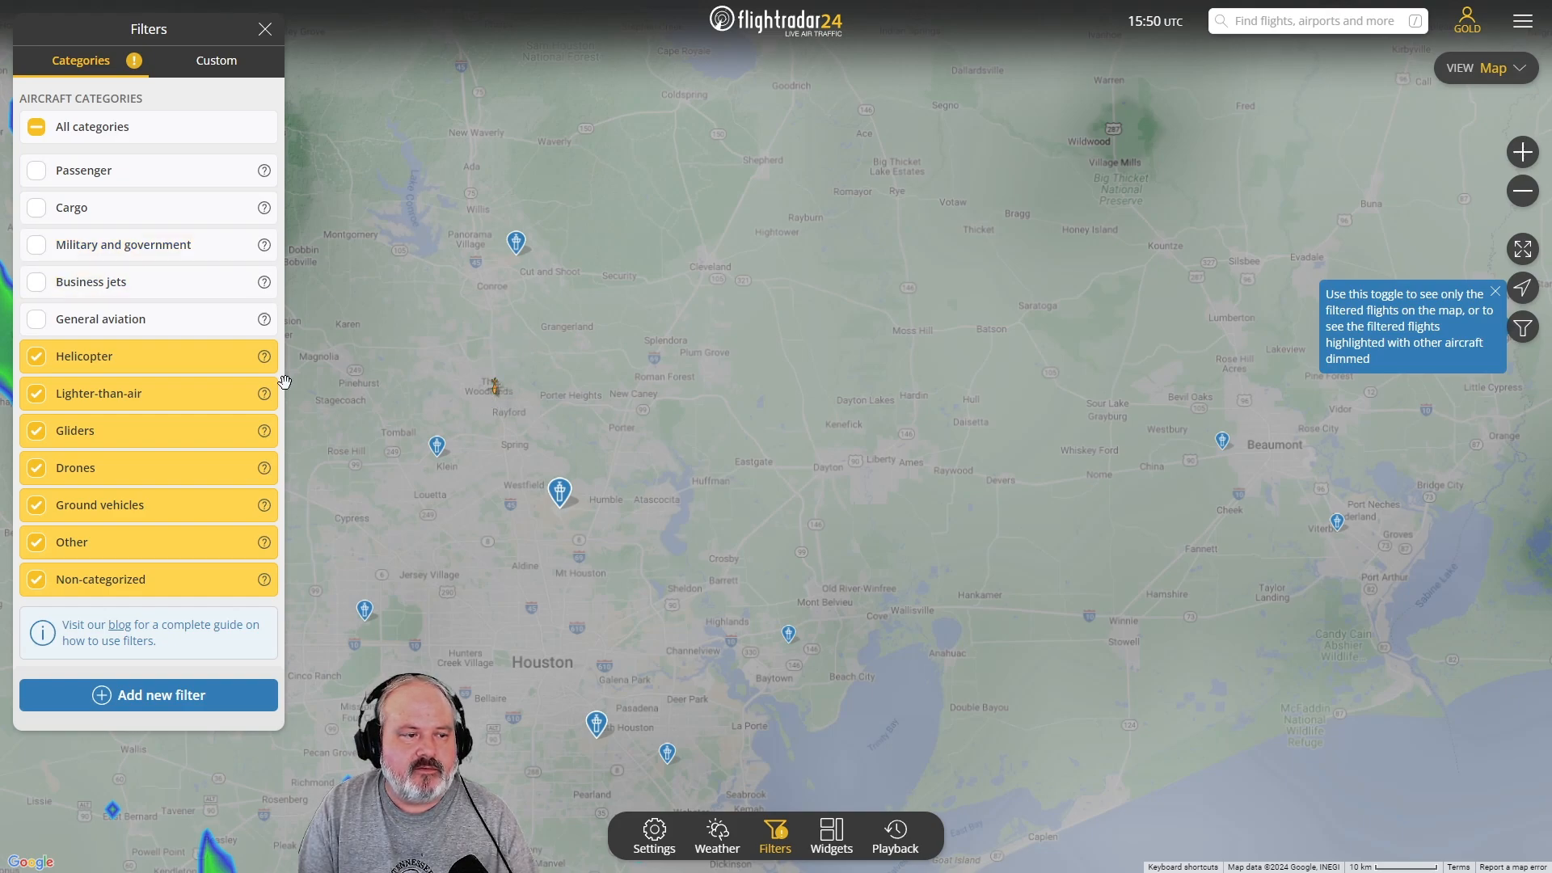
# Include the General aviation, Business jets, Military and government, Cargo, and Passenger categories in the displayed traffic again.
pyautogui.click(37, 324)
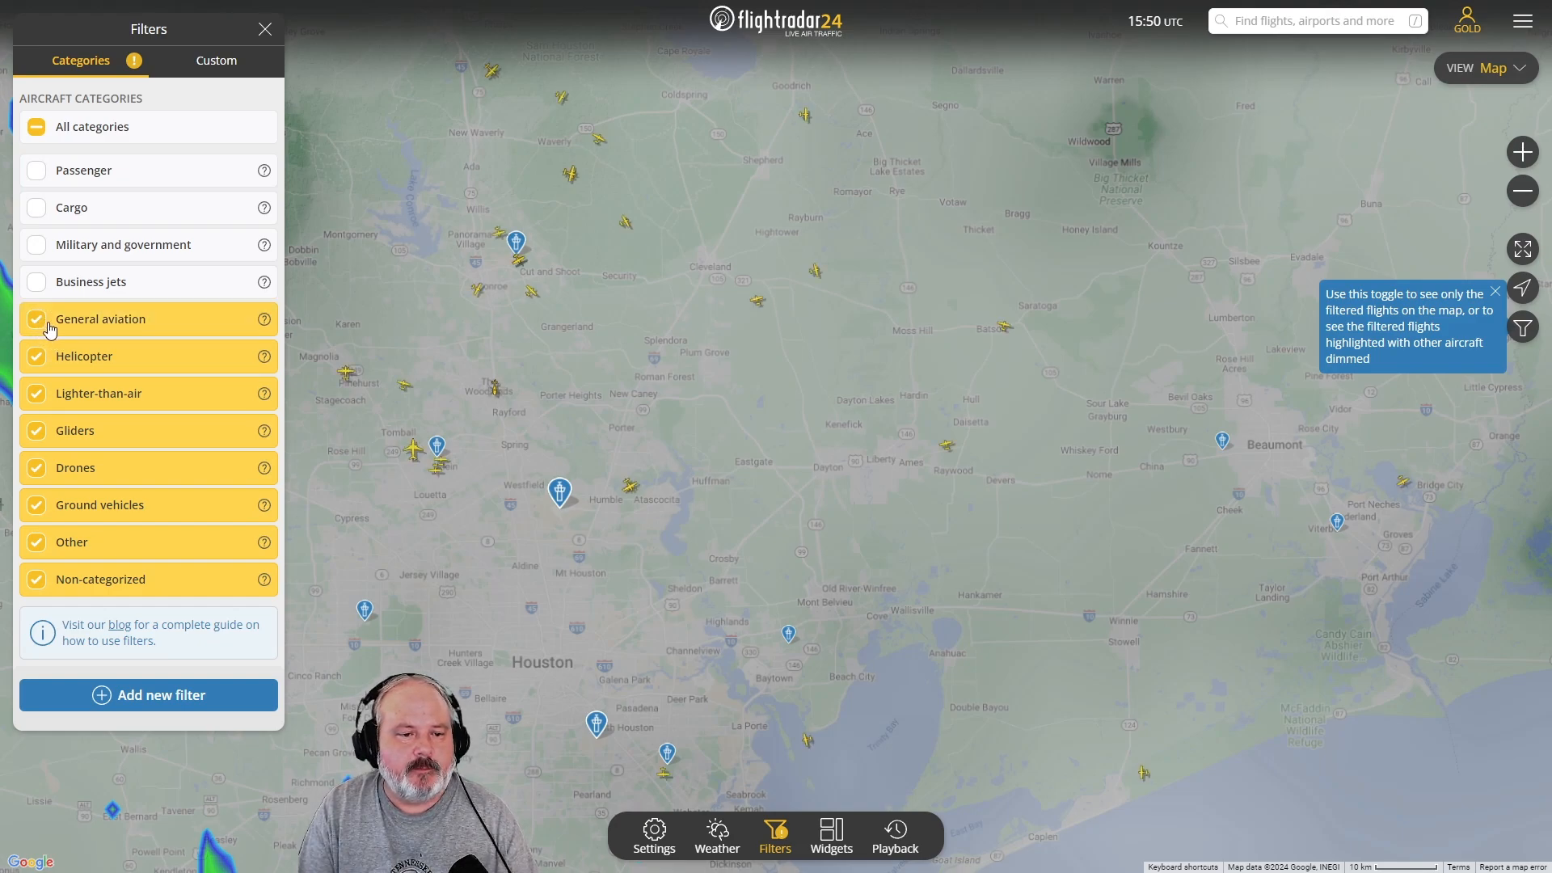
pyautogui.click(36, 282)
pyautogui.click(37, 244)
pyautogui.click(36, 208)
pyautogui.click(36, 170)
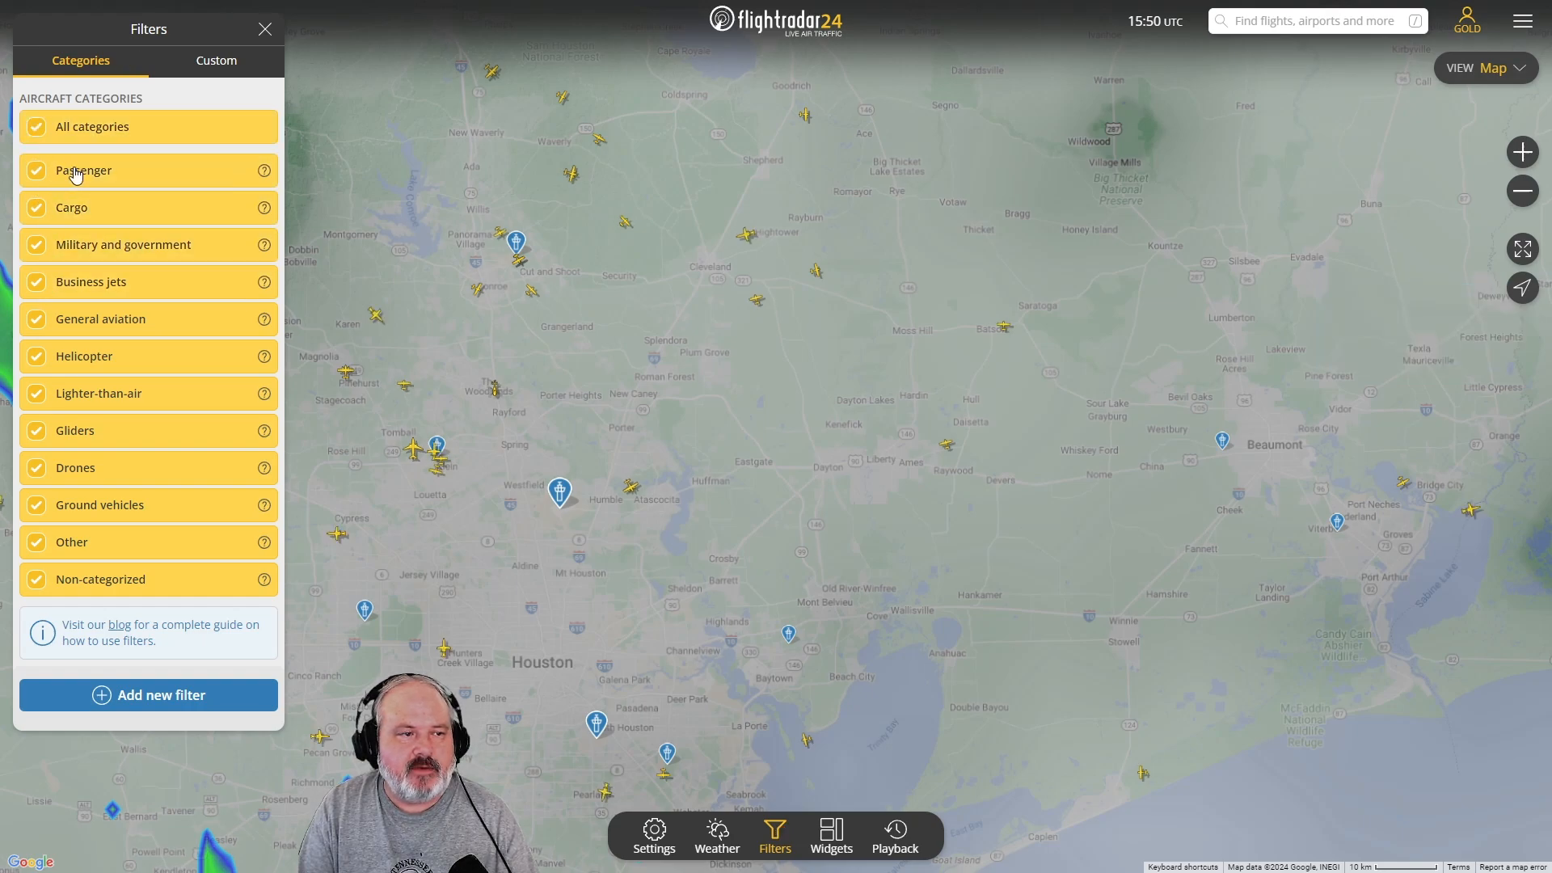
# Open the details of the Life Flight helicopter near The Woodlands and examine where its flight trail begins and heads.
pyautogui.click(496, 391)
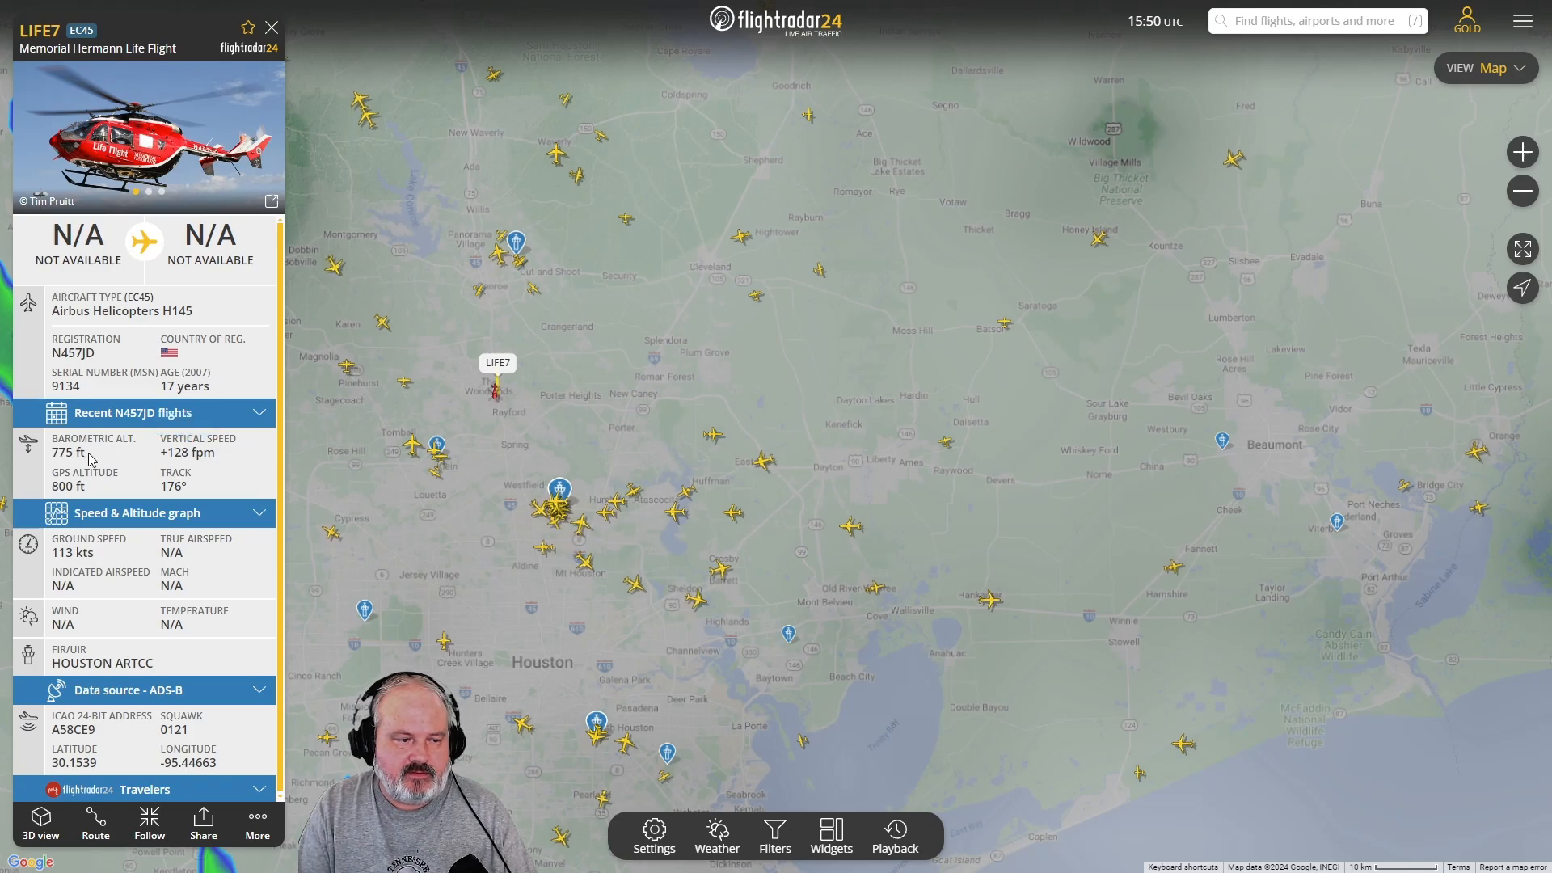
pyautogui.scroll(3, 509, 408)
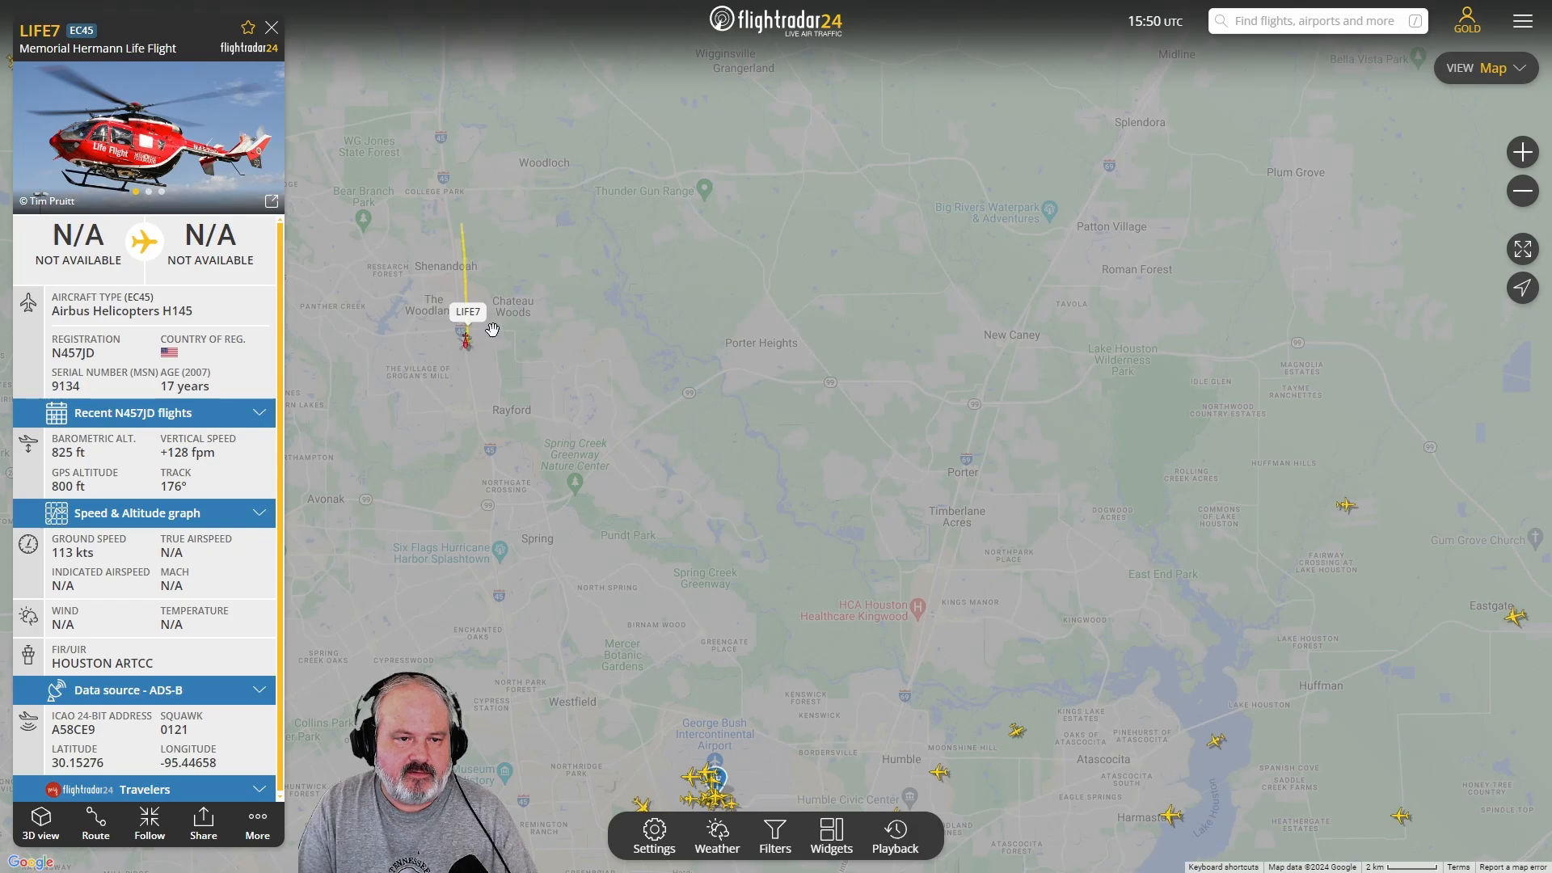
pyautogui.scroll(1, 496, 277)
pyautogui.scroll(2, 443, 194)
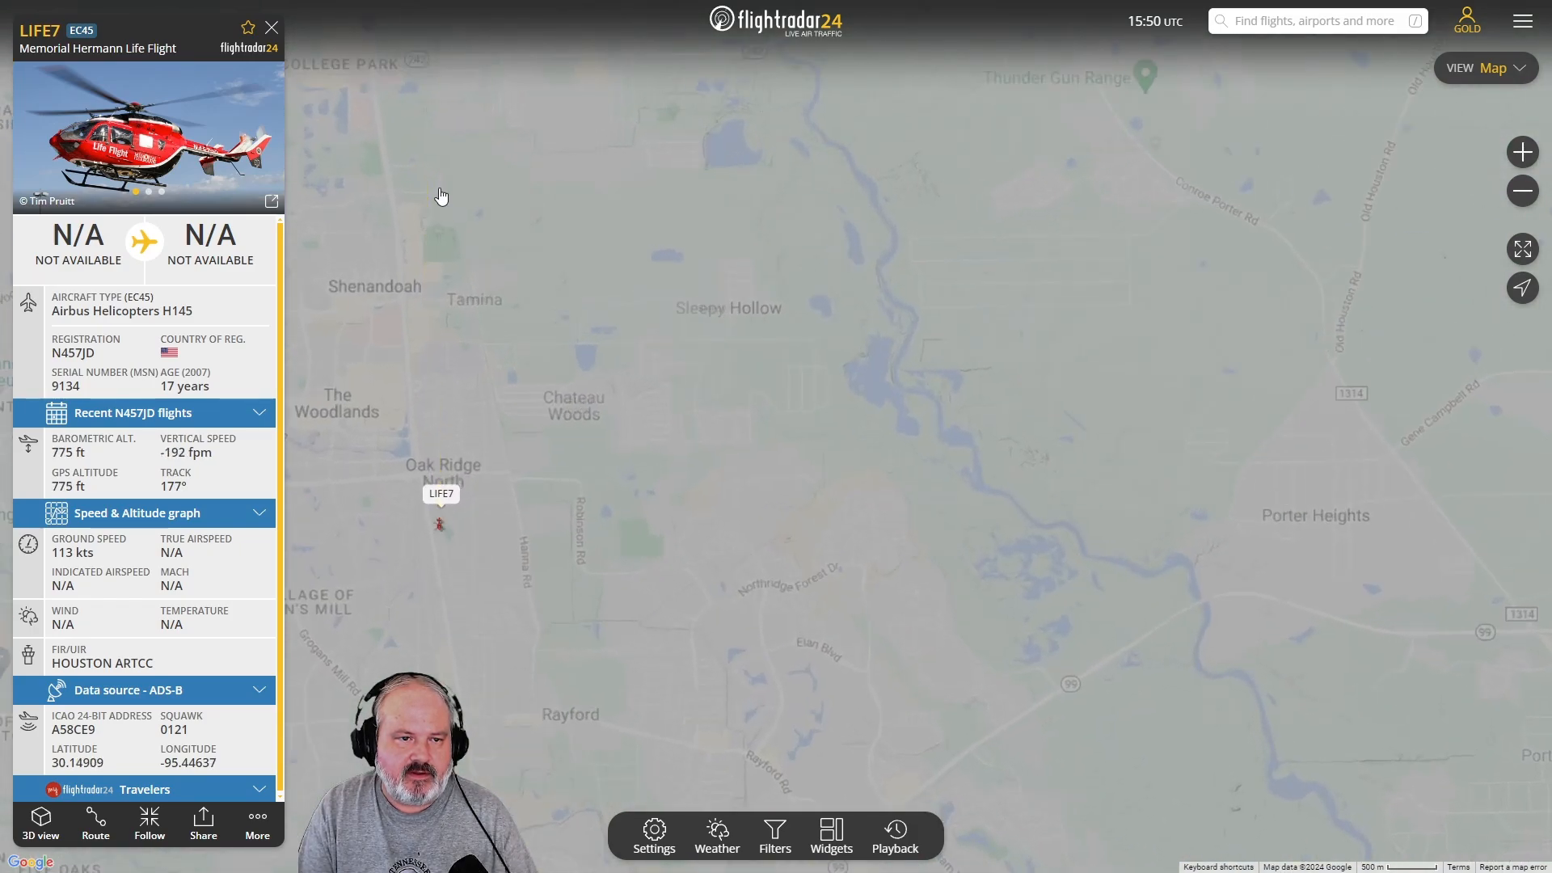
pyautogui.moveTo(436, 157); pyautogui.dragTo(598, 383)
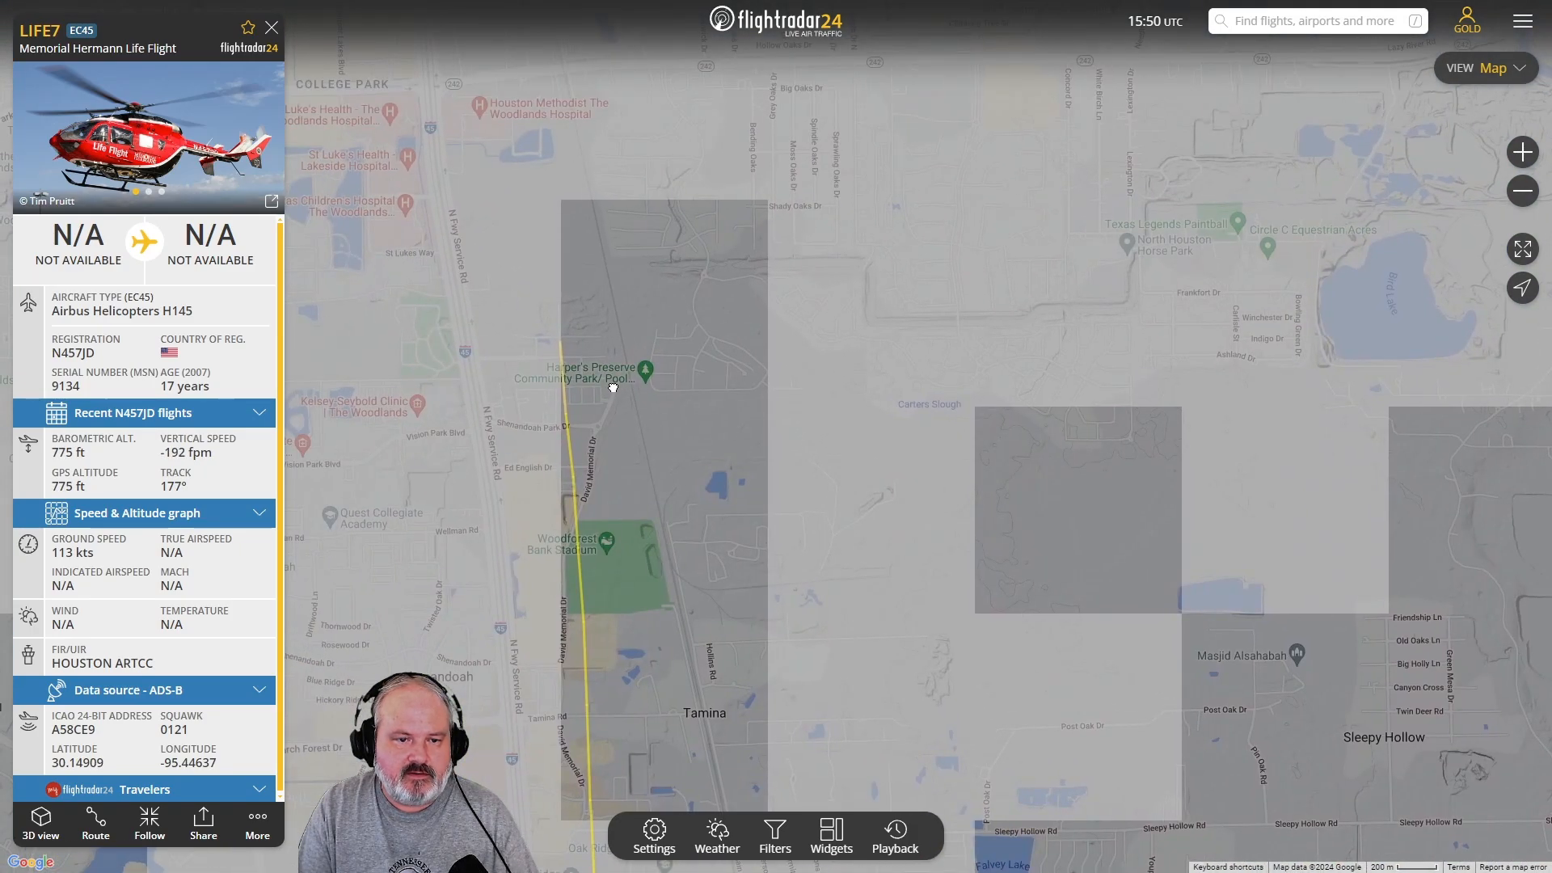
pyautogui.scroll(1, 585, 388)
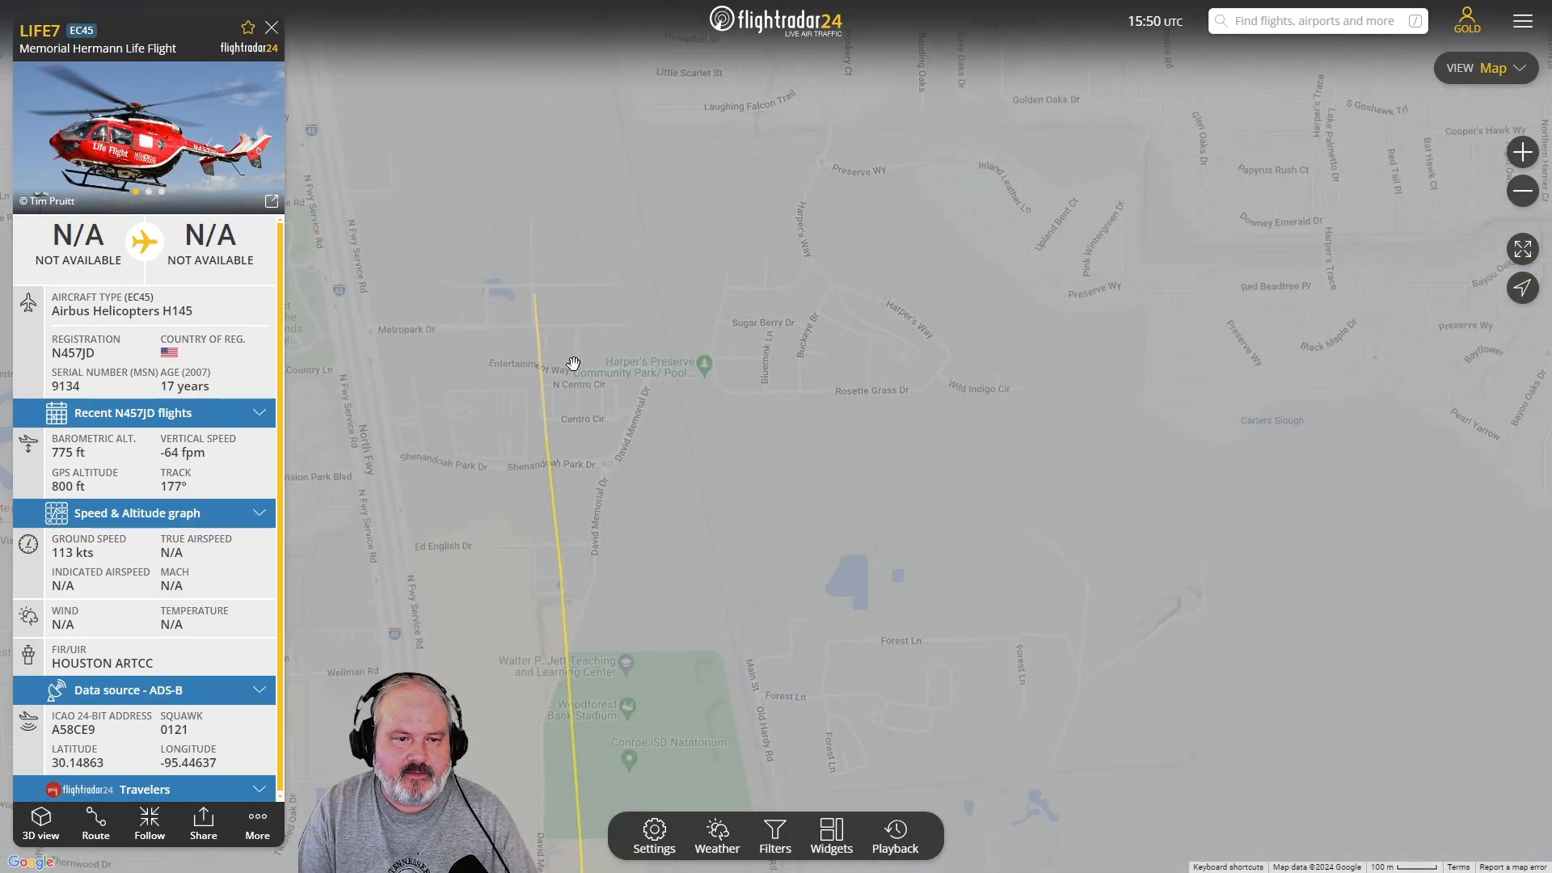
pyautogui.moveTo(558, 302); pyautogui.dragTo(549, 251)
pyautogui.scroll(-5, 570, 416)
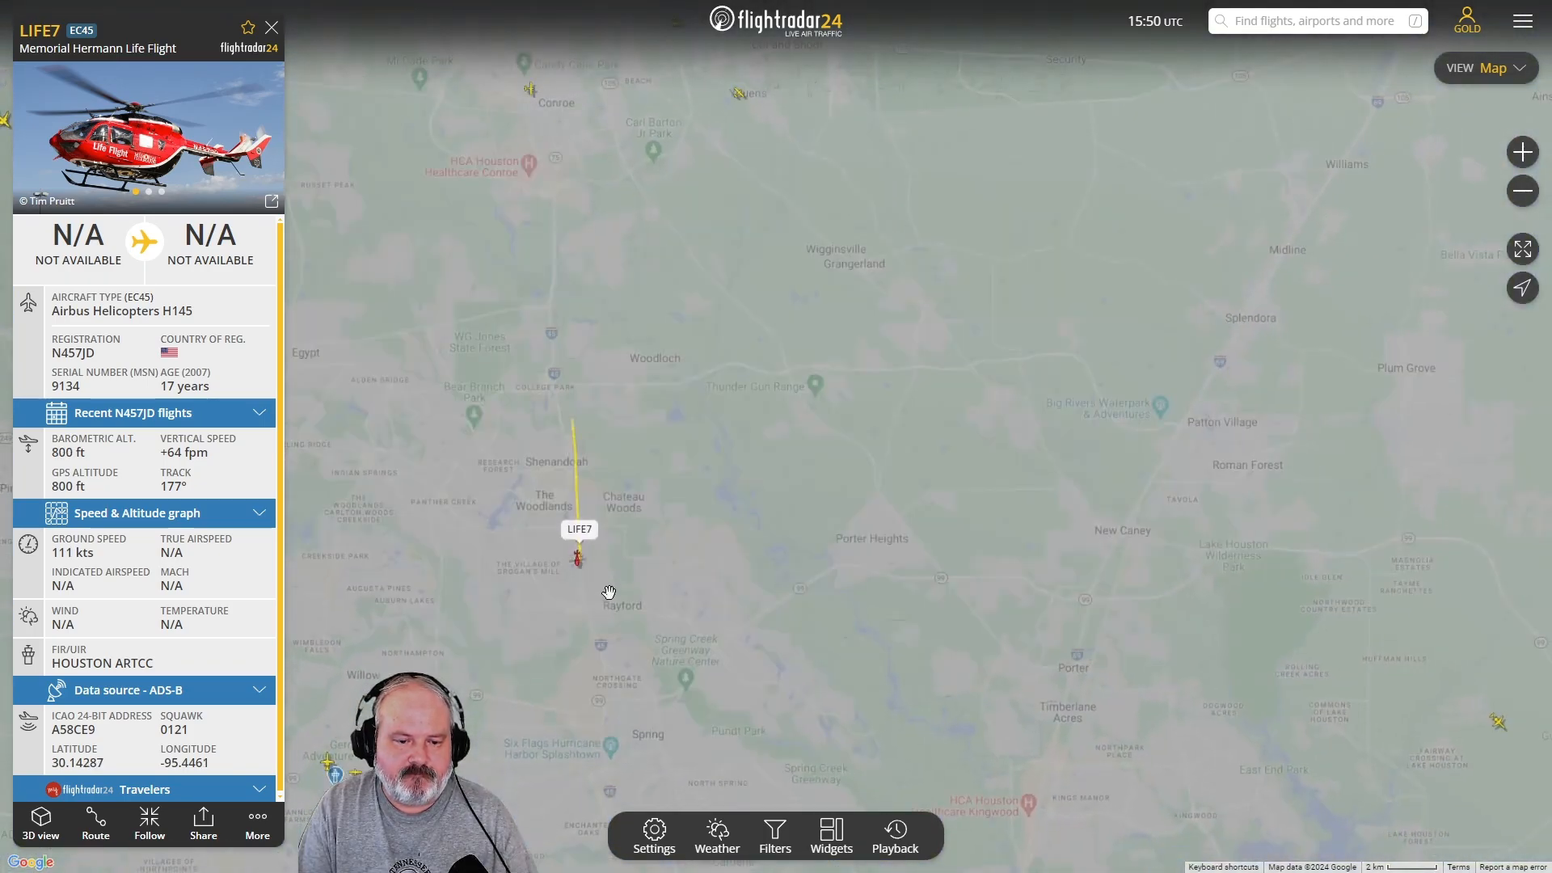
pyautogui.moveTo(609, 593); pyautogui.dragTo(596, 367)
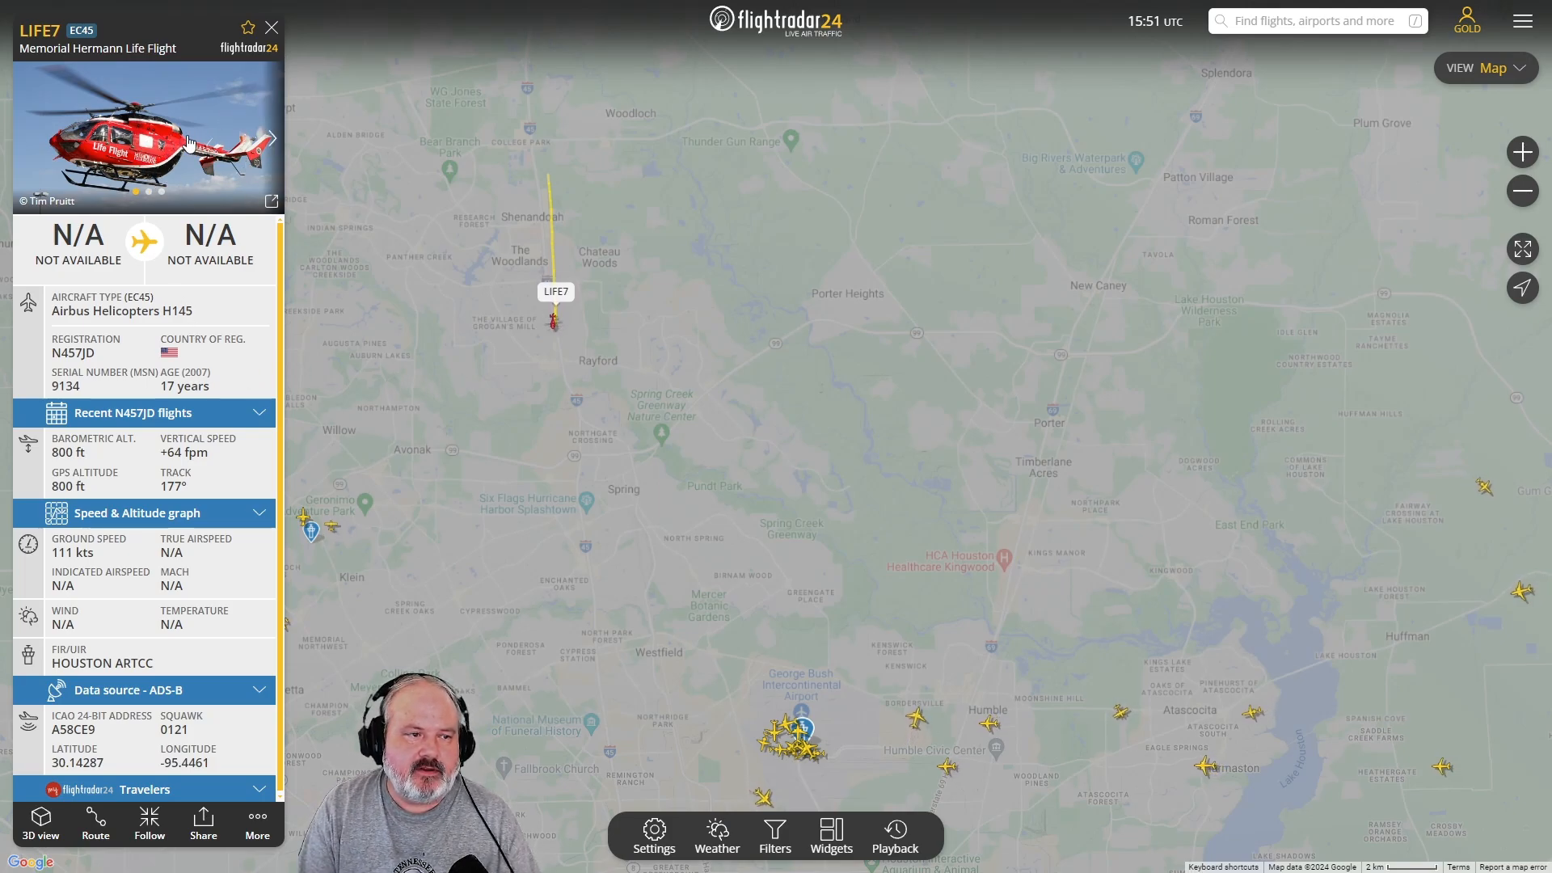
# Open the helicopter's photo on JetPhotos and look through the page's aircraft details and related photos.
pyautogui.click(156, 138)
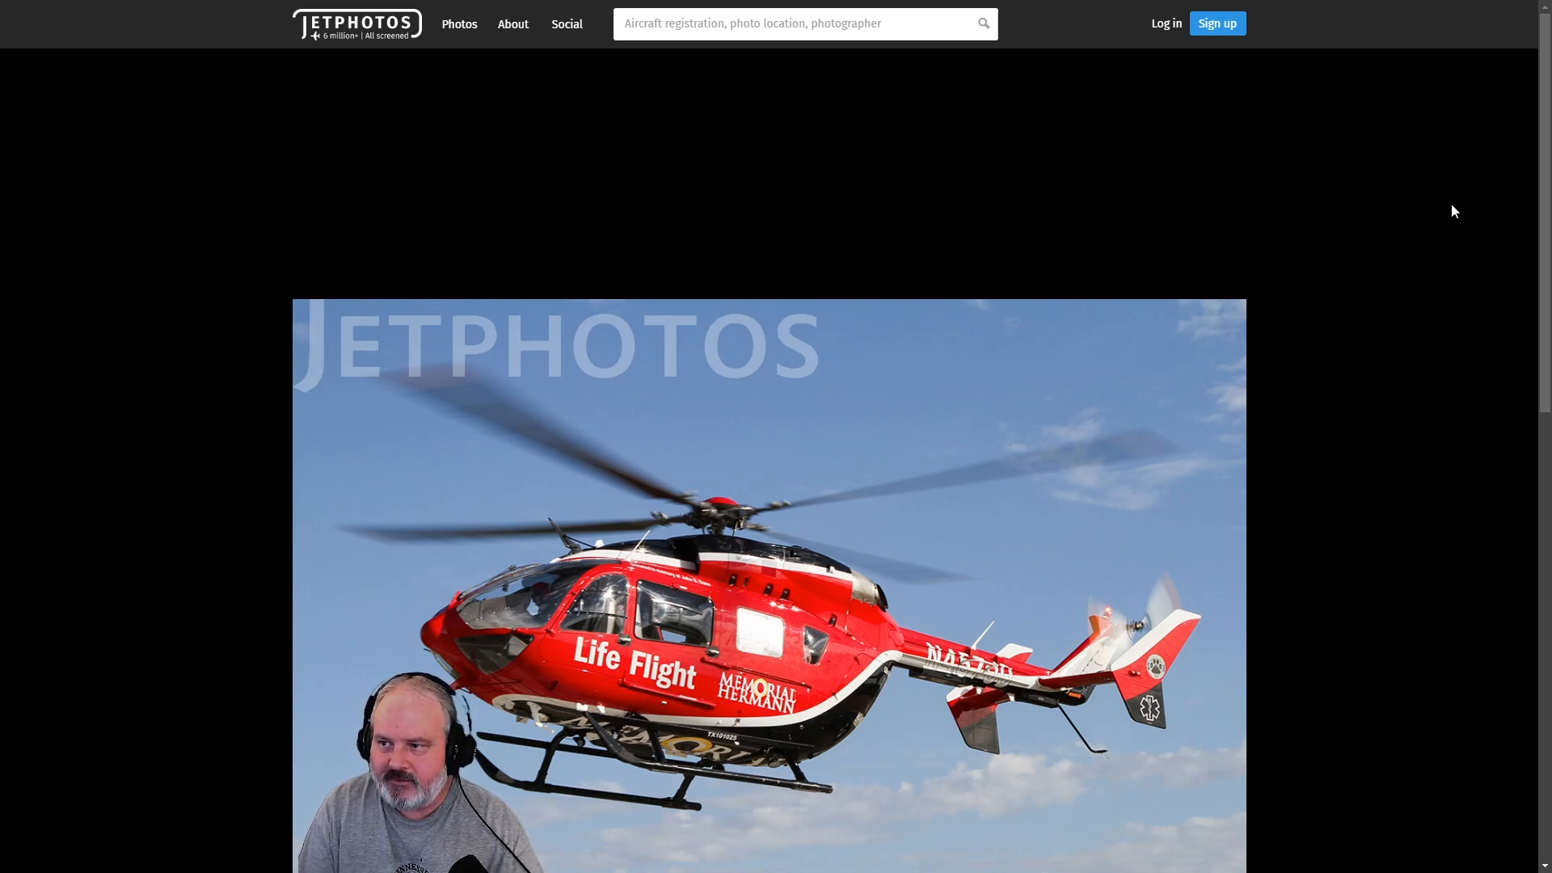
pyautogui.moveTo(1545, 48); pyautogui.dragTo(1545, 467)
pyautogui.scroll(-1, 769, 461)
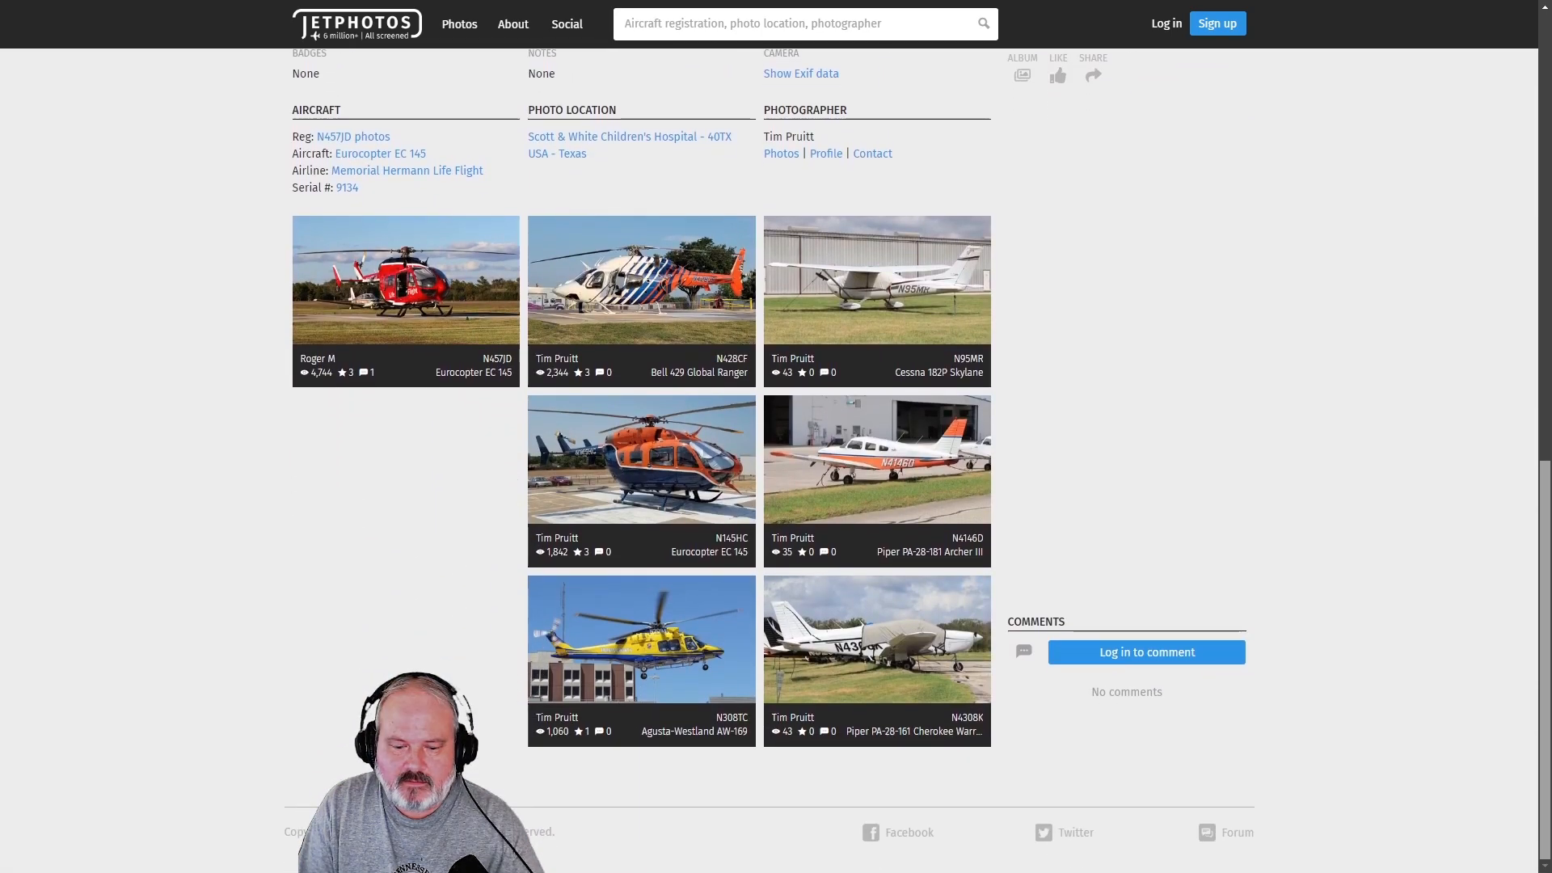
pyautogui.scroll(12, 769, 461)
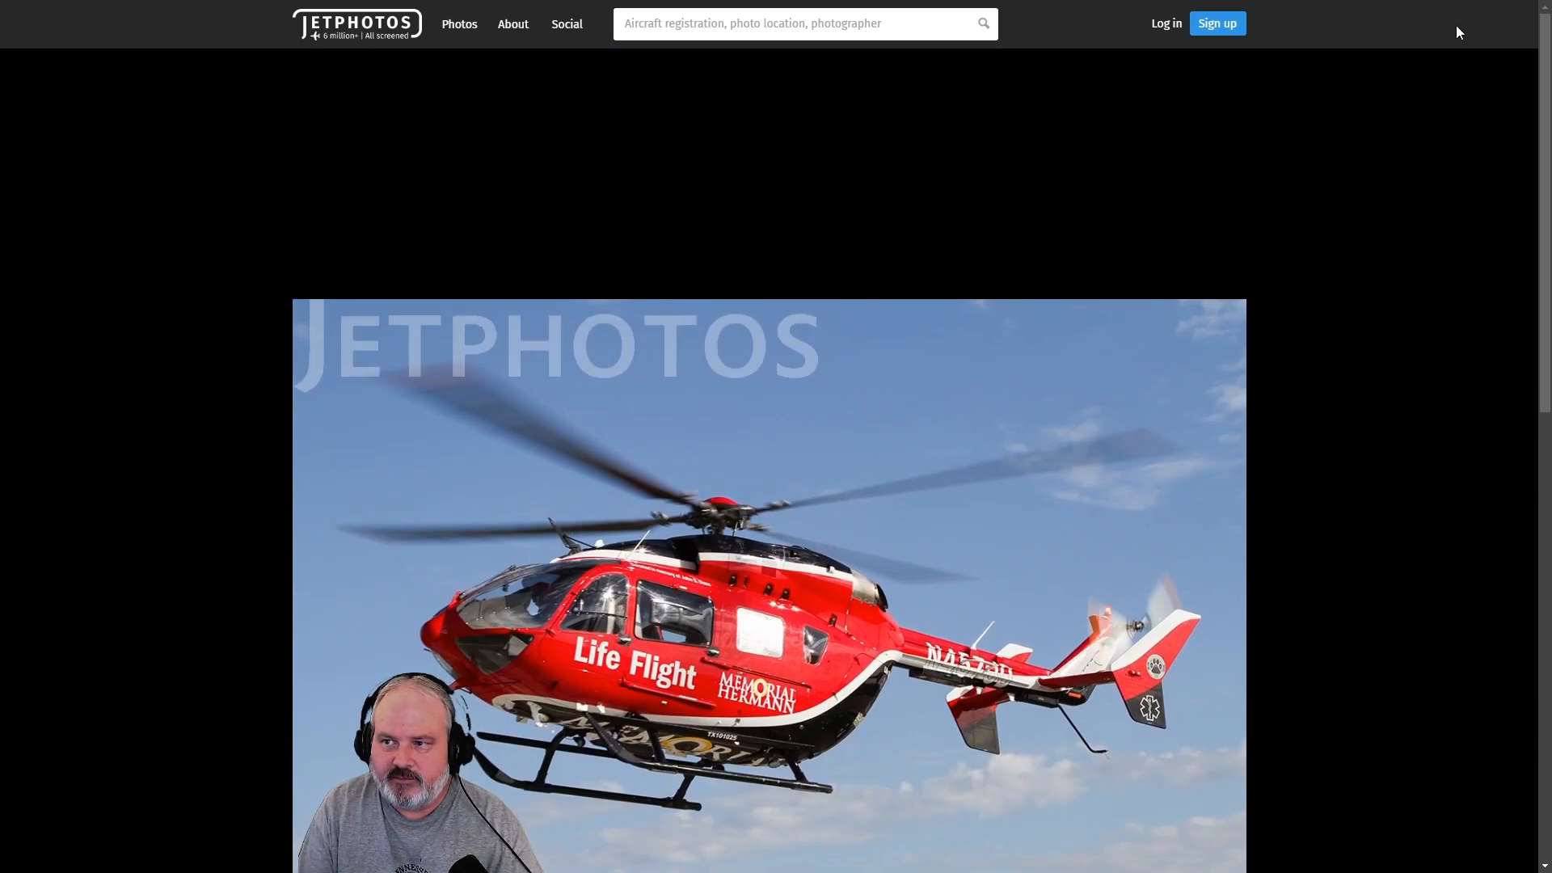
pyautogui.press('F11')
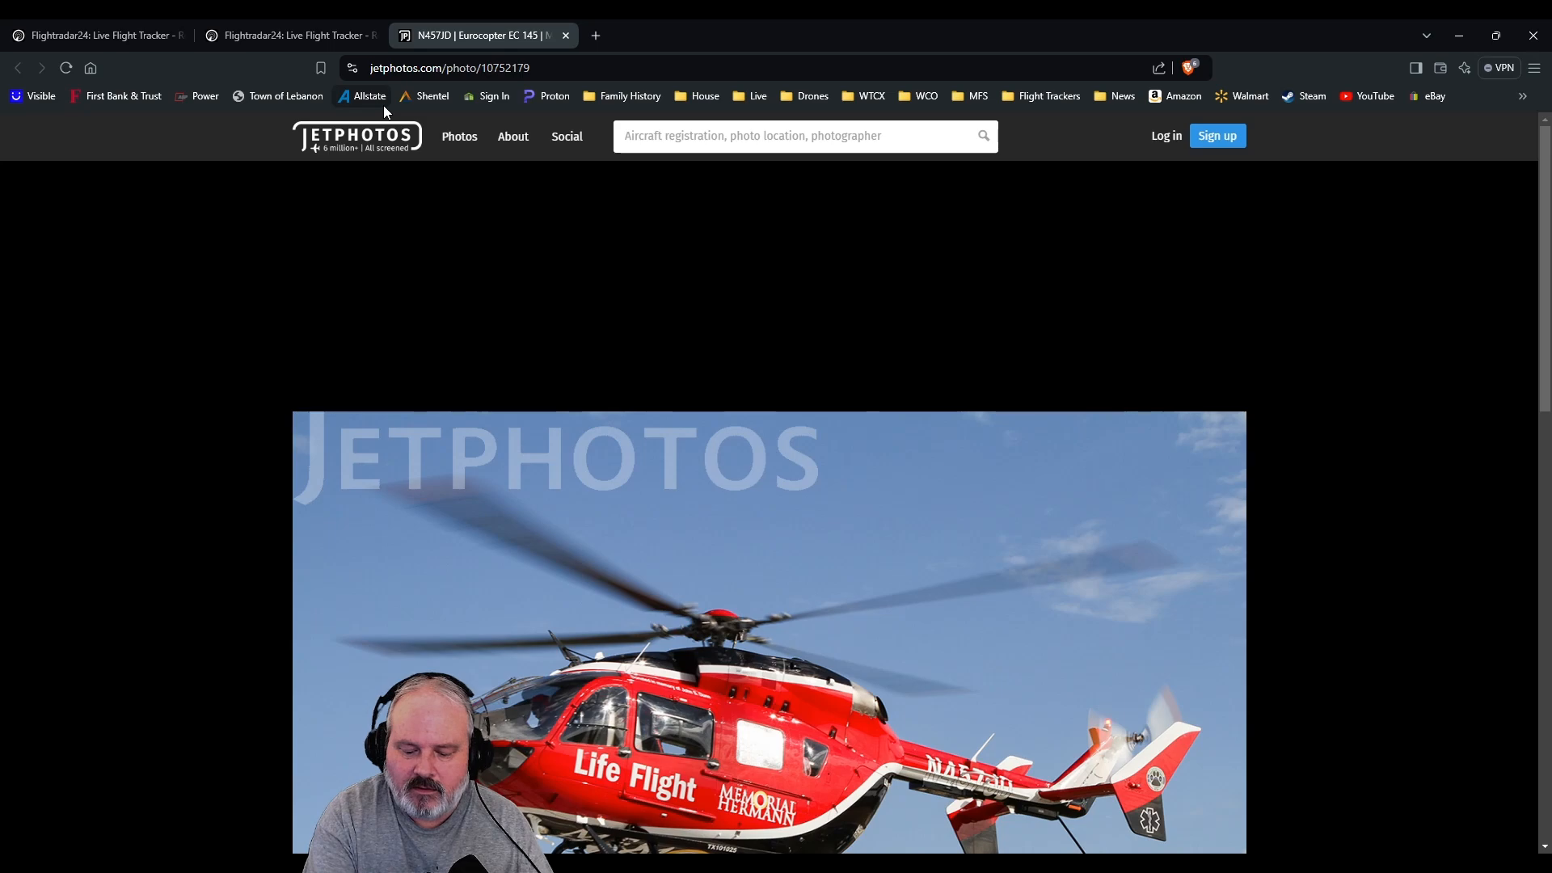
pyautogui.press('F11')
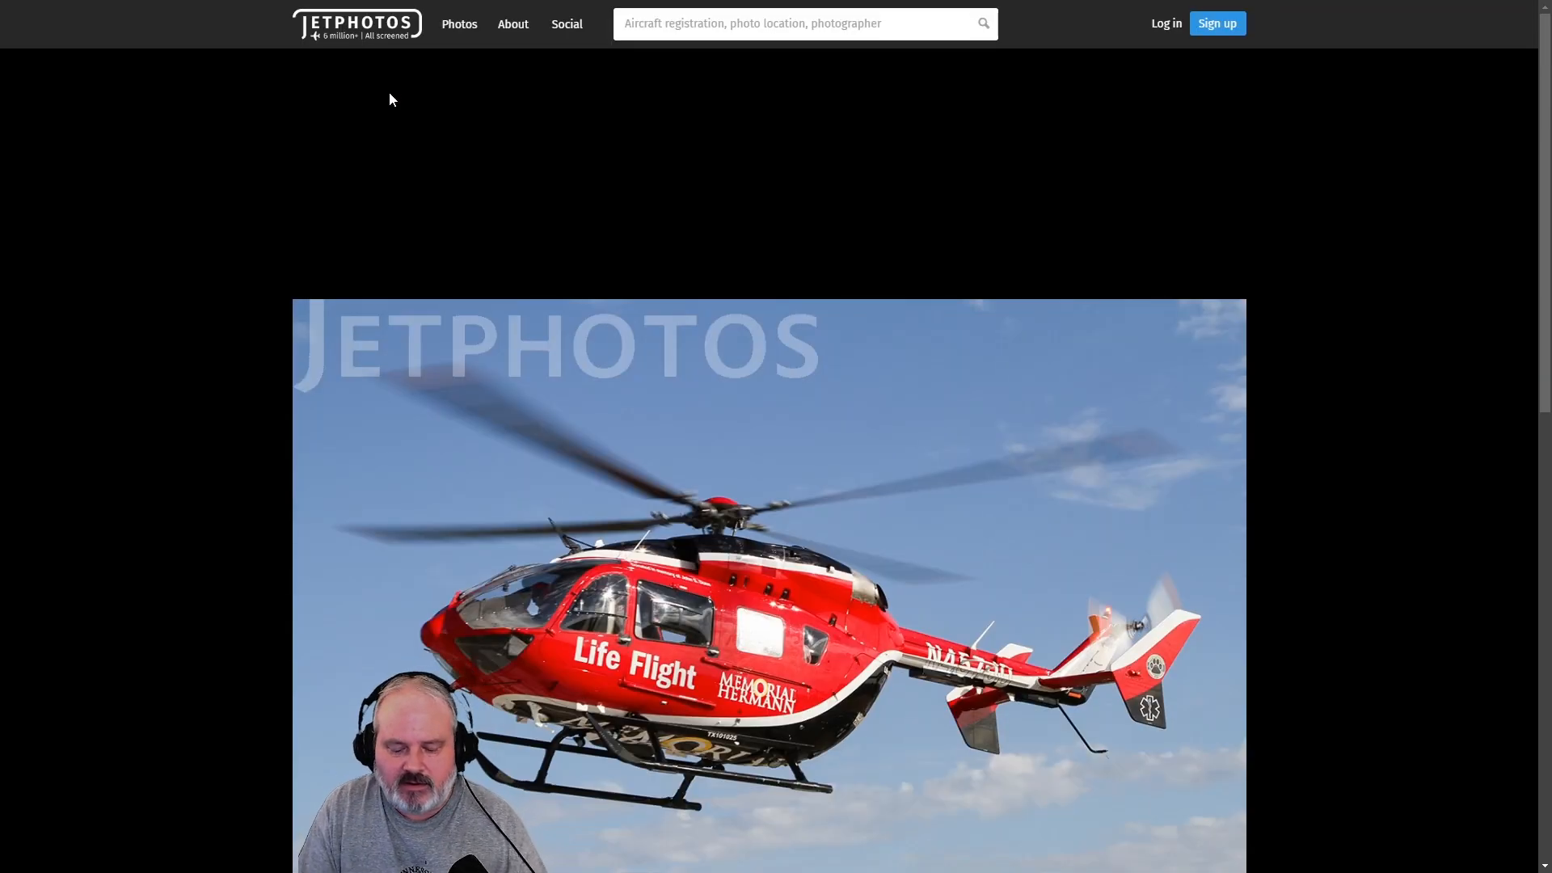
pyautogui.press('F11')
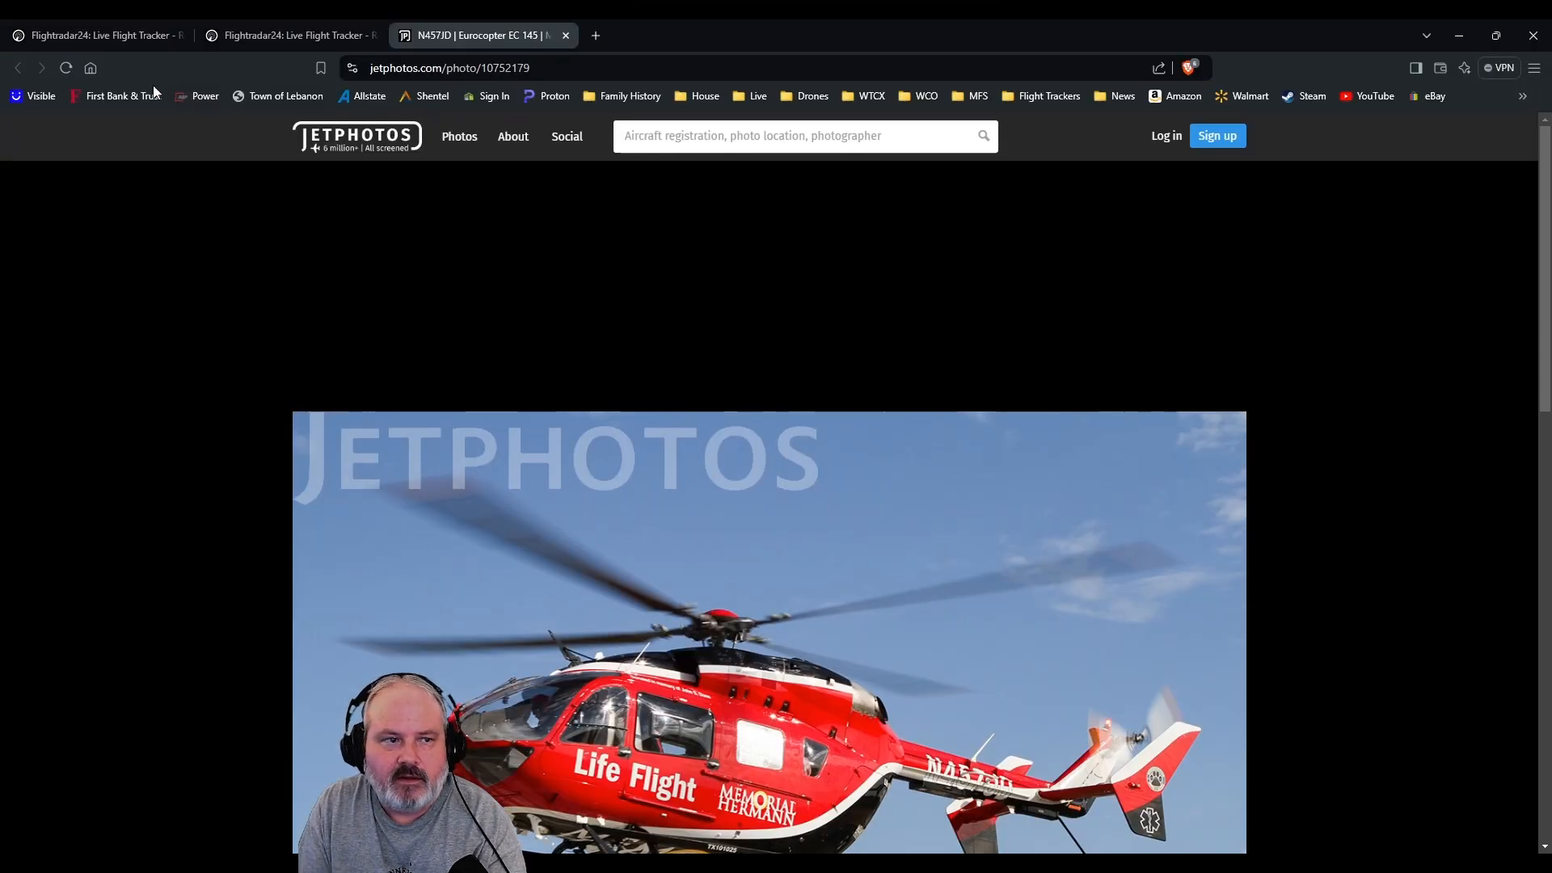
pyautogui.press('F11')
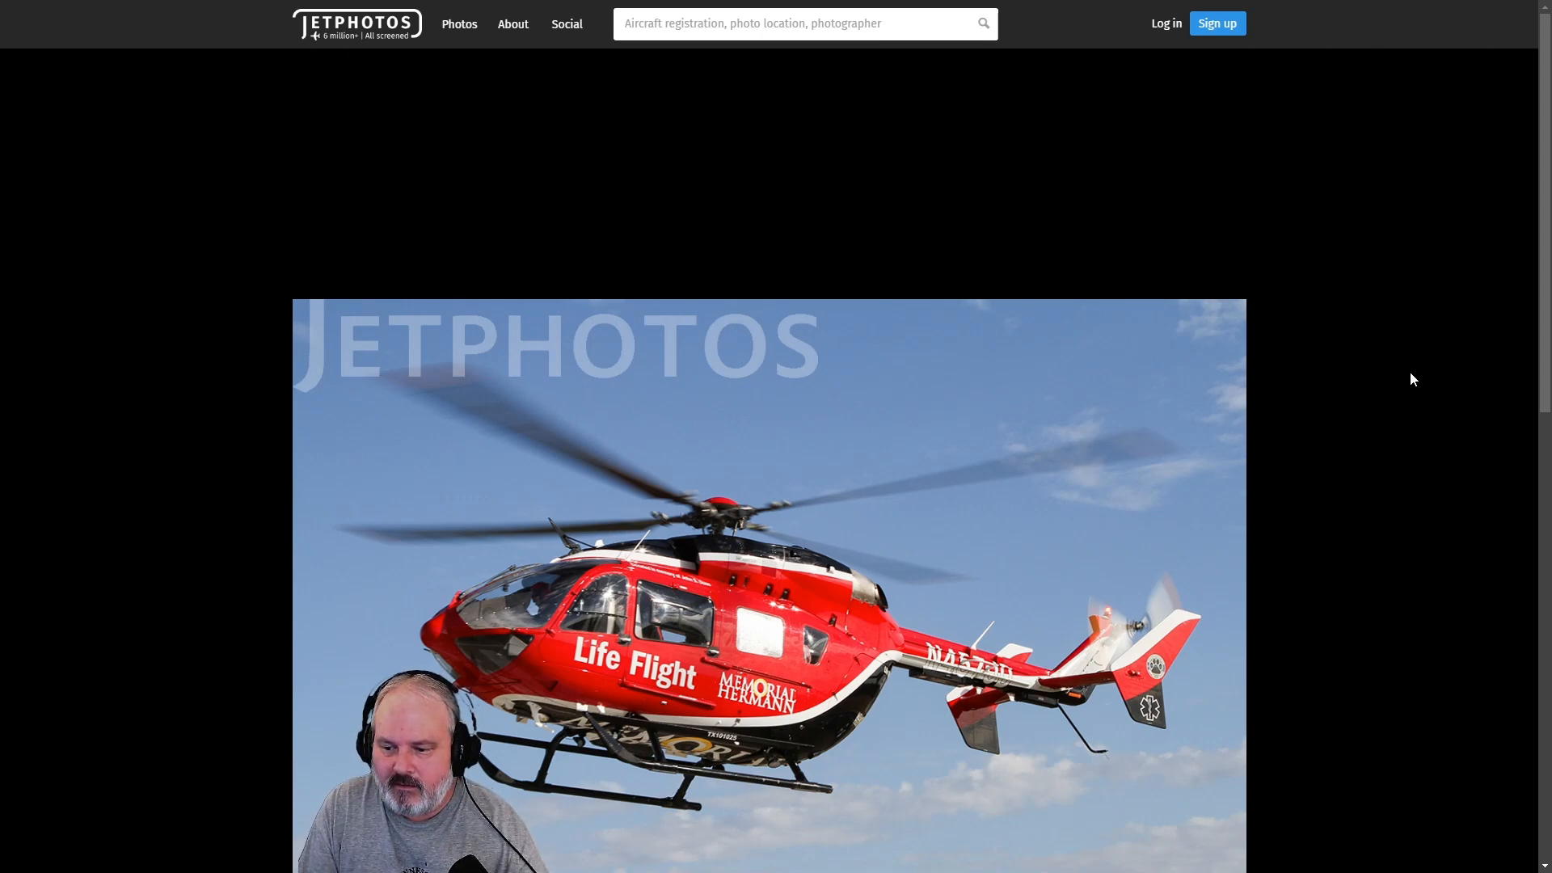
pyautogui.moveTo(1346, 26); pyautogui.dragTo(1340, 55)
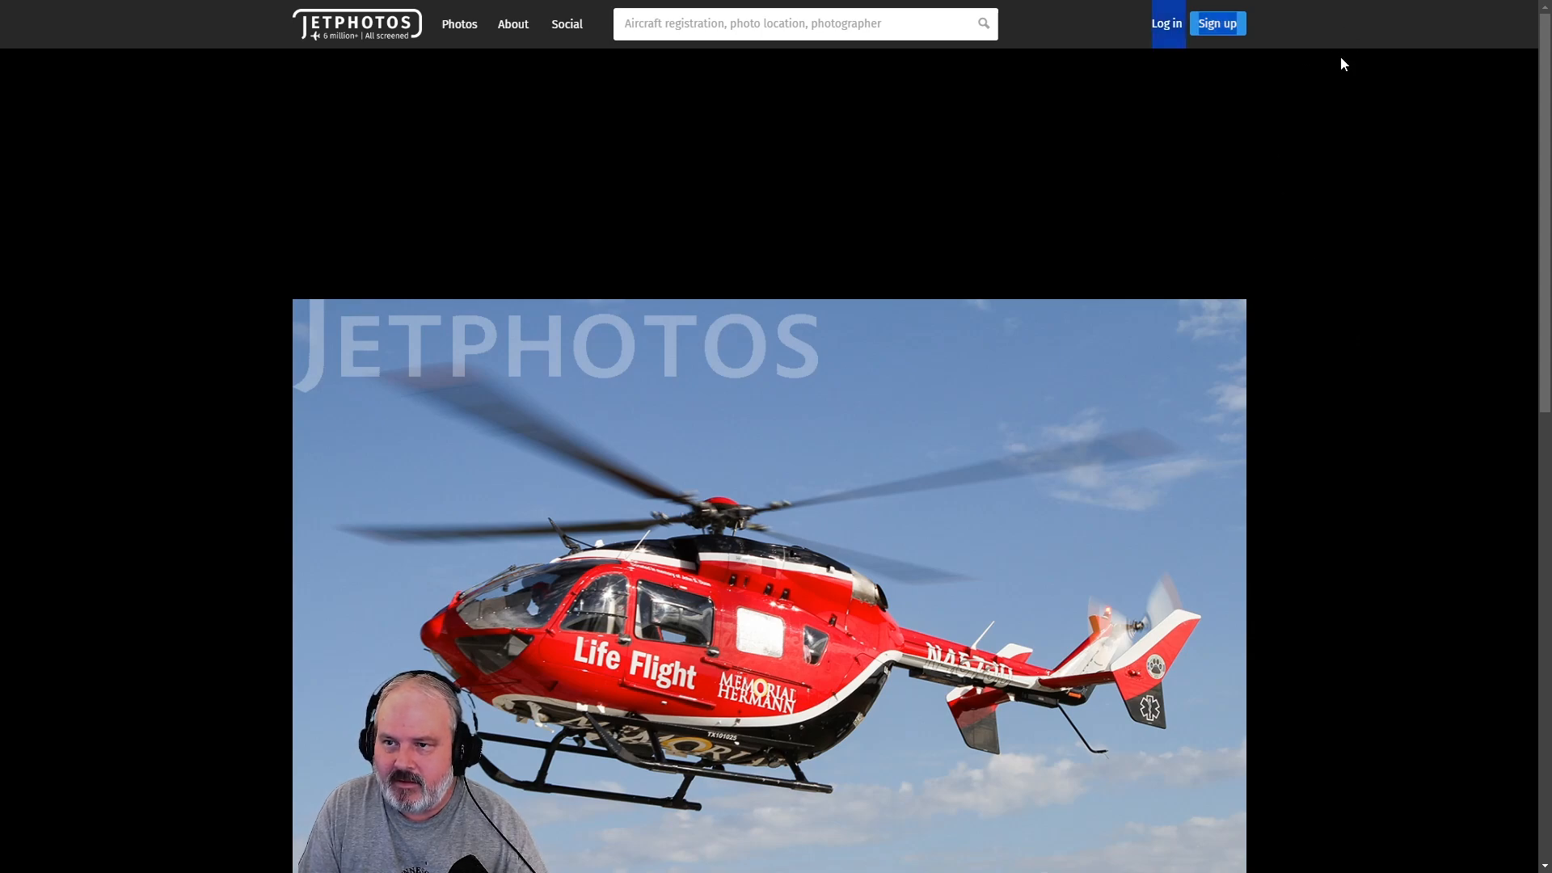
pyautogui.click(1119, 163)
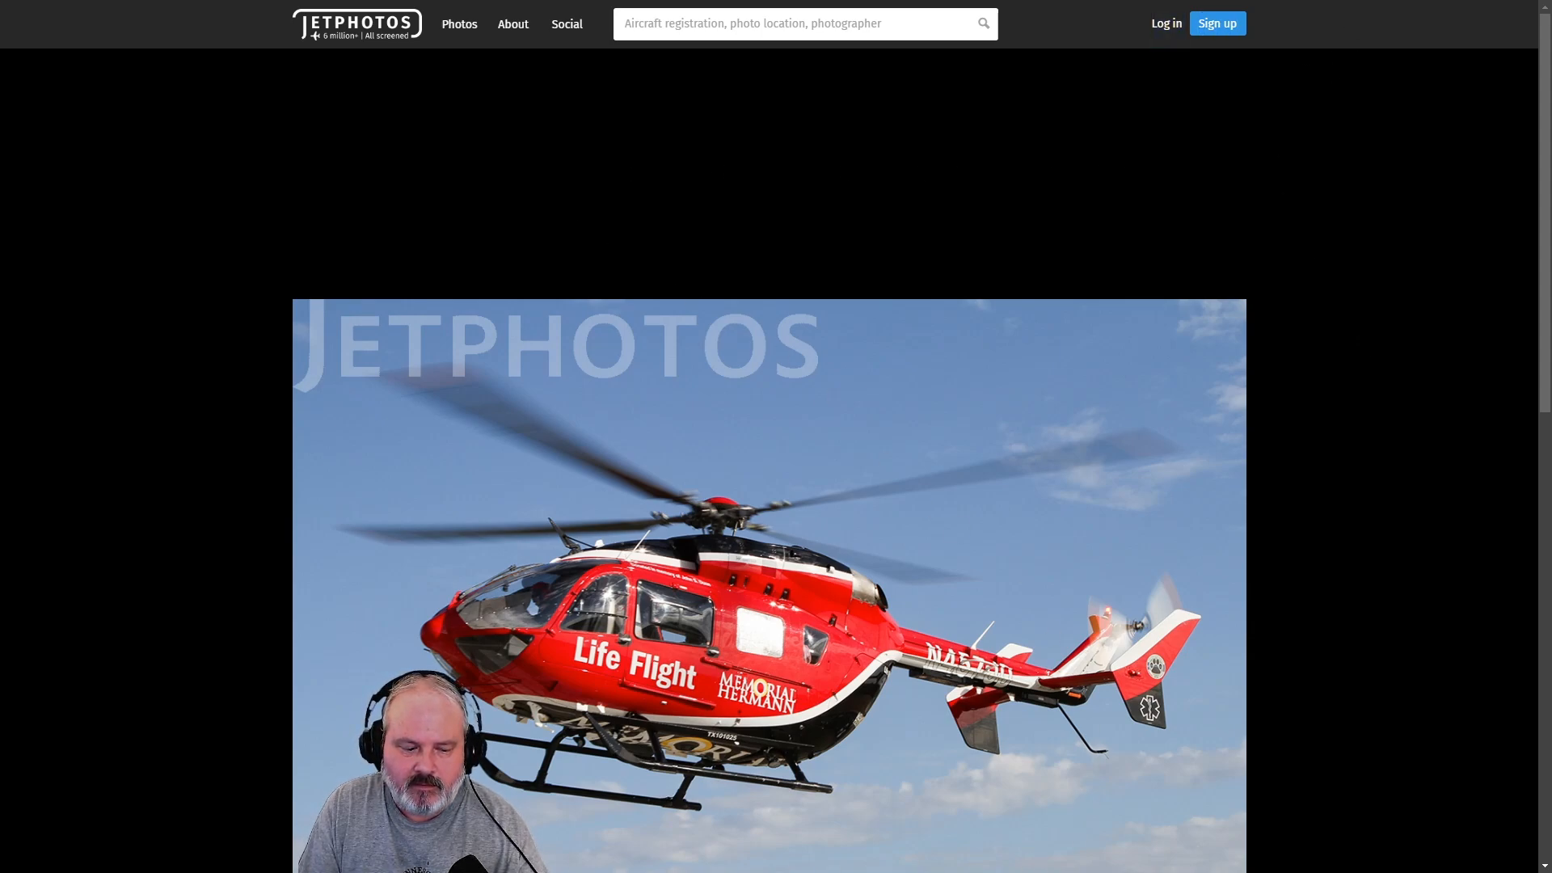
# Close the JetPhotos page to return to the full-screen Flightradar24 map, then close the helicopter details and the filters.
pyautogui.press('F11')
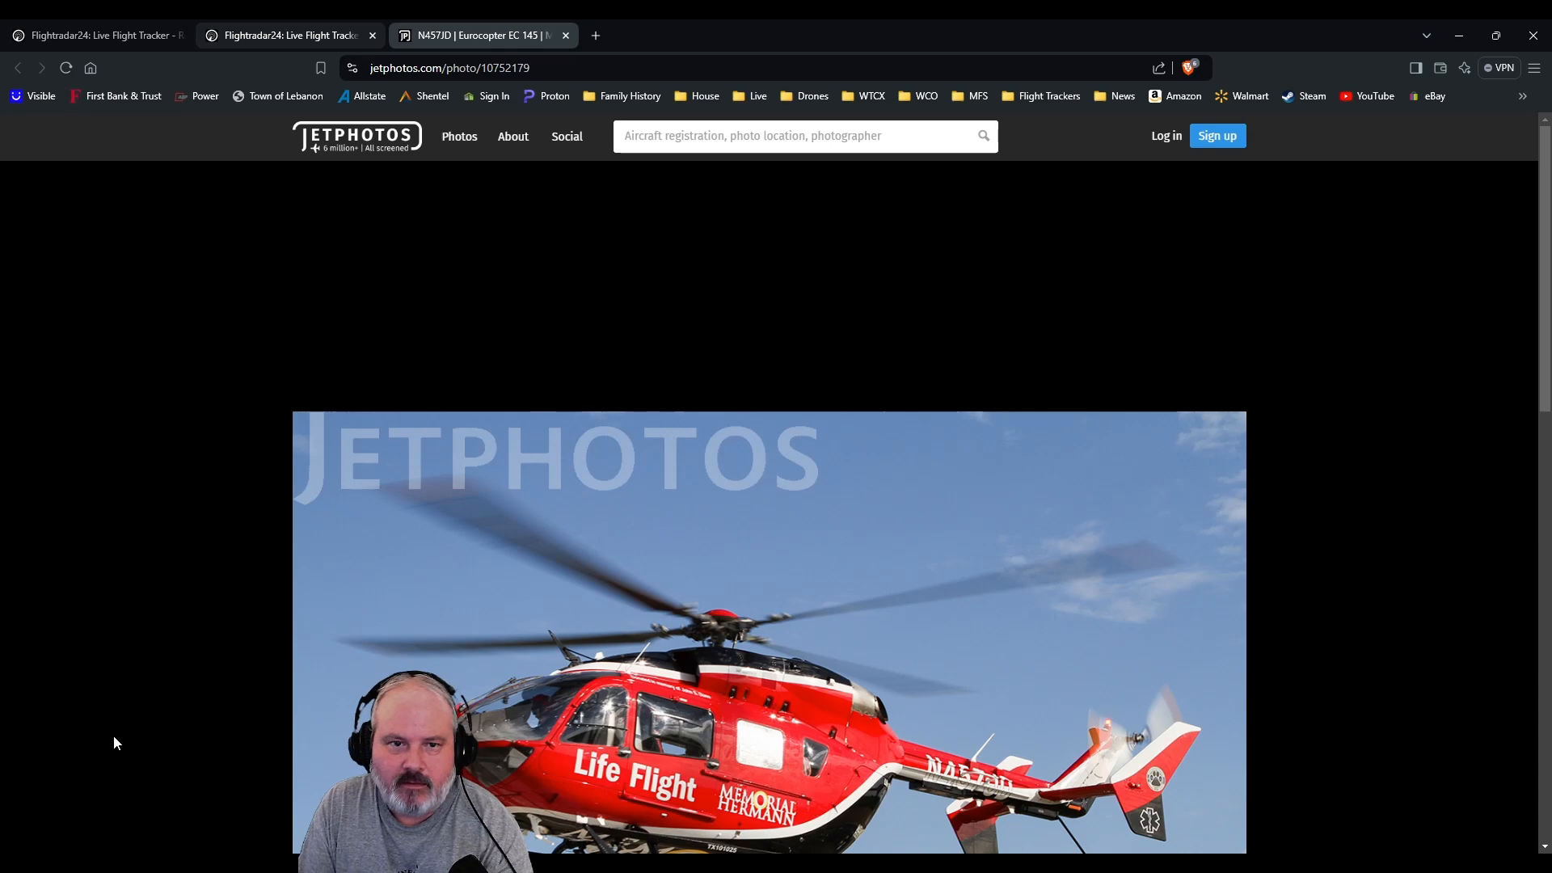
pyautogui.click(566, 35)
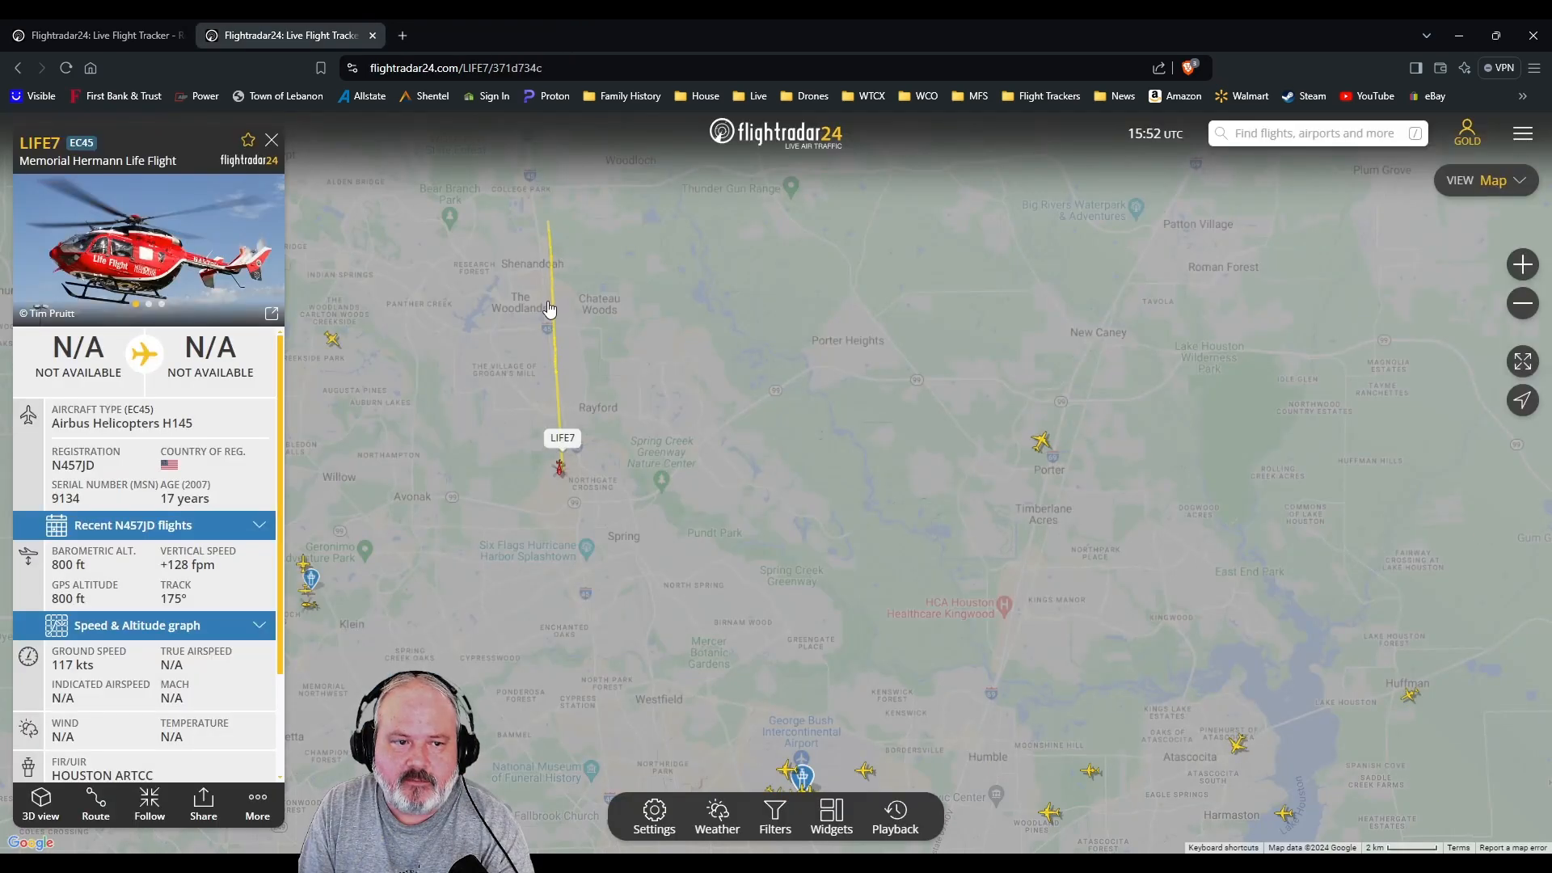
pyautogui.press('F11')
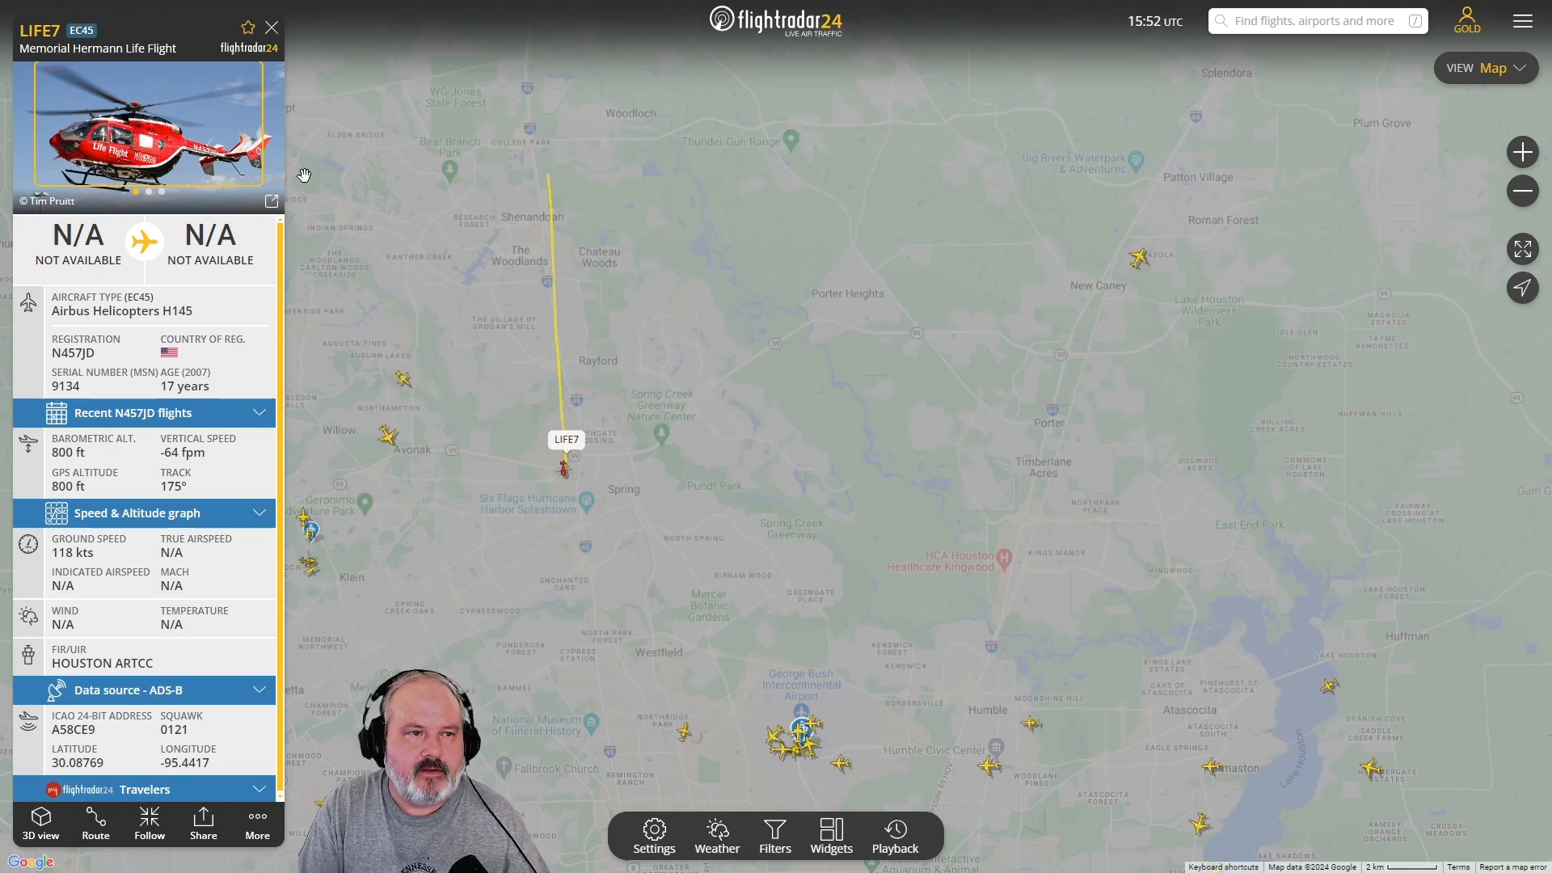
pyautogui.click(269, 31)
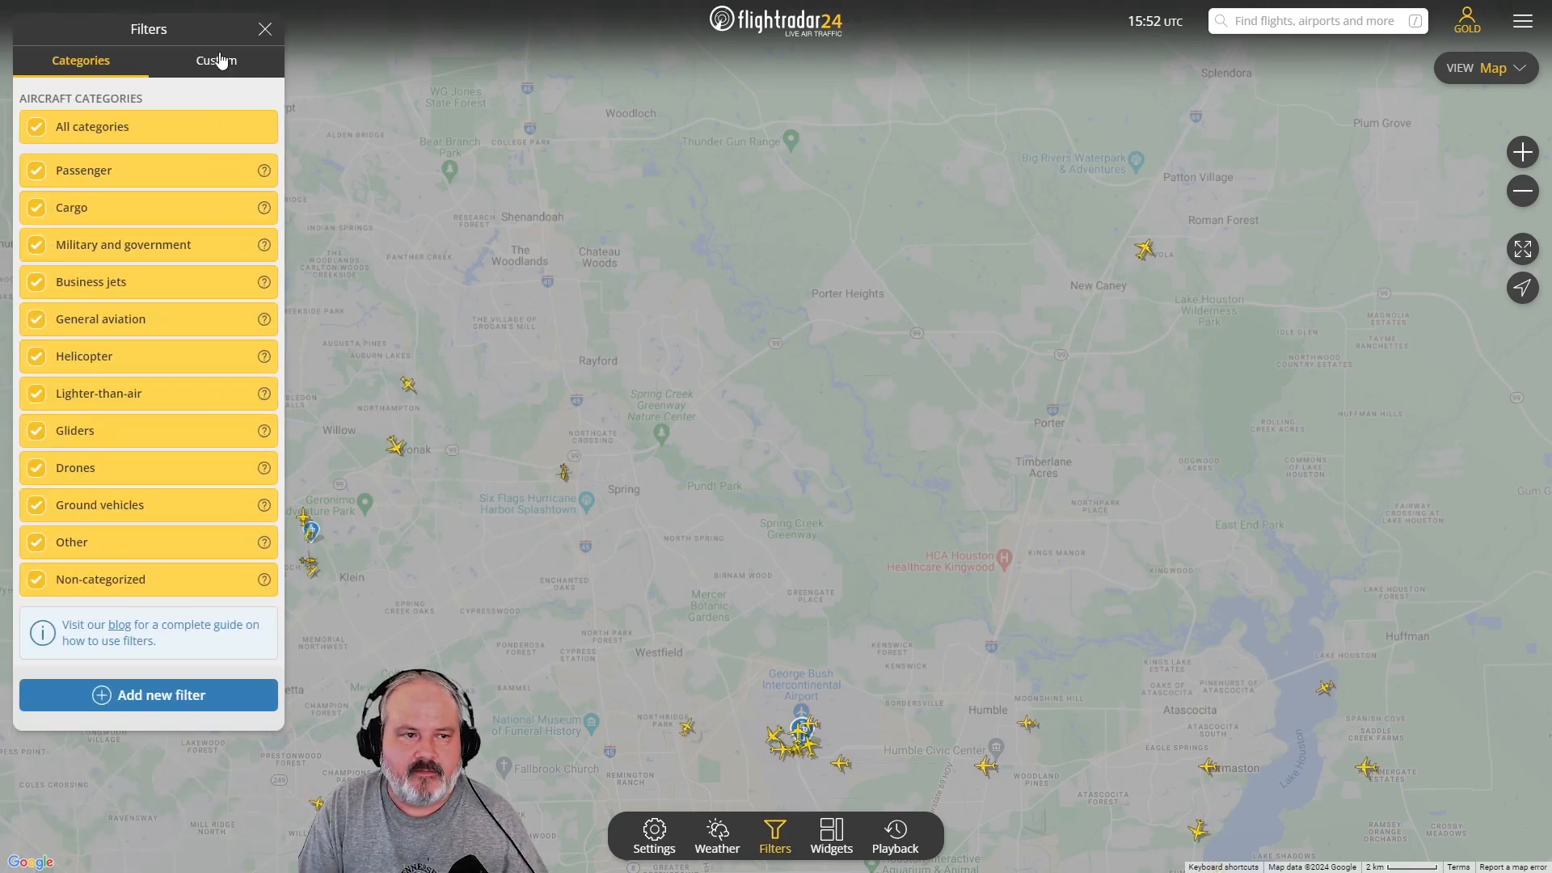
pyautogui.click(267, 30)
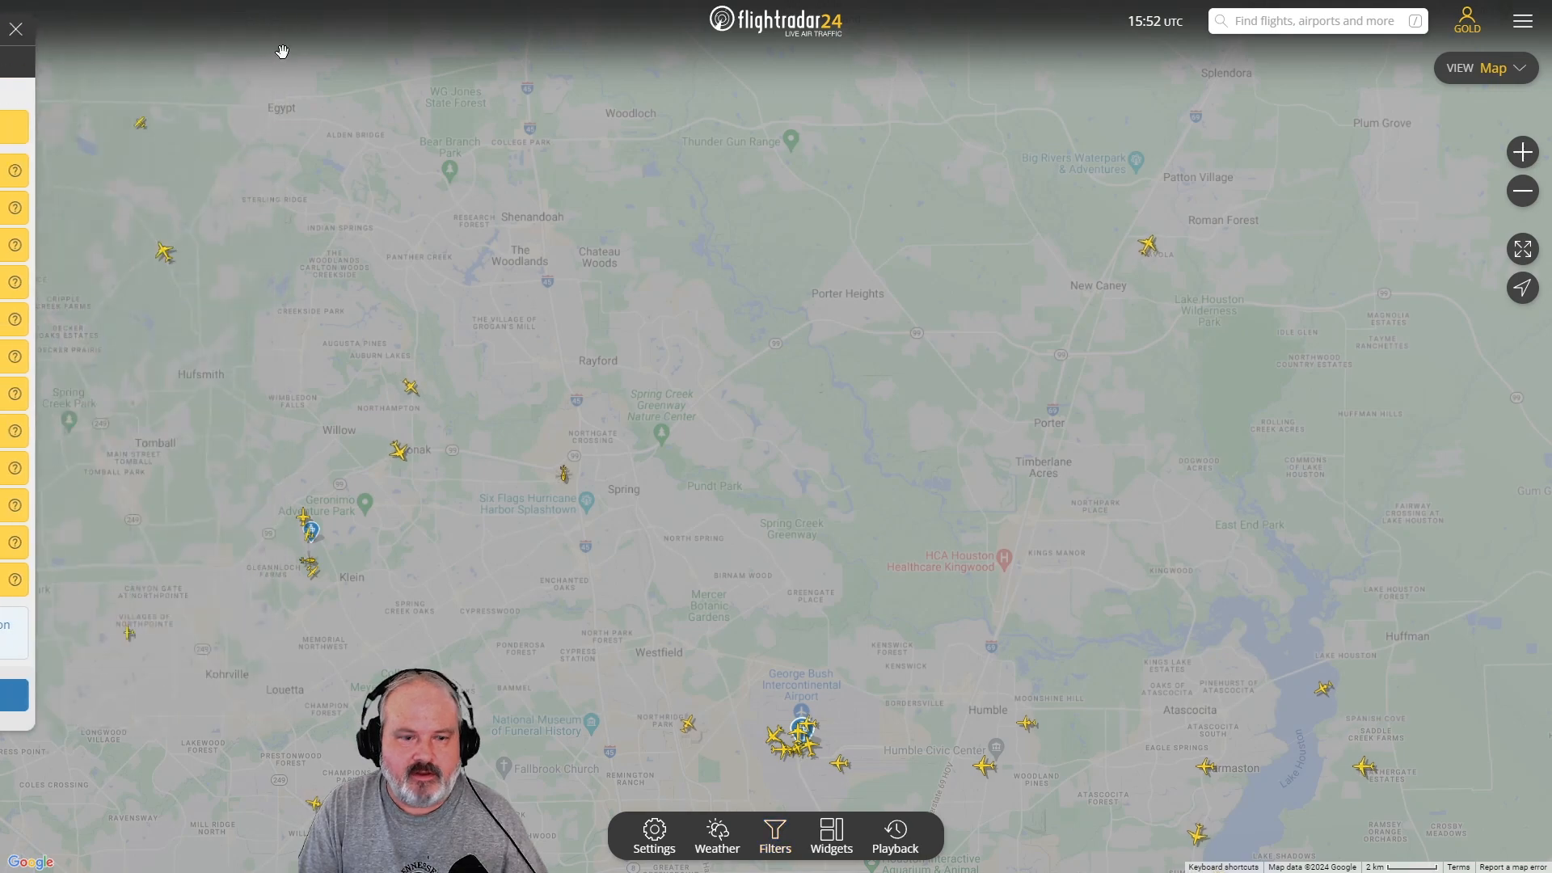
# Turn on the Last-clicked flights and Latest blog posts widgets, then collapse the Last-clicked flights list on the map.
pyautogui.click(832, 833)
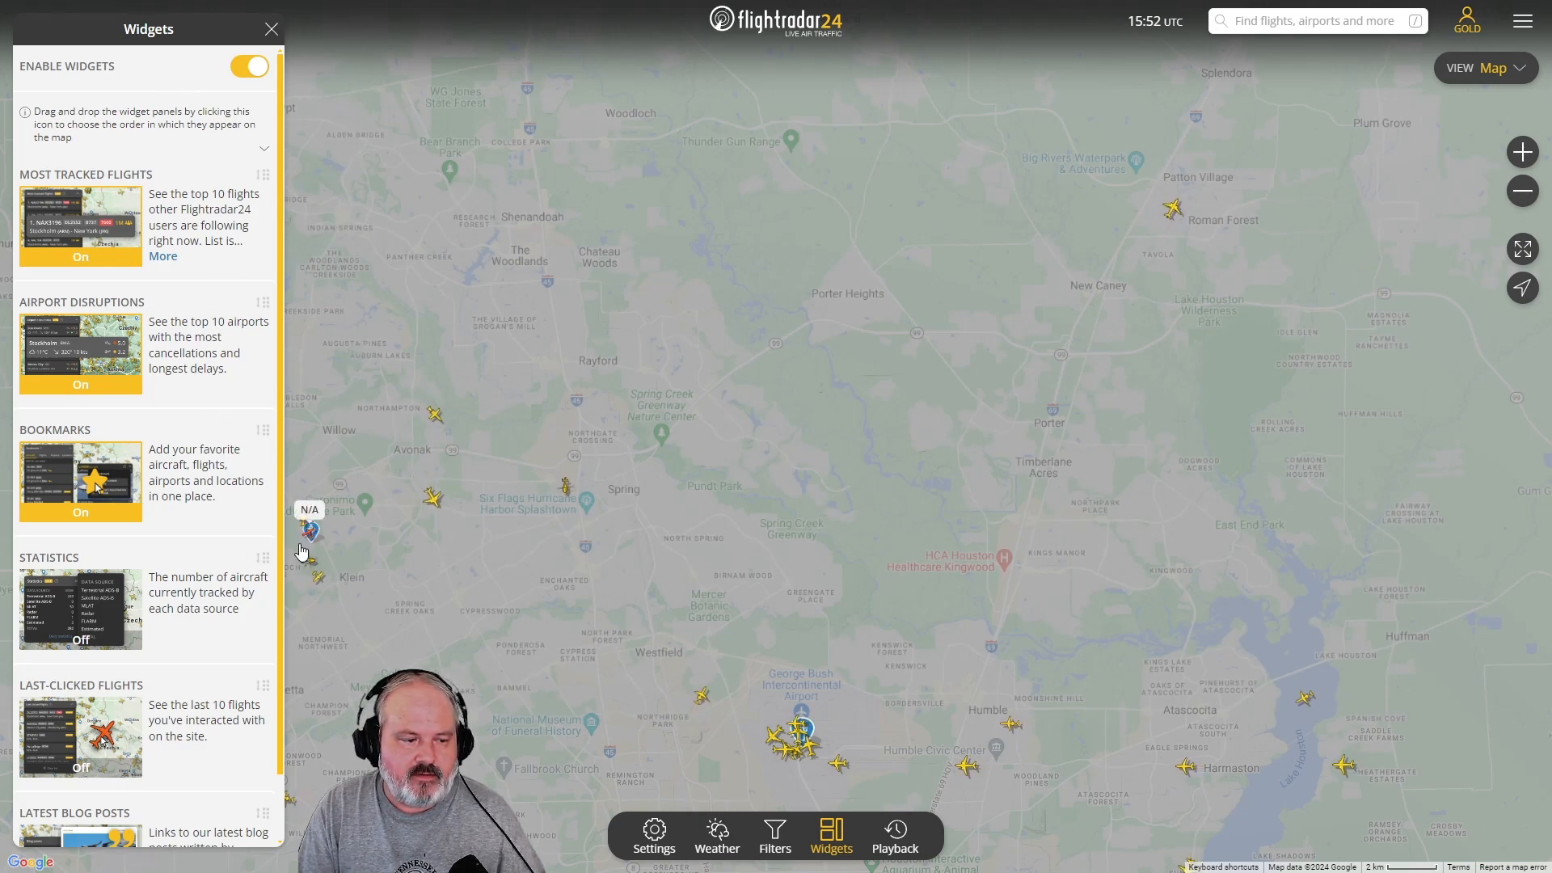
pyautogui.scroll(-1, 249, 639)
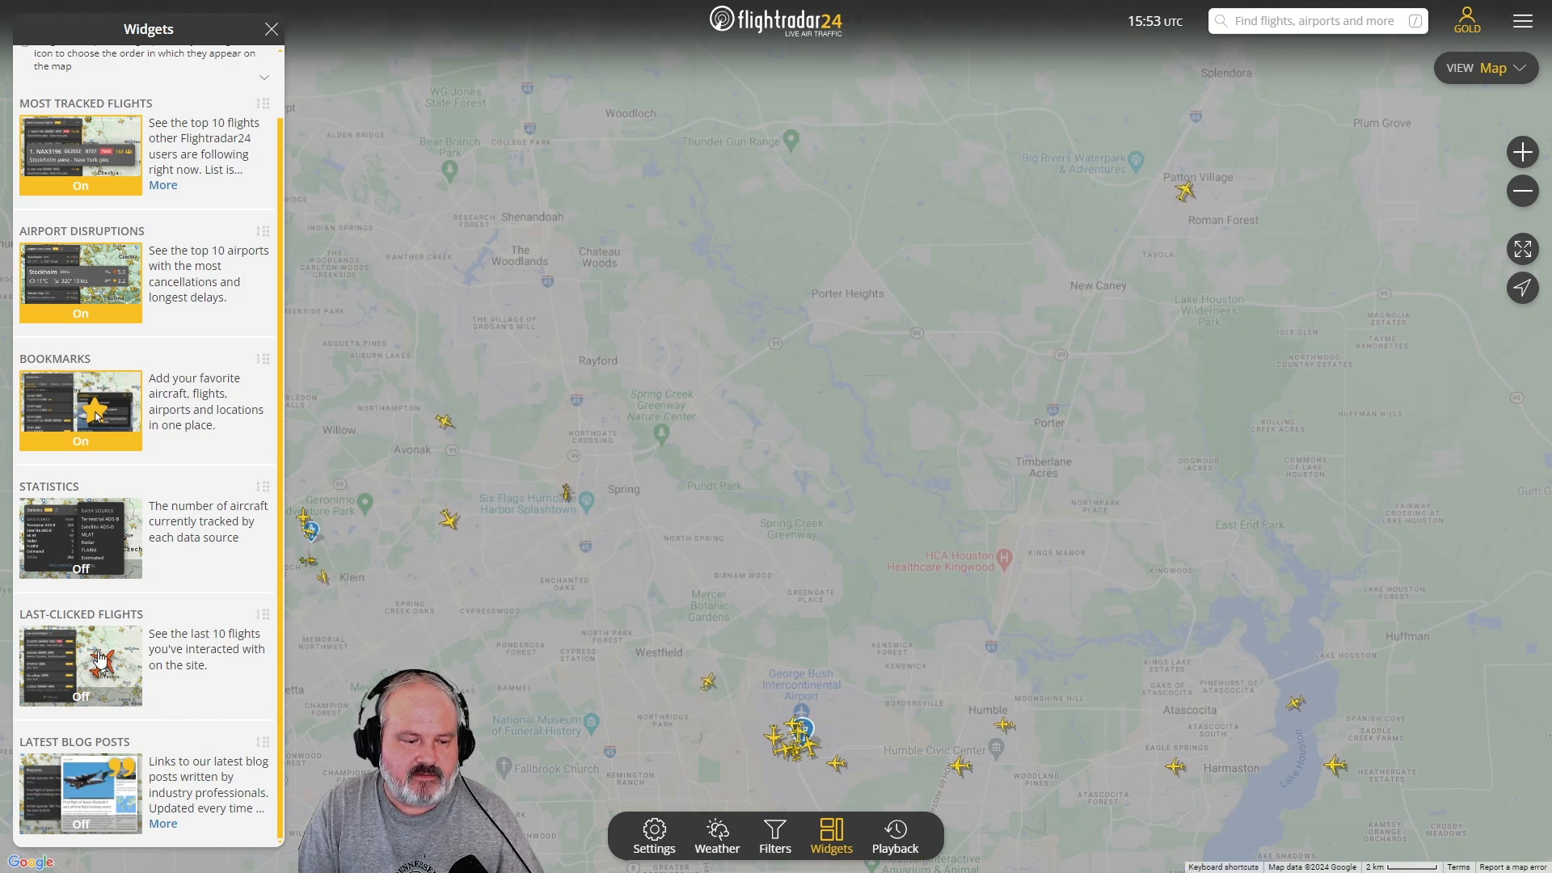
pyautogui.click(100, 660)
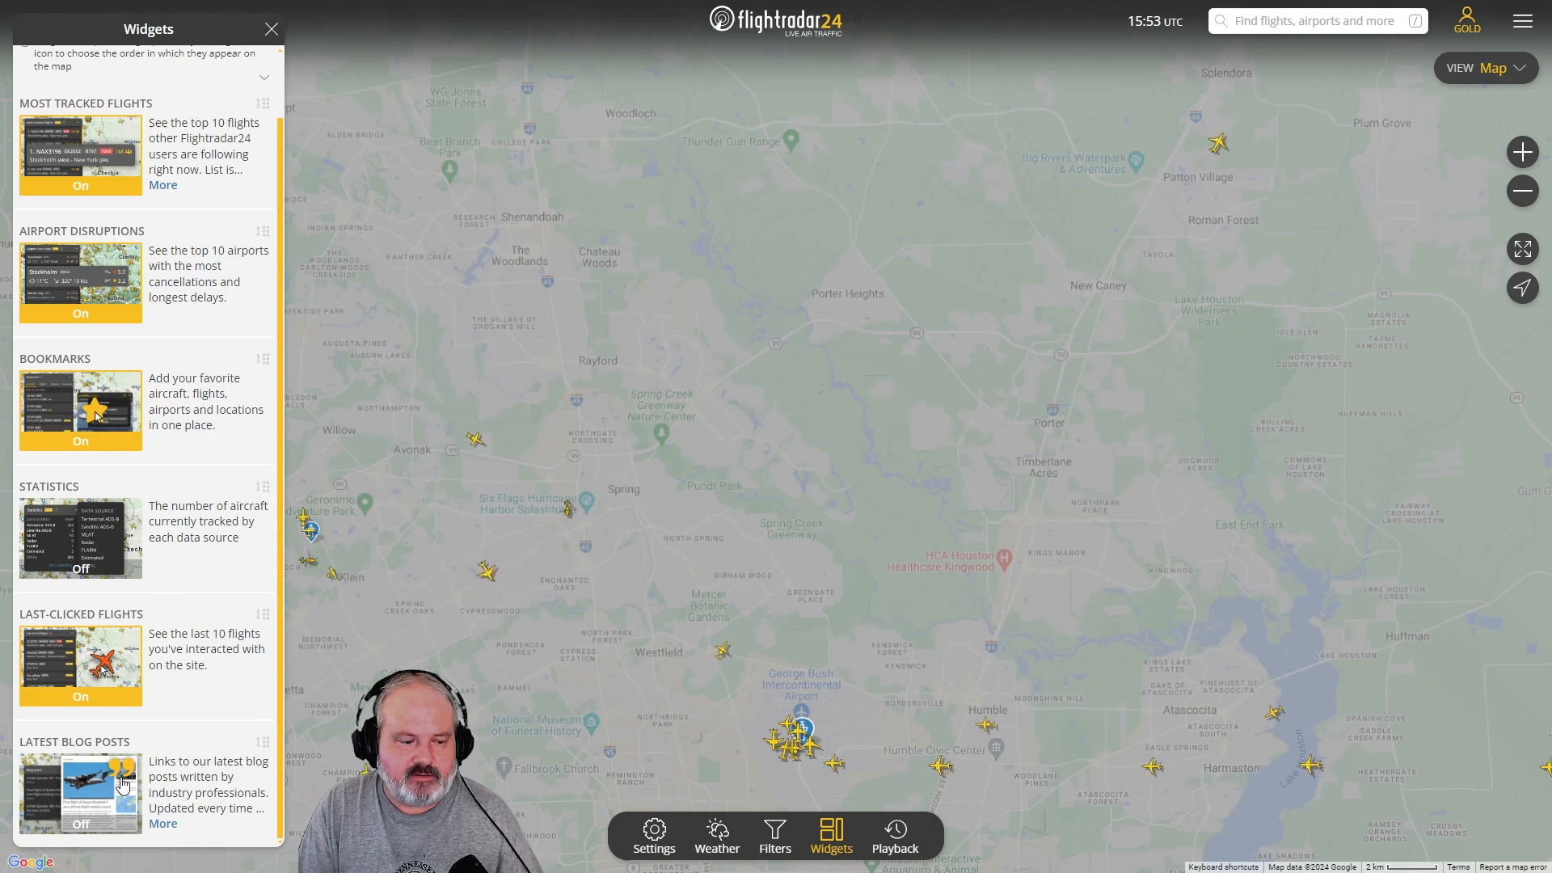
pyautogui.click(106, 797)
pyautogui.click(271, 32)
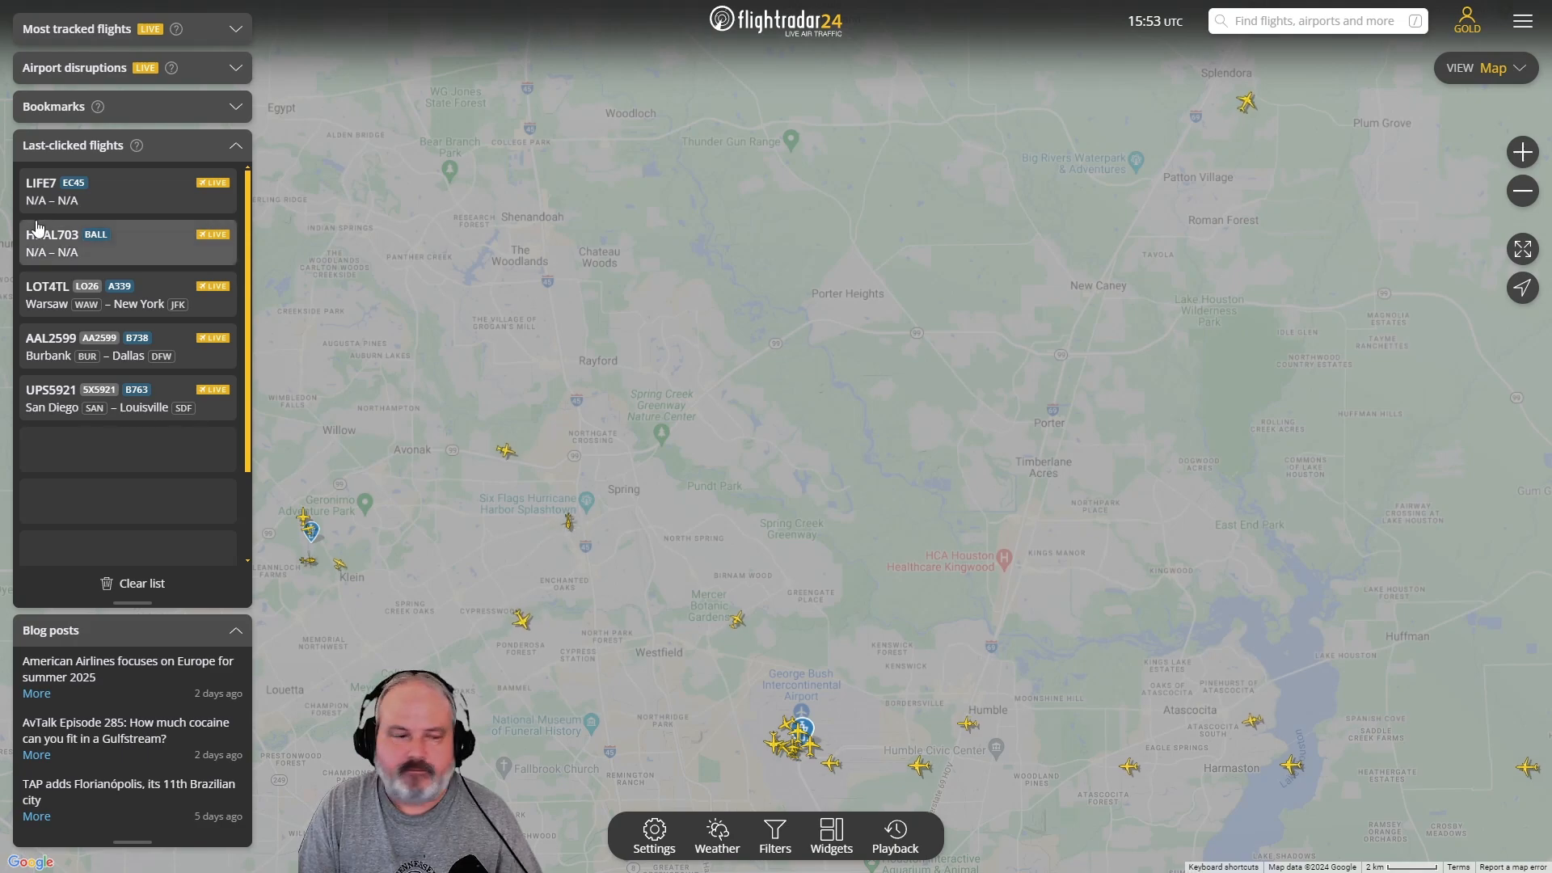
pyautogui.click(235, 149)
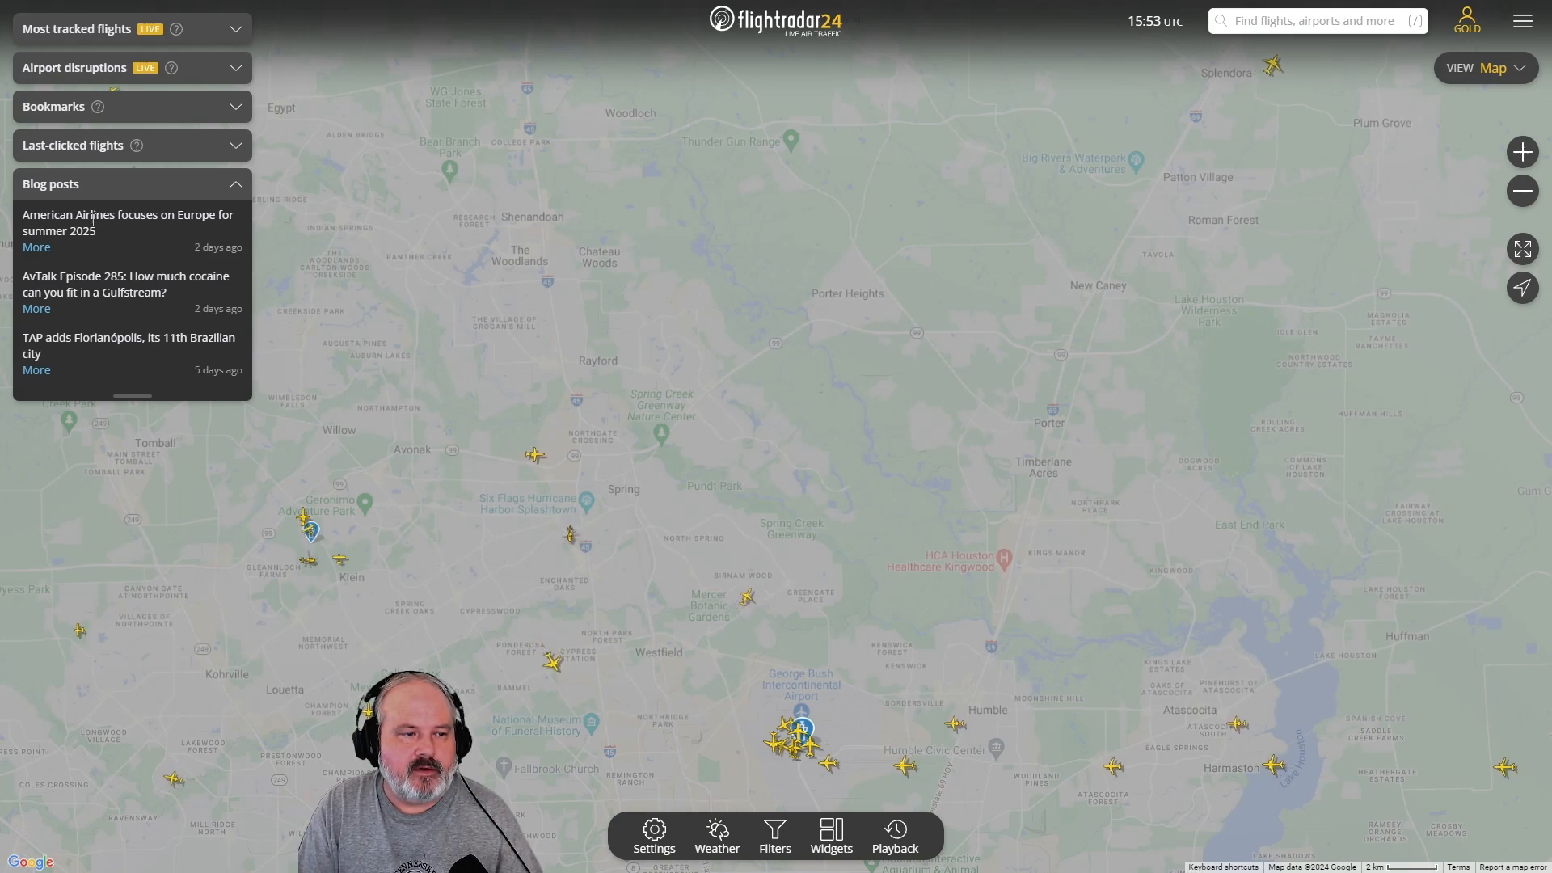
# Skim the blog post "American Airlines focuses on Europe for summer 2025", then close it and collapse the Blog posts widget.
pyautogui.click(30, 248)
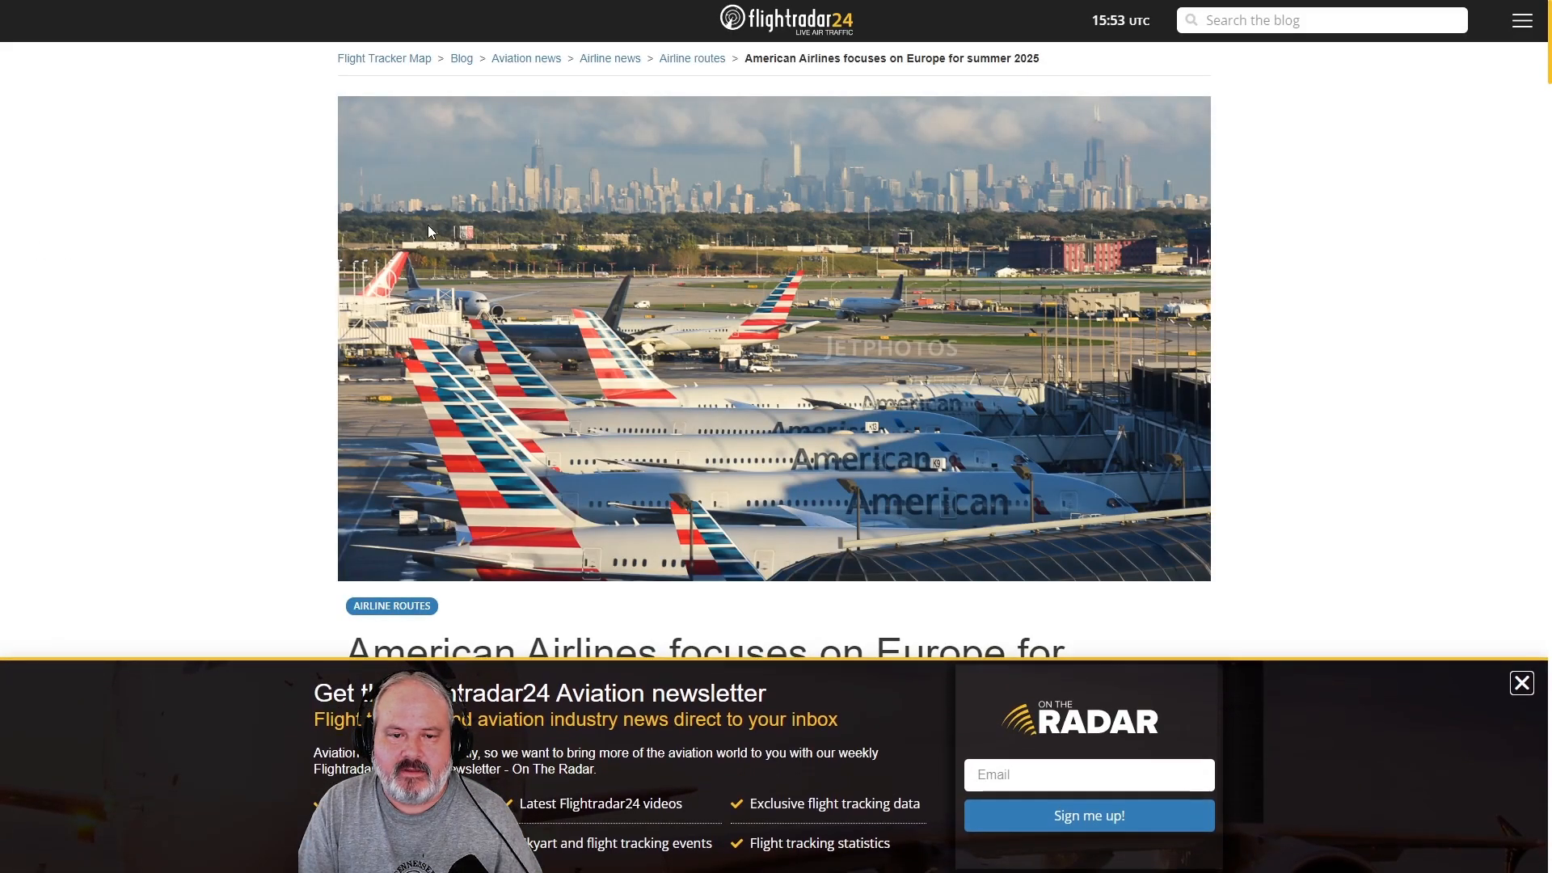
pyautogui.scroll(-12, 1343, 327)
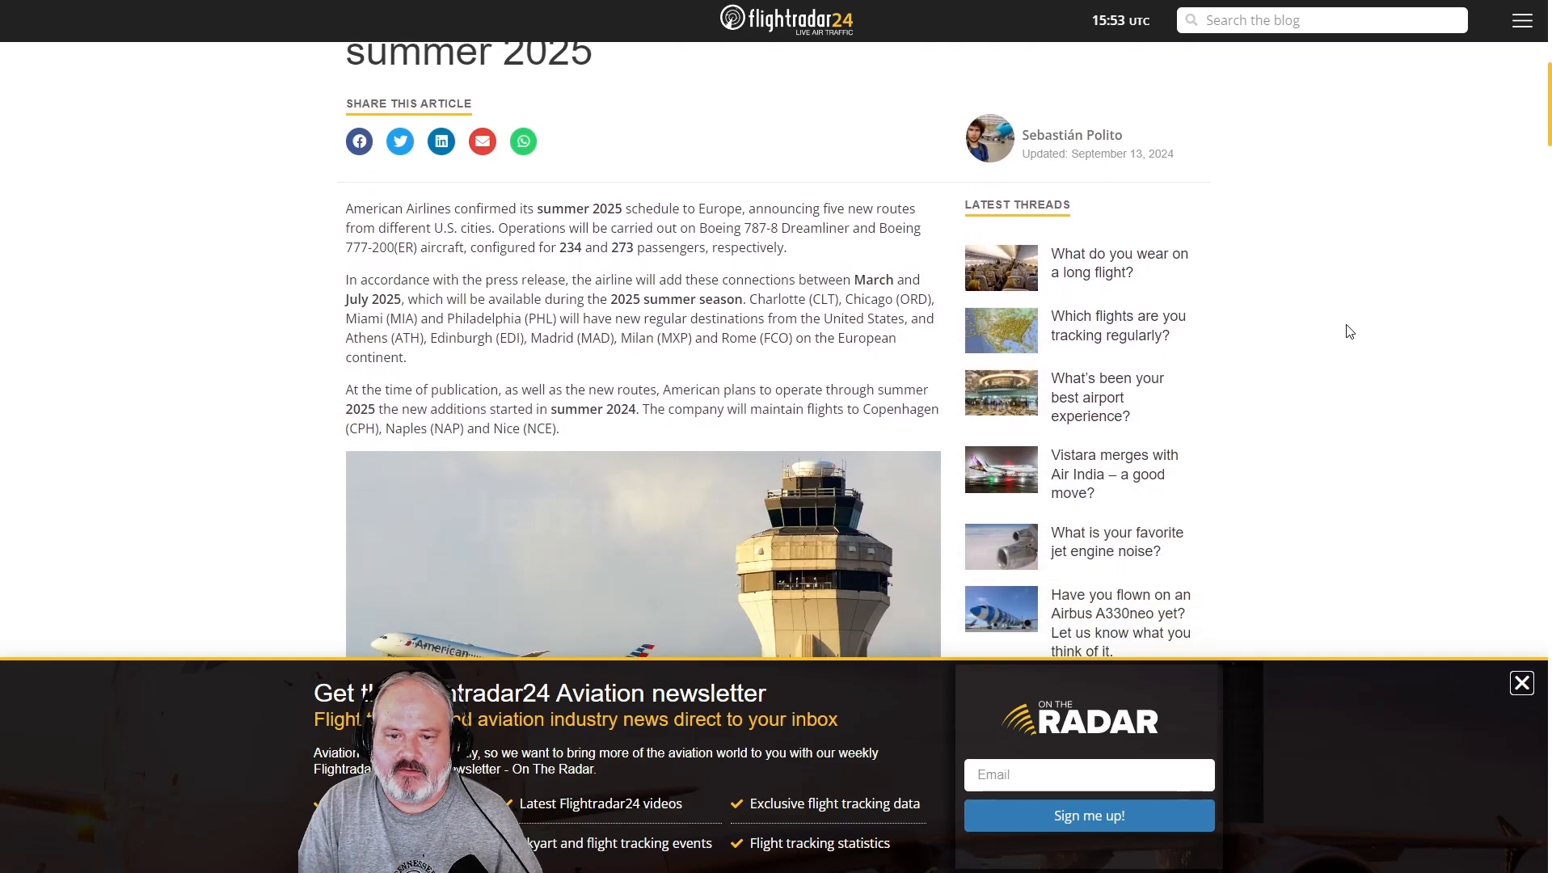
pyautogui.scroll(-3, 1348, 328)
pyautogui.scroll(1, 1347, 327)
pyautogui.scroll(-4, 1348, 326)
pyautogui.scroll(4, 1349, 321)
pyautogui.scroll(15, 1349, 321)
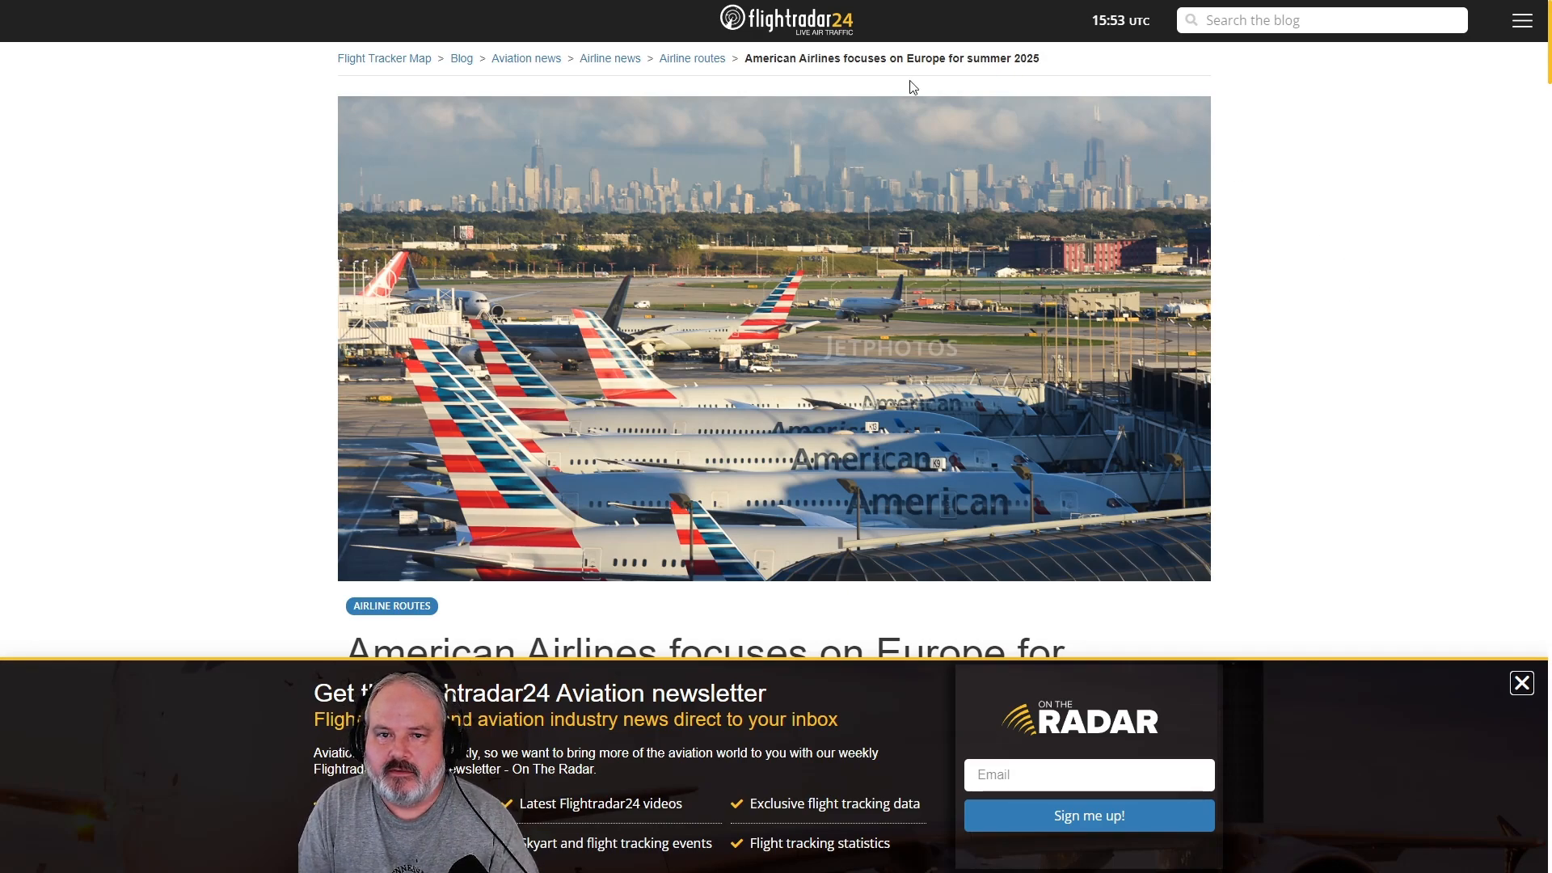
pyautogui.moveTo(745, 40)
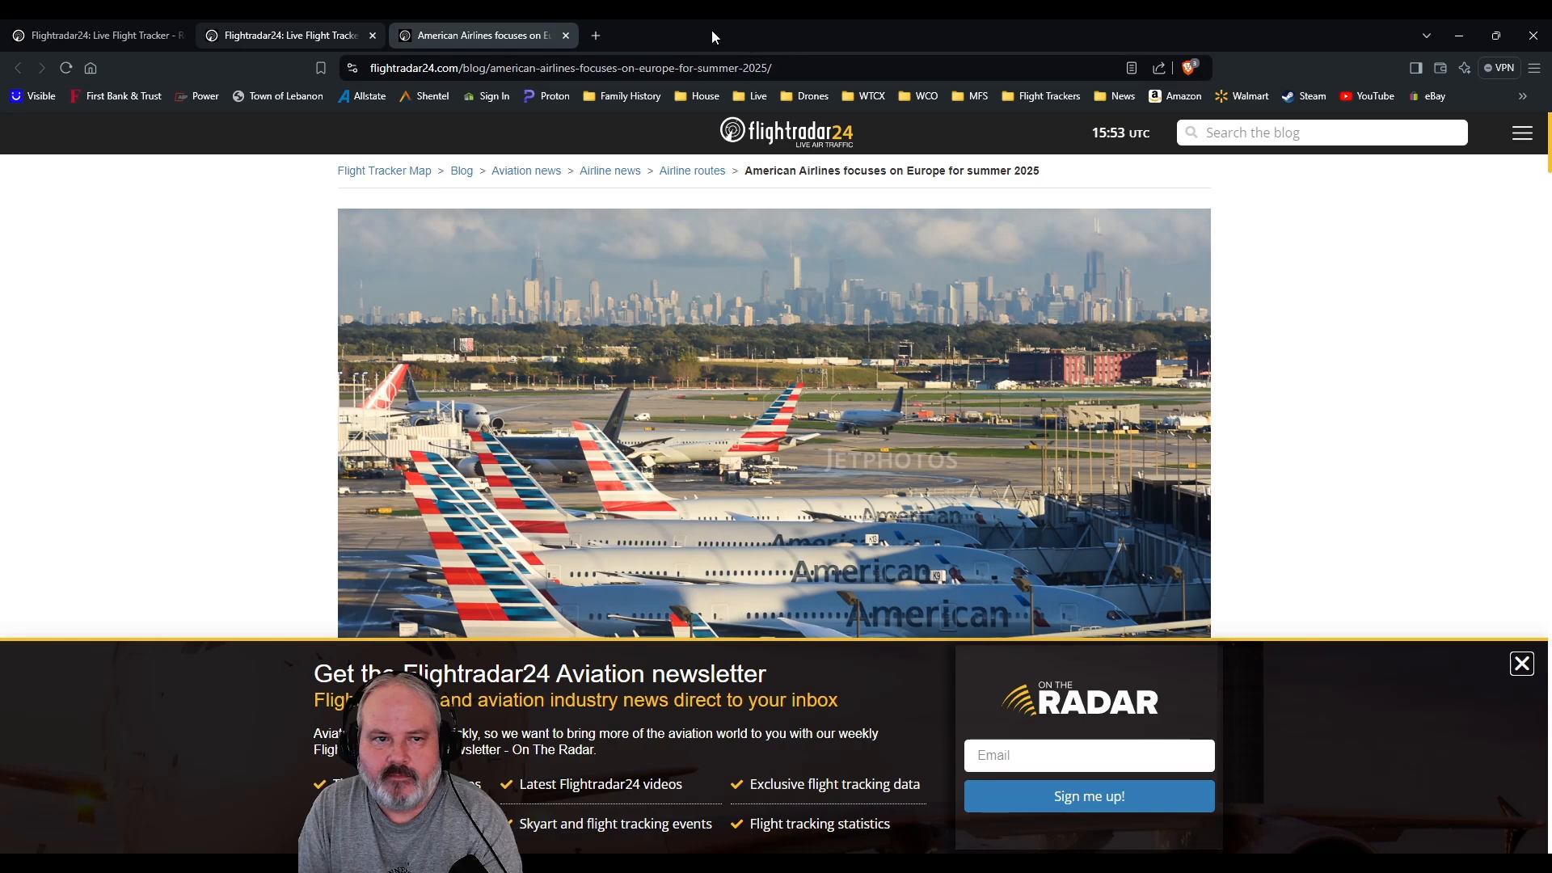
pyautogui.click(565, 35)
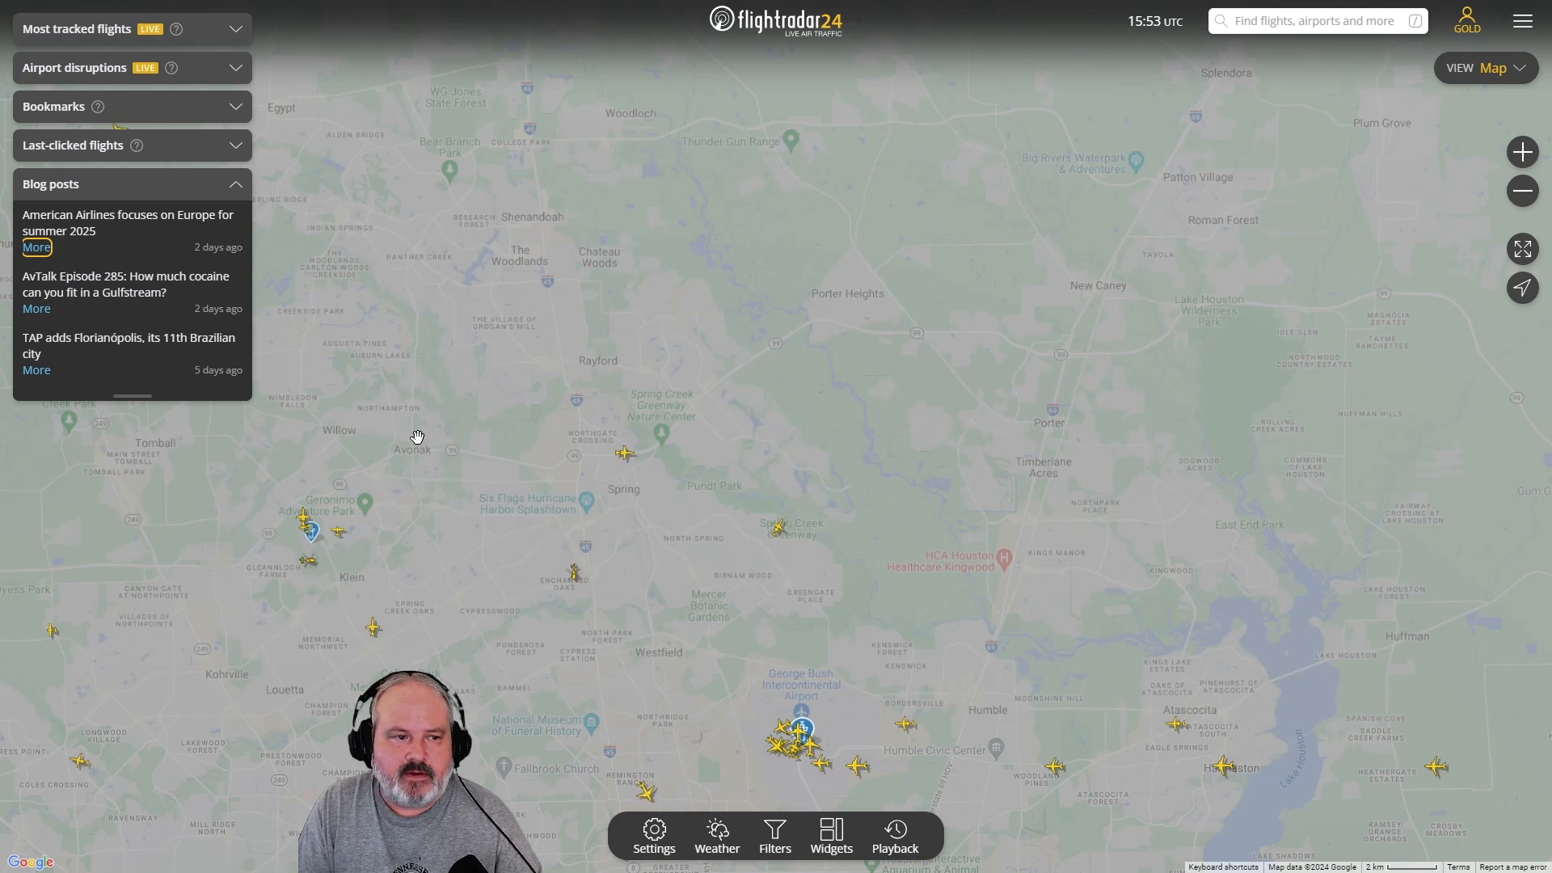
pyautogui.click(236, 189)
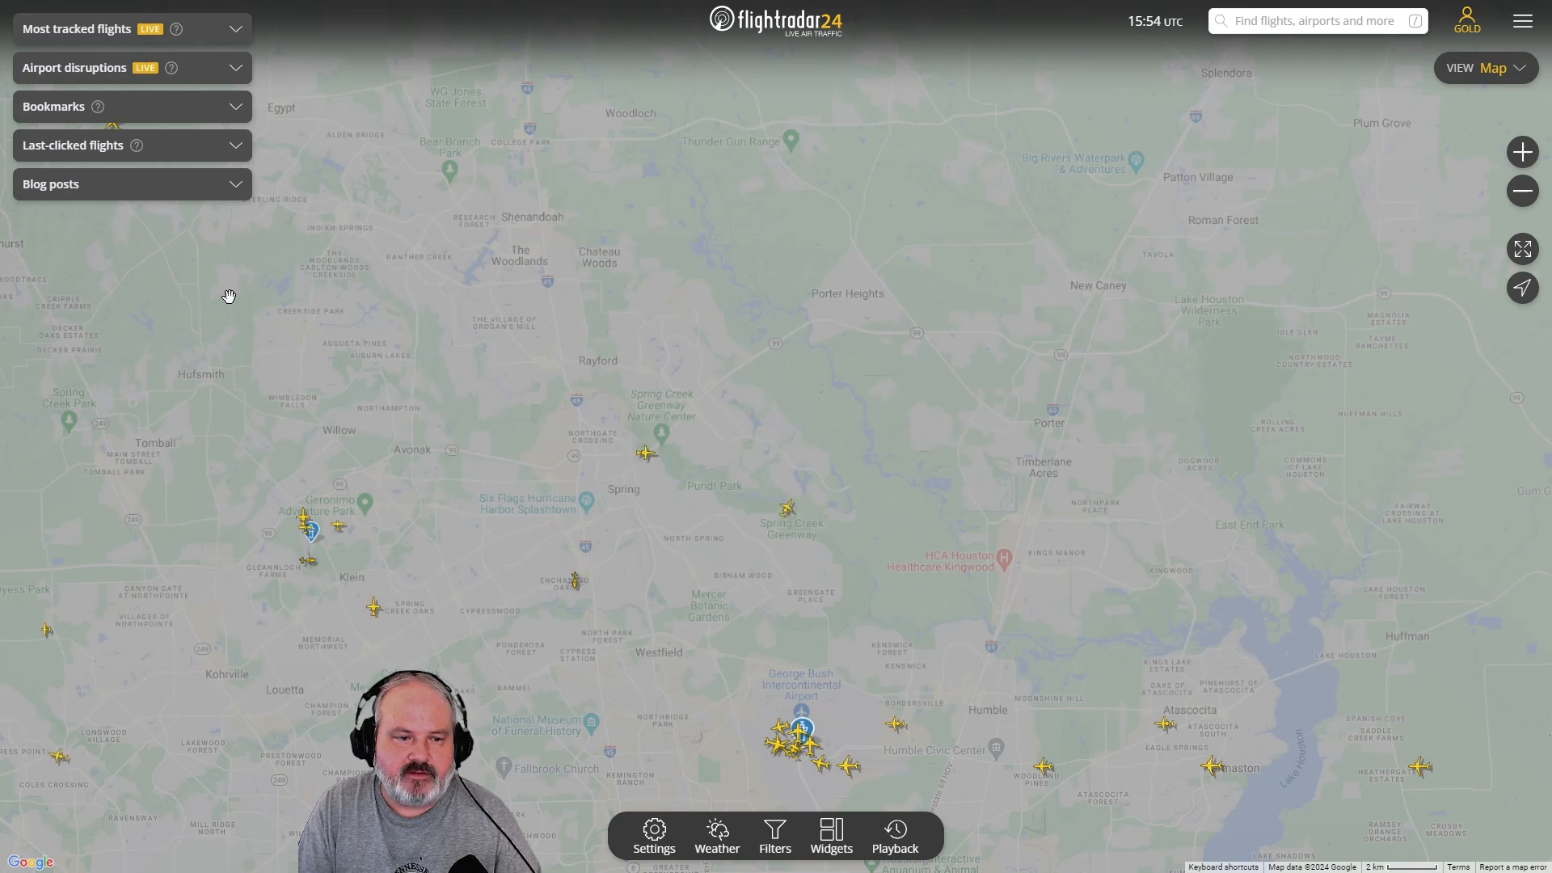
# Hide the map controls for an unobstructed, wider view of the traffic around Houston.
pyautogui.press('u')
pyautogui.scroll(-3, 257, 317)
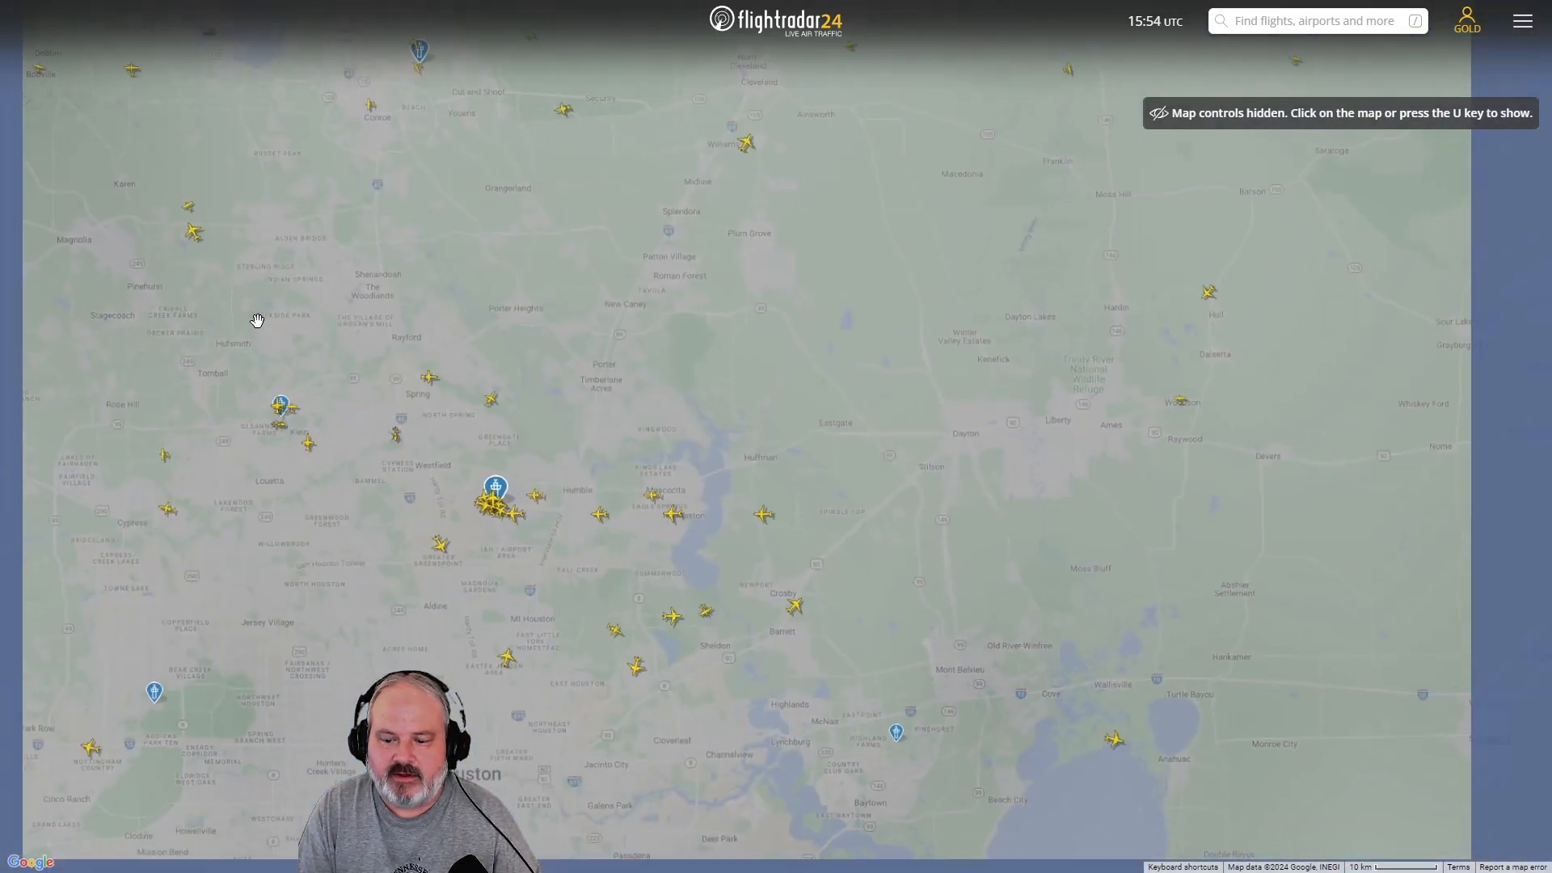
# Shift the map so Houston is in view and bring the hidden map controls back.
pyautogui.scroll(2, 267, 327)
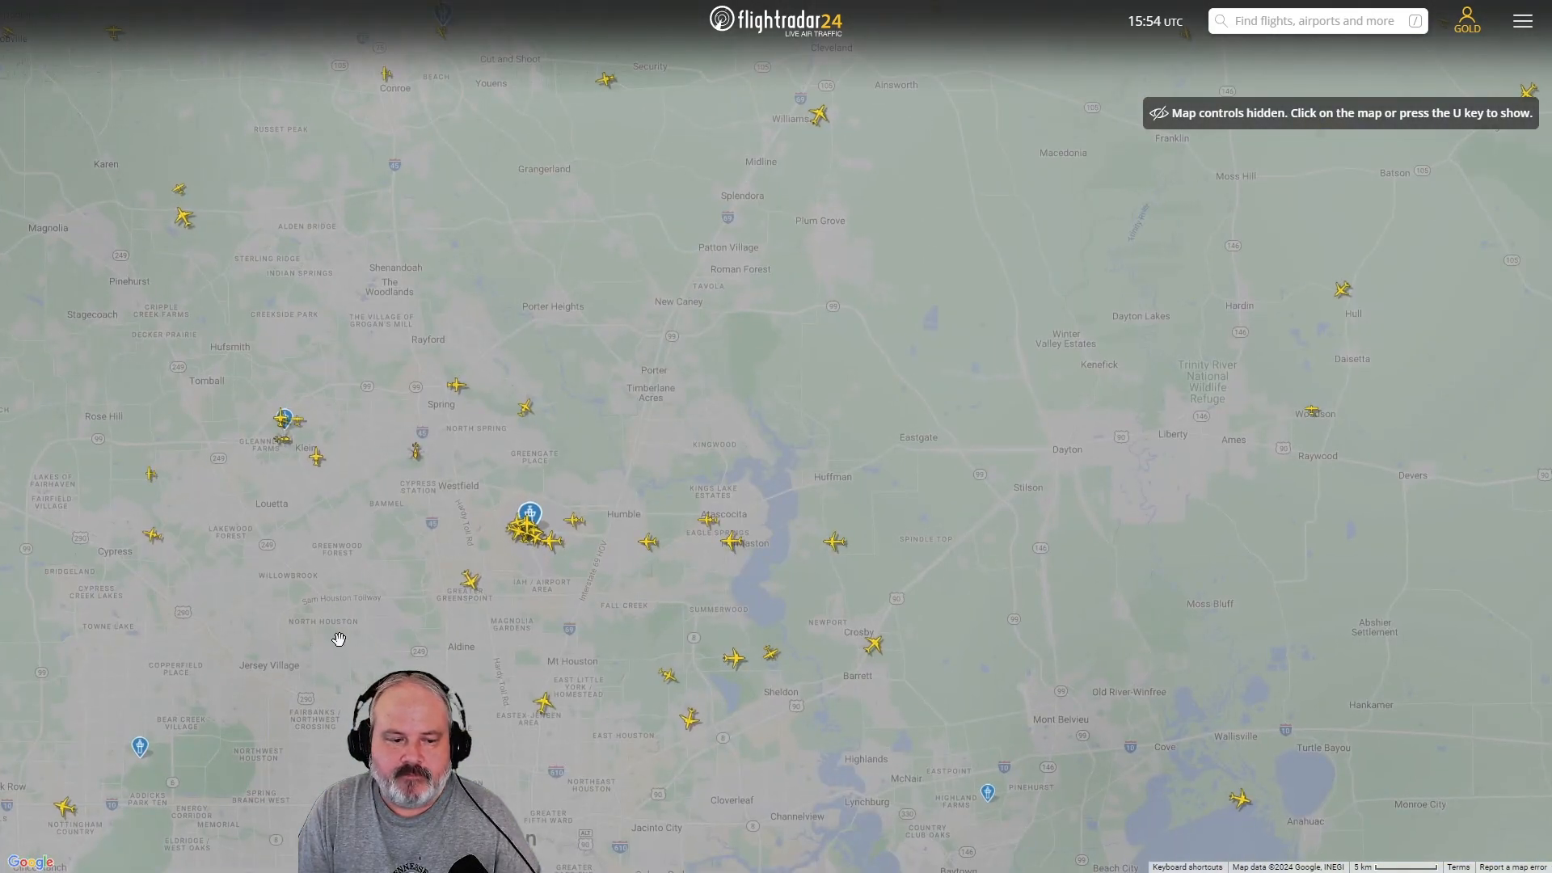
pyautogui.moveTo(242, 599); pyautogui.dragTo(429, 534)
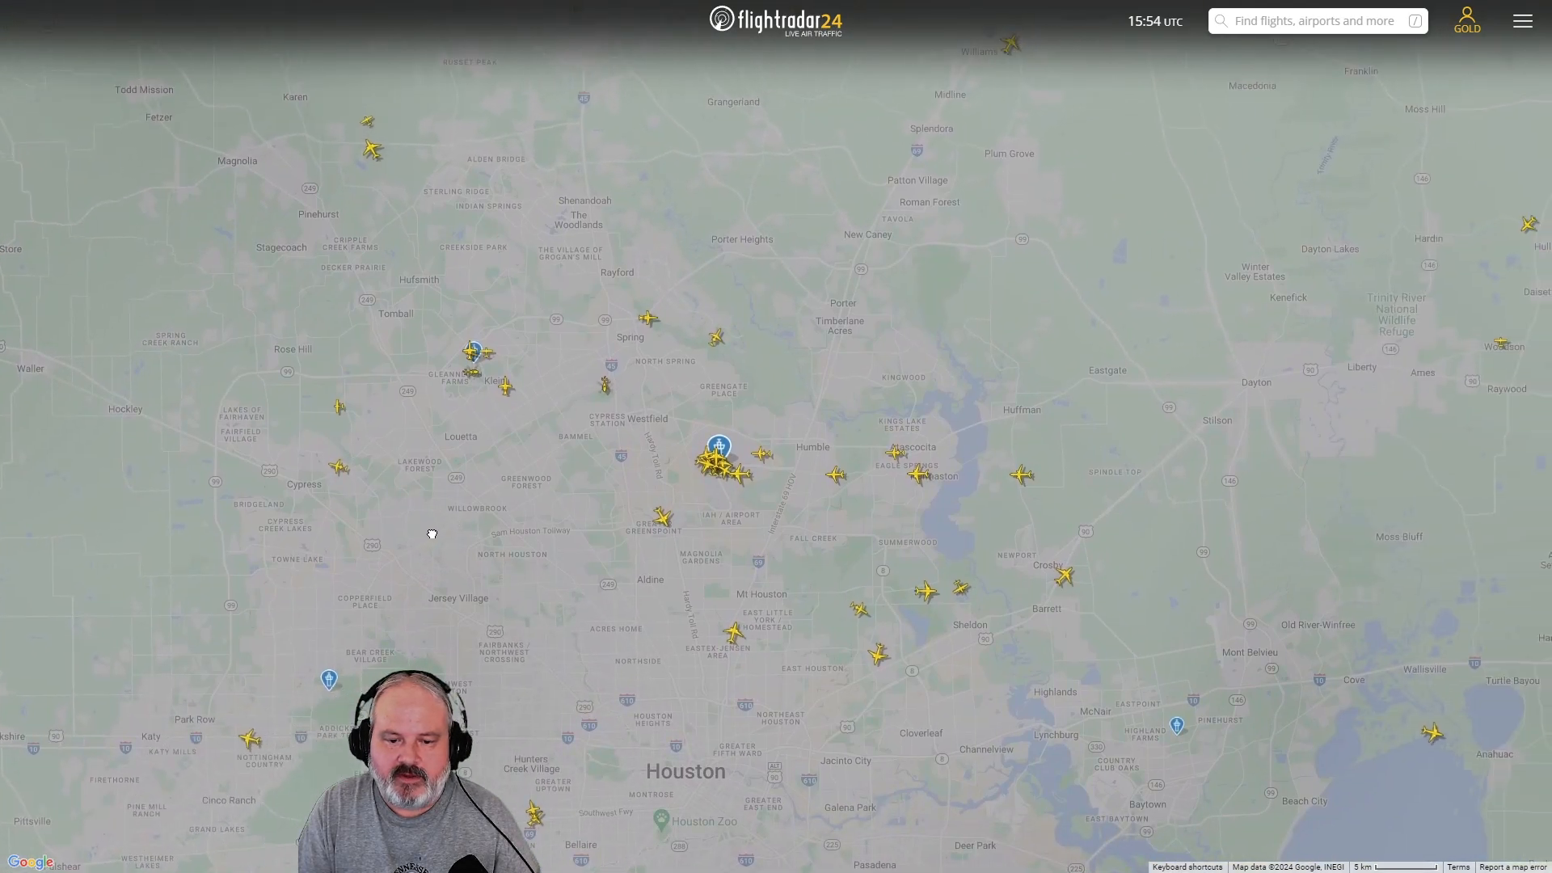
pyautogui.click(1167, 242)
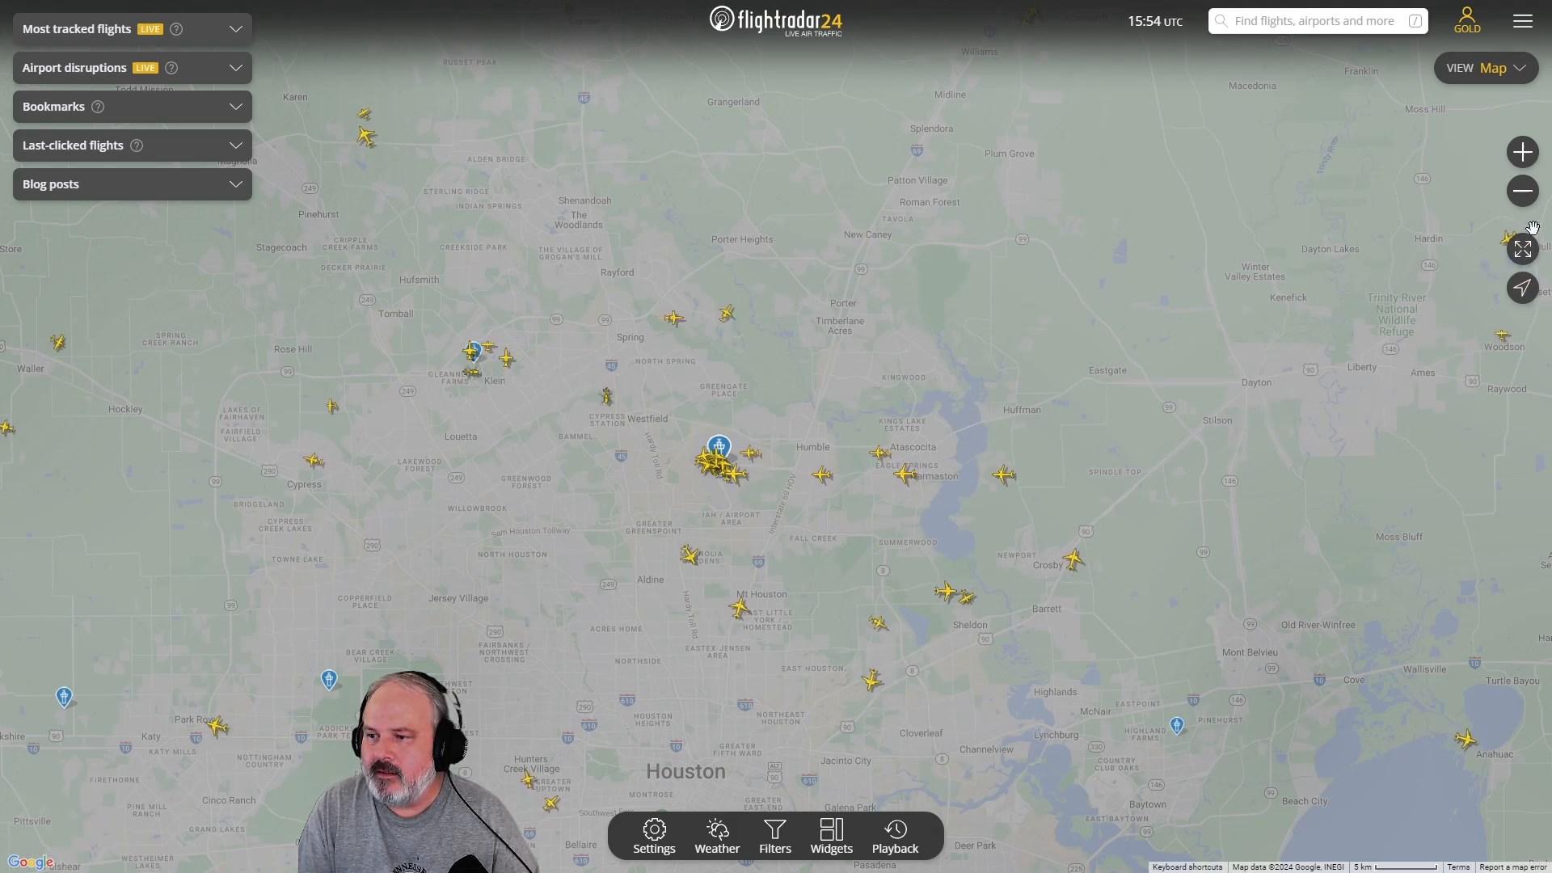
# Look over the available list views and map views, including the locked Airport and Fleet options, then dismiss the choices.
pyautogui.click(1520, 71)
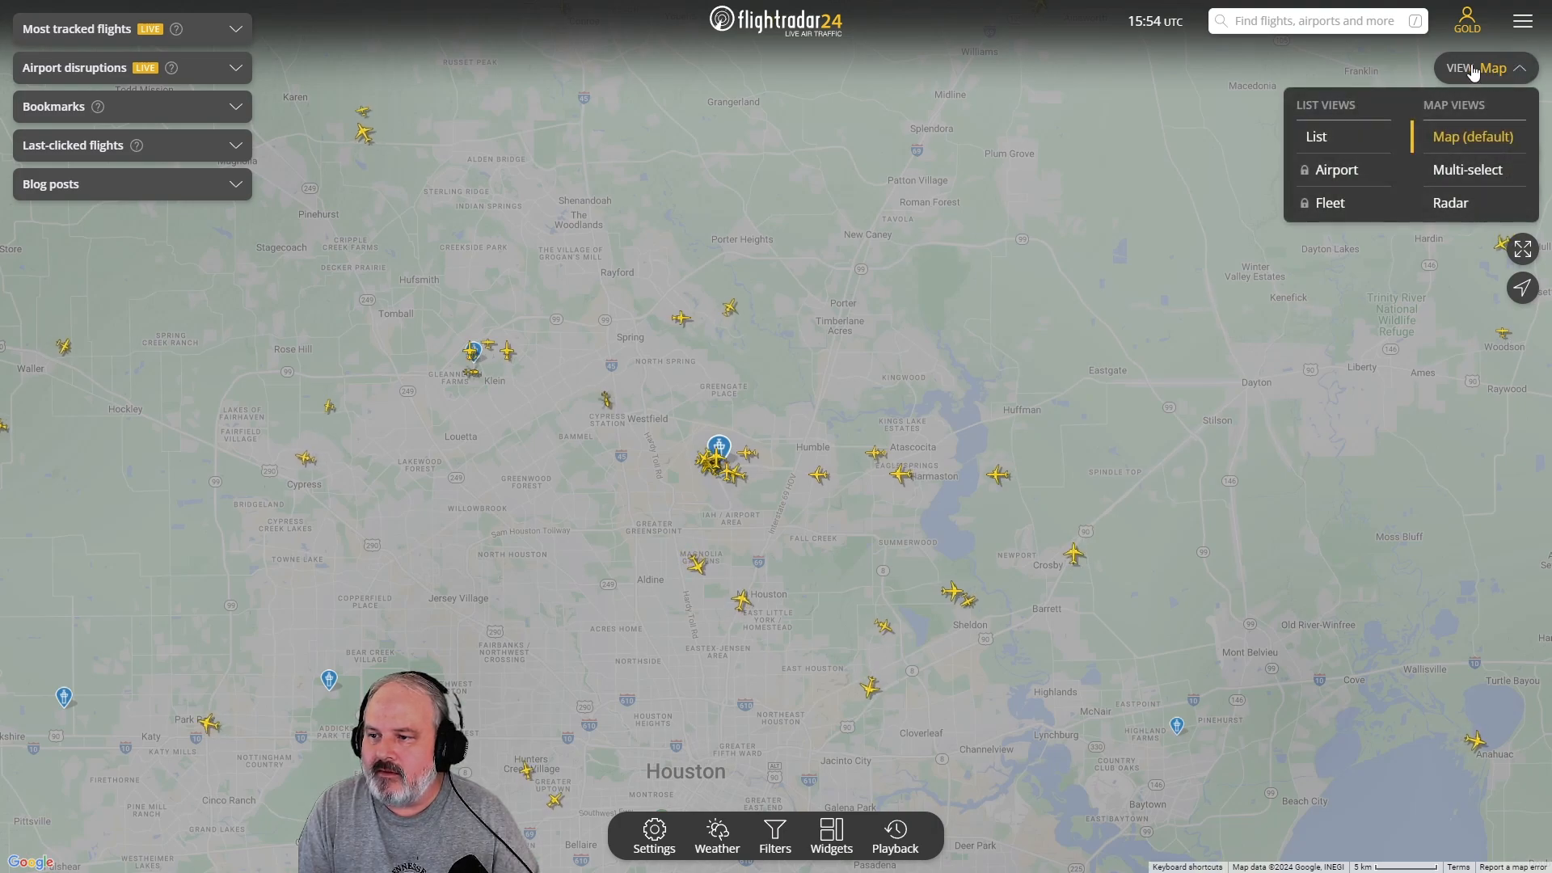
pyautogui.moveTo(1319, 178)
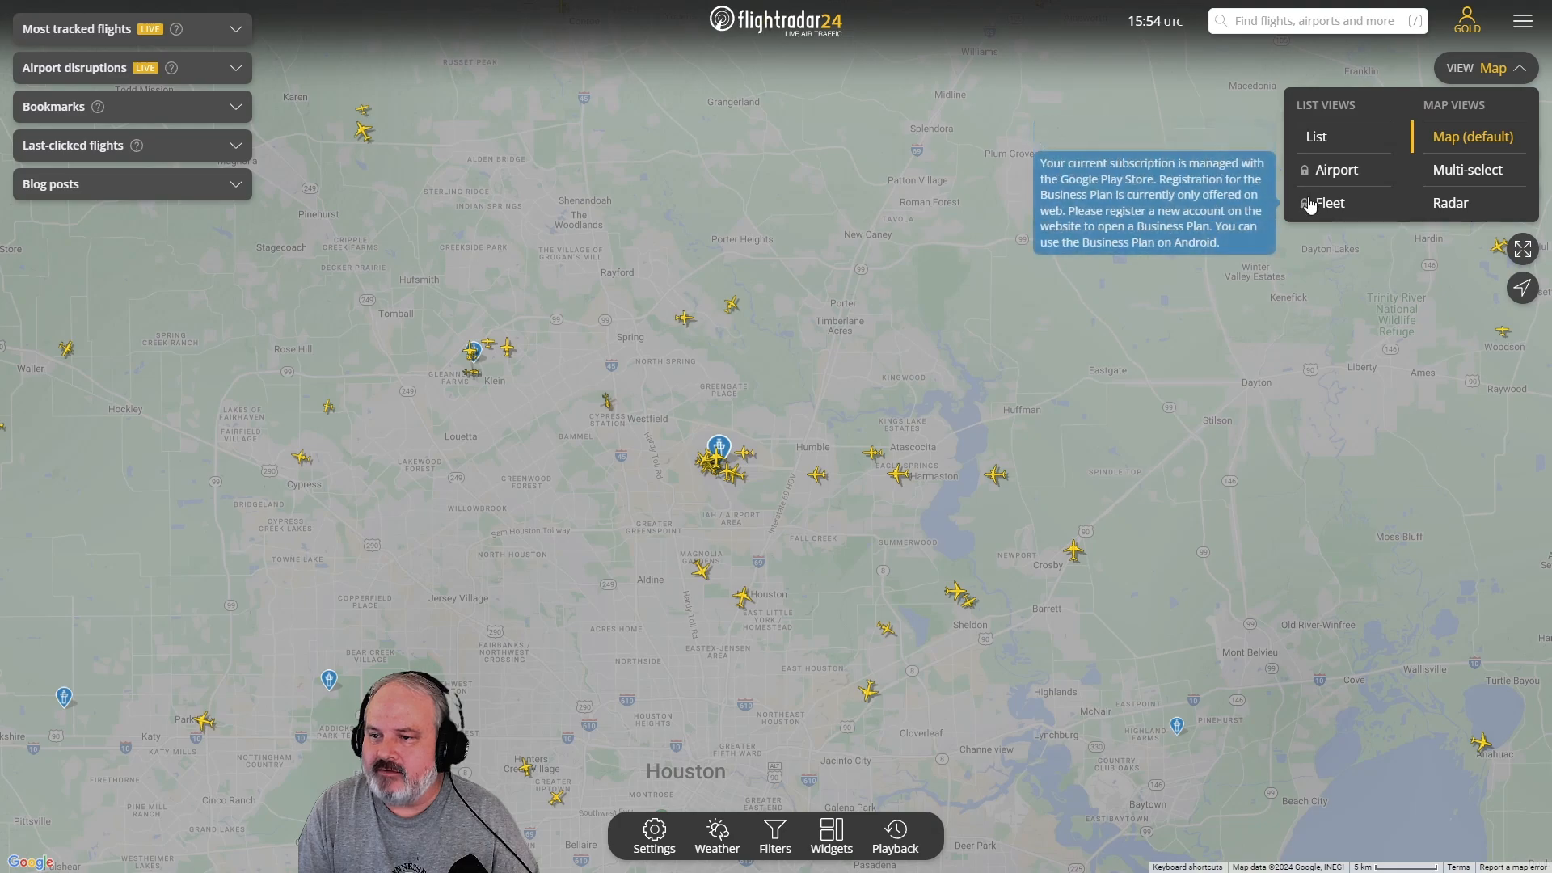
pyautogui.click(1229, 127)
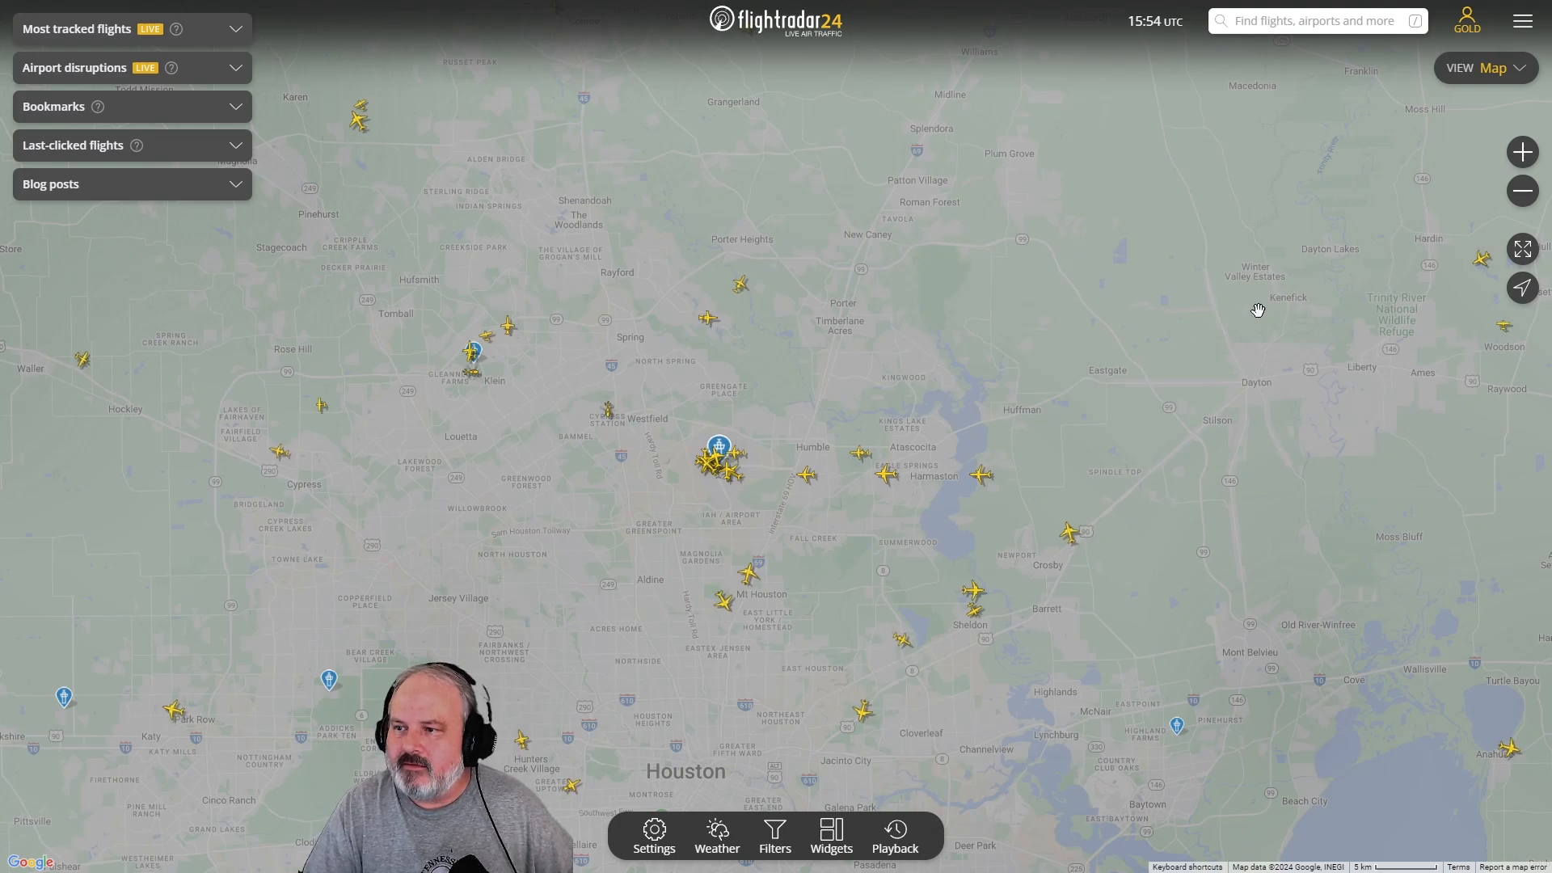
# Look through the site's main menu, expanding and collapsing the Aviation data entries, then close it.
pyautogui.click(1524, 23)
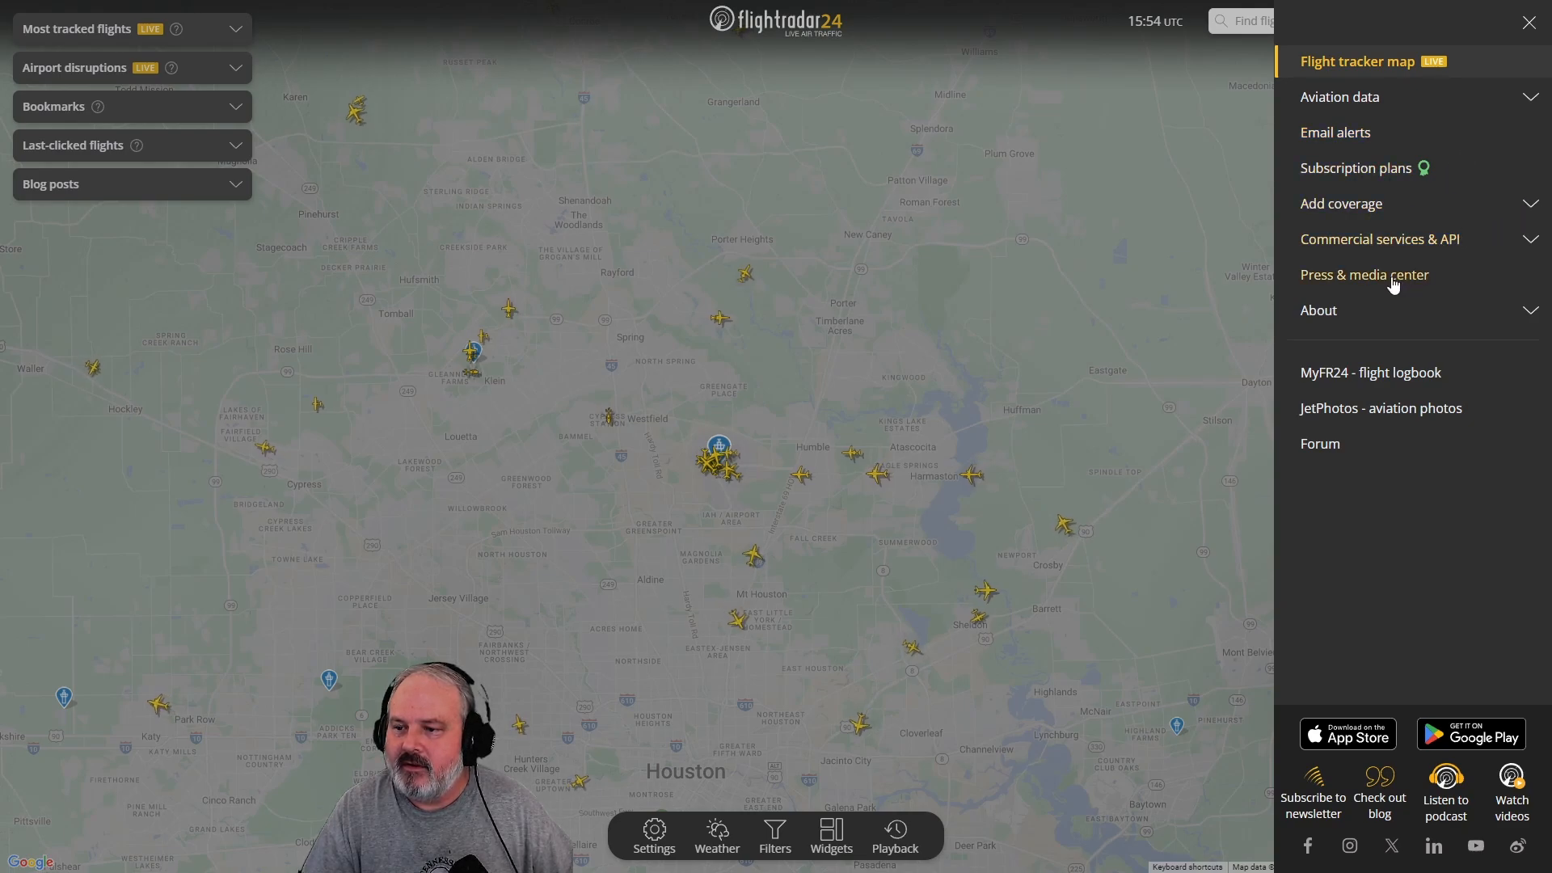
pyautogui.click(1530, 100)
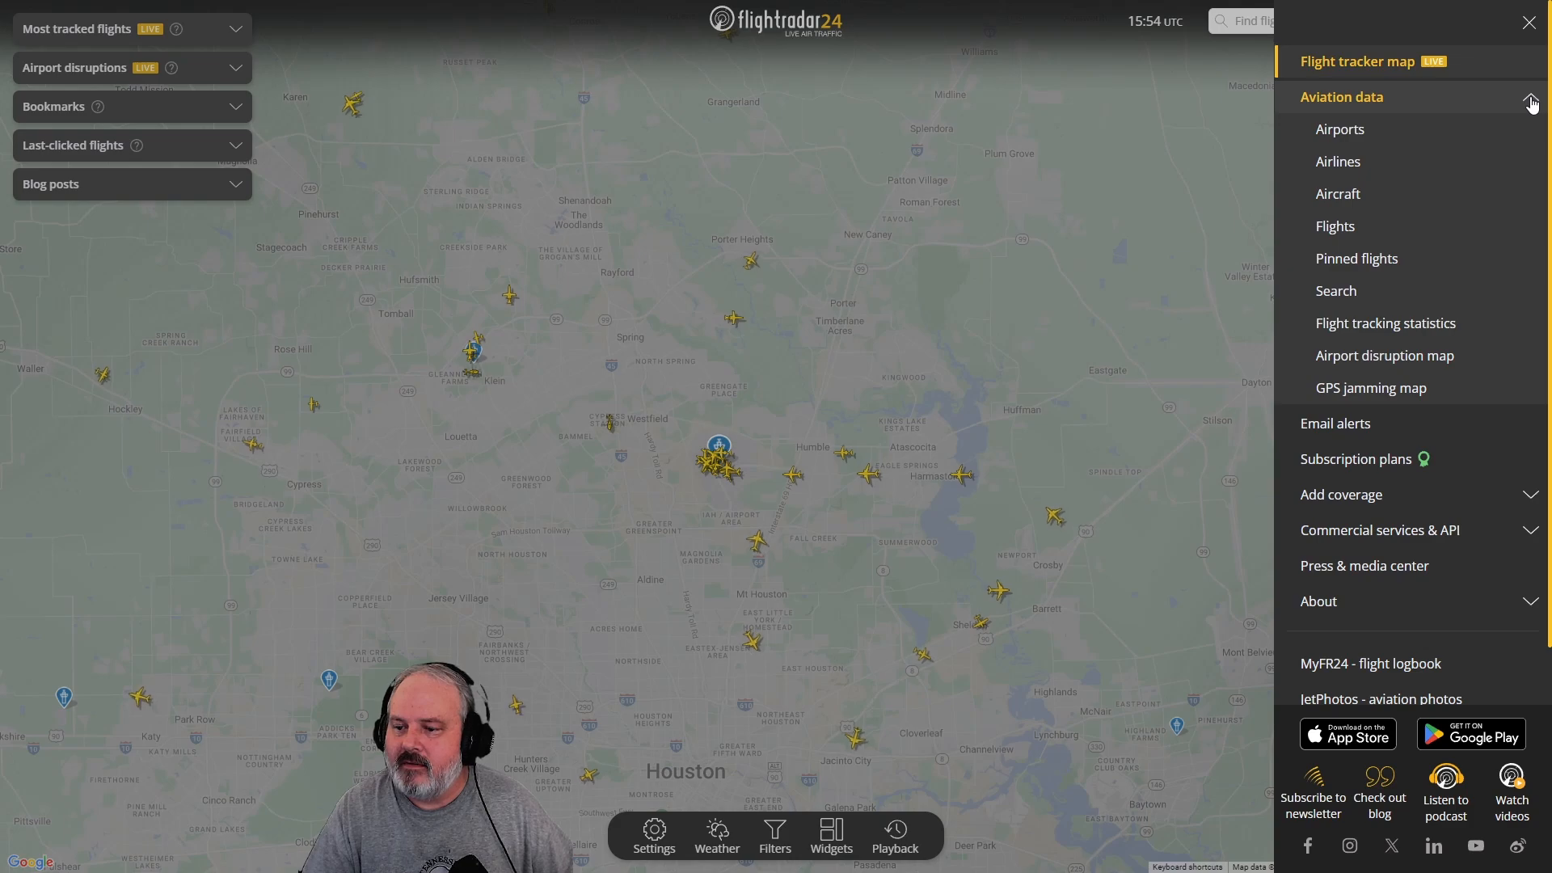
pyautogui.click(1531, 99)
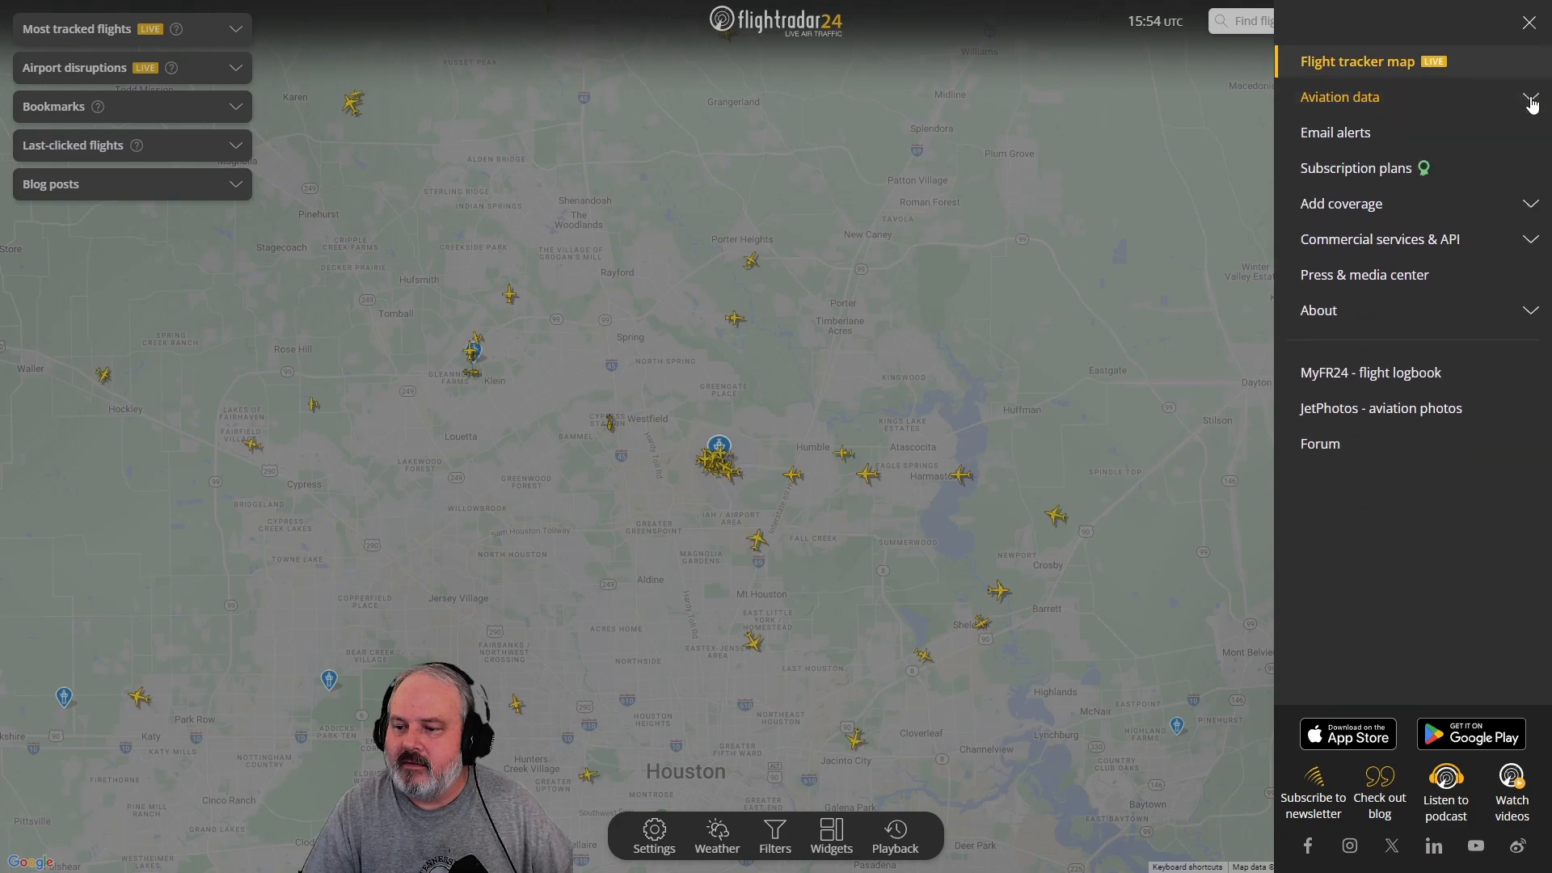
pyautogui.click(1528, 24)
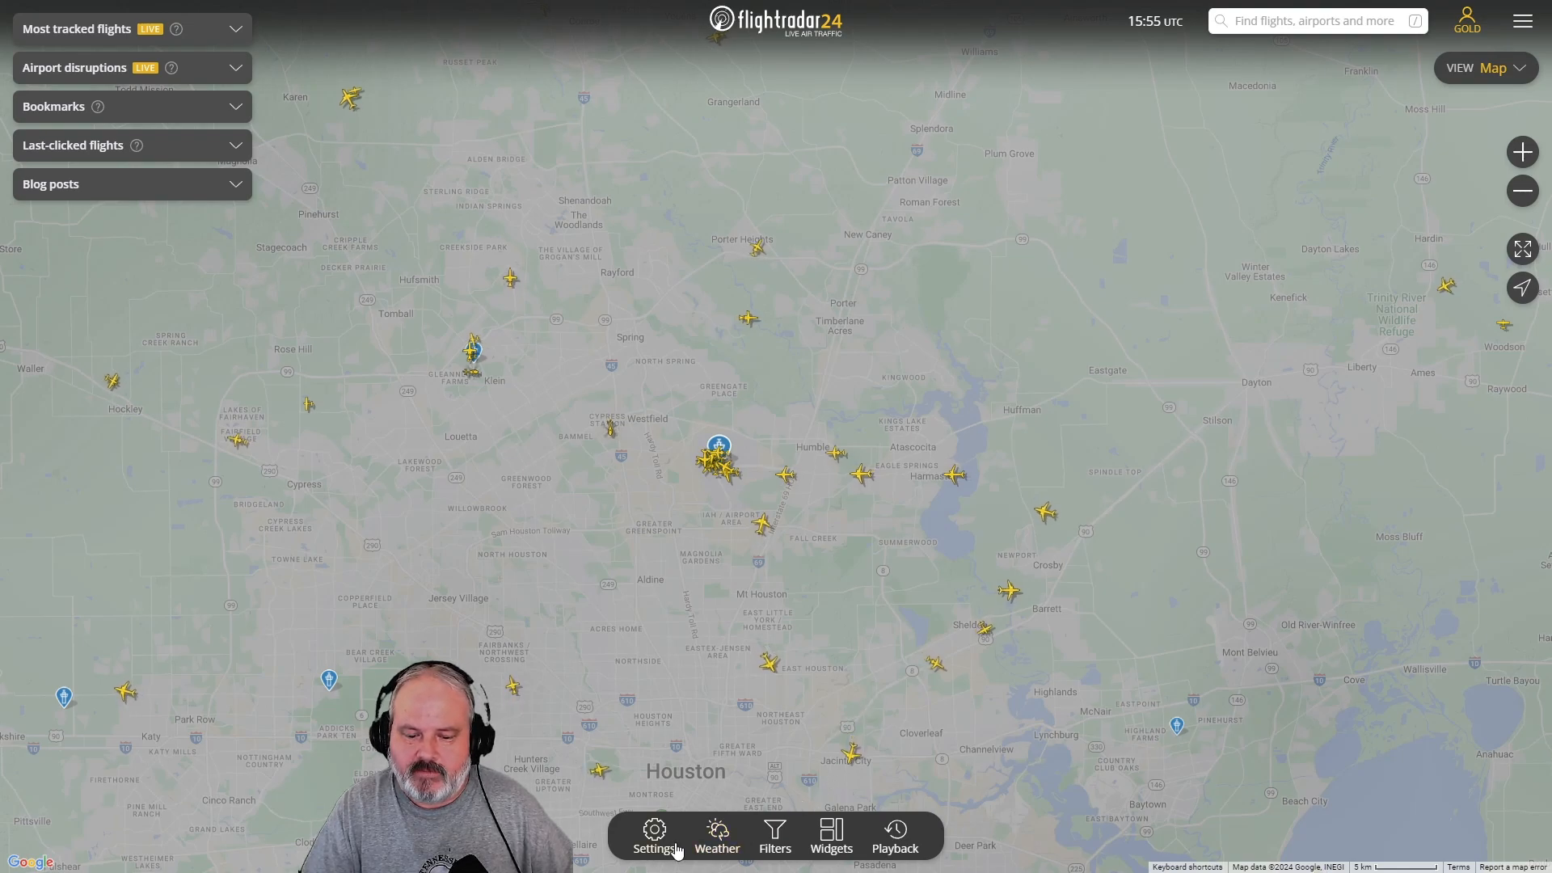
# Review the map settings, from map style, ATC boundaries and aeronautical charts to airport pins, aircraft labels and icon size.
pyautogui.click(650, 849)
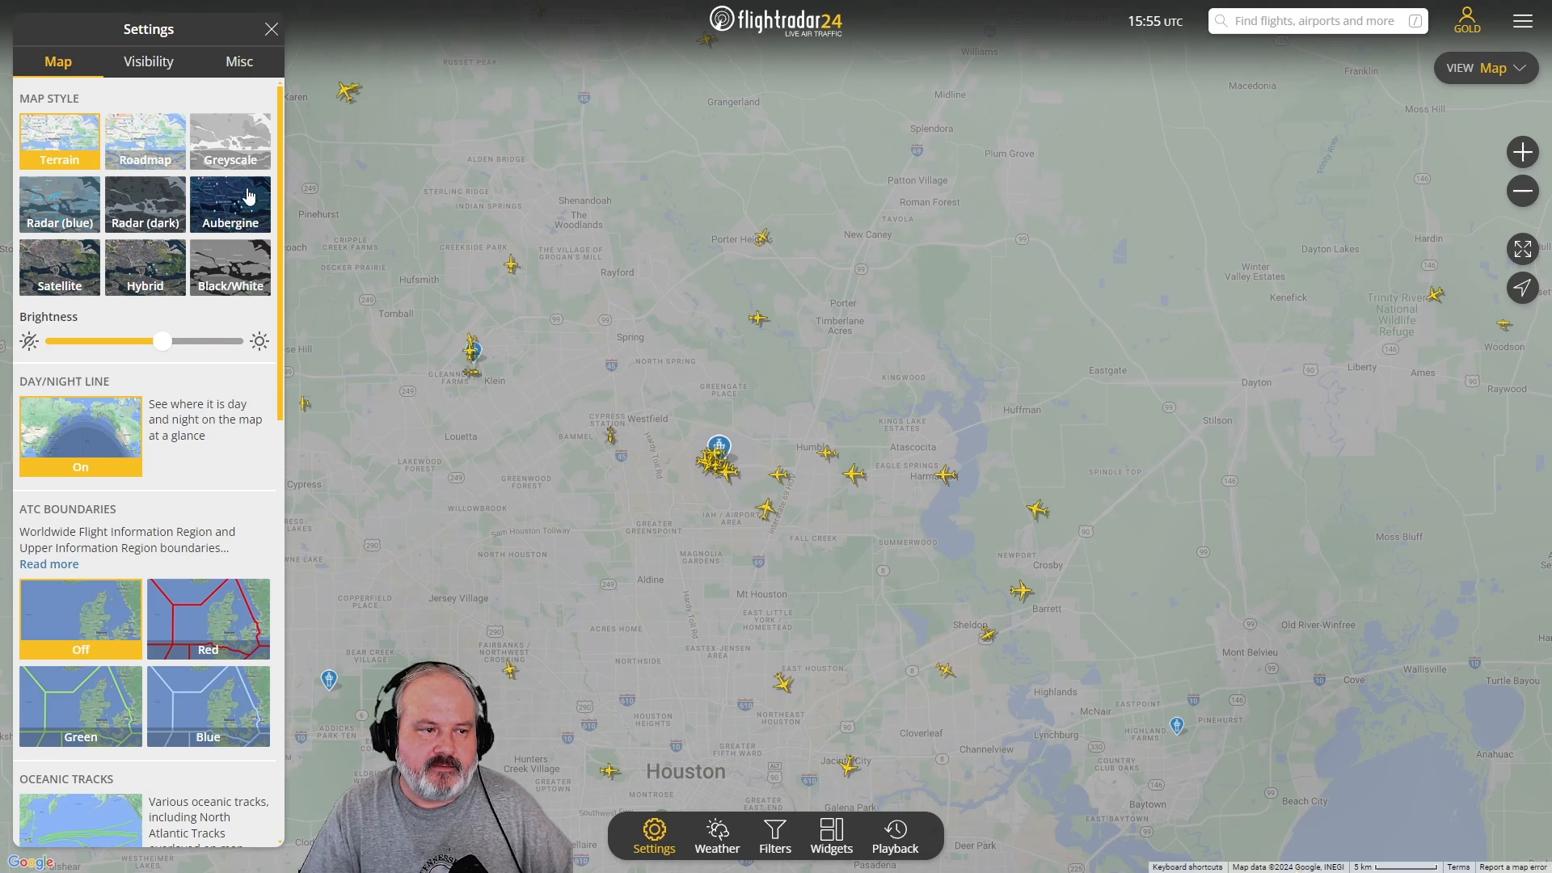
pyautogui.scroll(-3, 208, 443)
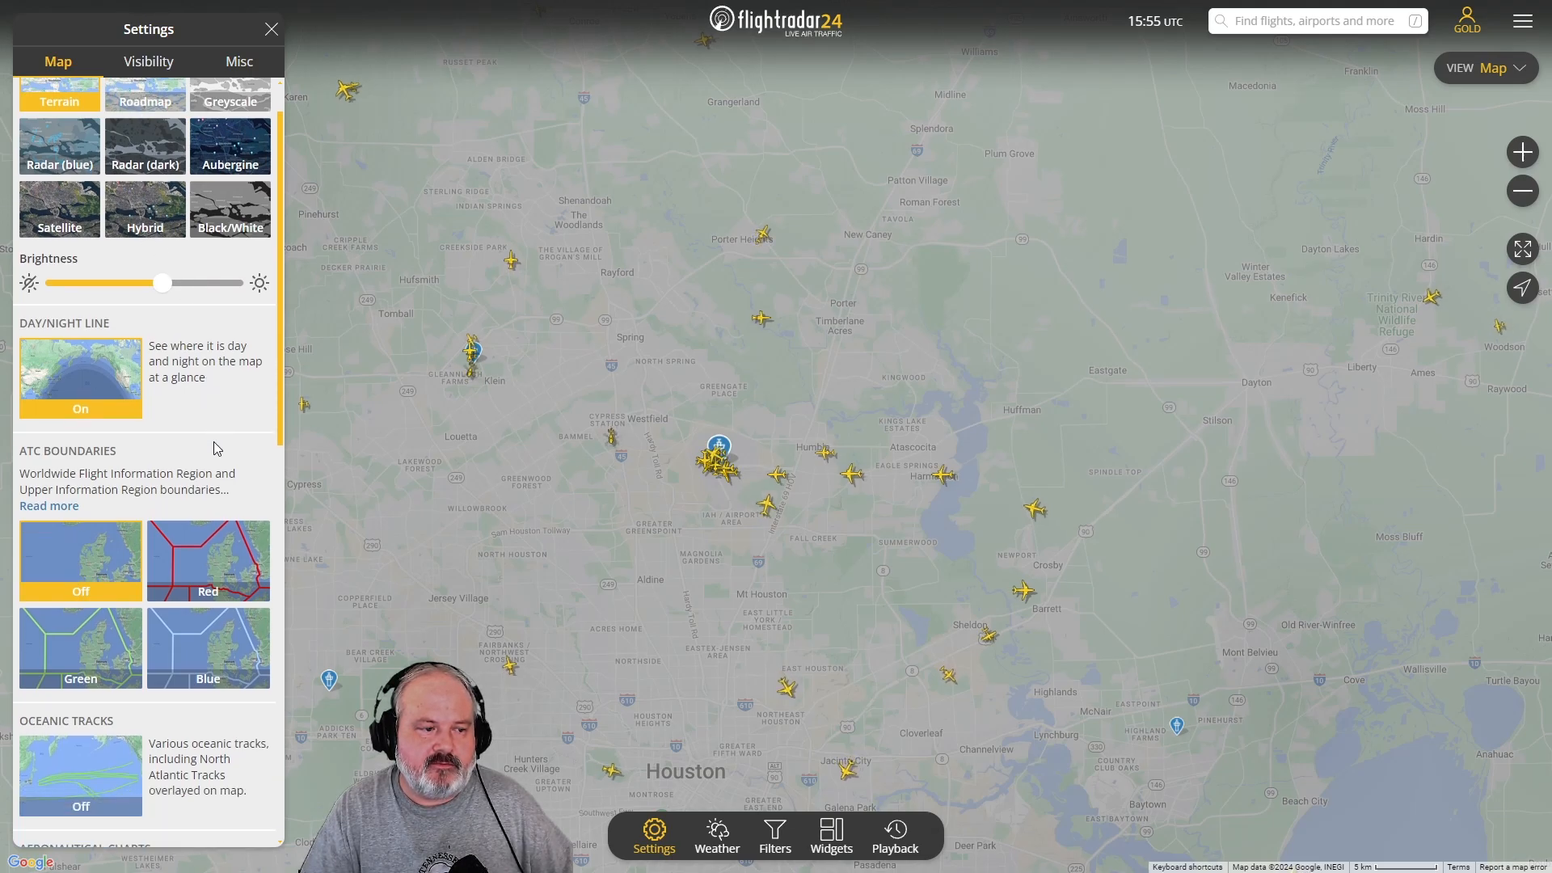
pyautogui.scroll(-3, 219, 460)
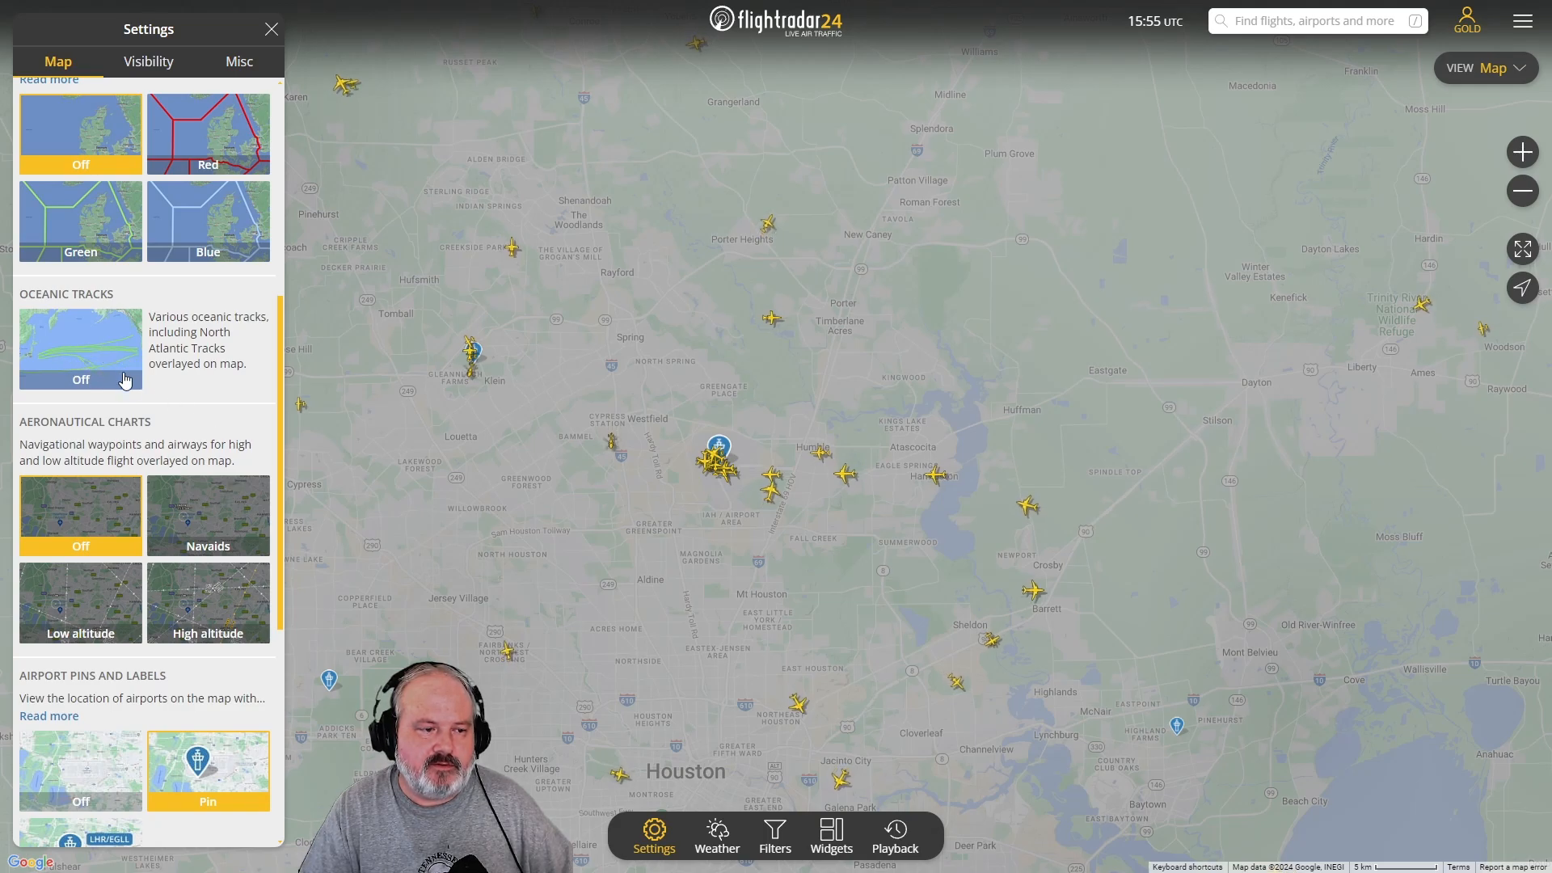
pyautogui.scroll(-2, 186, 518)
pyautogui.scroll(-1, 185, 518)
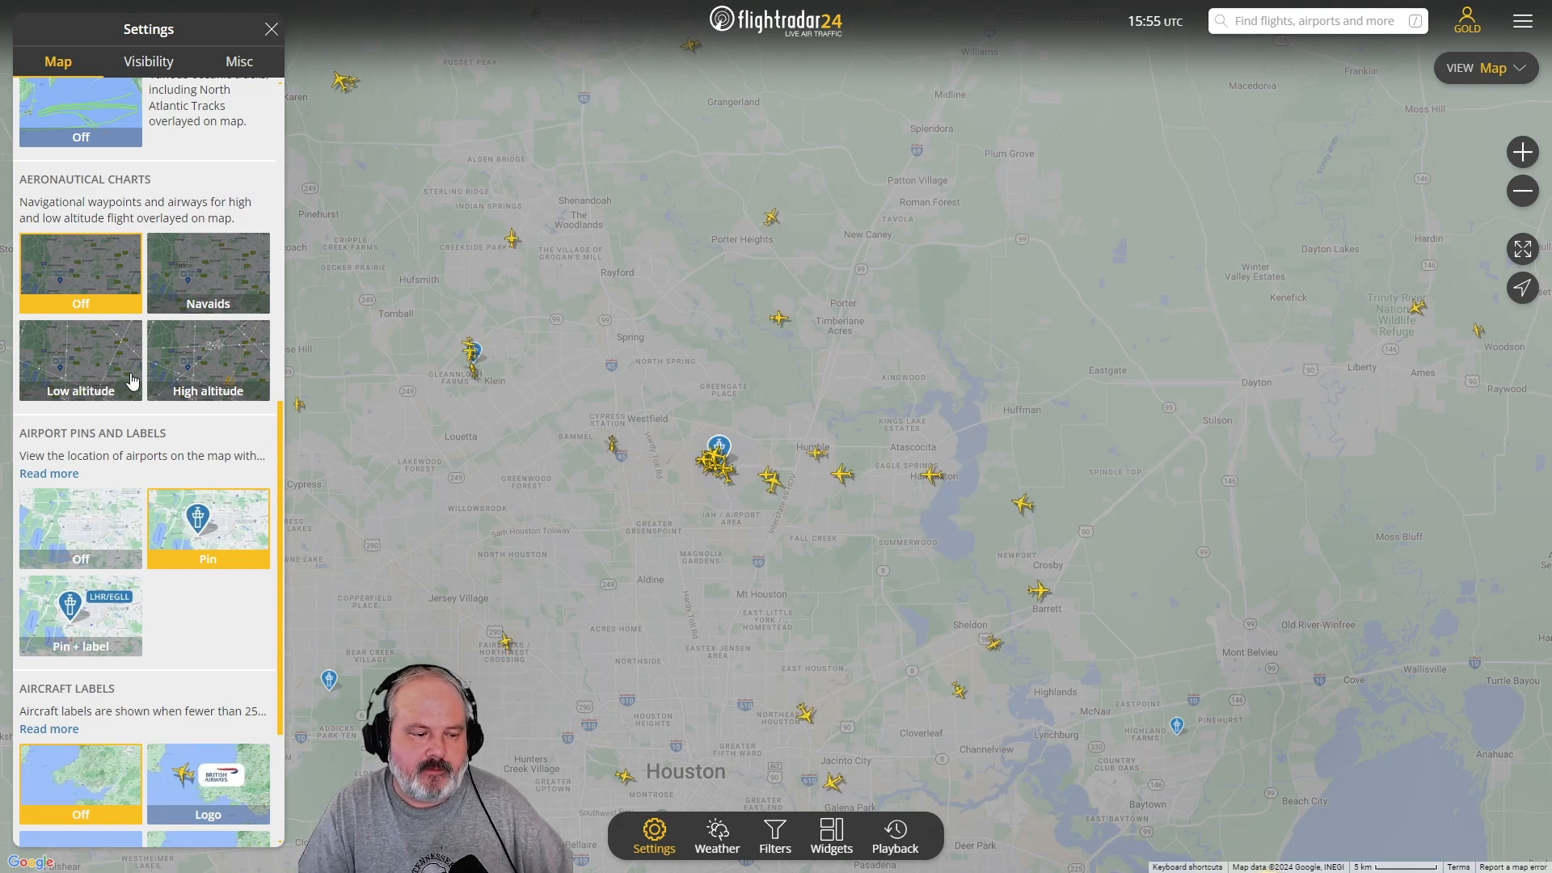
pyautogui.scroll(-1, 137, 391)
pyautogui.scroll(-2, 138, 396)
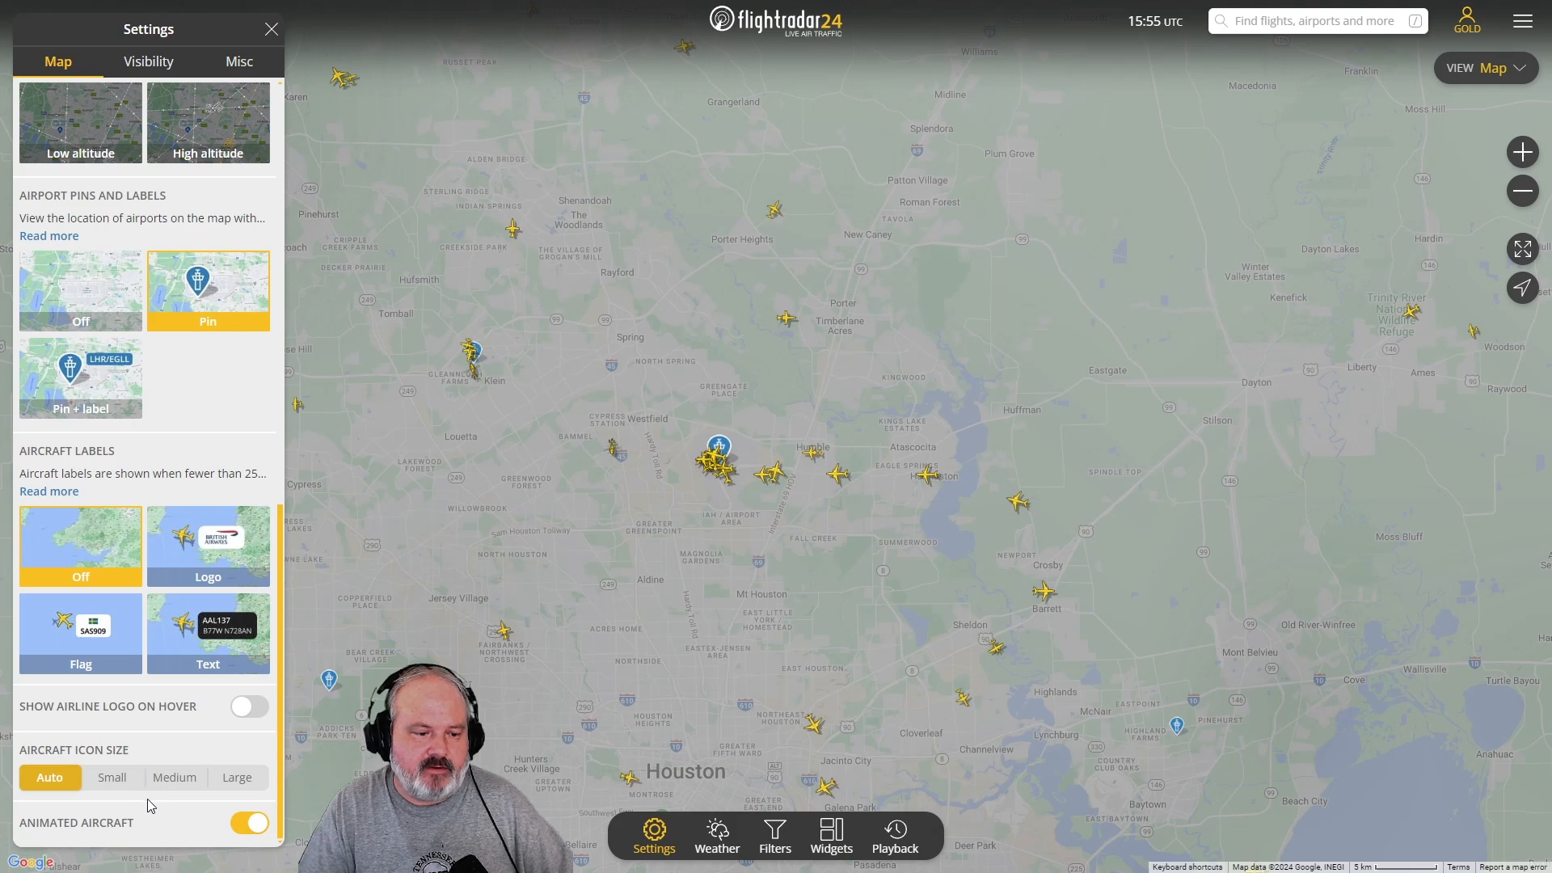
# Try the Medium, Large and Small aircraft icon sizes, go back to Auto, and switch animated aircraft off and on again.
pyautogui.click(176, 780)
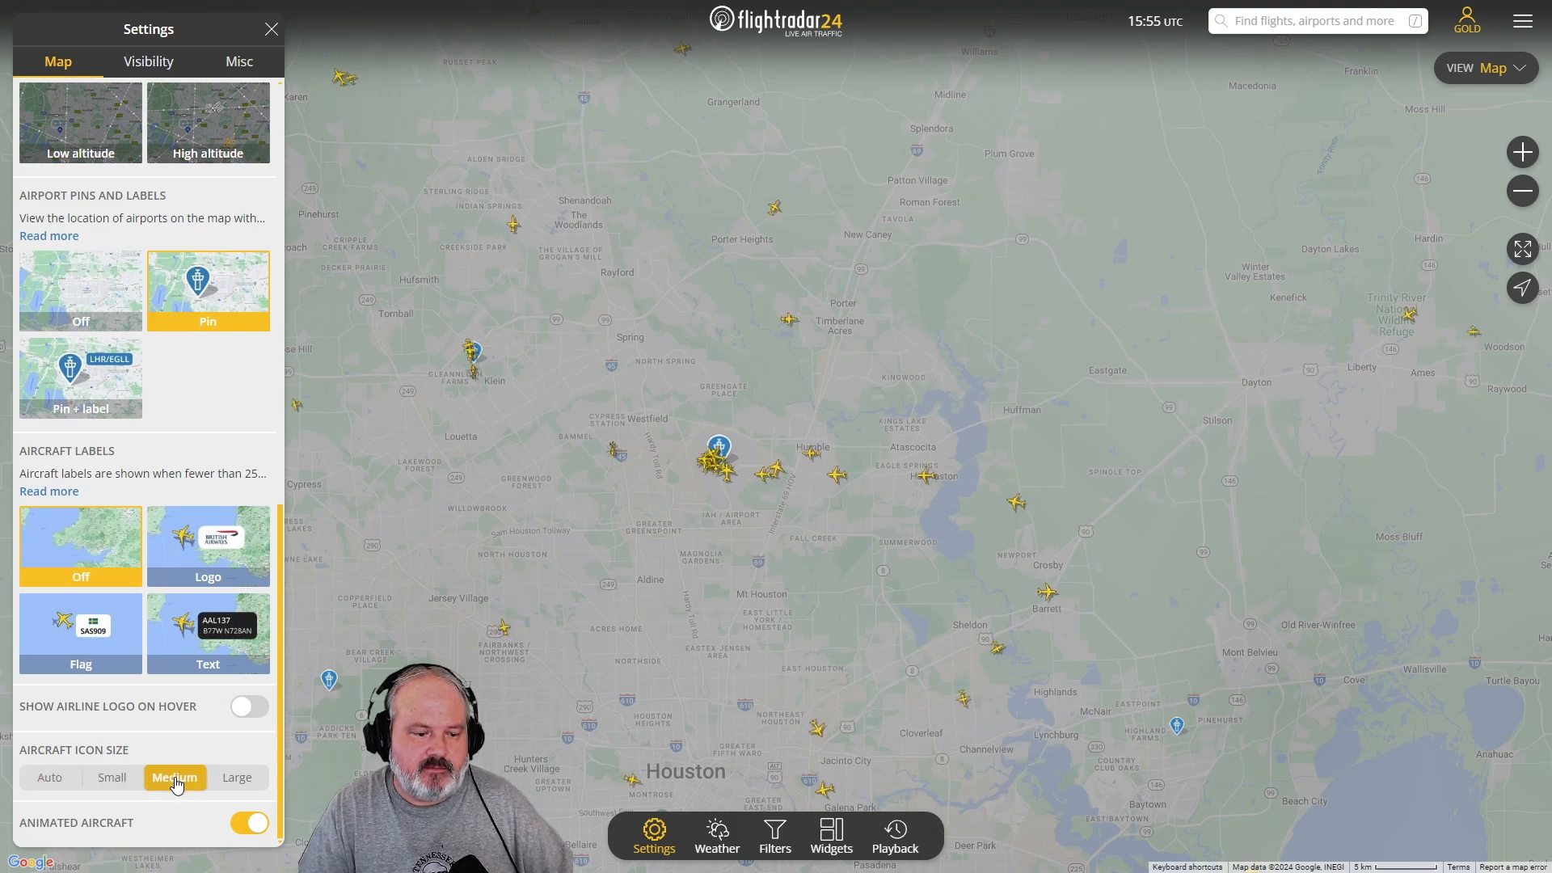
pyautogui.click(238, 780)
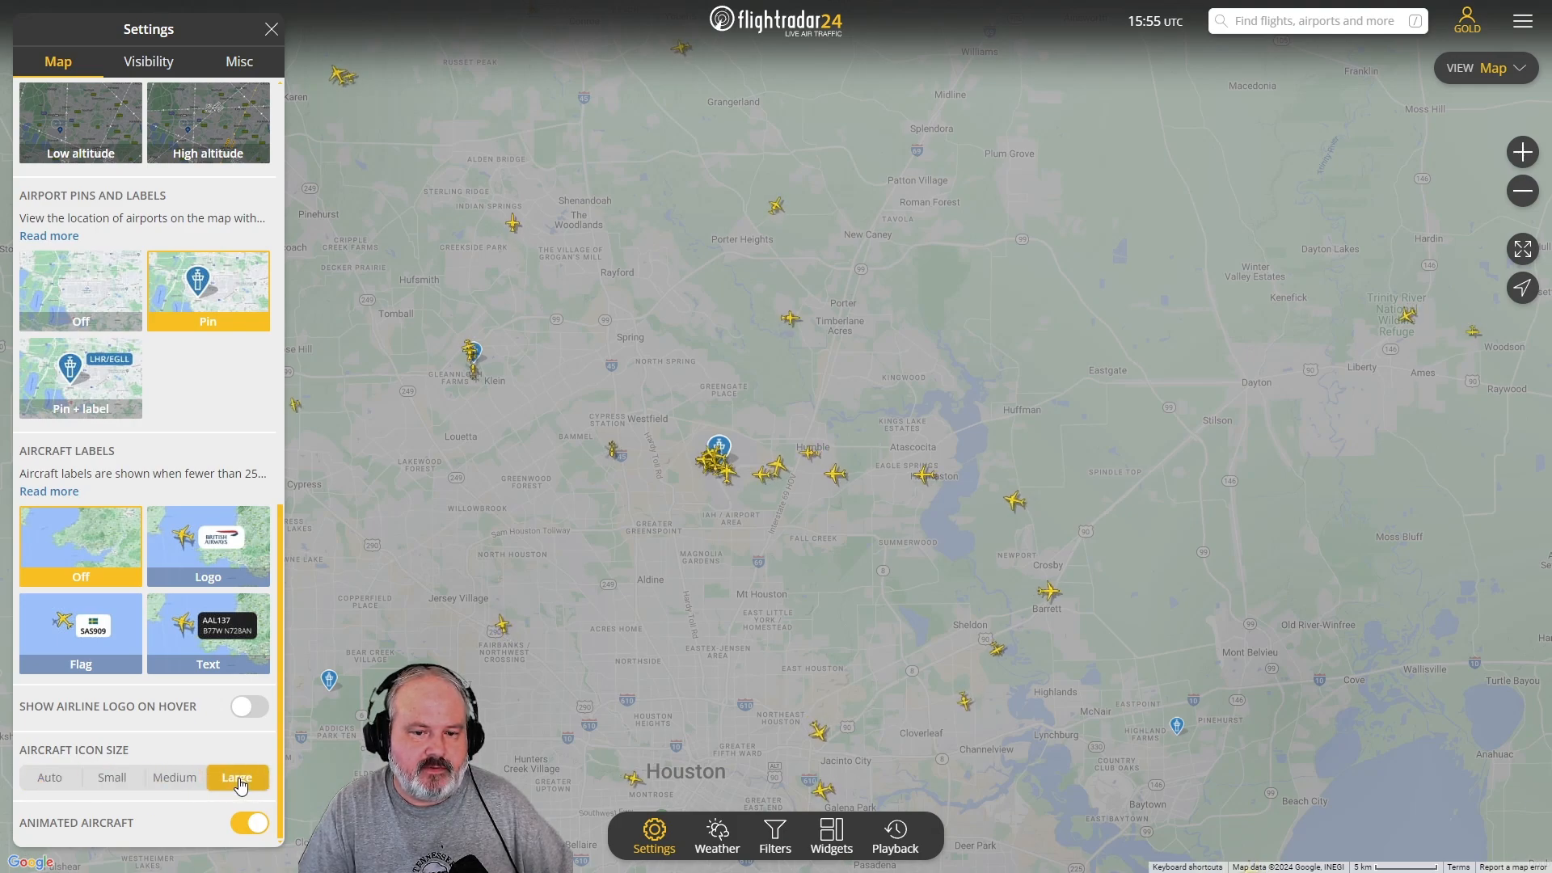
pyautogui.click(110, 779)
pyautogui.click(53, 779)
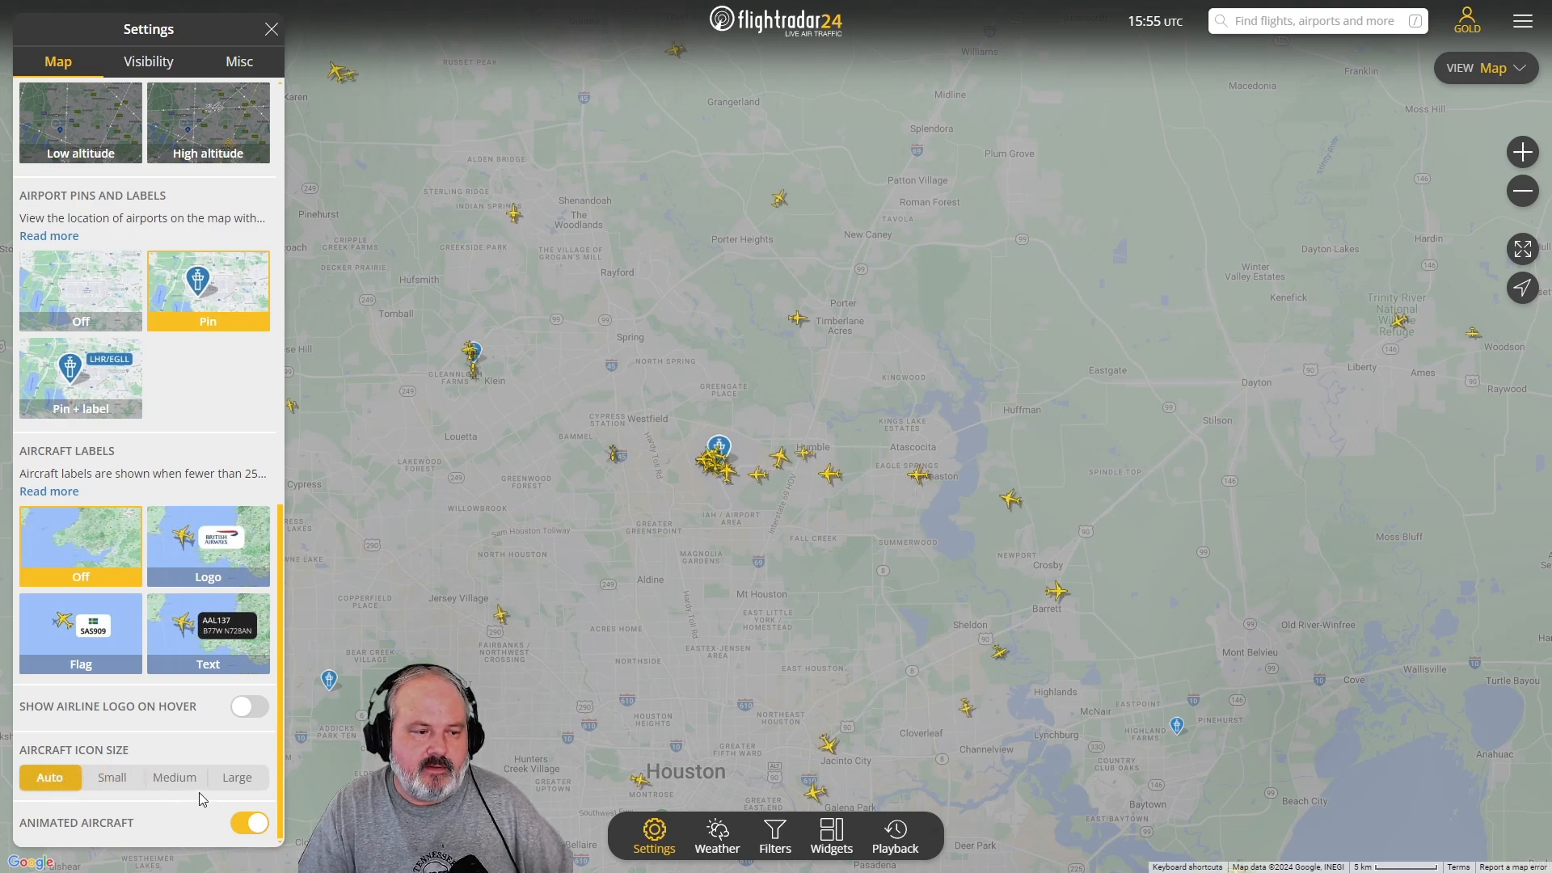
pyautogui.click(246, 830)
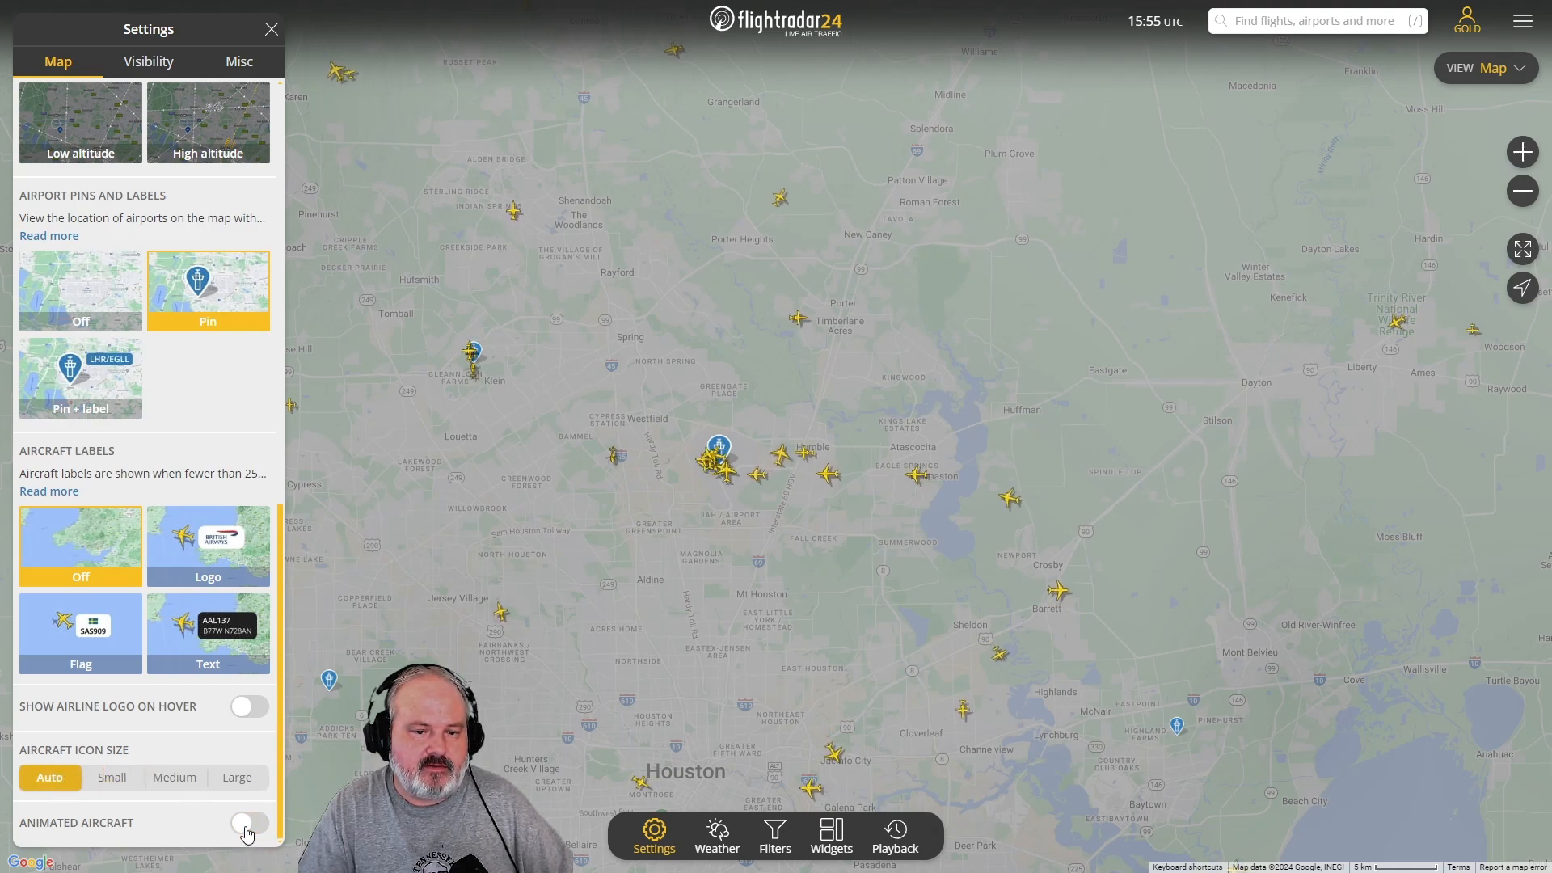
pyautogui.click(246, 826)
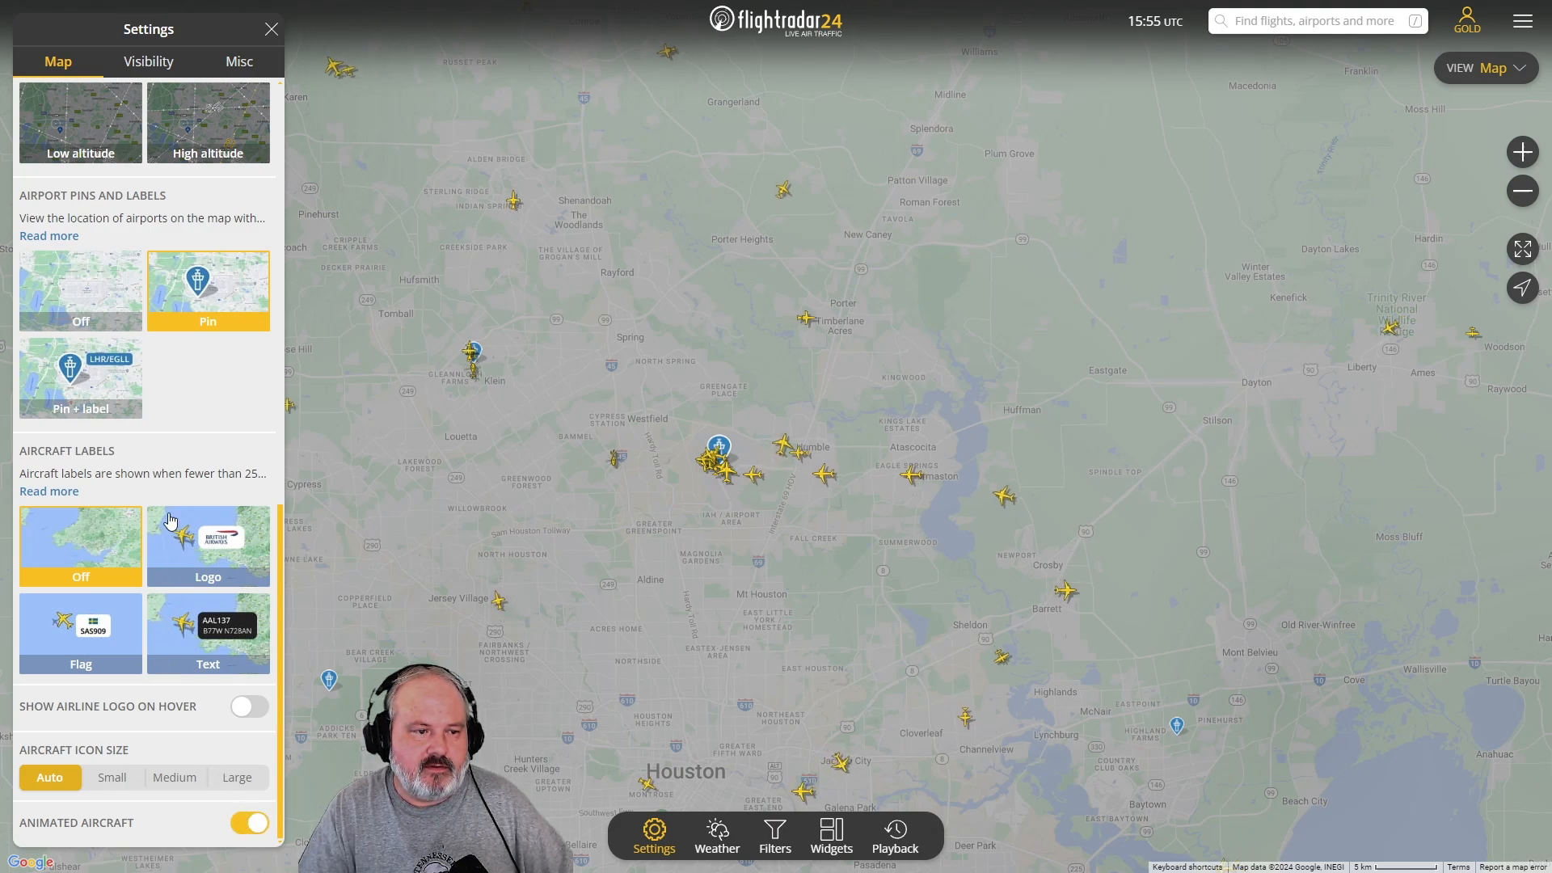
# Review the visibility settings, covering the tracking data sources, position estimations and types of traffic.
pyautogui.scroll(4, 169, 520)
pyautogui.scroll(8, 170, 519)
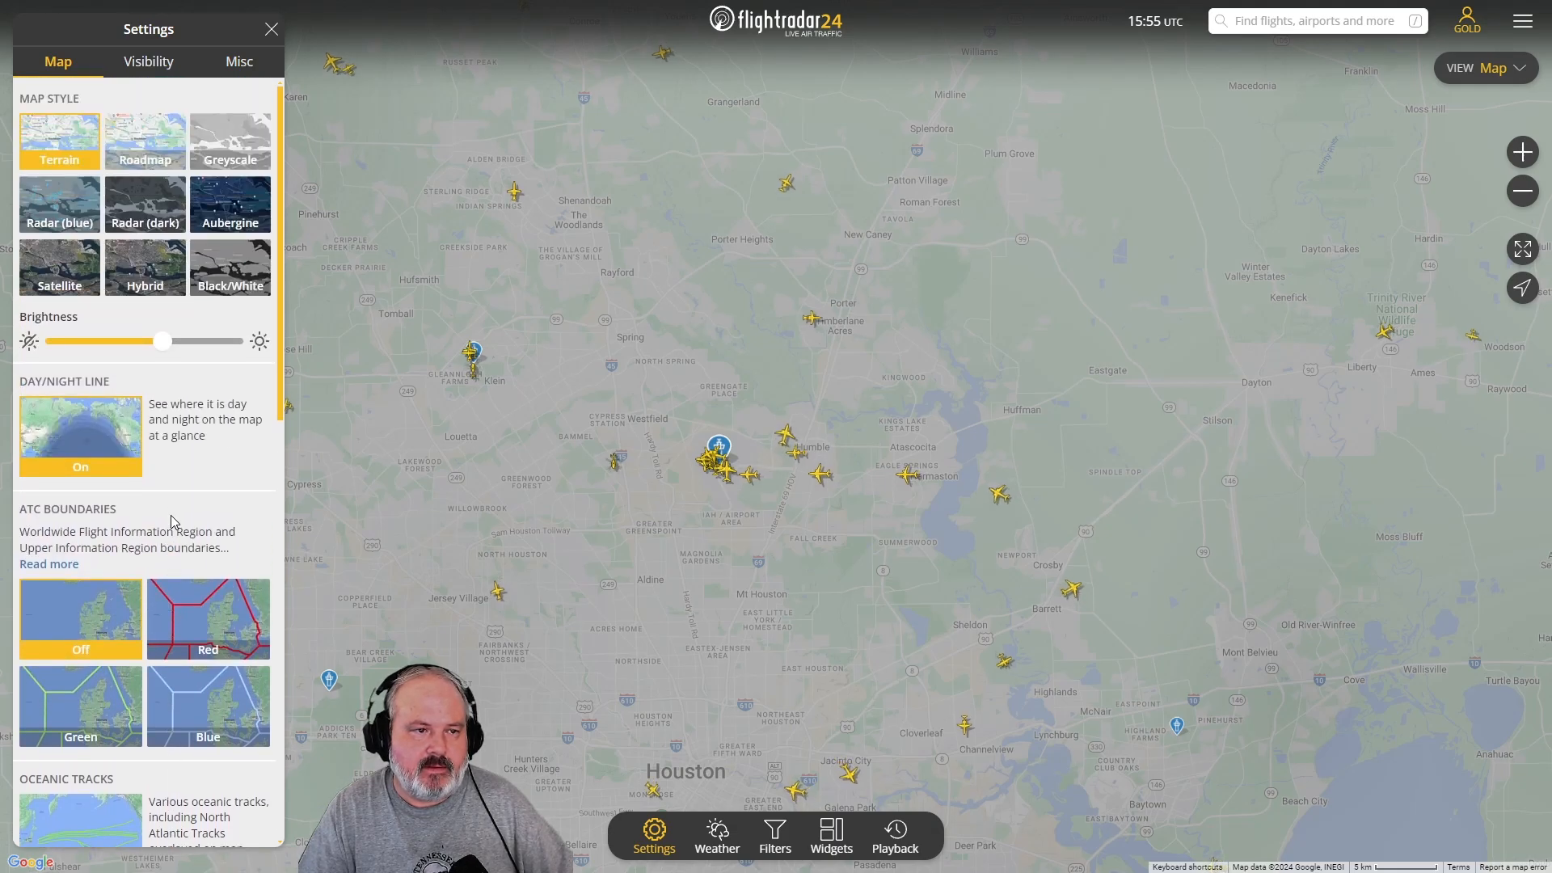
pyautogui.click(143, 67)
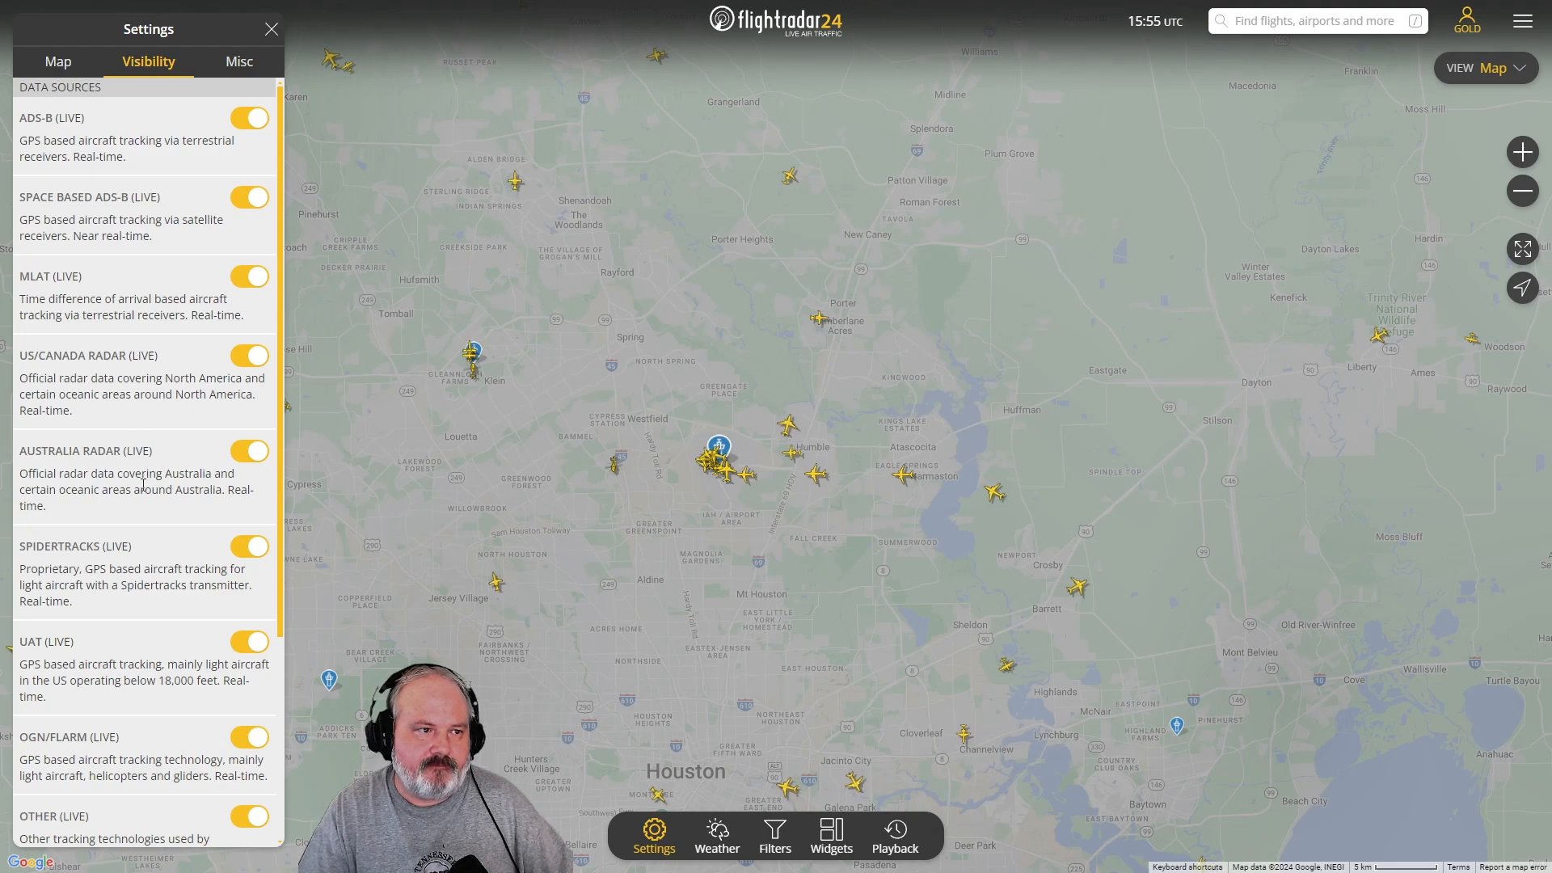
pyautogui.scroll(-3, 143, 485)
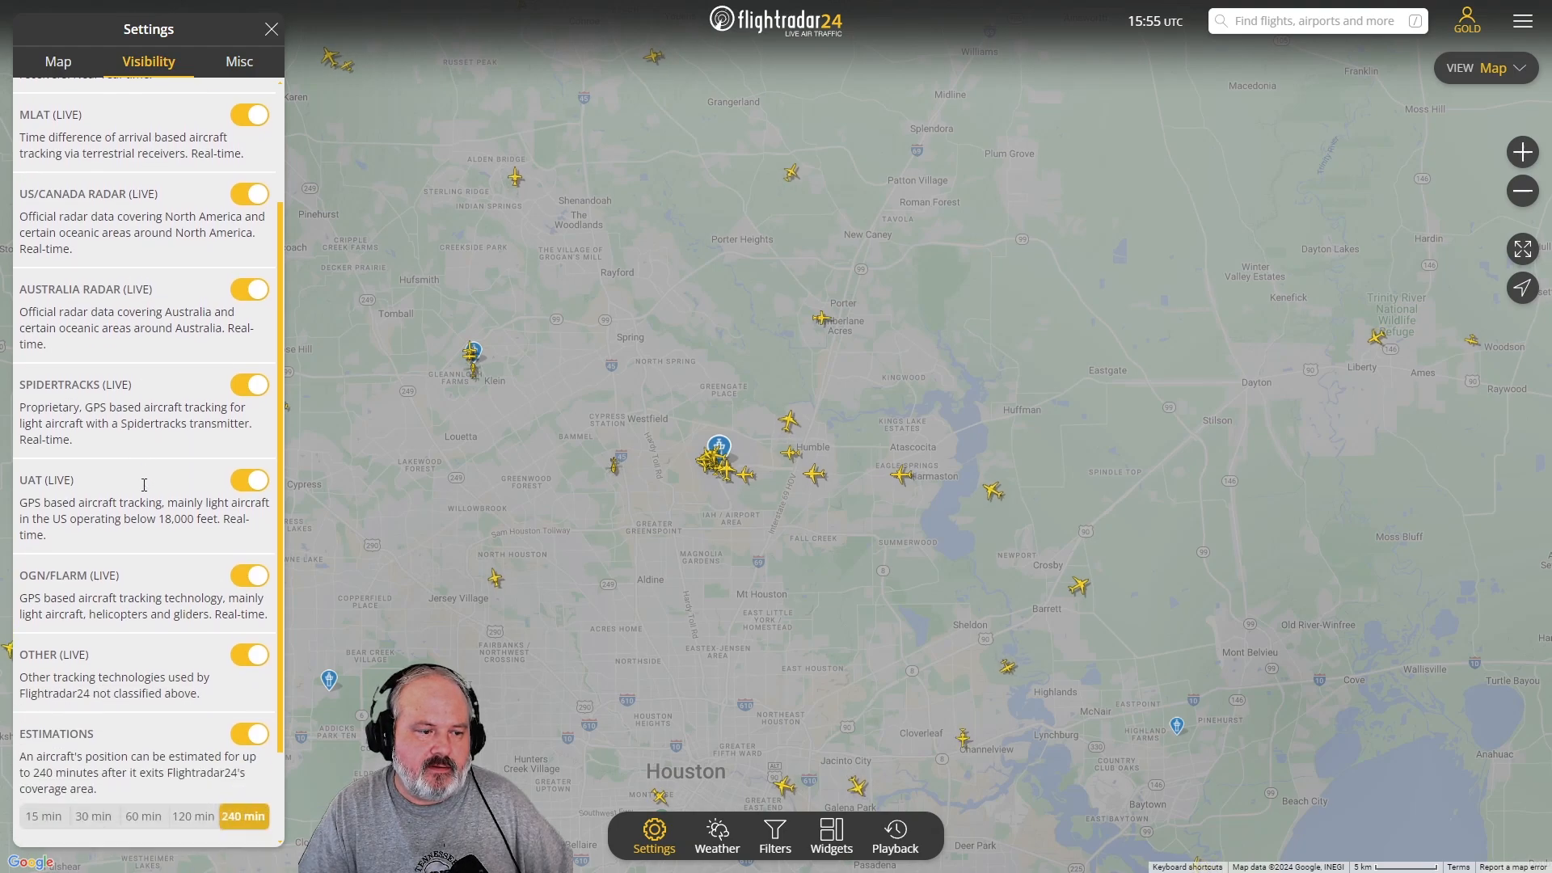
pyautogui.scroll(-1, 146, 491)
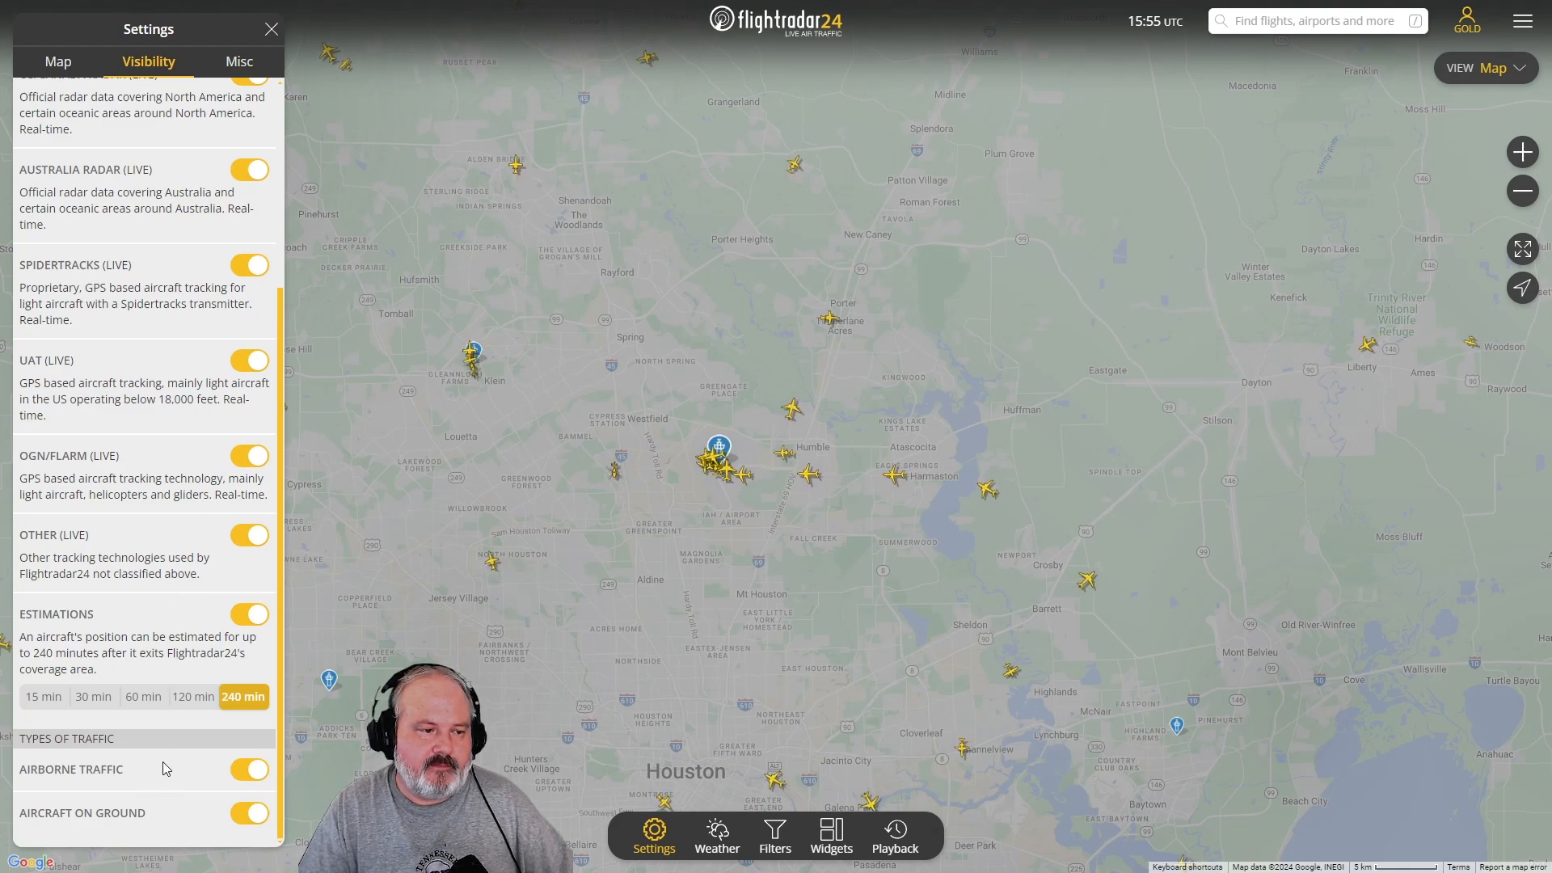
pyautogui.scroll(10, 115, 428)
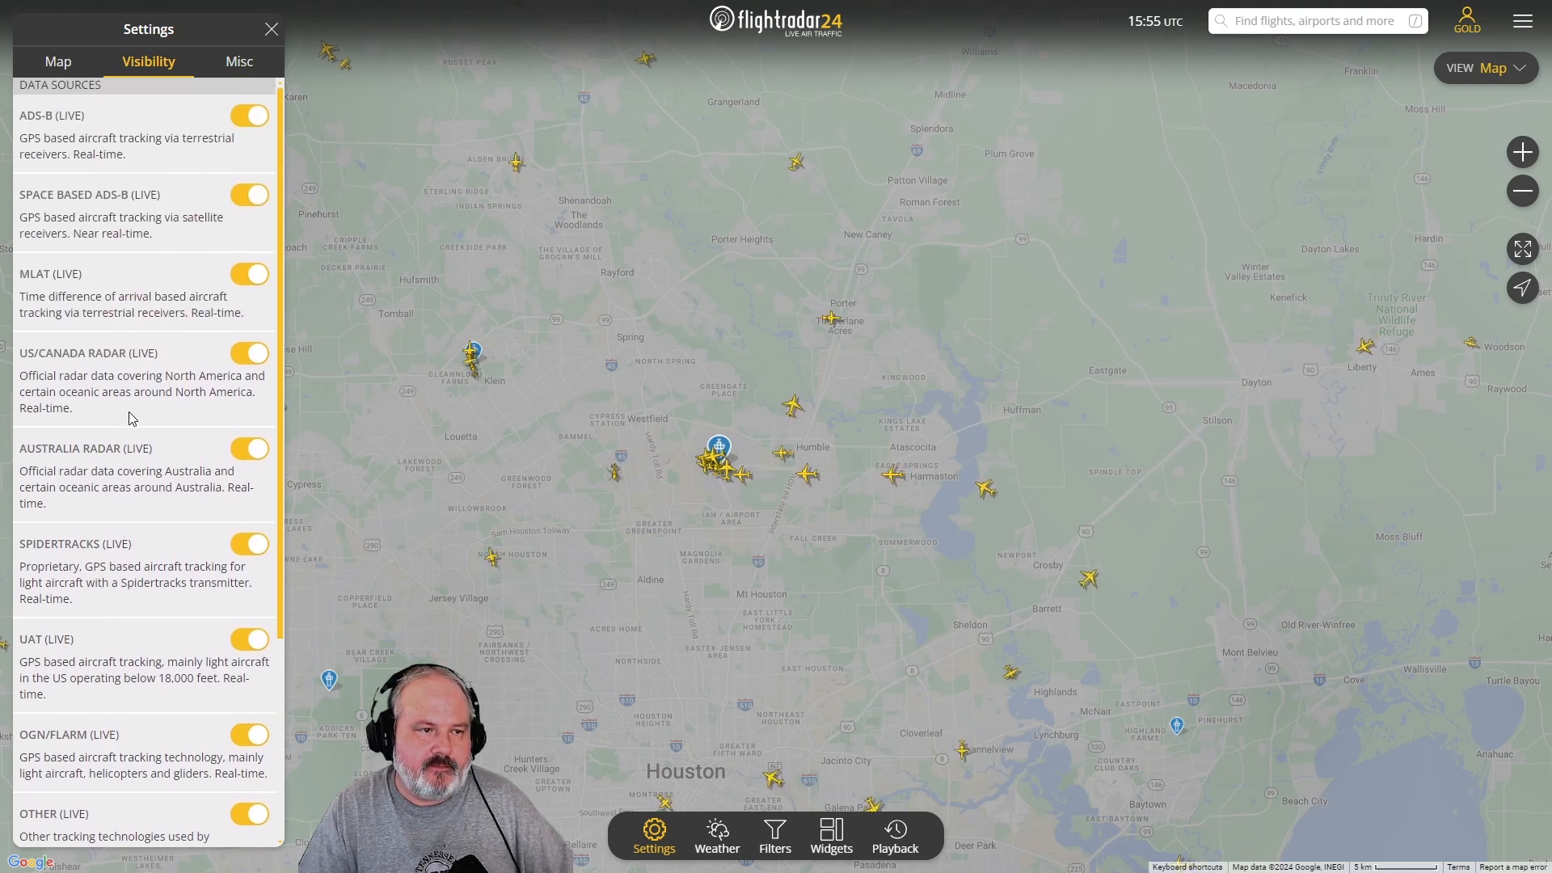
# In the miscellaneous settings, set the temperature unit to Fahrenheit °F and the distance unit to Nm.
pyautogui.click(240, 63)
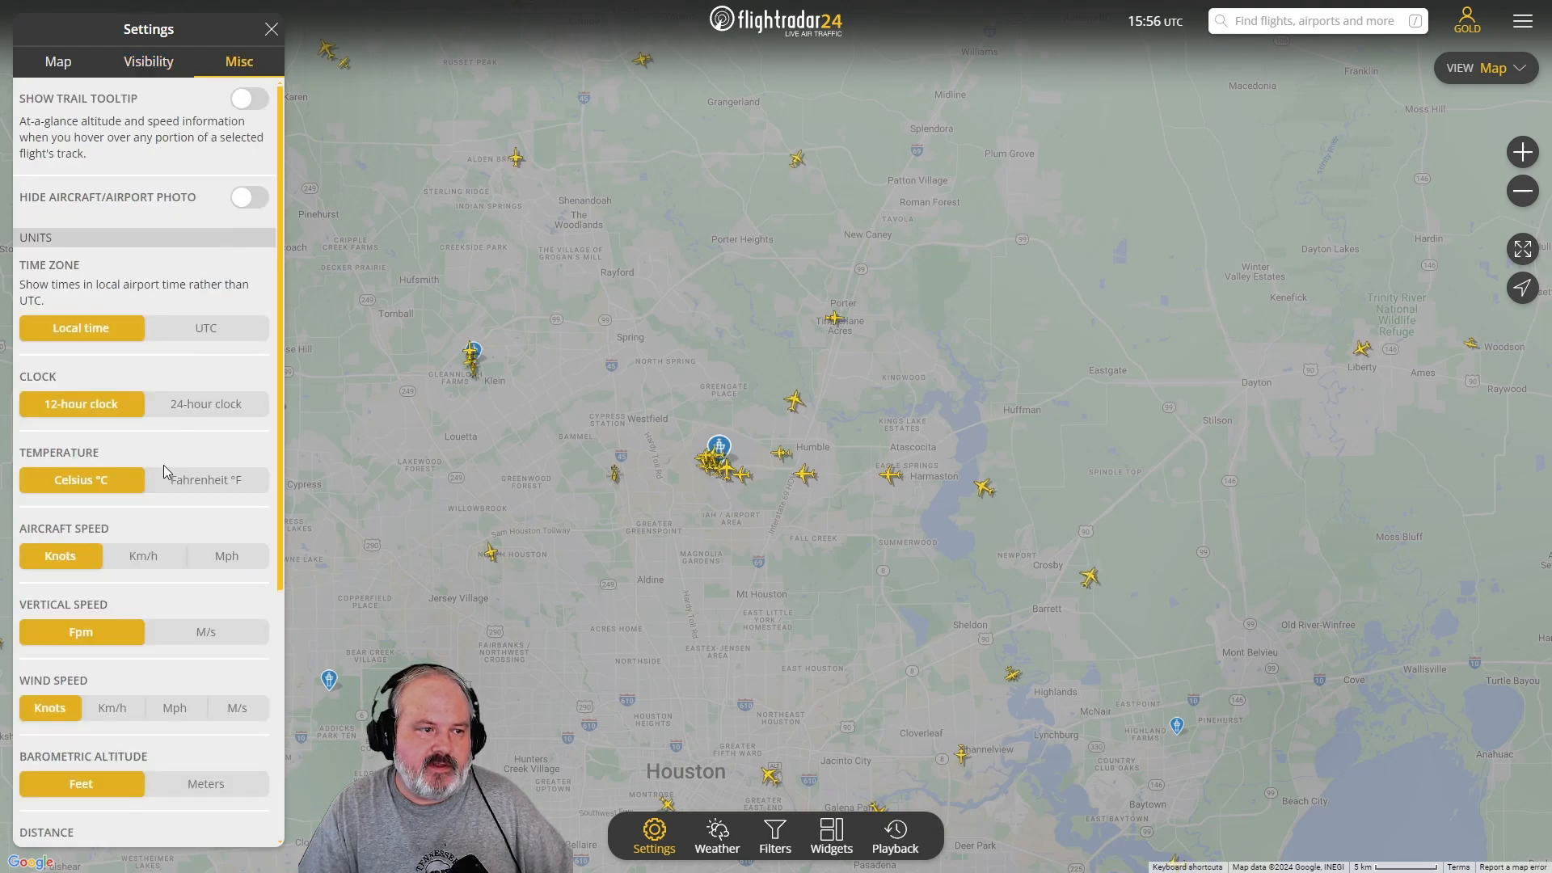
pyautogui.click(216, 489)
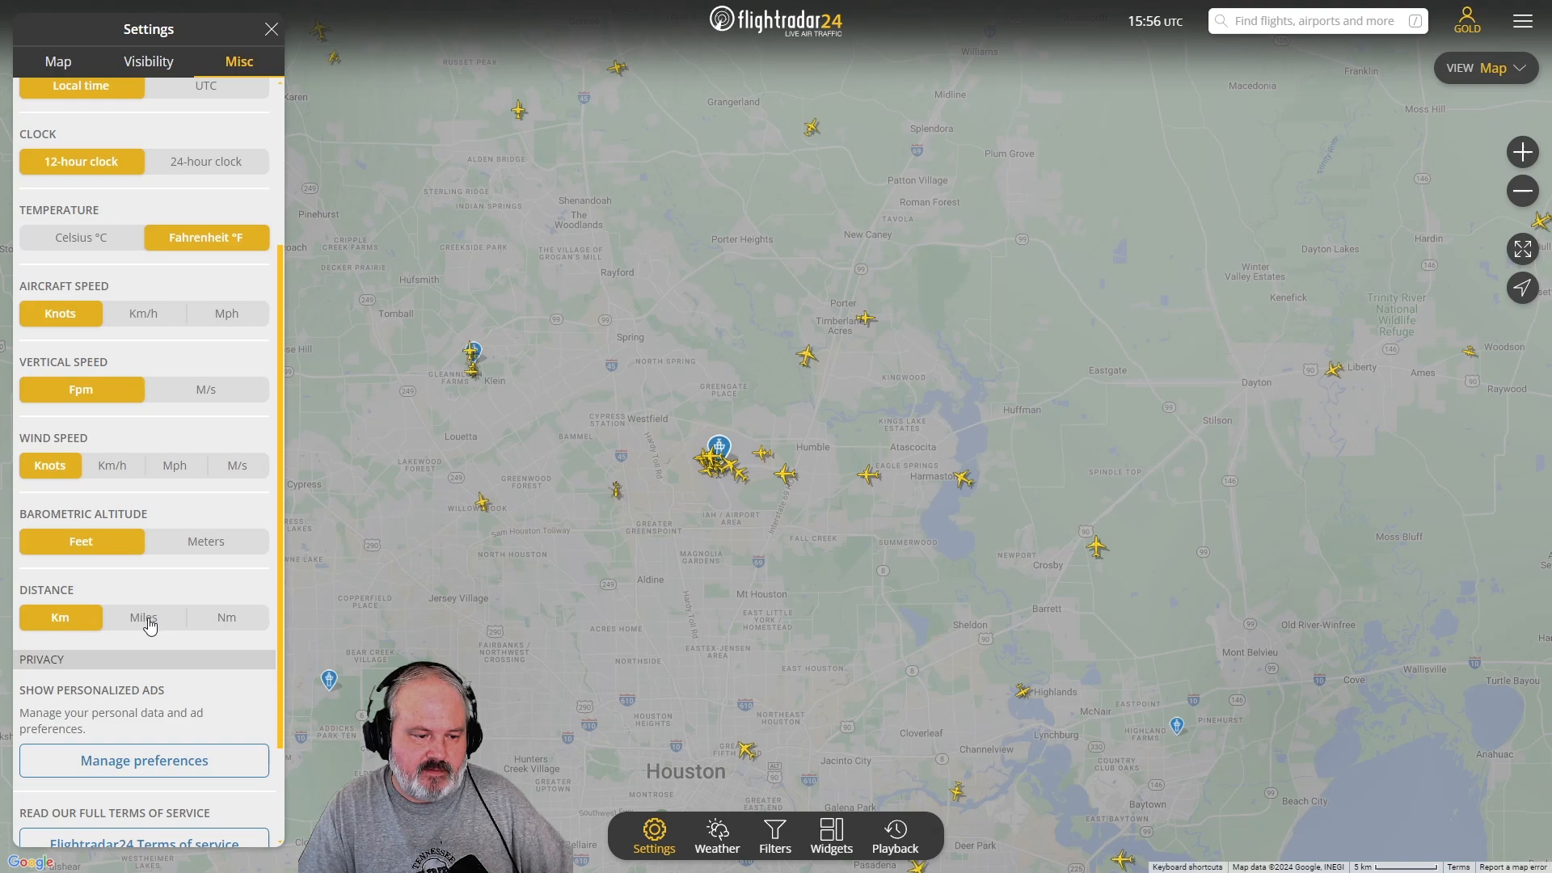
pyautogui.click(225, 631)
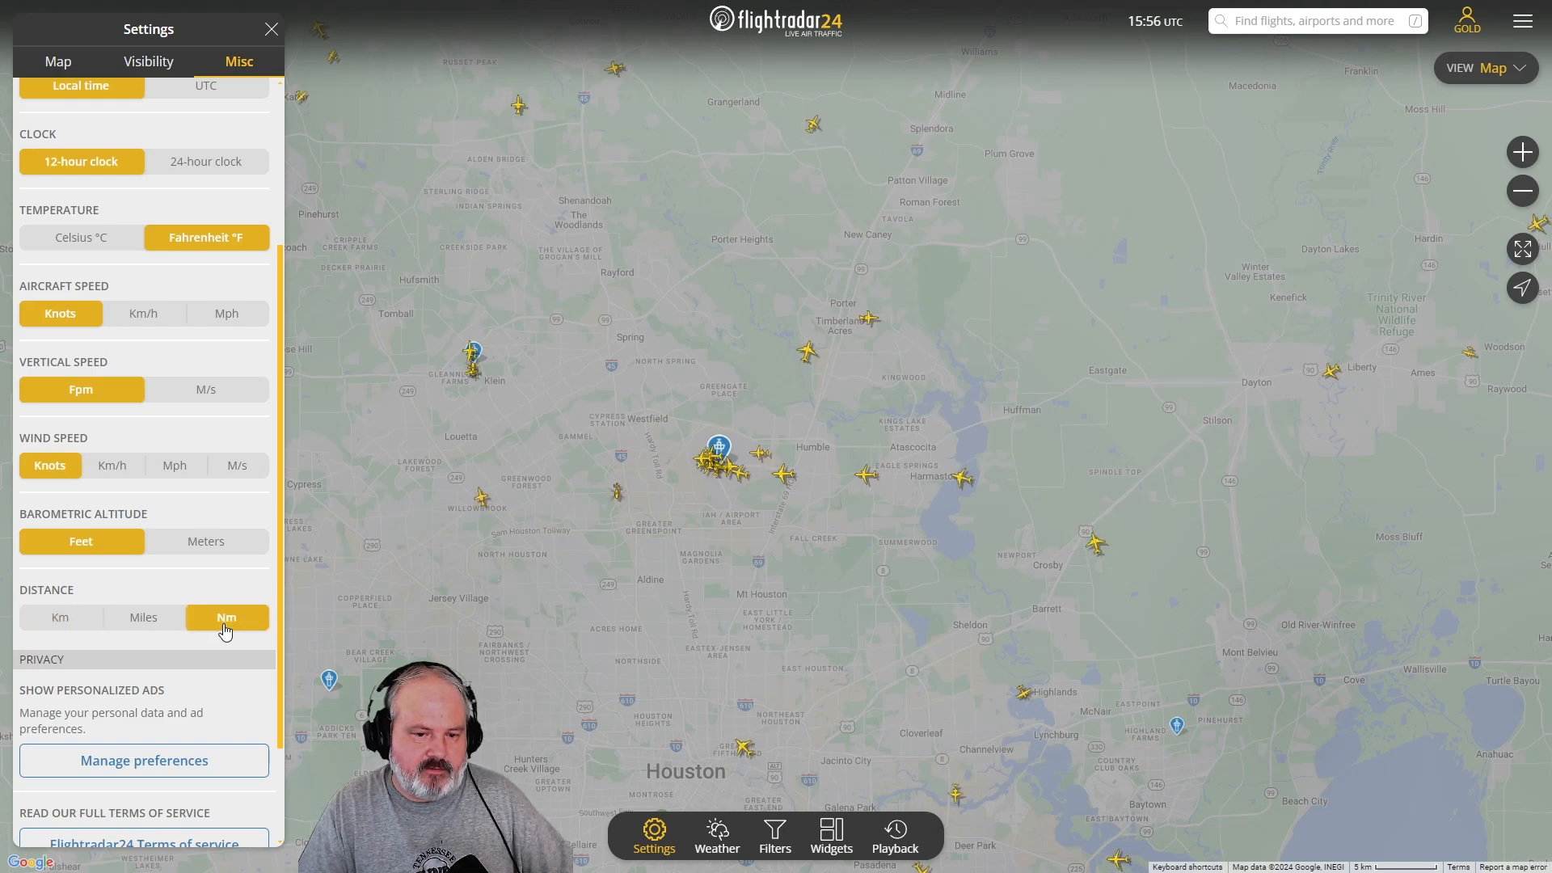
pyautogui.scroll(-2, 220, 661)
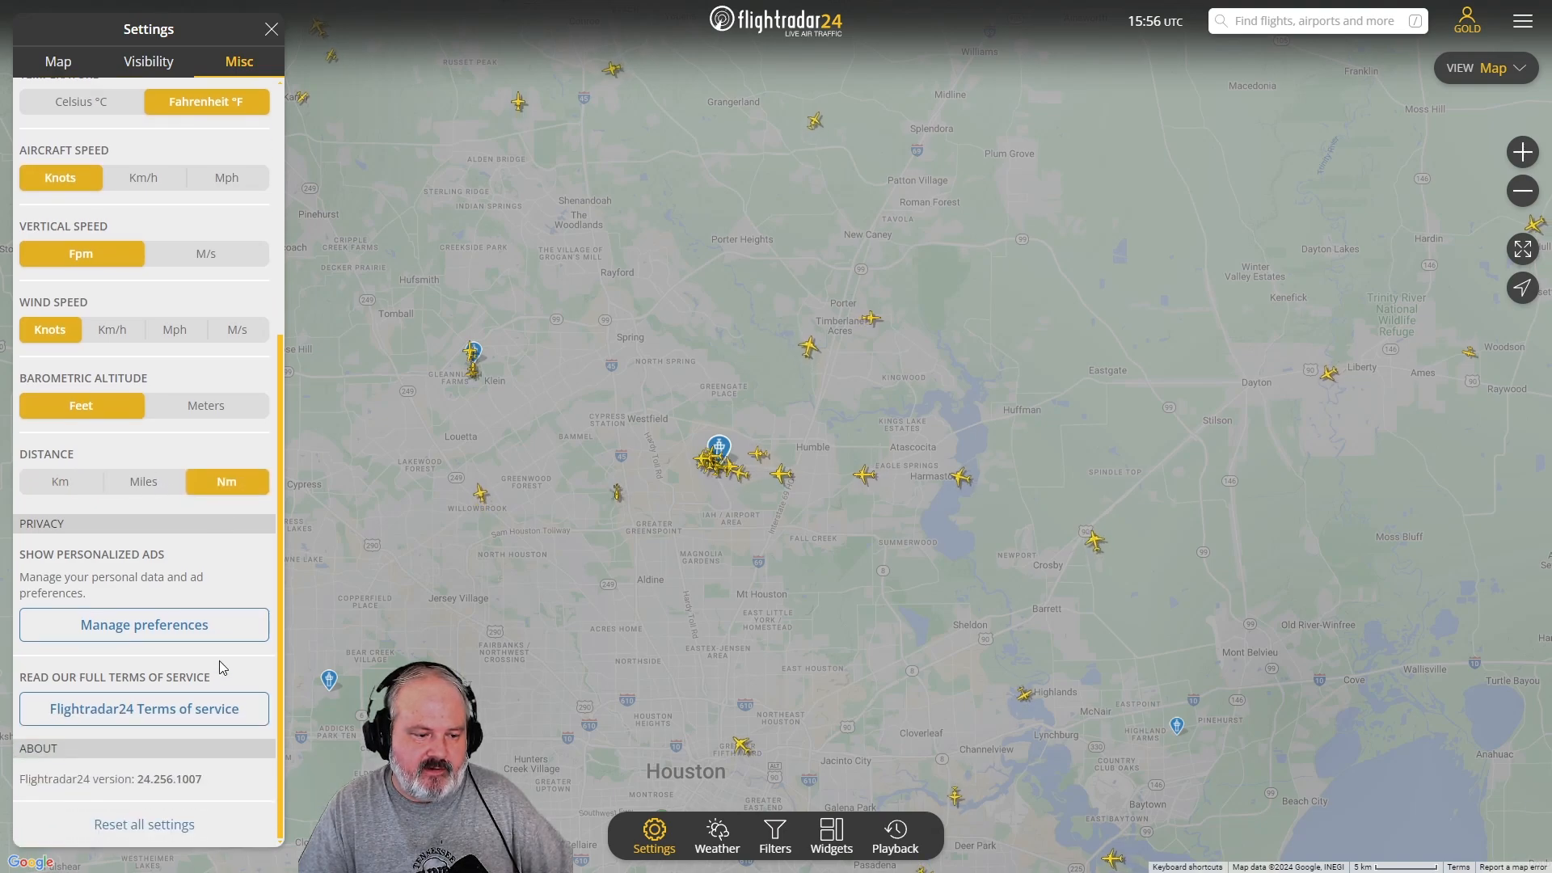
pyautogui.scroll(5, 220, 657)
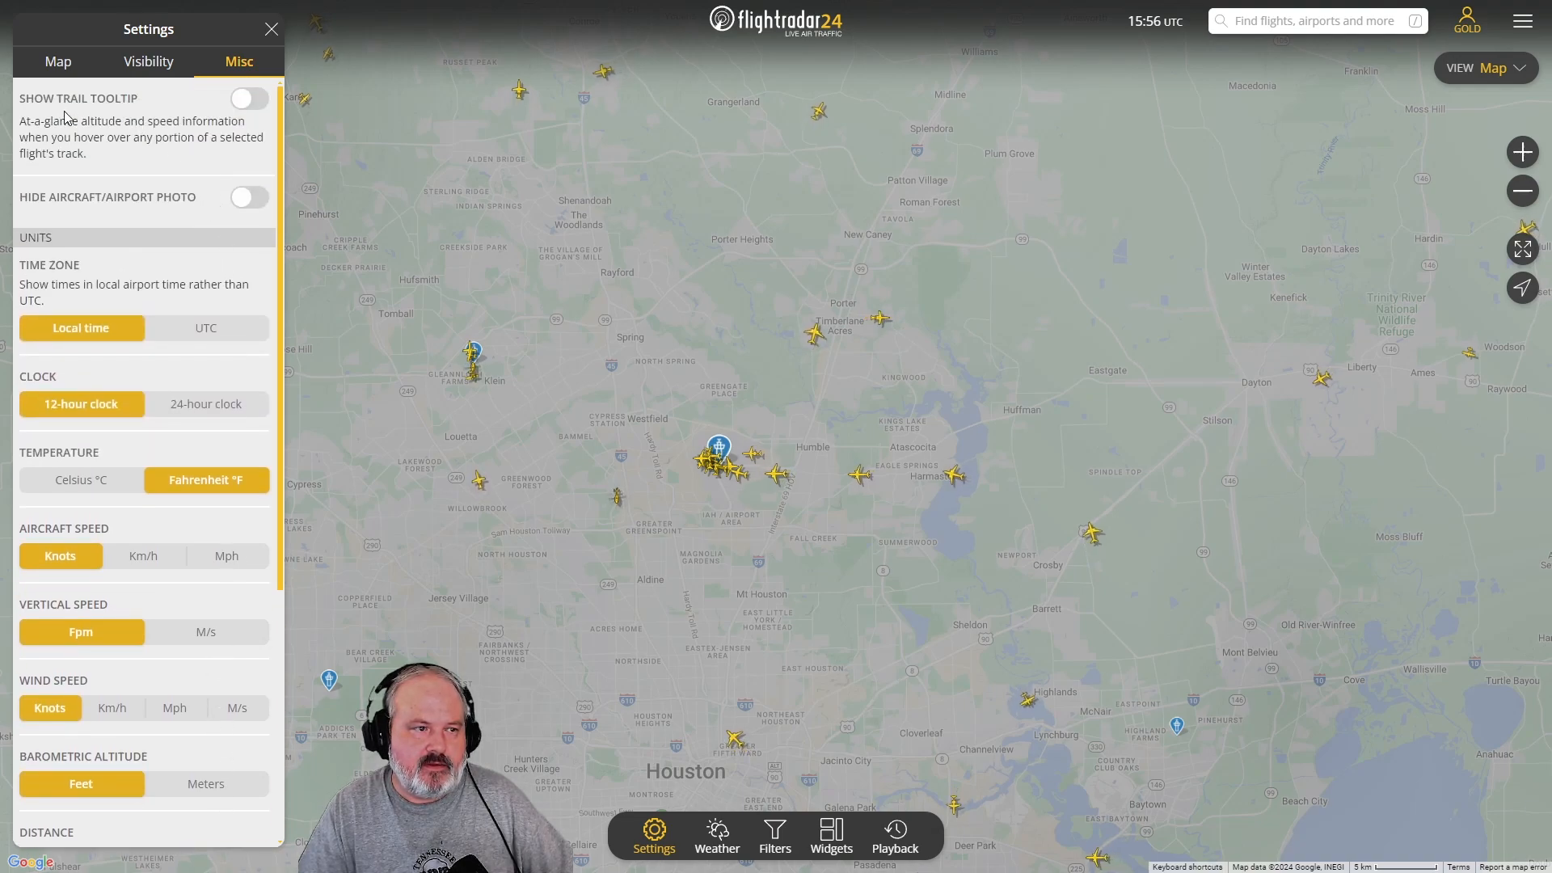
# Skim back through the visibility and map settings.
pyautogui.click(153, 66)
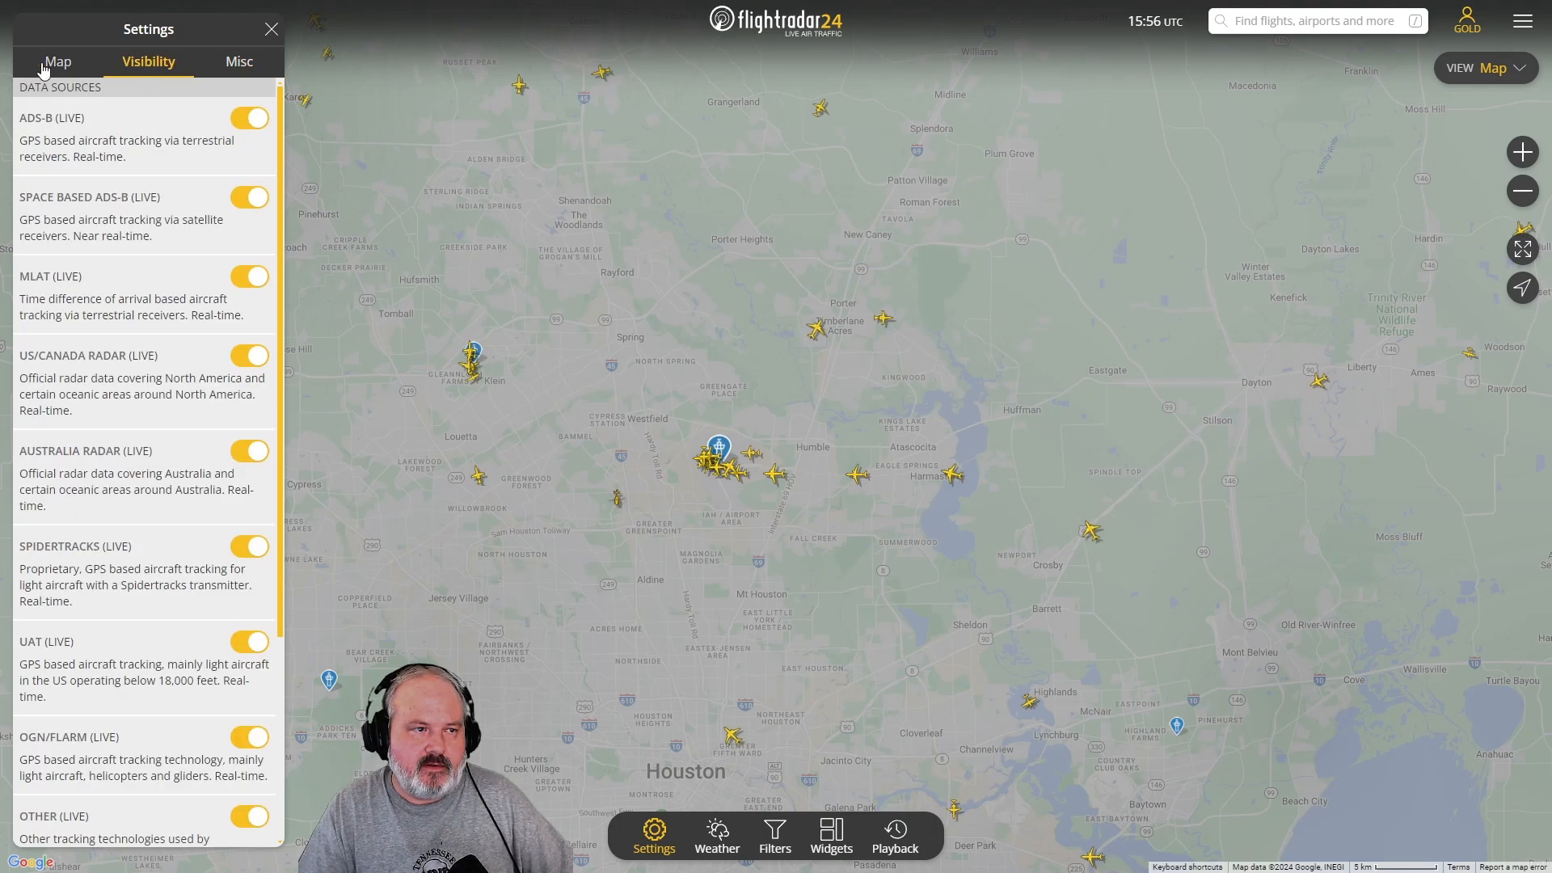
pyautogui.click(58, 61)
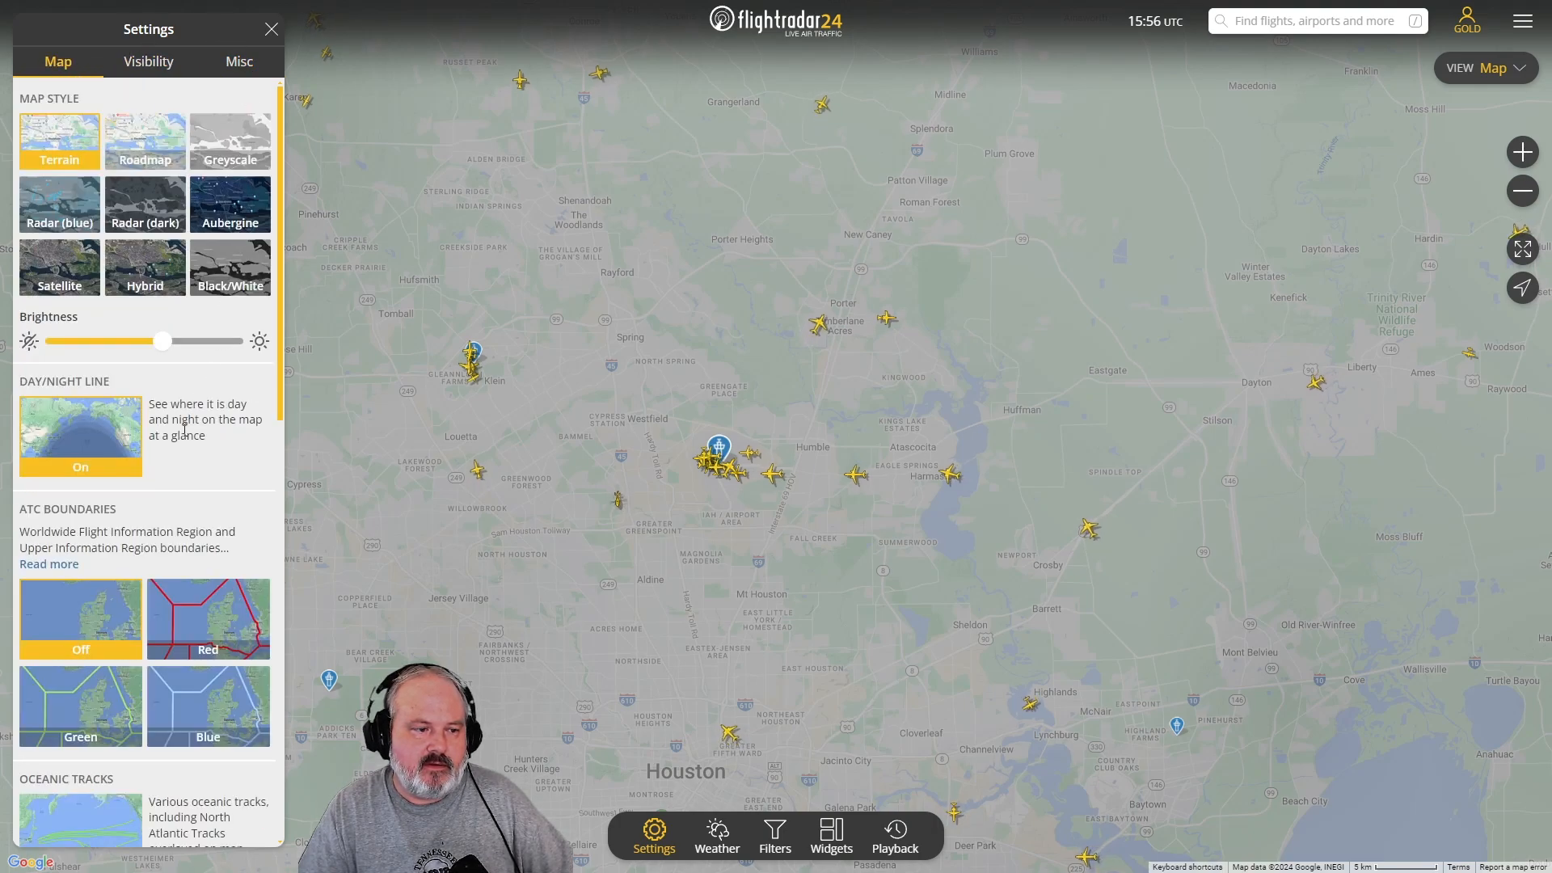
pyautogui.scroll(-4, 186, 421)
pyautogui.scroll(1, 185, 380)
pyautogui.scroll(3, 185, 372)
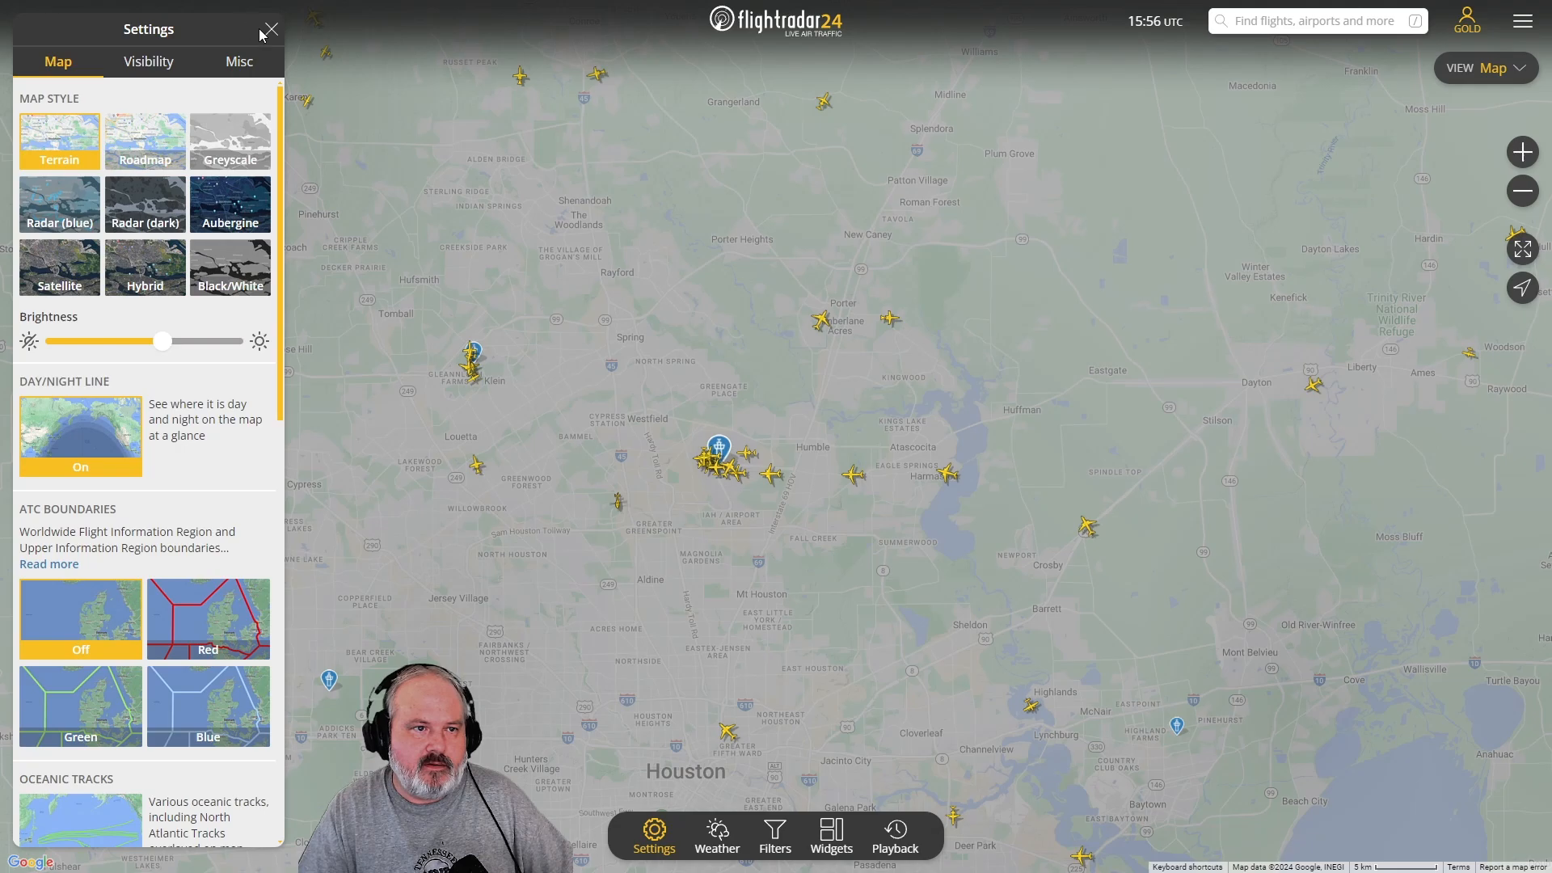
# Close the settings and move the map to the current device location.
pyautogui.click(272, 30)
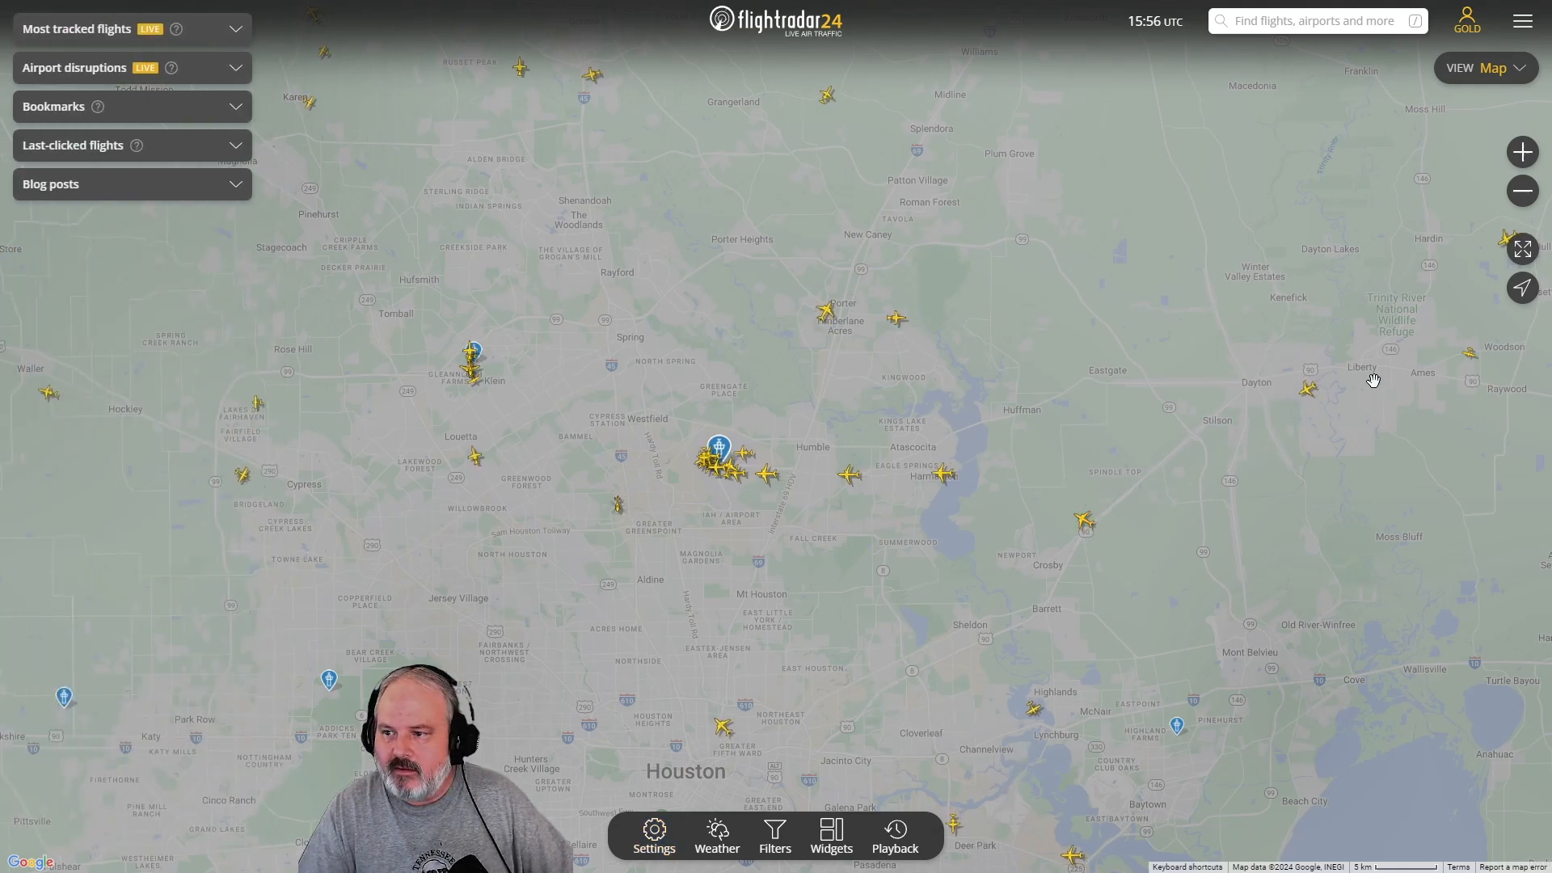
pyautogui.click(1523, 289)
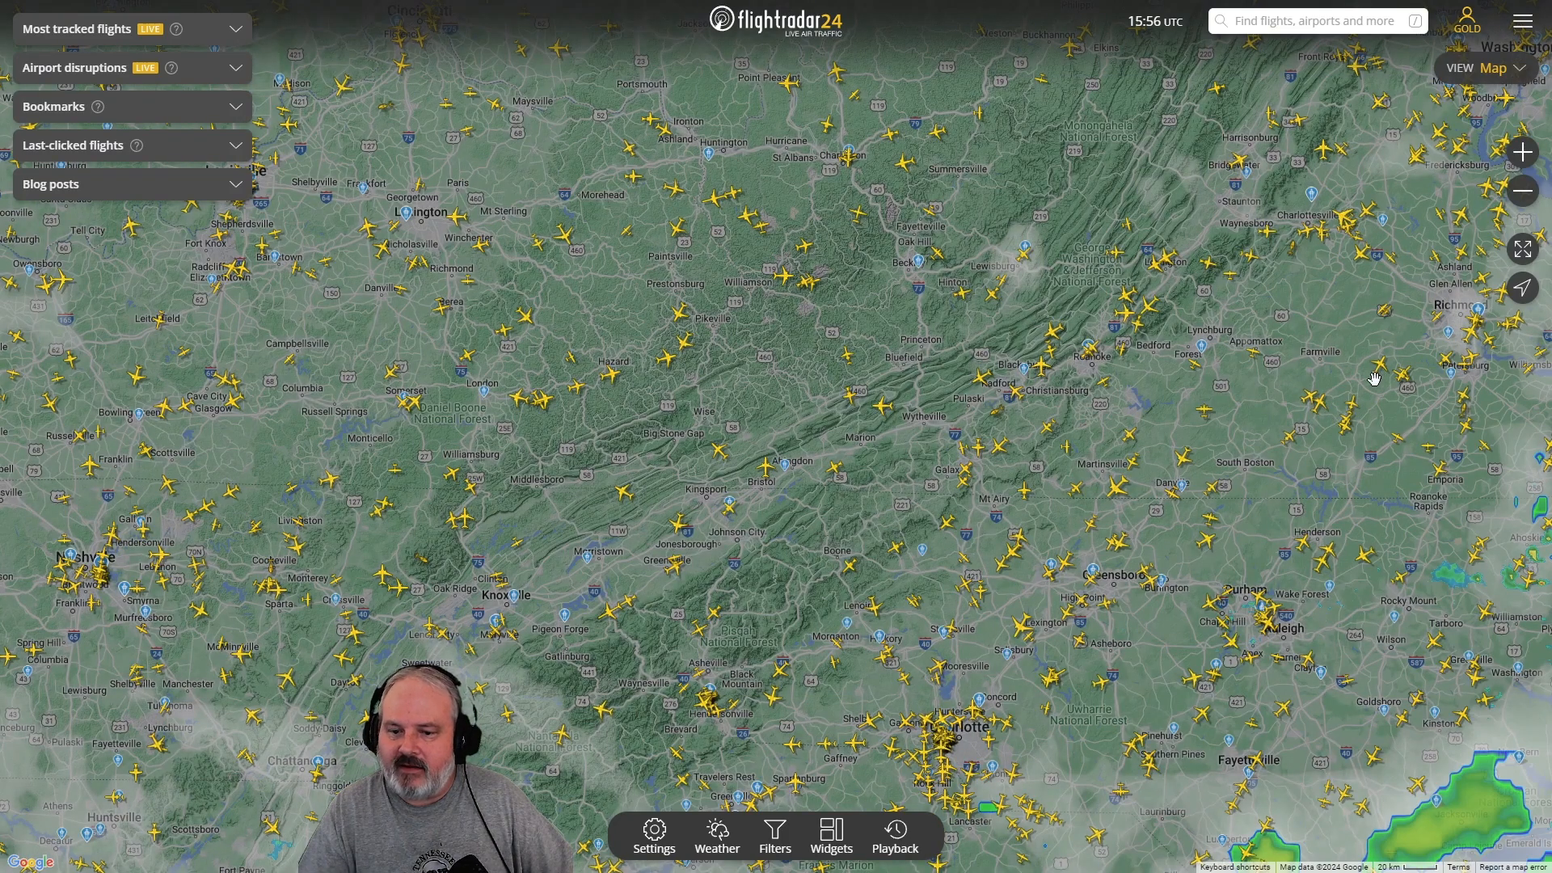
# Bring the western and central United States into view on the map and expand the hidden display-mode controls.
pyautogui.scroll(-2, 555, 506)
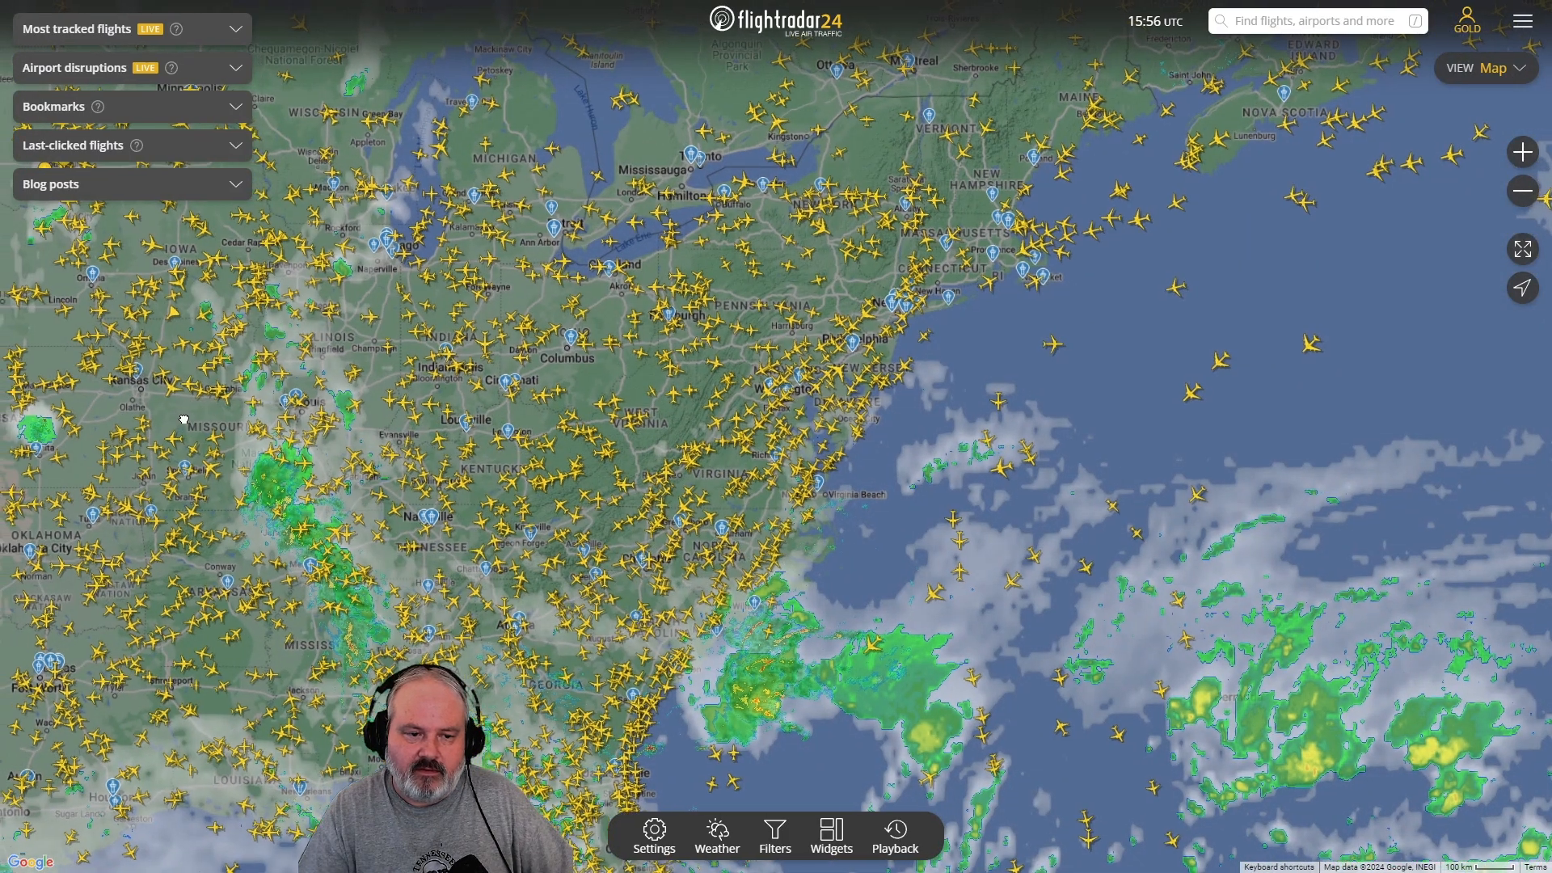
pyautogui.moveTo(184, 419); pyautogui.dragTo(1180, 437)
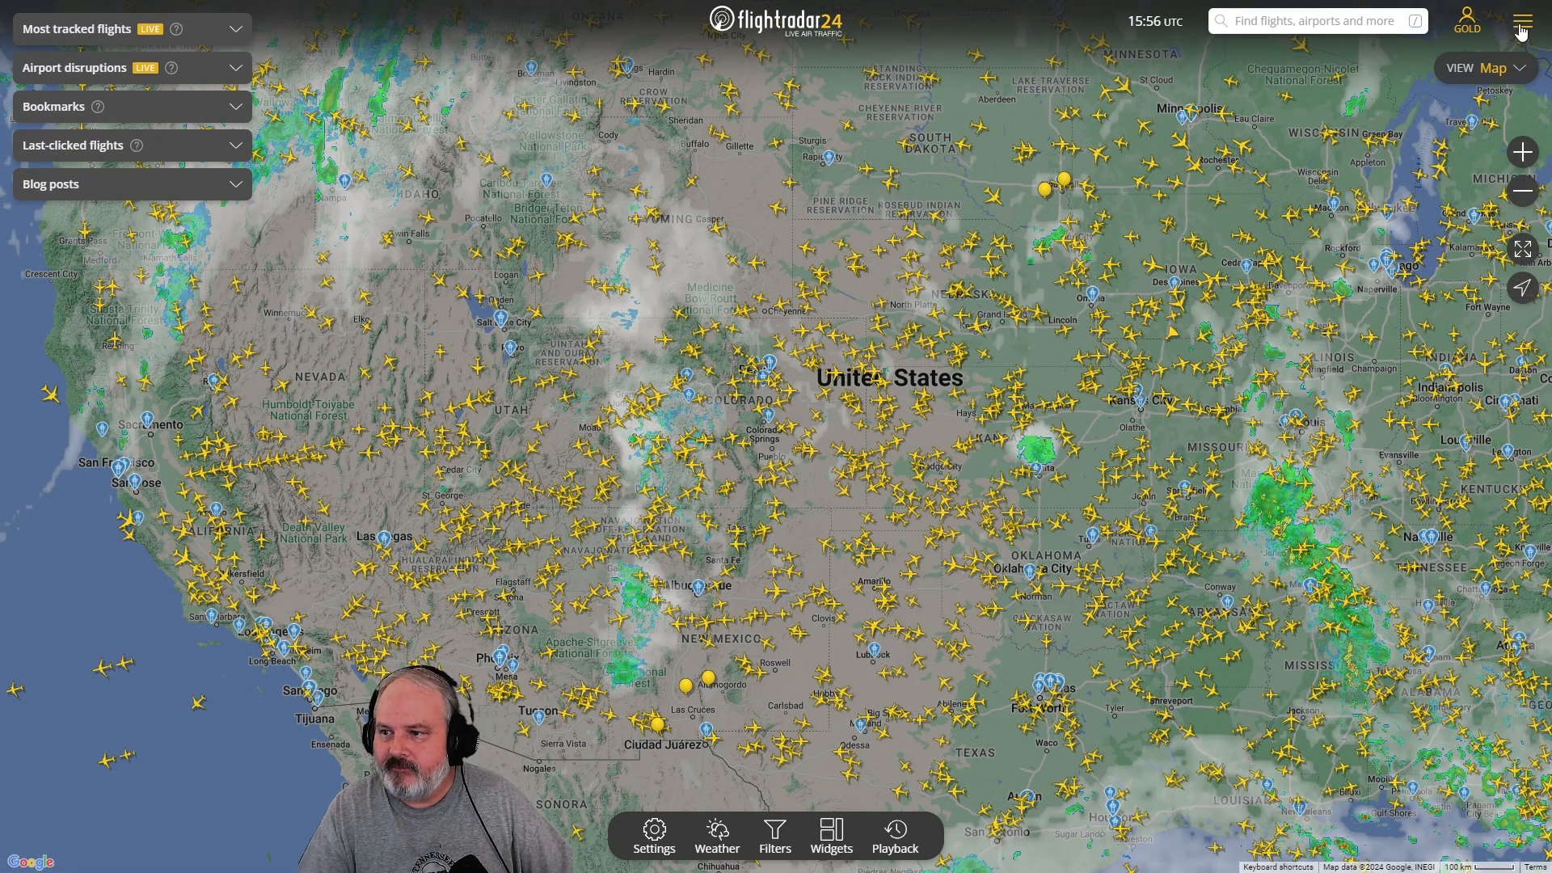
pyautogui.click(1524, 255)
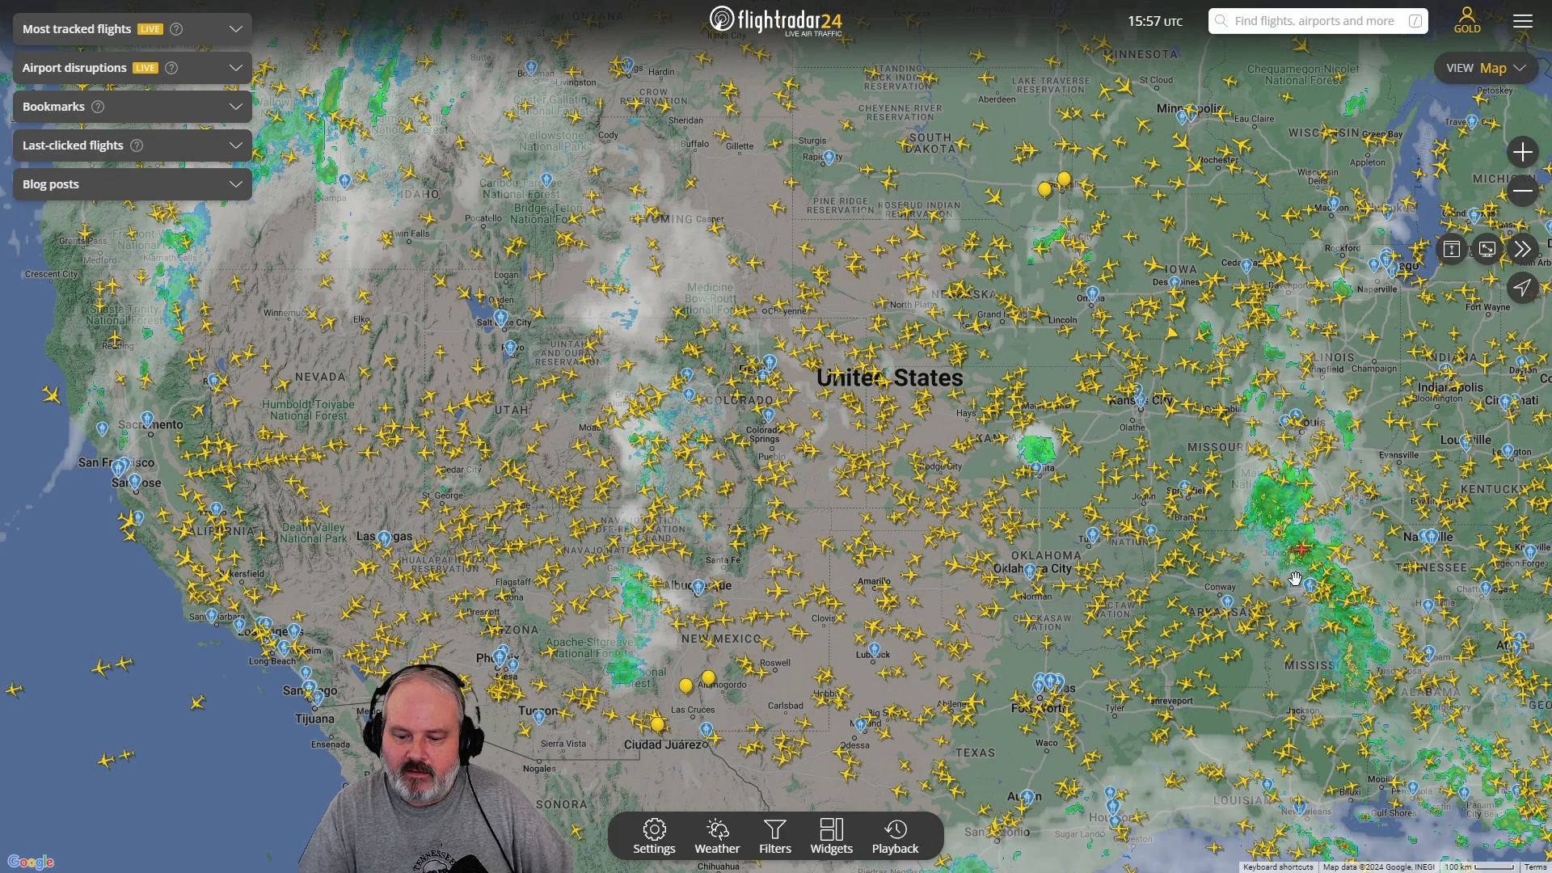
# Review the playback options for choosing a date and UTC time, and close them without starting a playback.
pyautogui.click(897, 841)
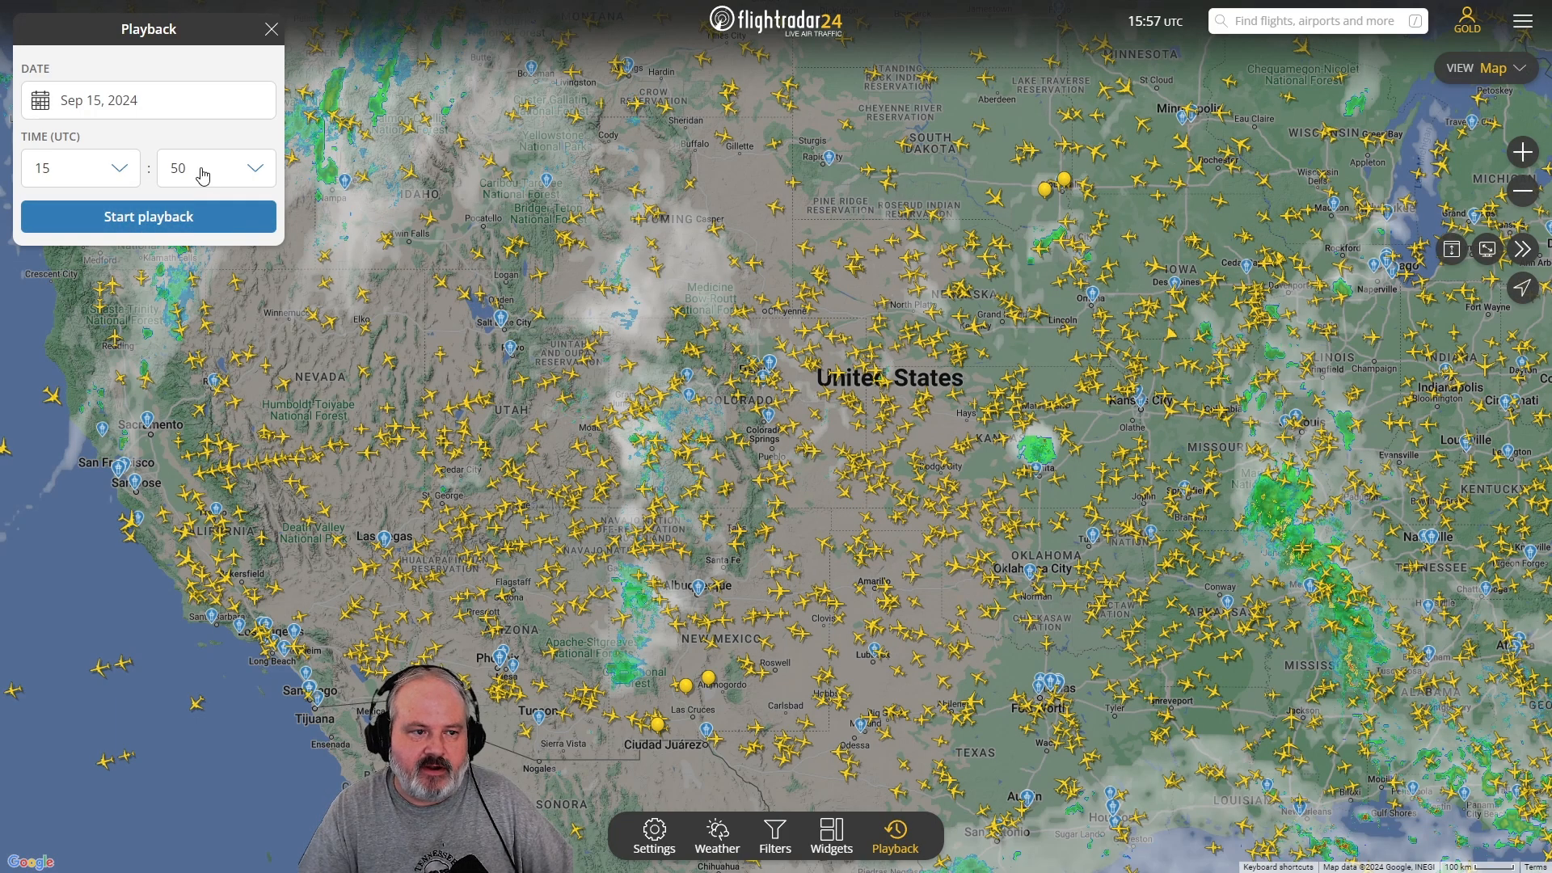
pyautogui.click(271, 30)
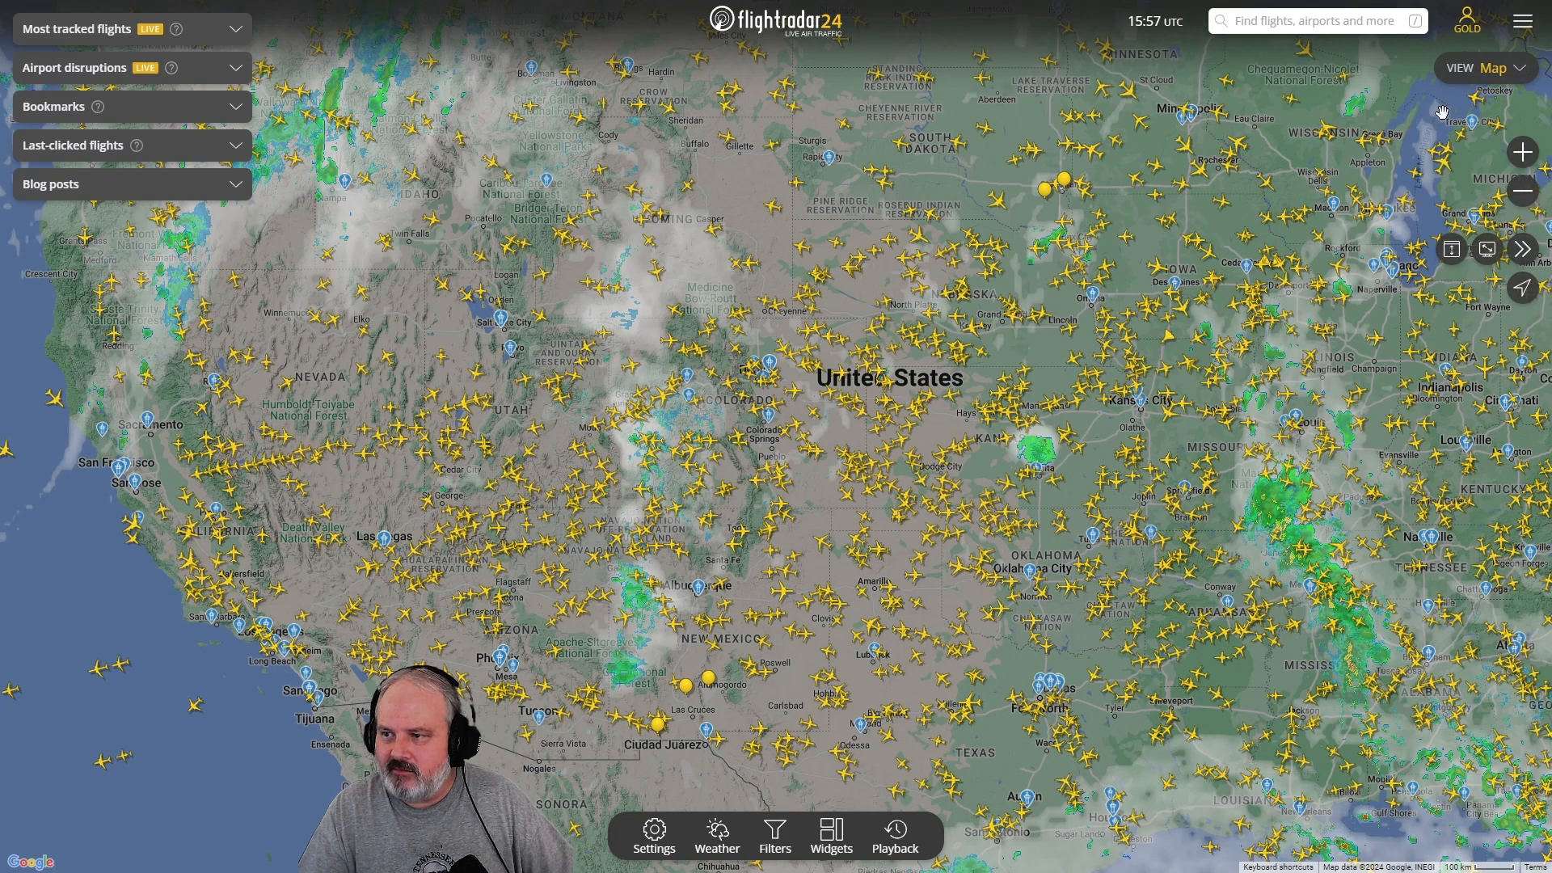
# Review the main menu's Aviation data, About, Commercial services & API and Add coverage sections, and close the menu.
pyautogui.click(1522, 25)
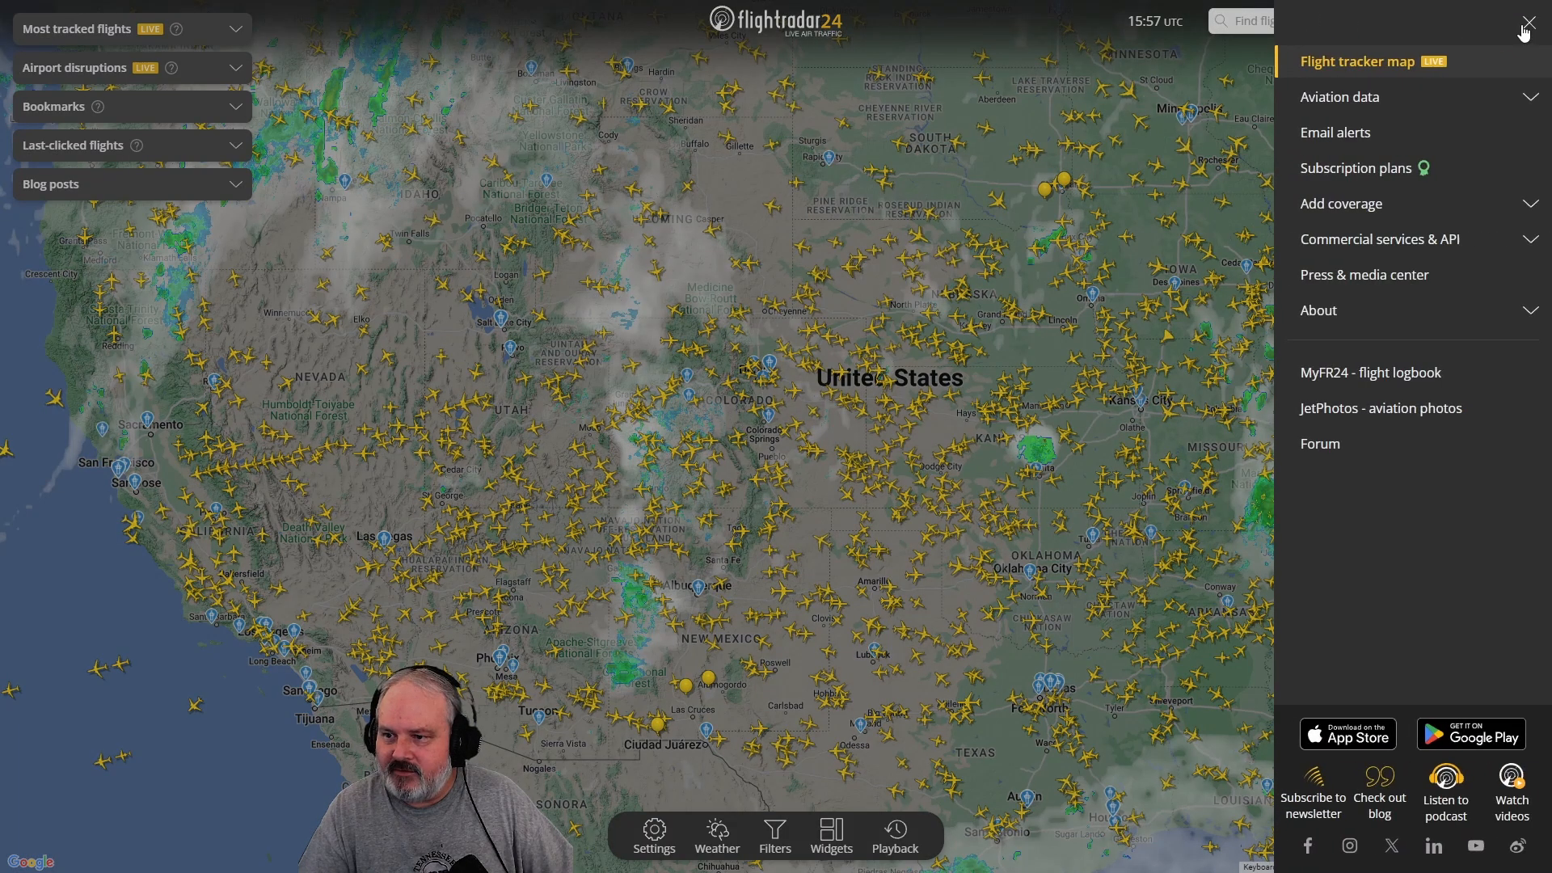
pyautogui.click(1531, 98)
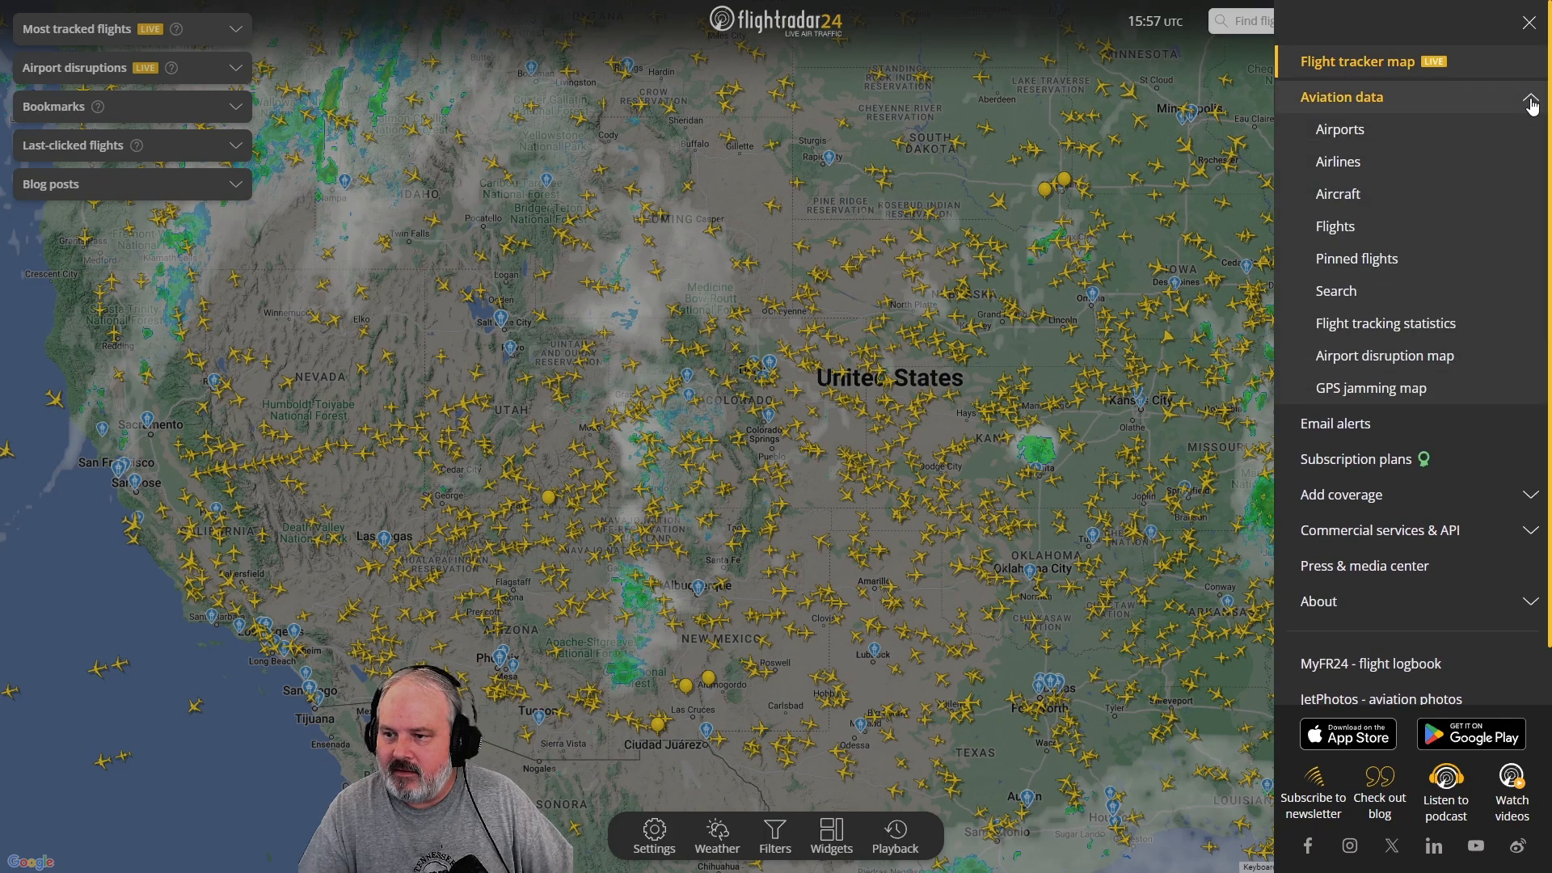
pyautogui.click(1533, 100)
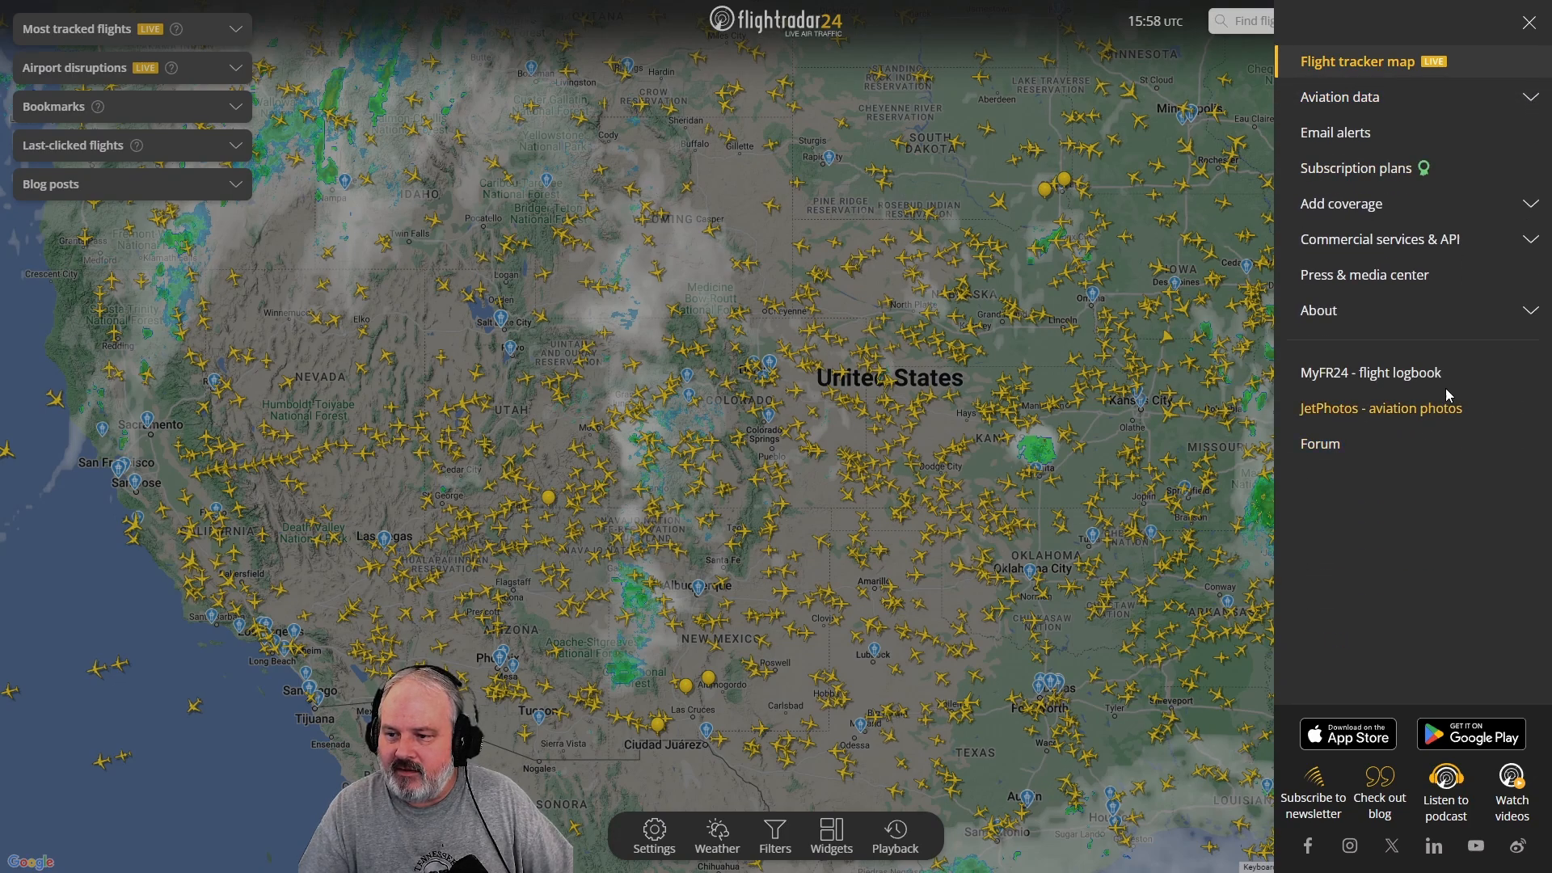
pyautogui.click(1537, 317)
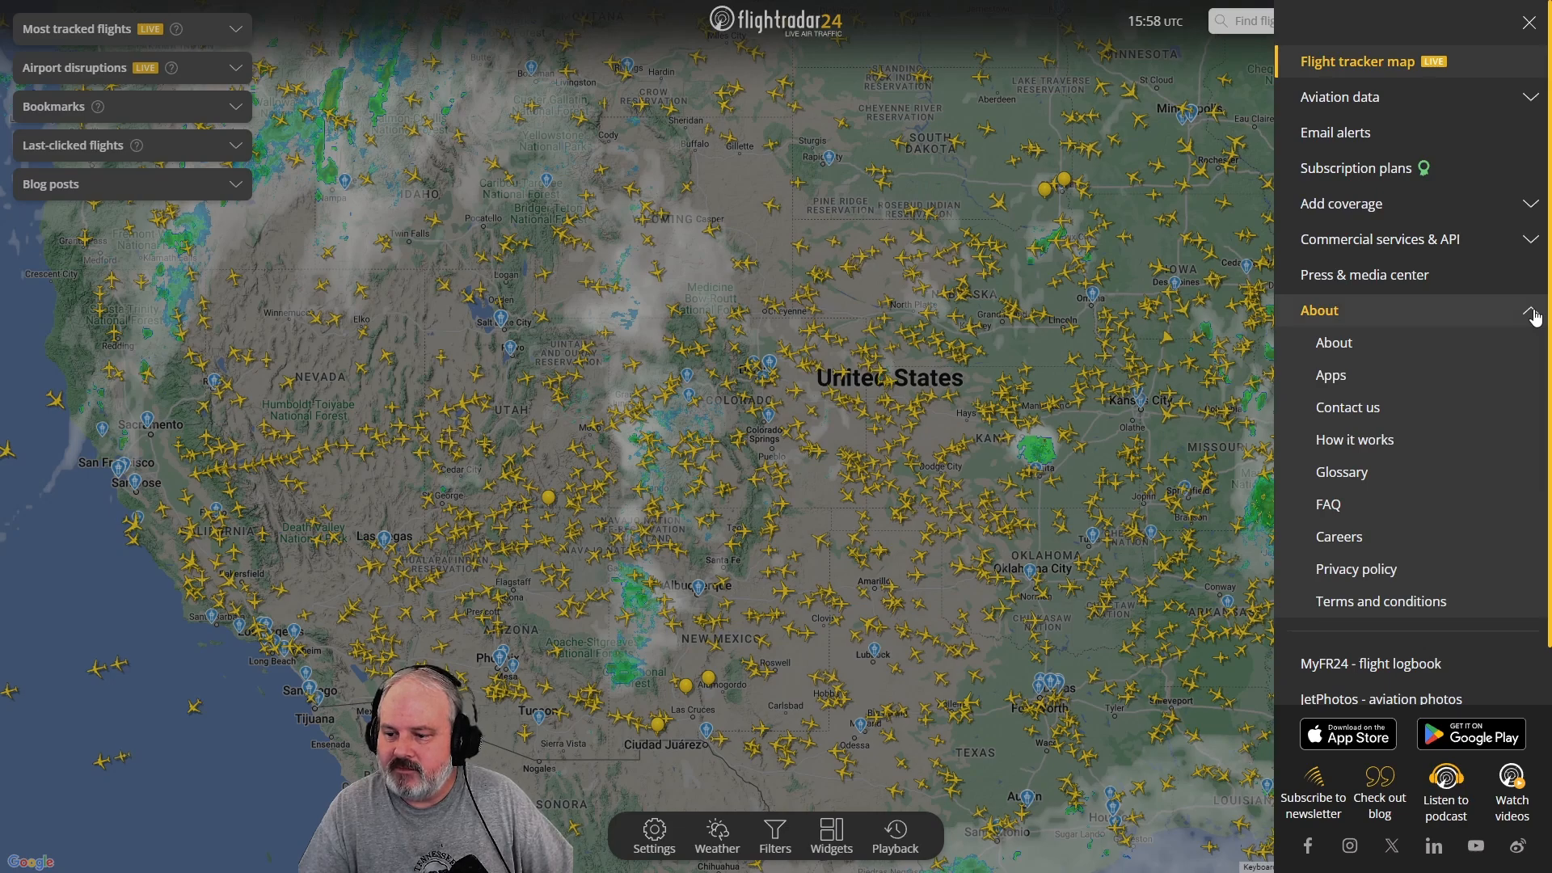
pyautogui.click(1536, 316)
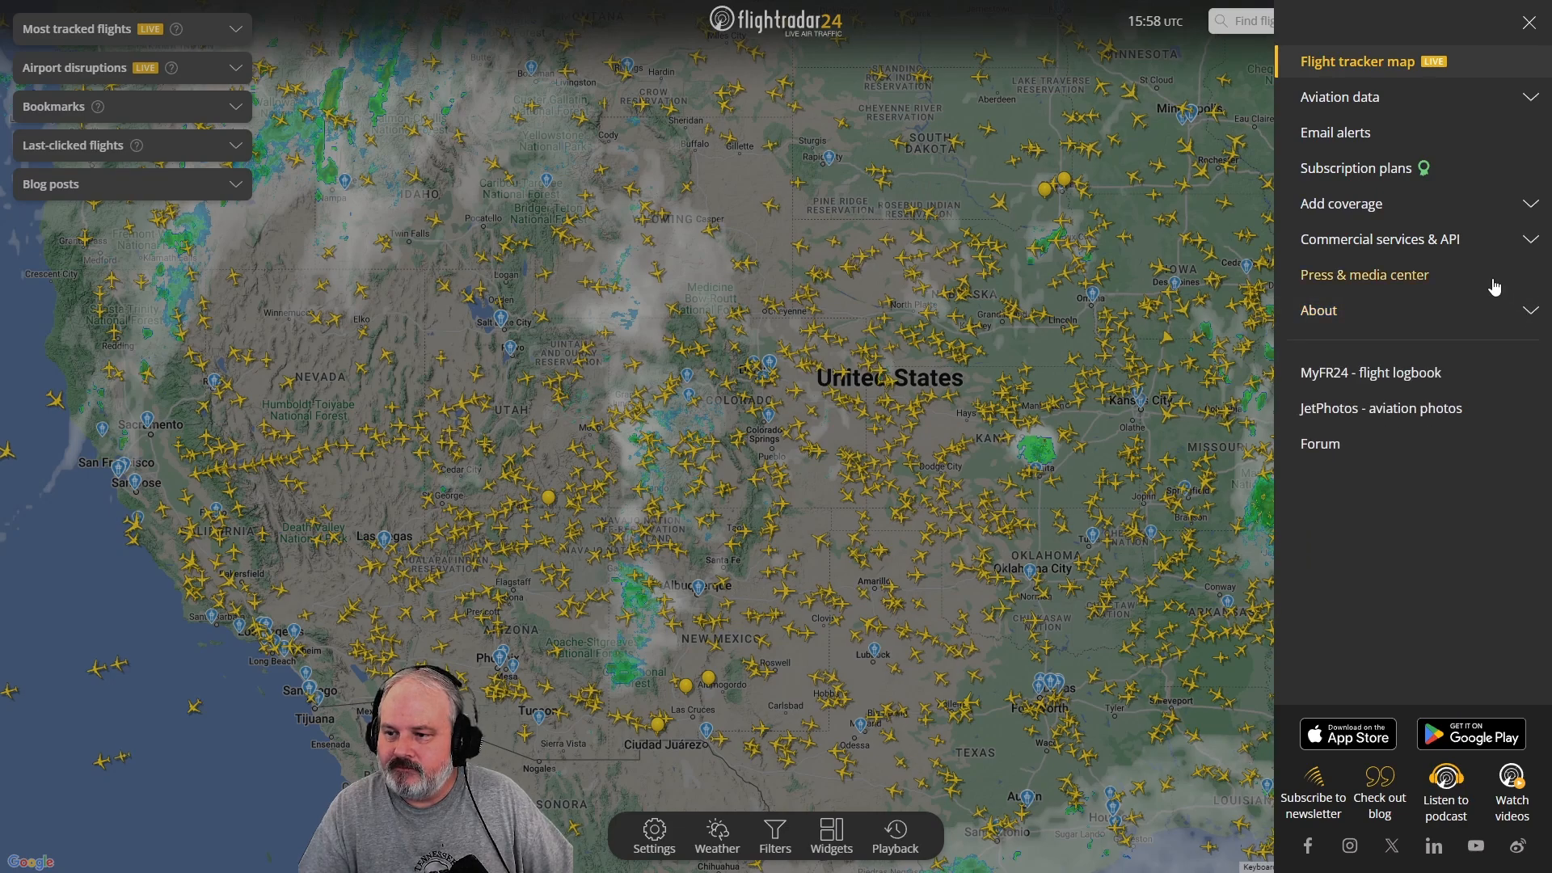
pyautogui.click(1524, 244)
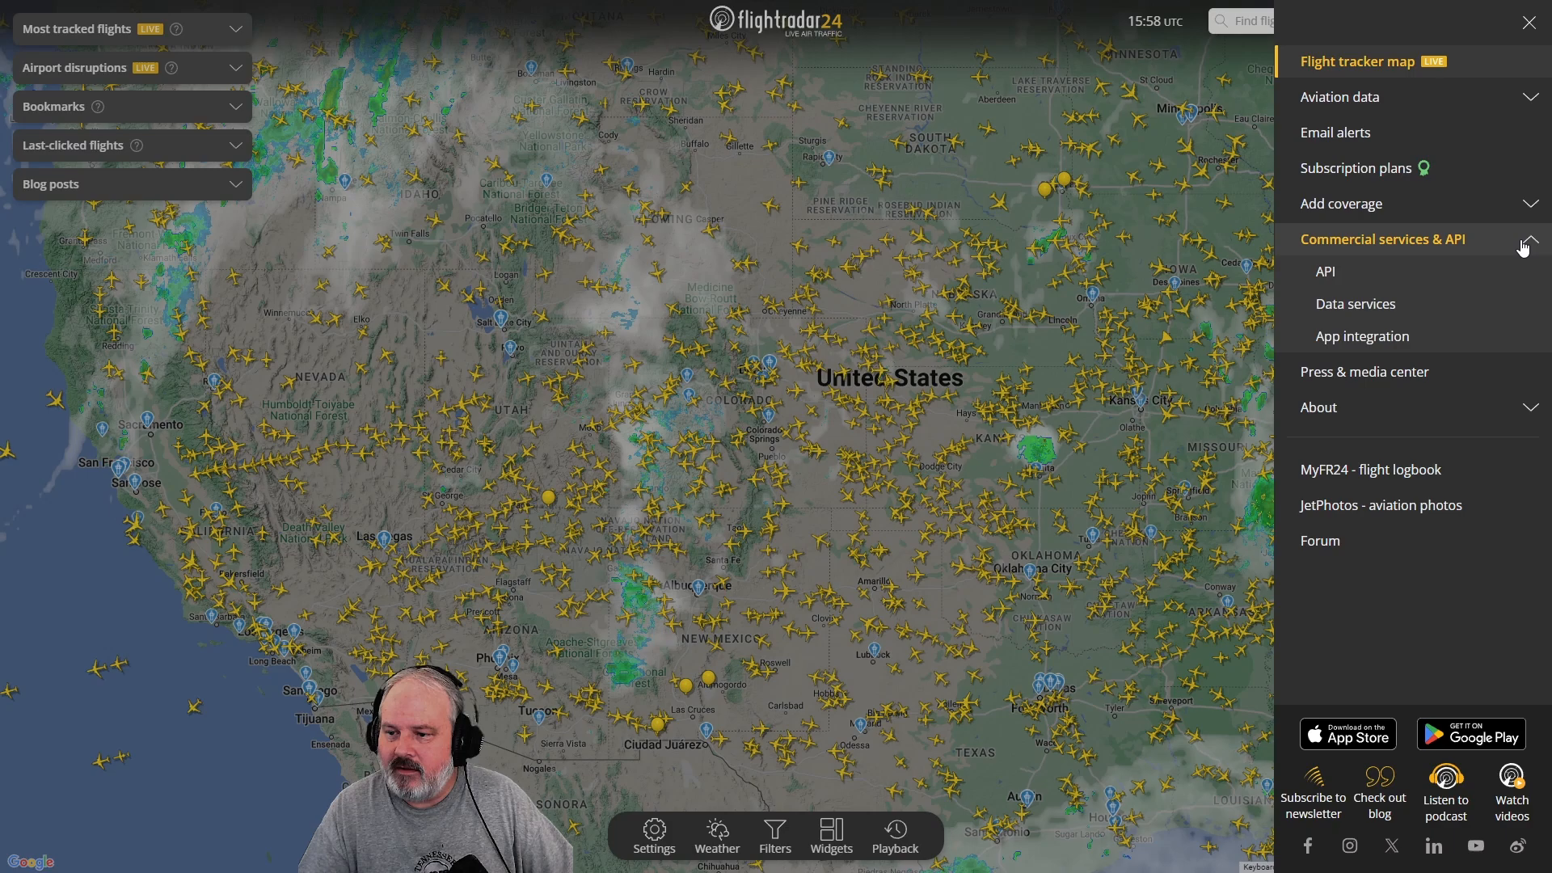
pyautogui.click(1523, 246)
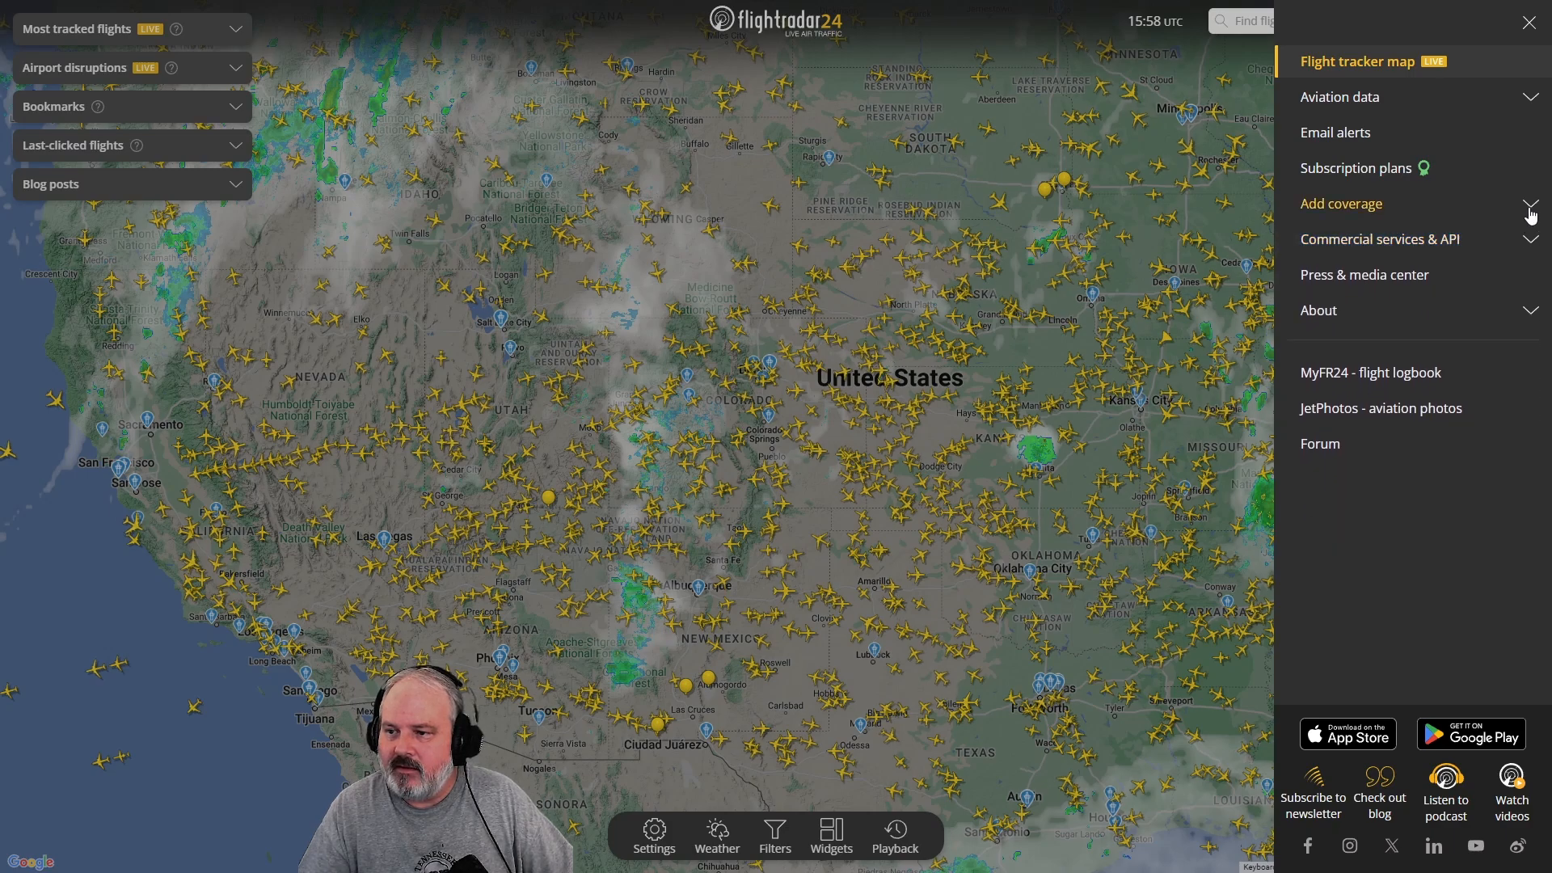
pyautogui.click(1531, 212)
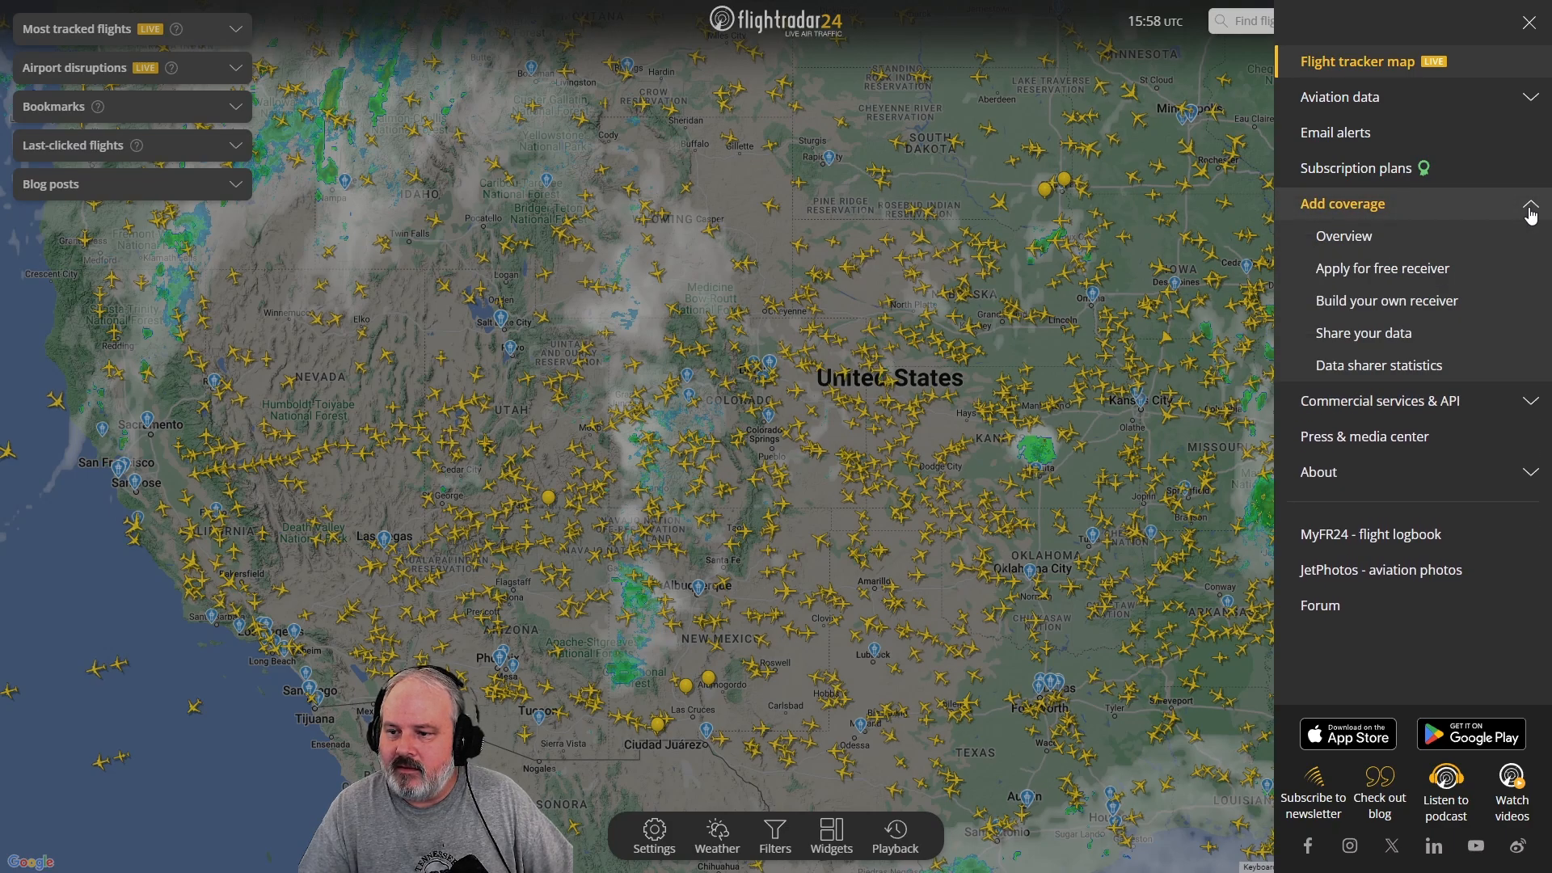
pyautogui.click(1531, 211)
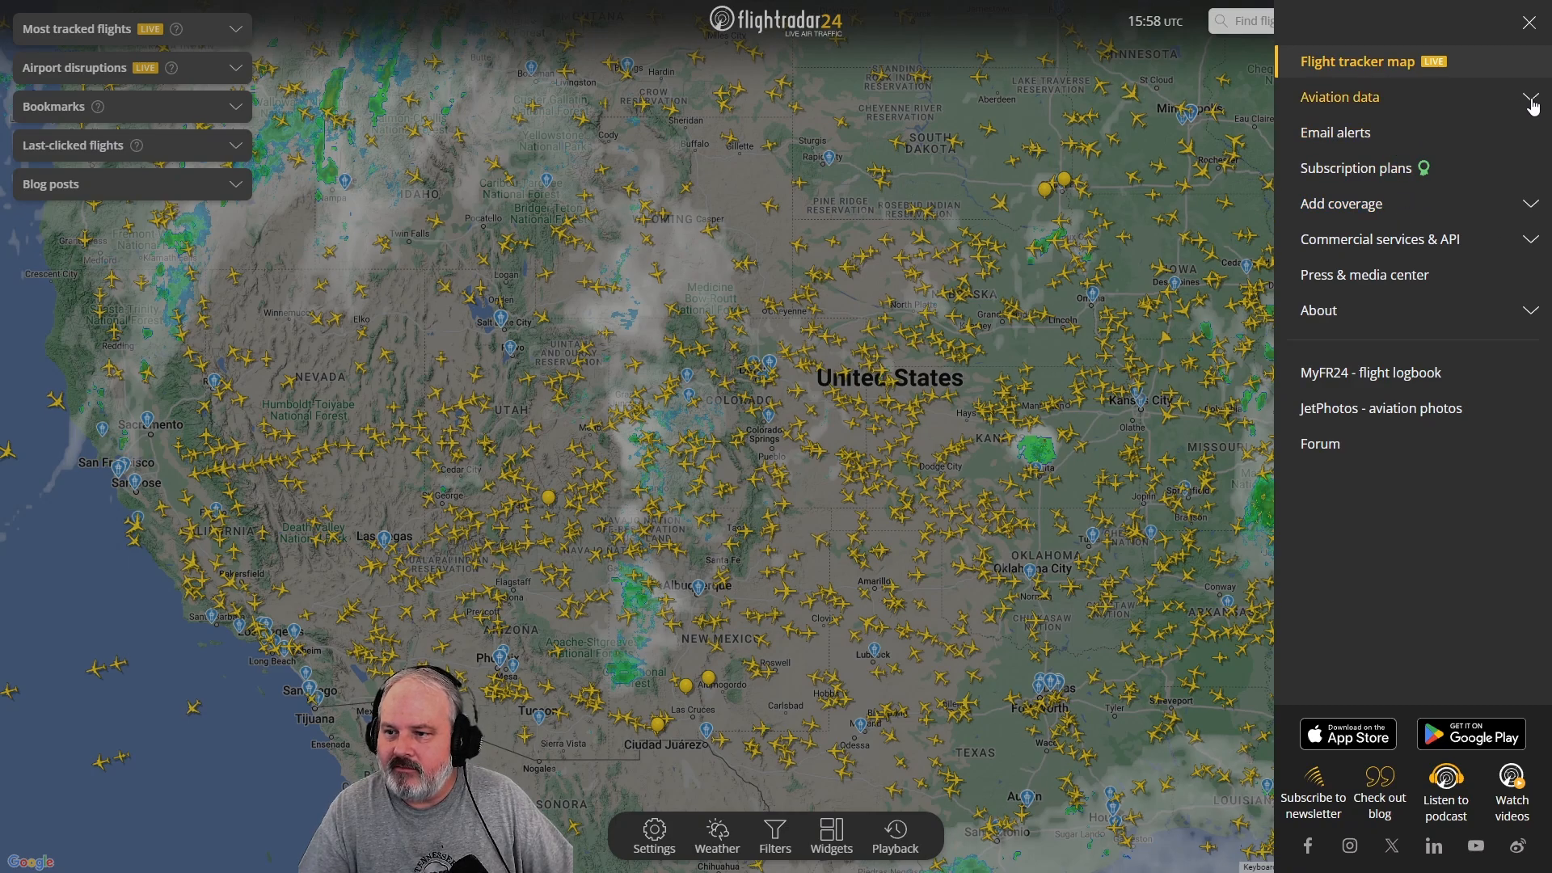
pyautogui.click(1529, 24)
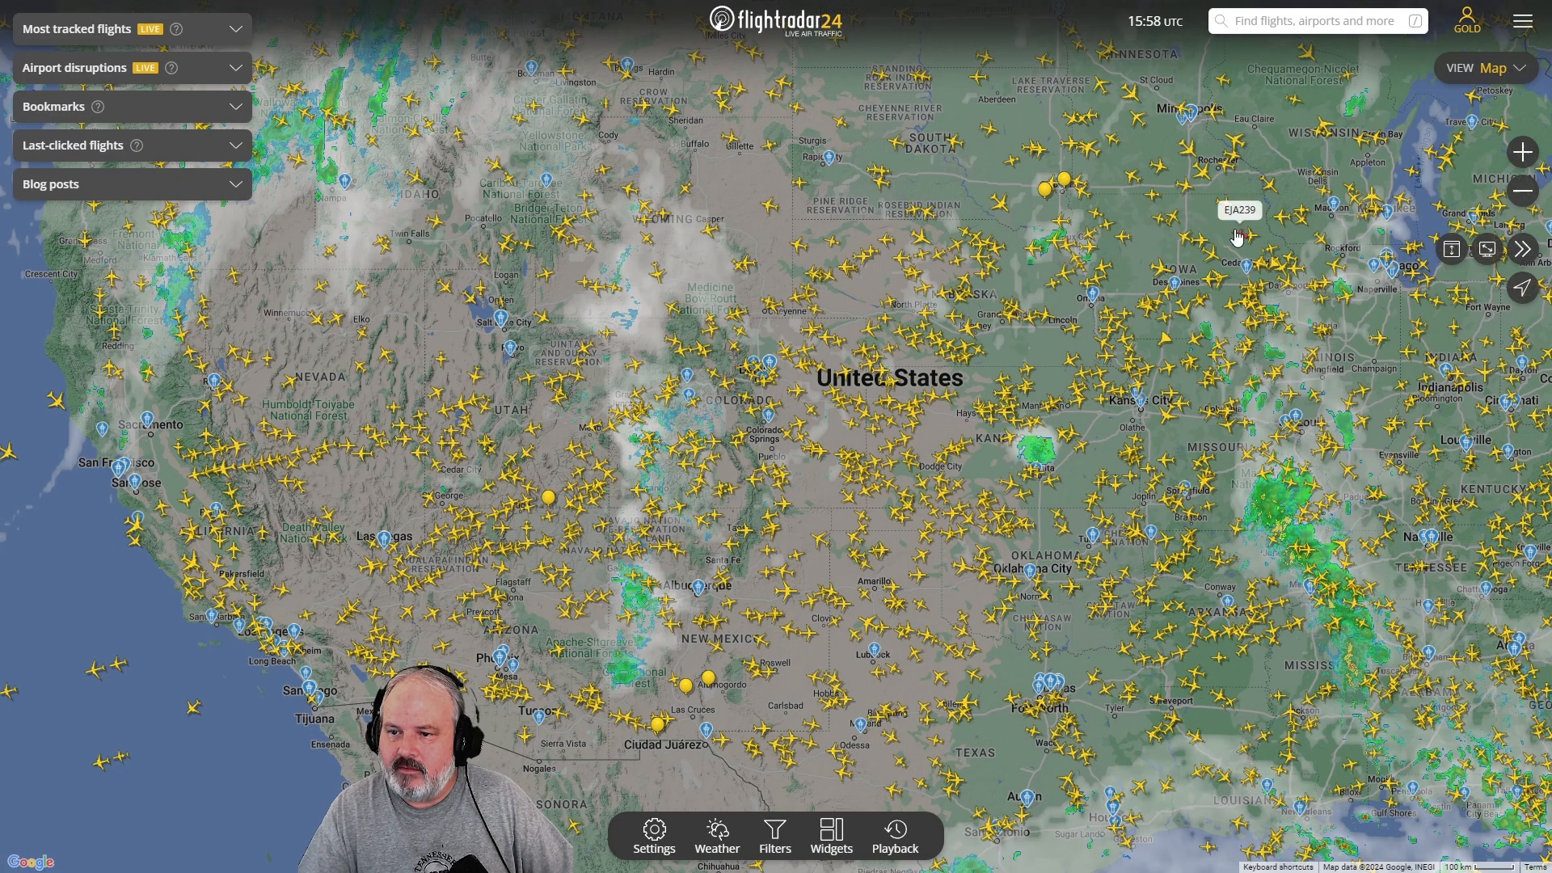
# Review the aircraft category filters and the custom filters, and close the filters without changing them.
pyautogui.moveTo(1208, 218); pyautogui.dragTo(1134, 164)
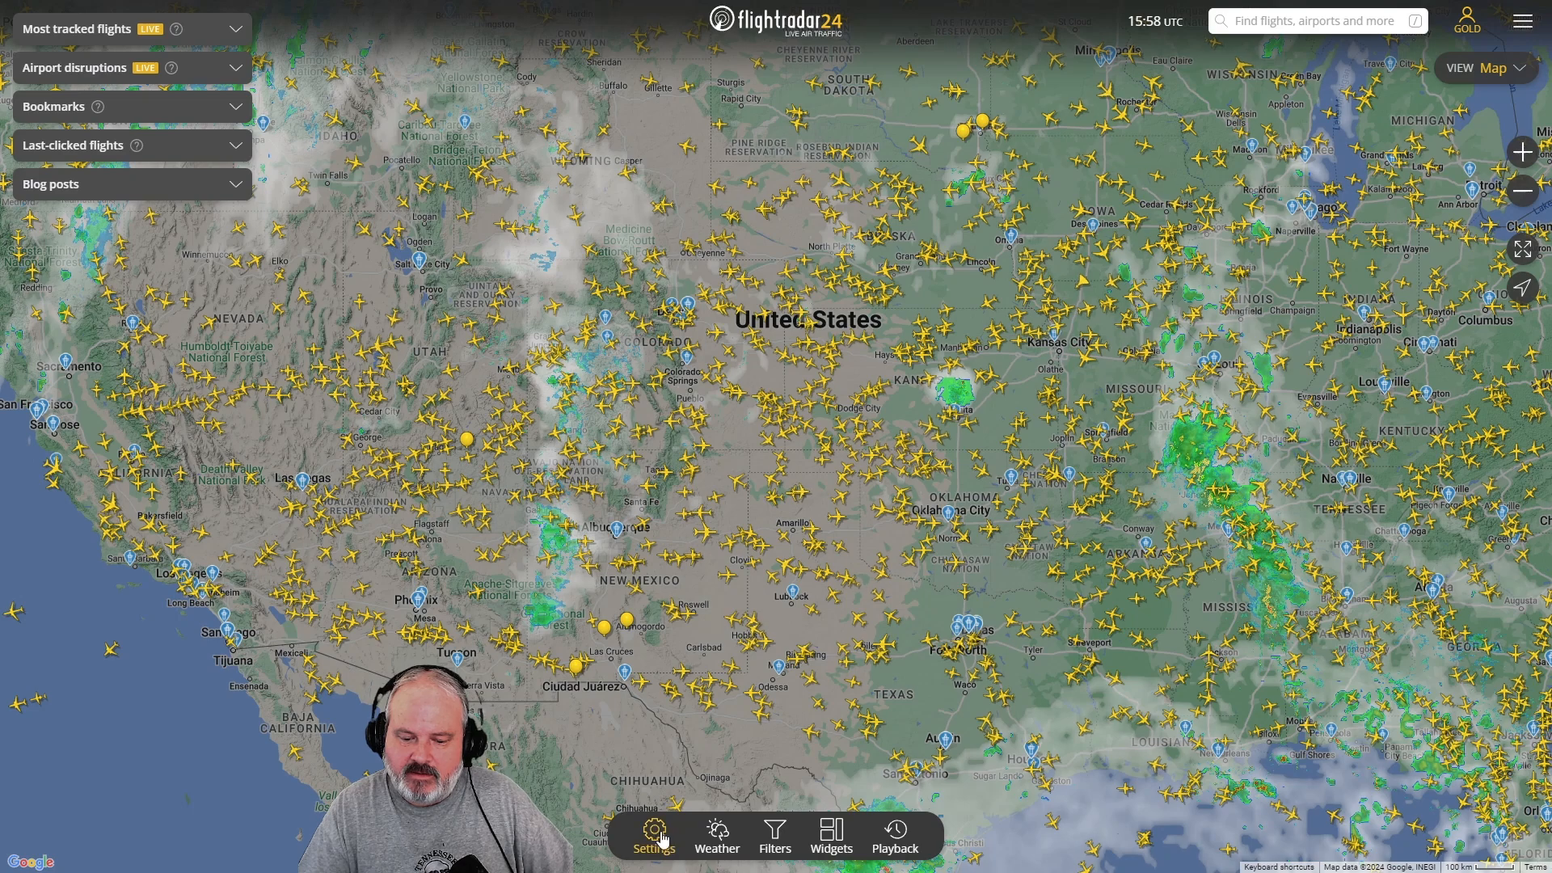
pyautogui.click(772, 838)
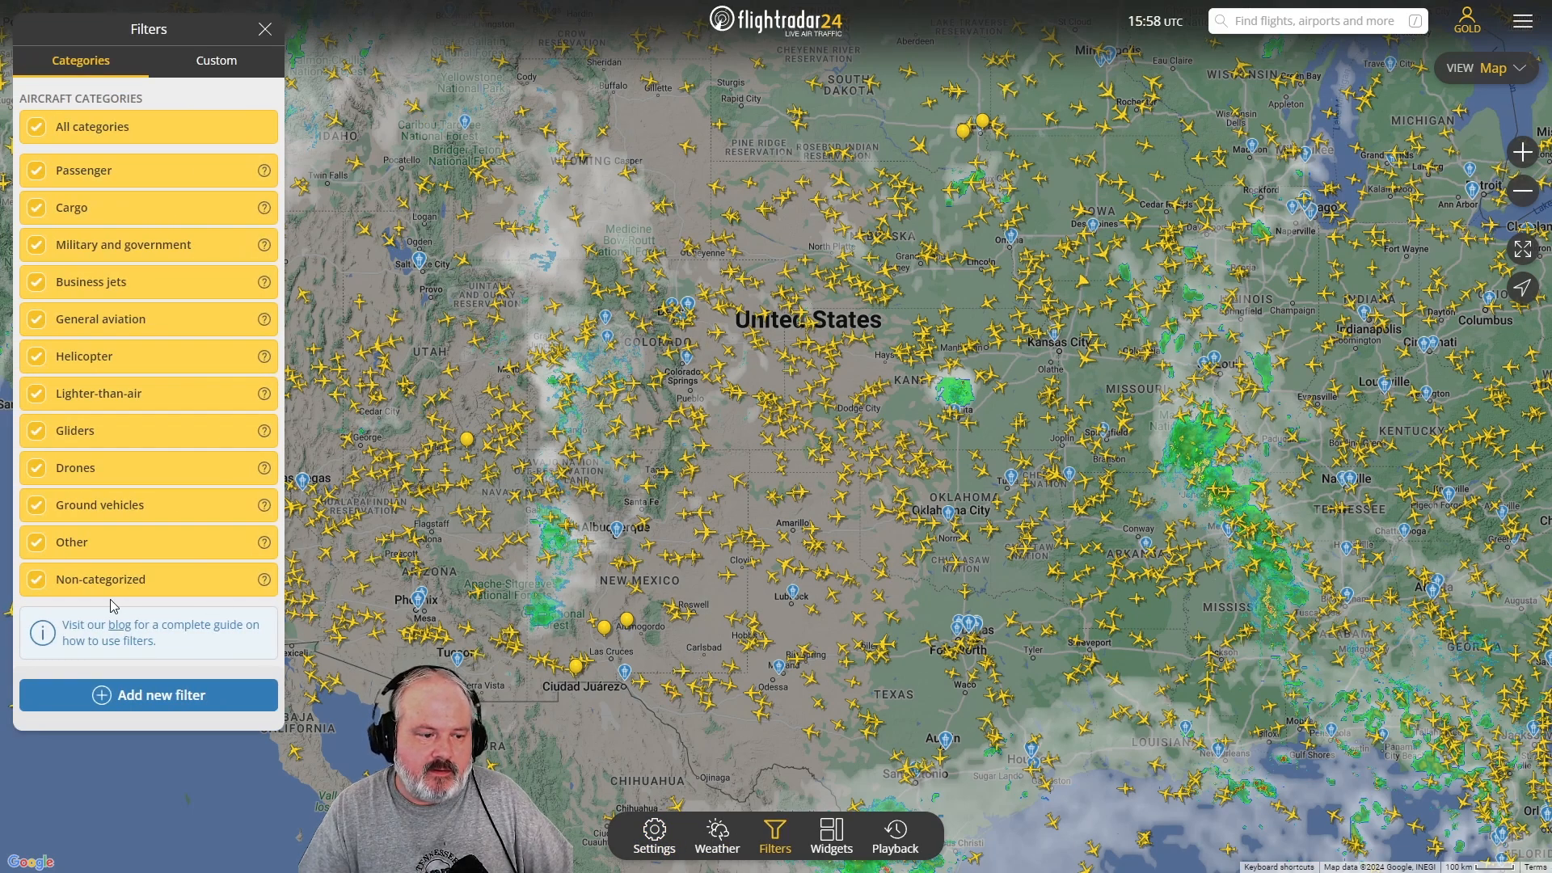
pyautogui.click(228, 63)
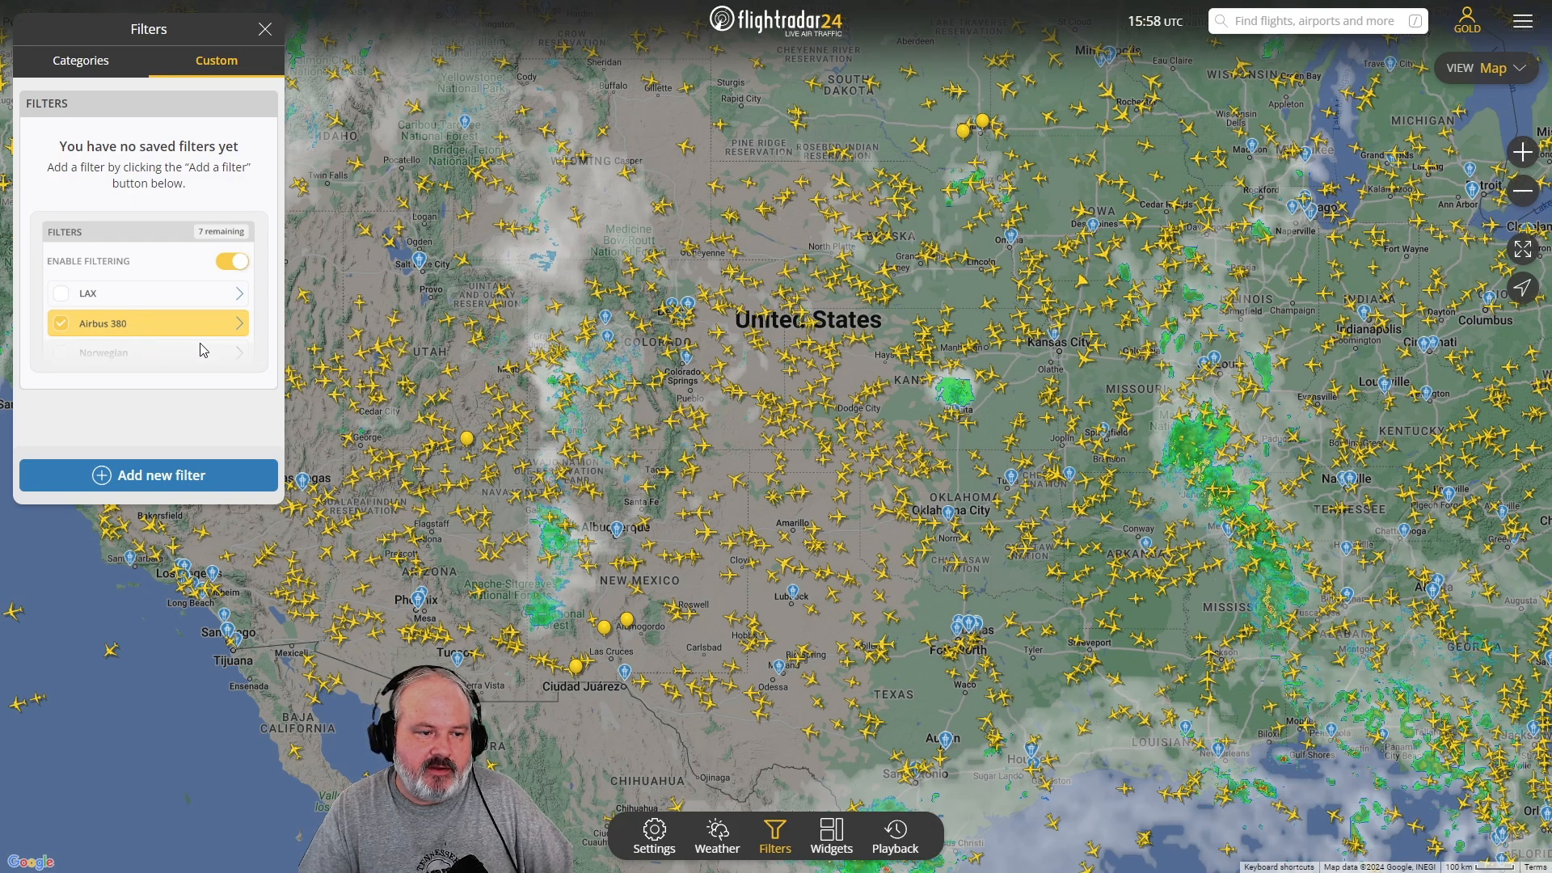
pyautogui.click(82, 62)
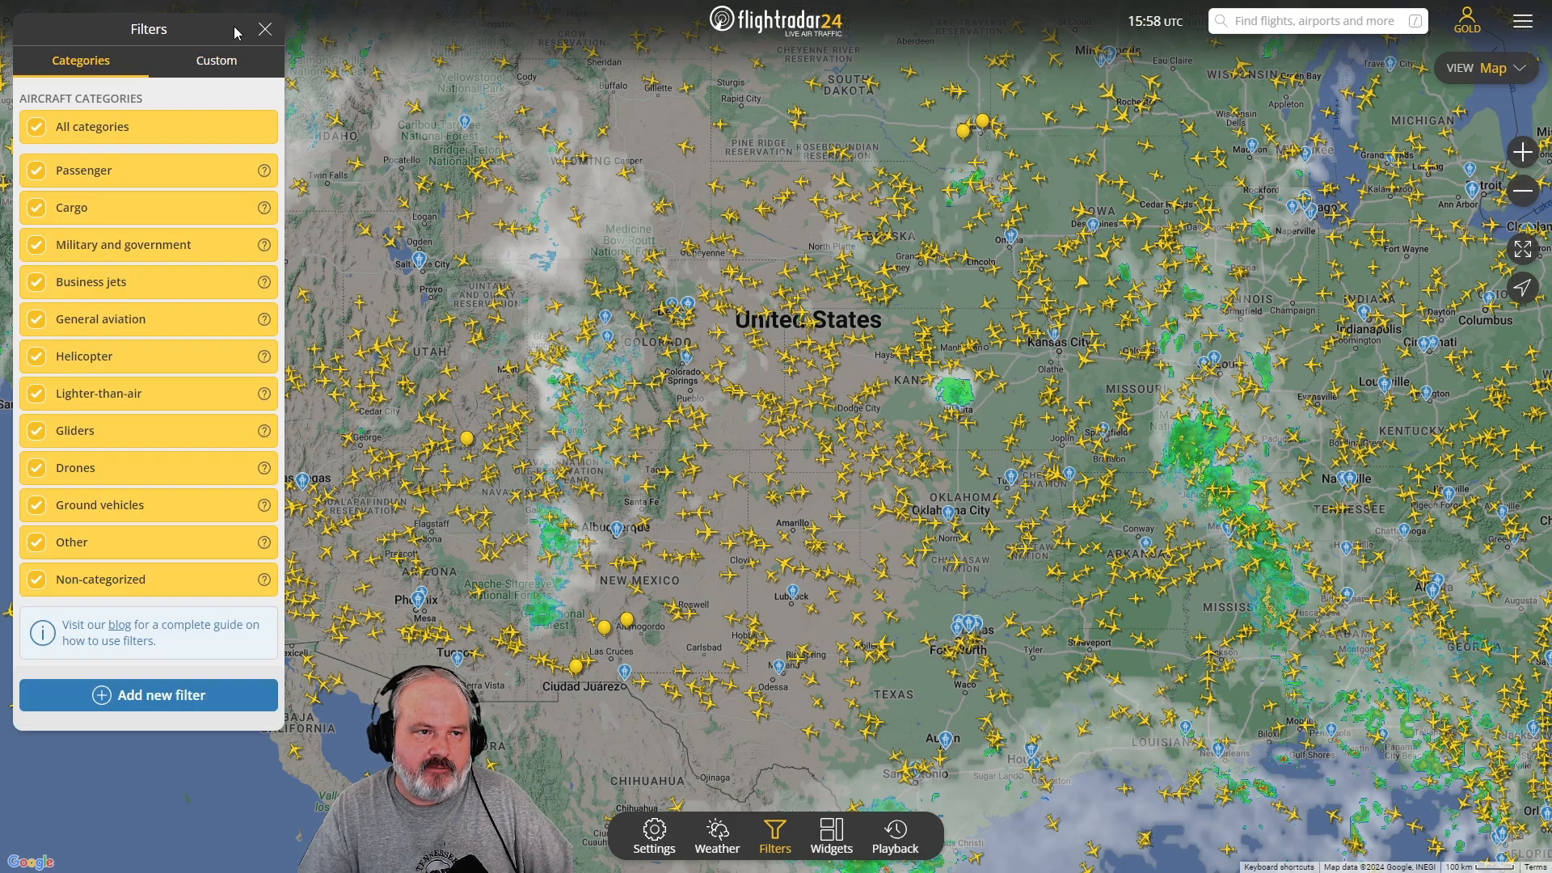
pyautogui.click(266, 31)
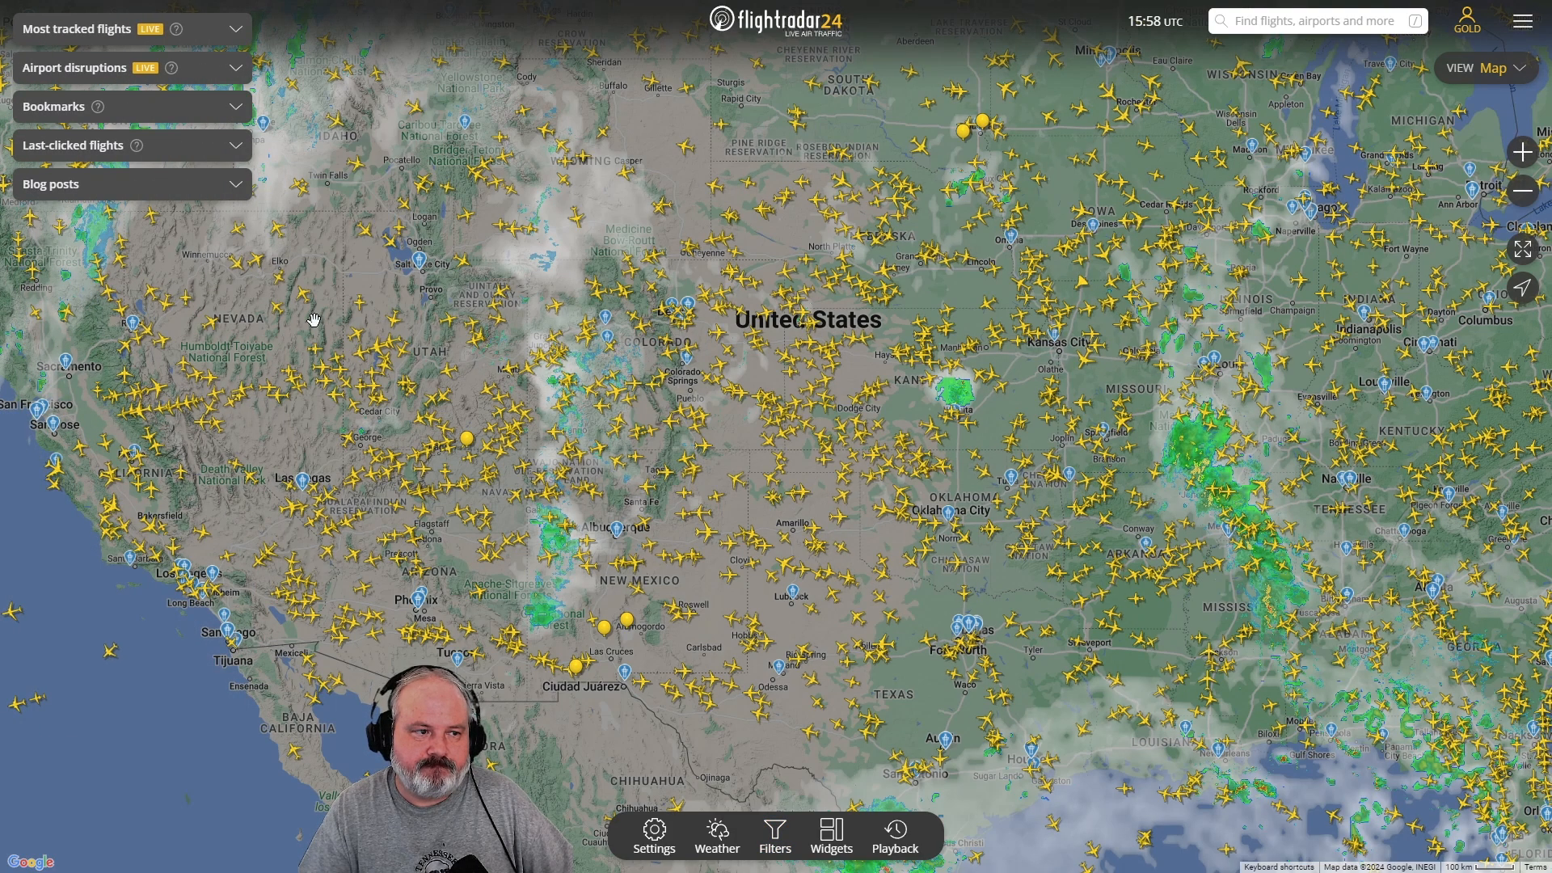